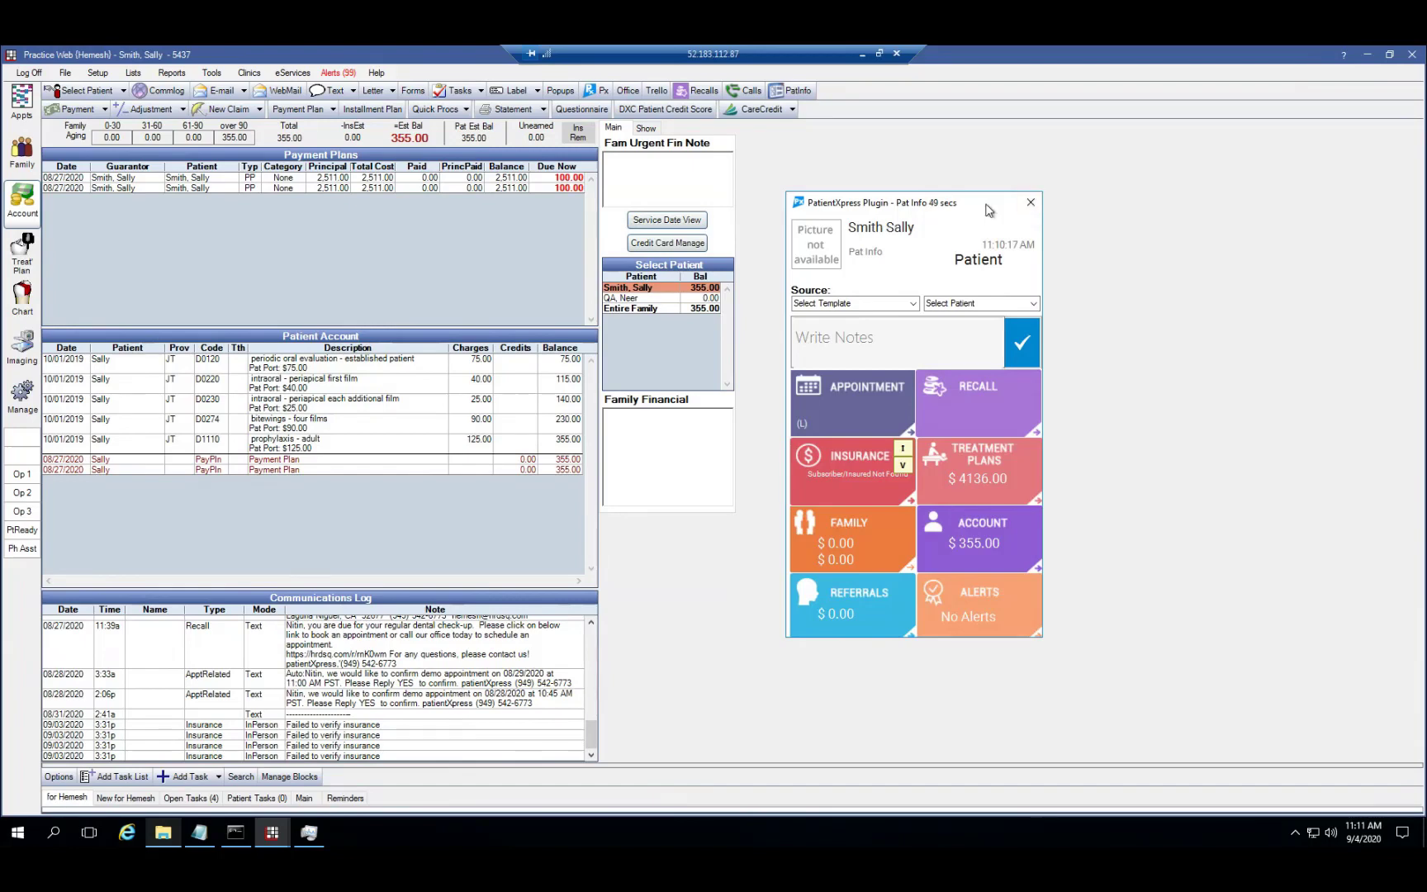
View the patient's insurance notes, family members, referrals and recall list in the PatientXpress panel
{"action": "mouse_move", "coordinate": [873, 402]}
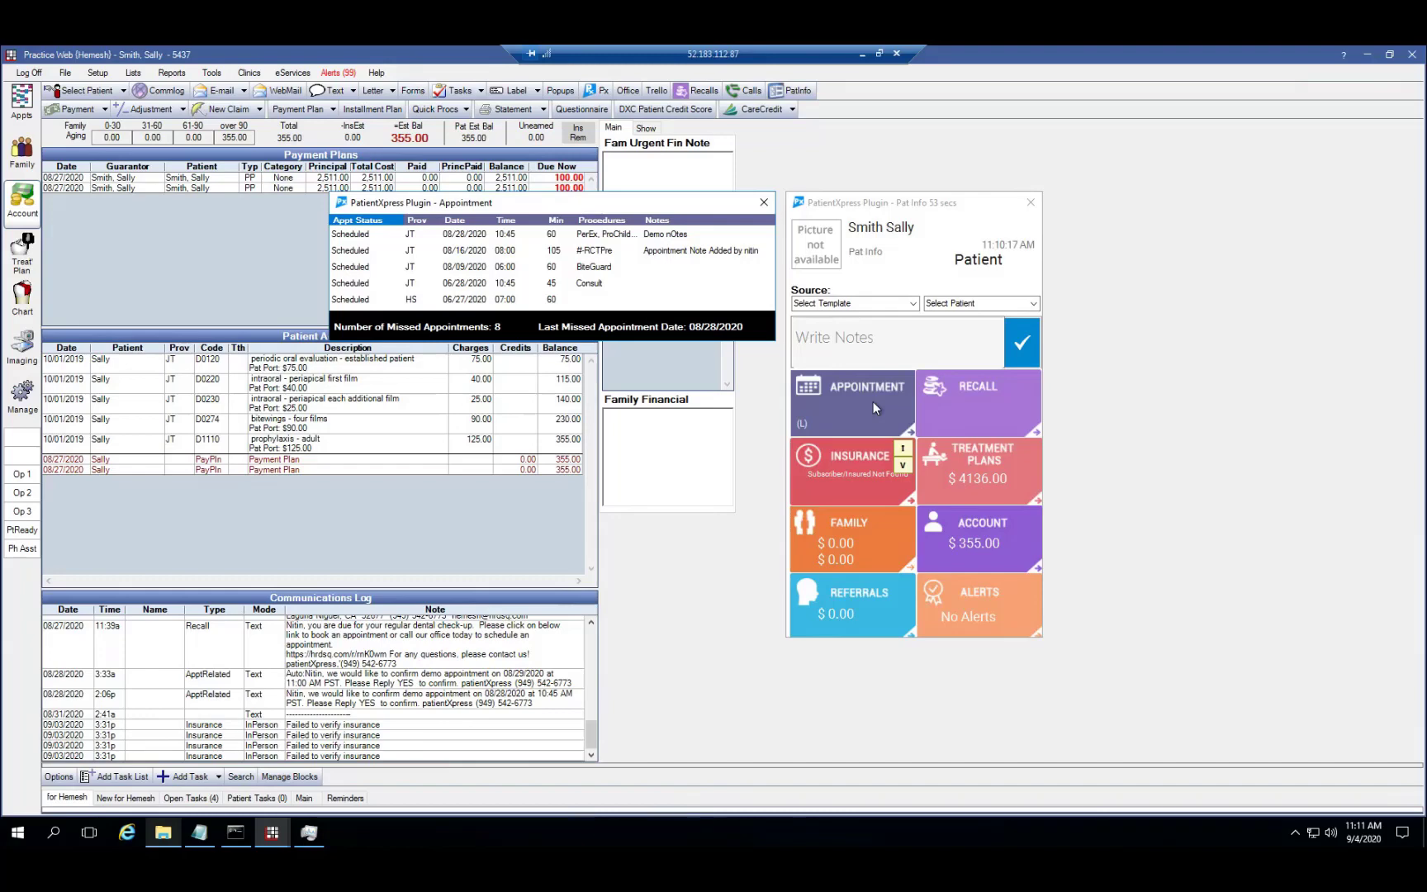
{"action": "left_click", "coordinate": [869, 476]}
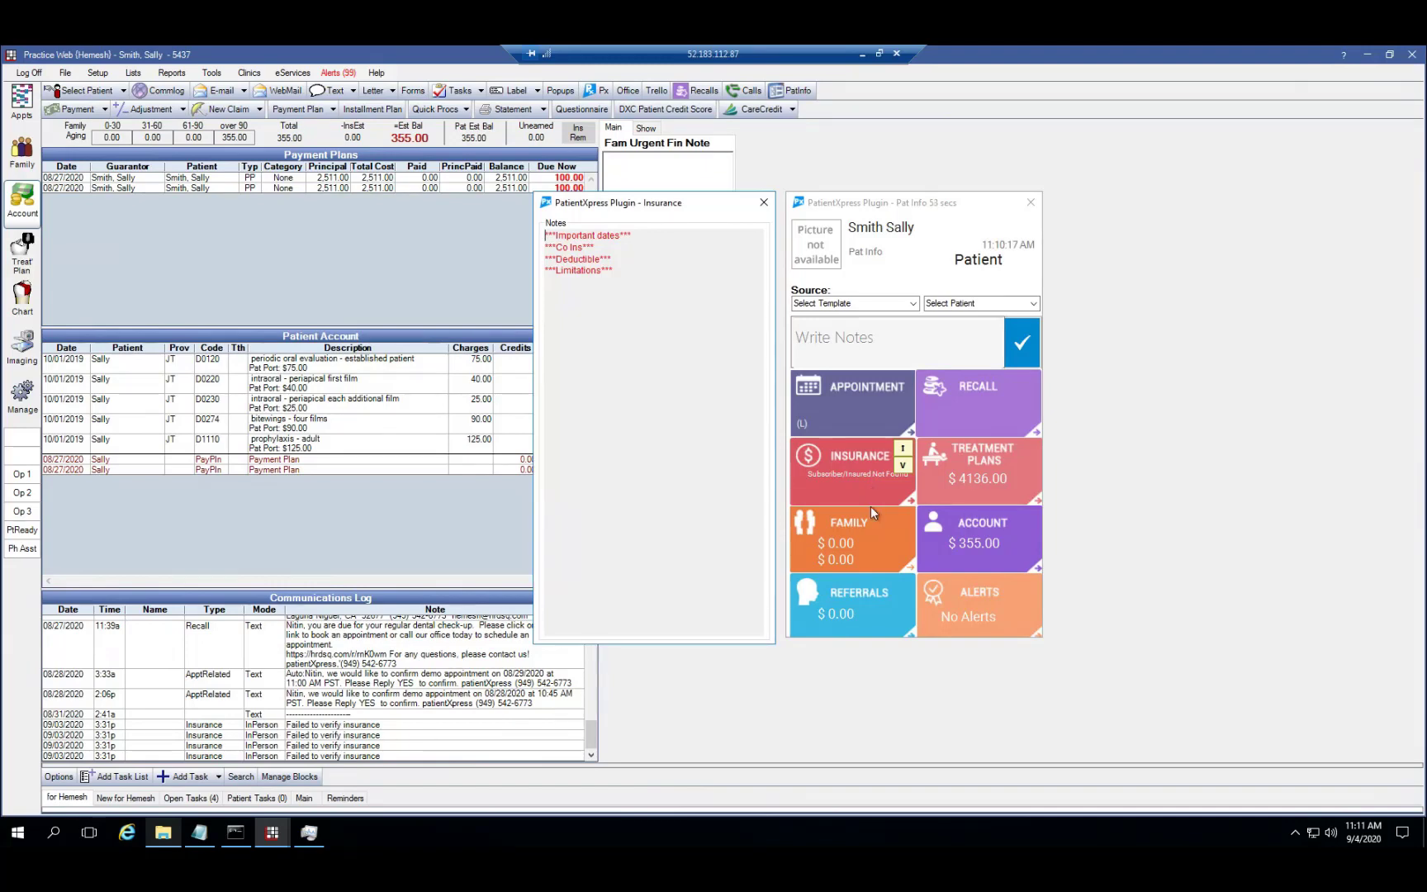
{"action": "left_click", "coordinate": [871, 532]}
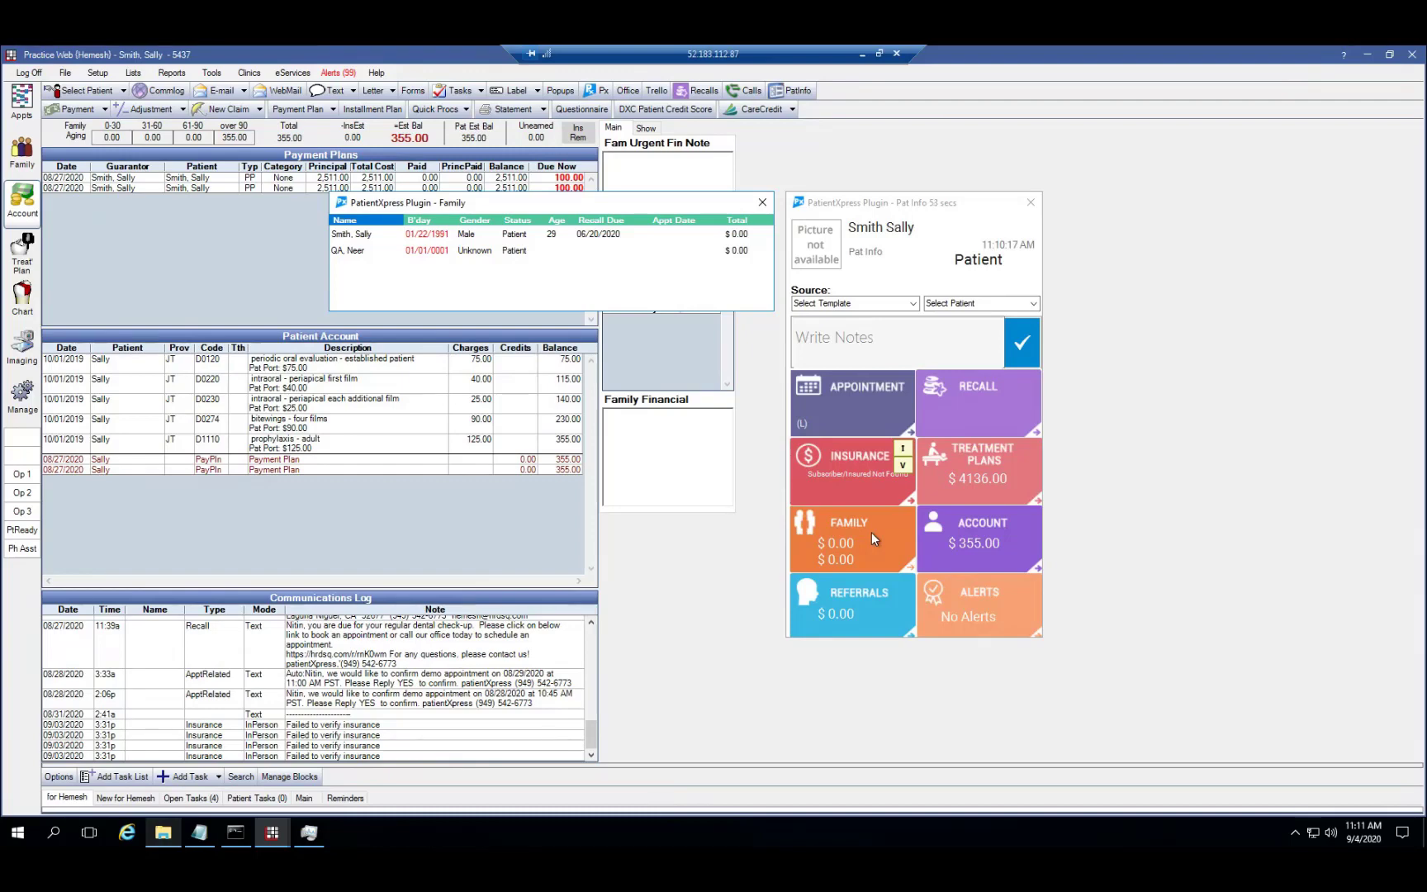
{"action": "left_click", "coordinate": [872, 597]}
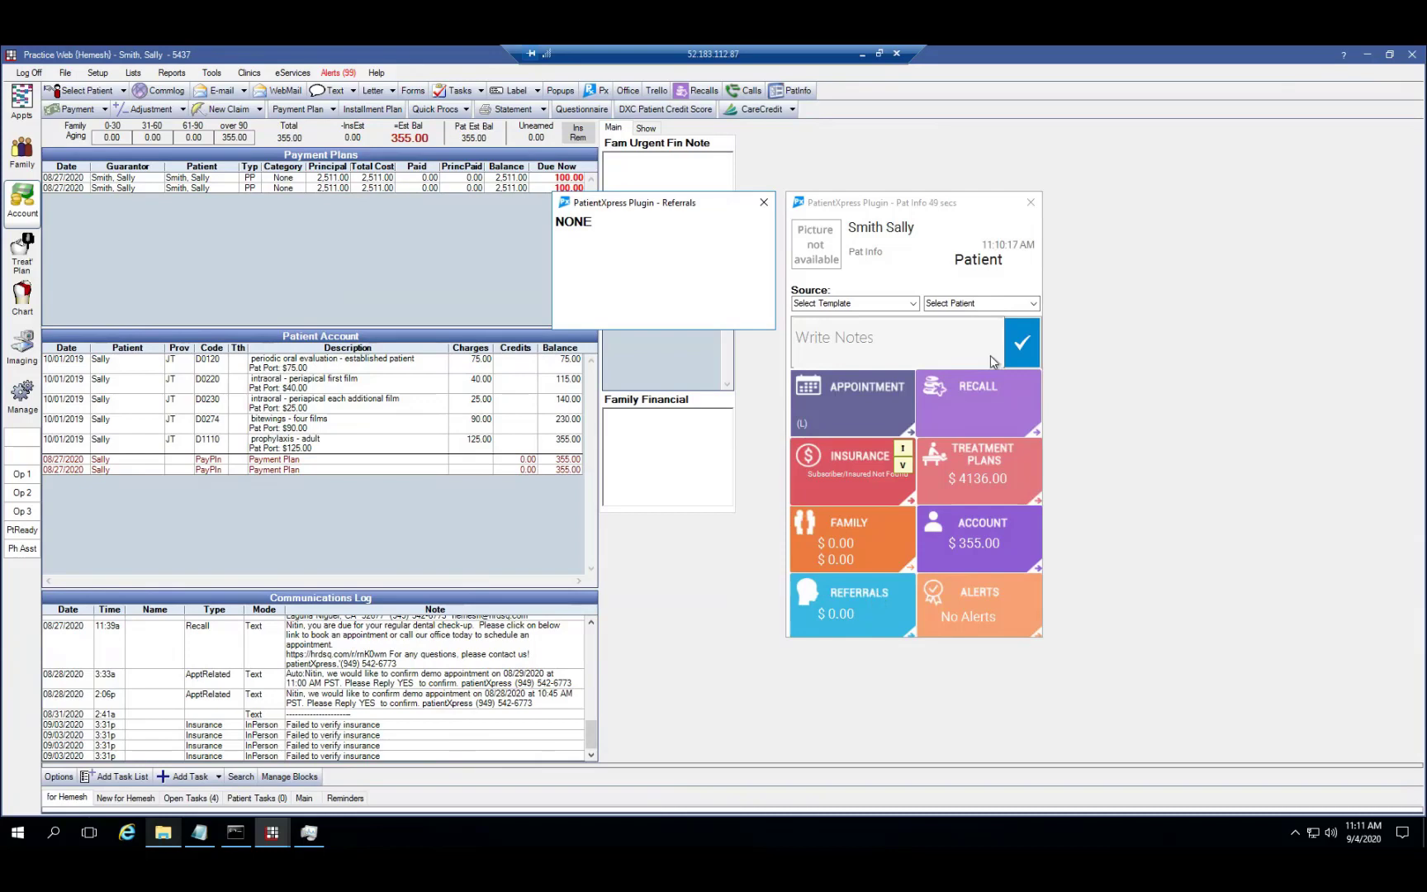
{"action": "left_click", "coordinate": [983, 401]}
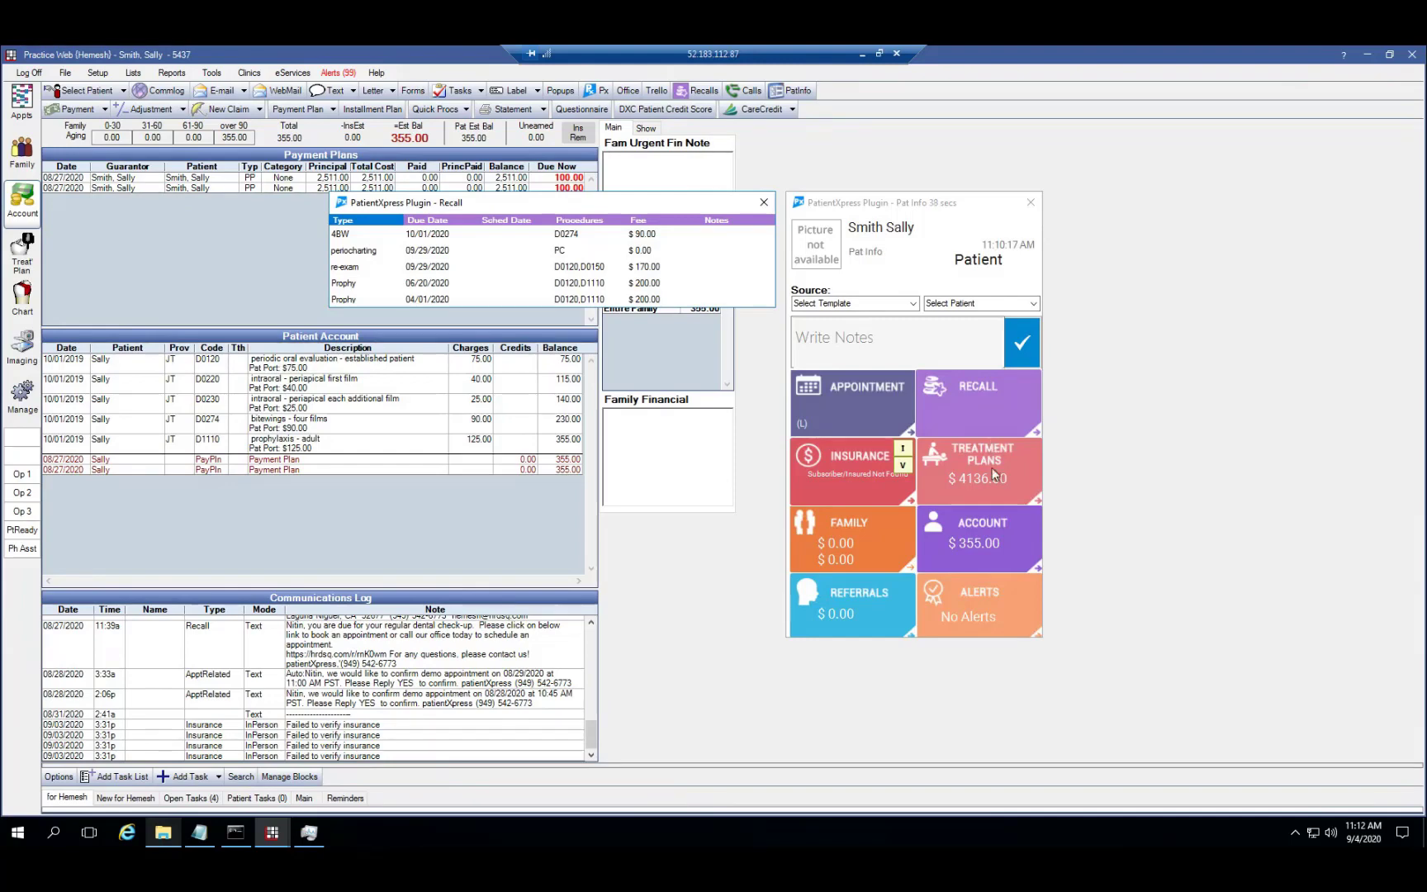
Preview the Treatment Plans, Account and Alerts tiles, then close the Pat Info panel
{"action": "mouse_move", "coordinate": [993, 469]}
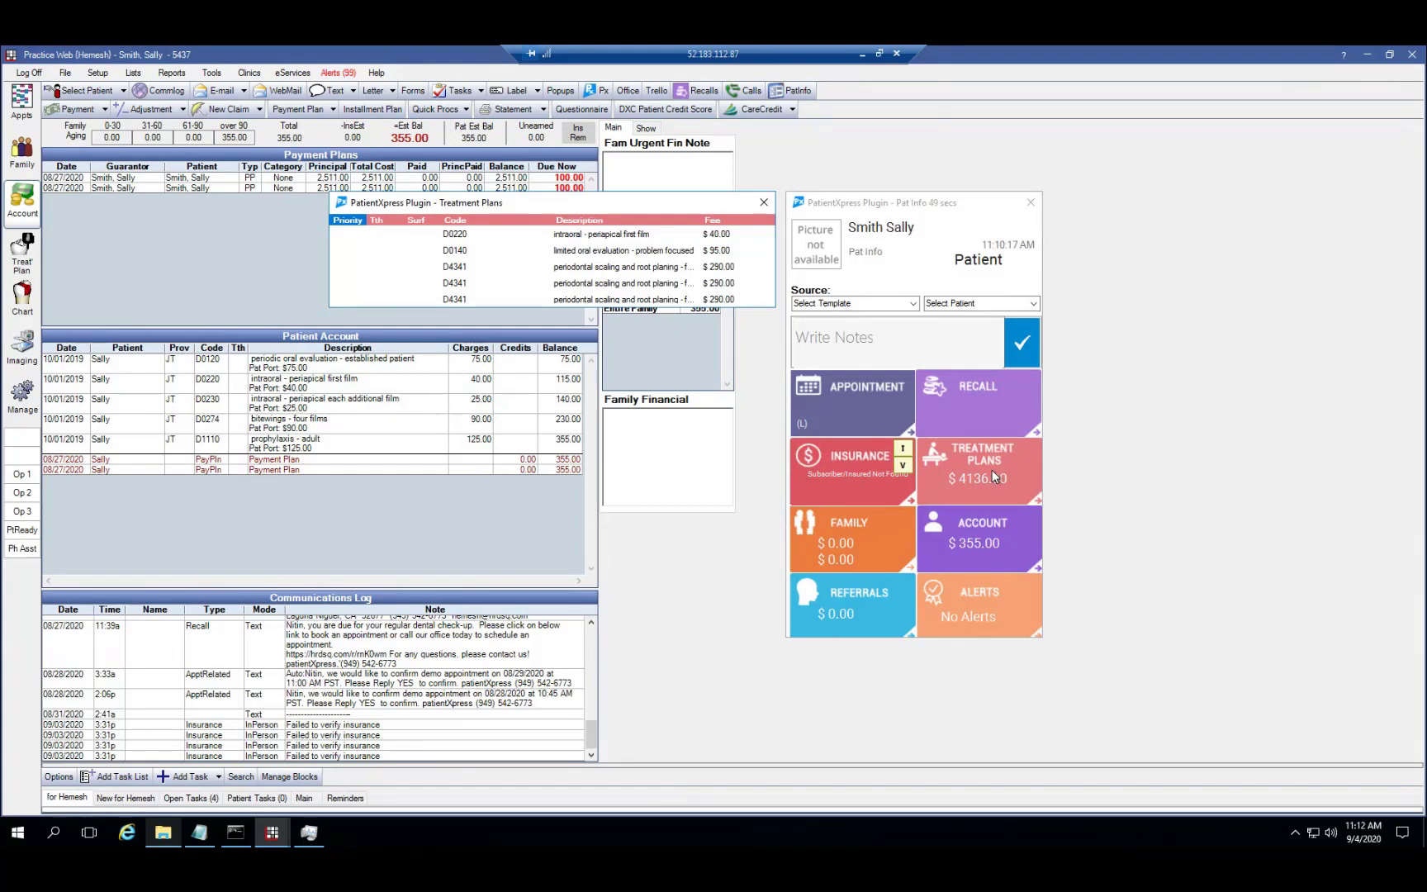
{"action": "mouse_move", "coordinate": [997, 529]}
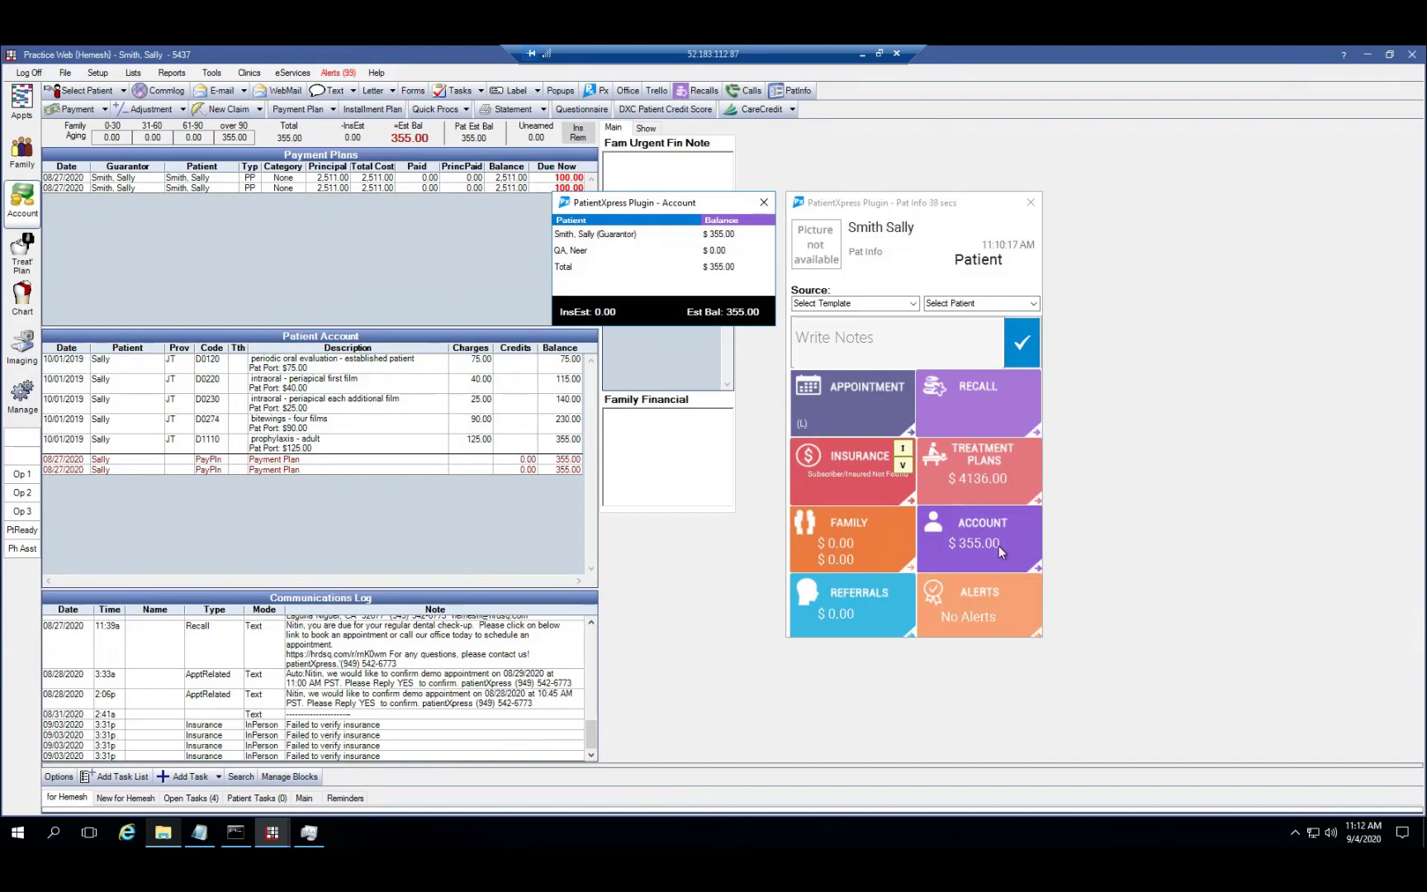
{"action": "mouse_move", "coordinate": [1000, 595]}
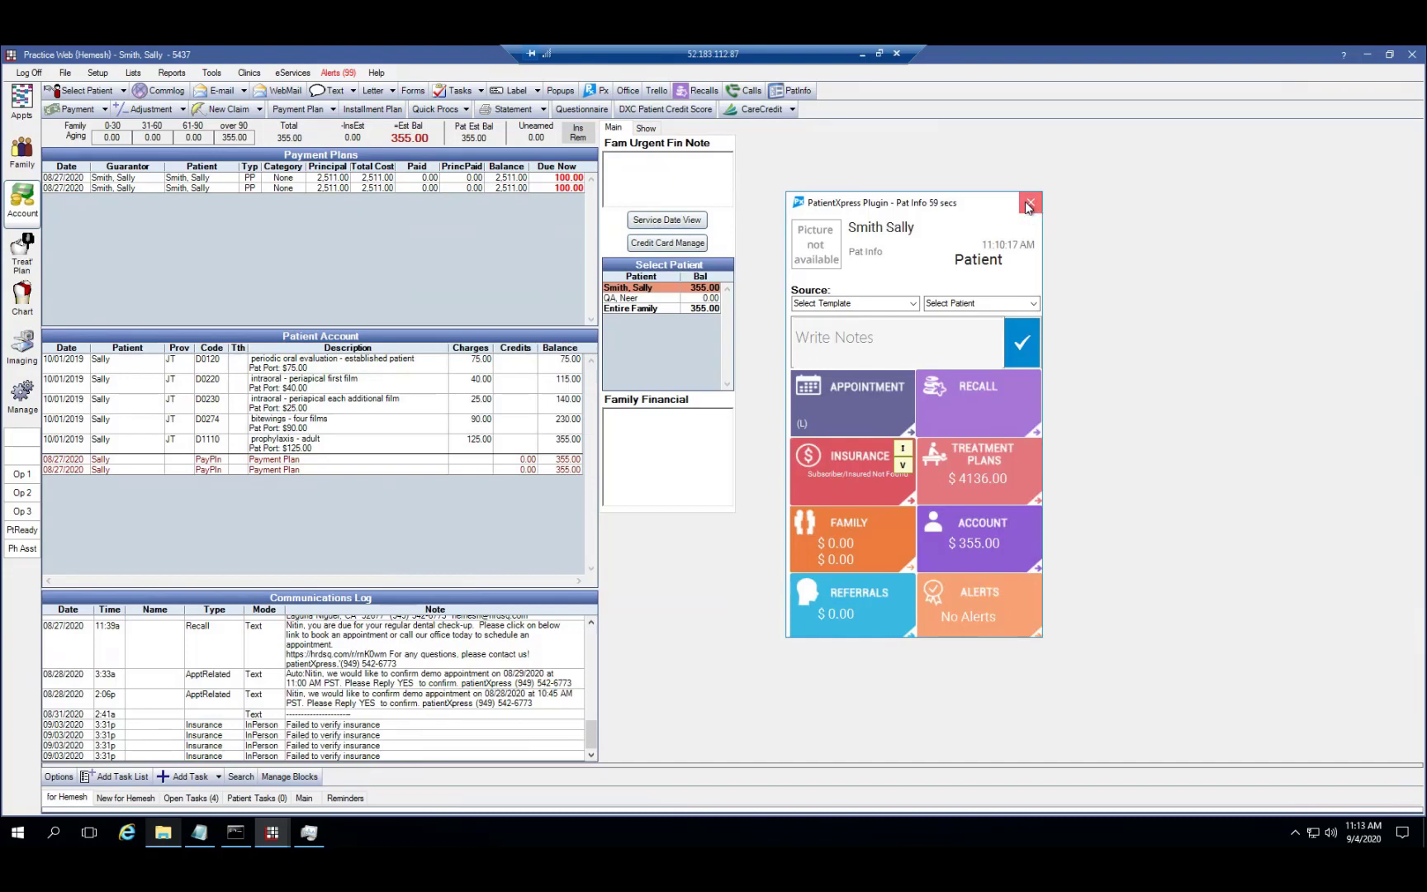
{"action": "left_click", "coordinate": [1029, 204]}
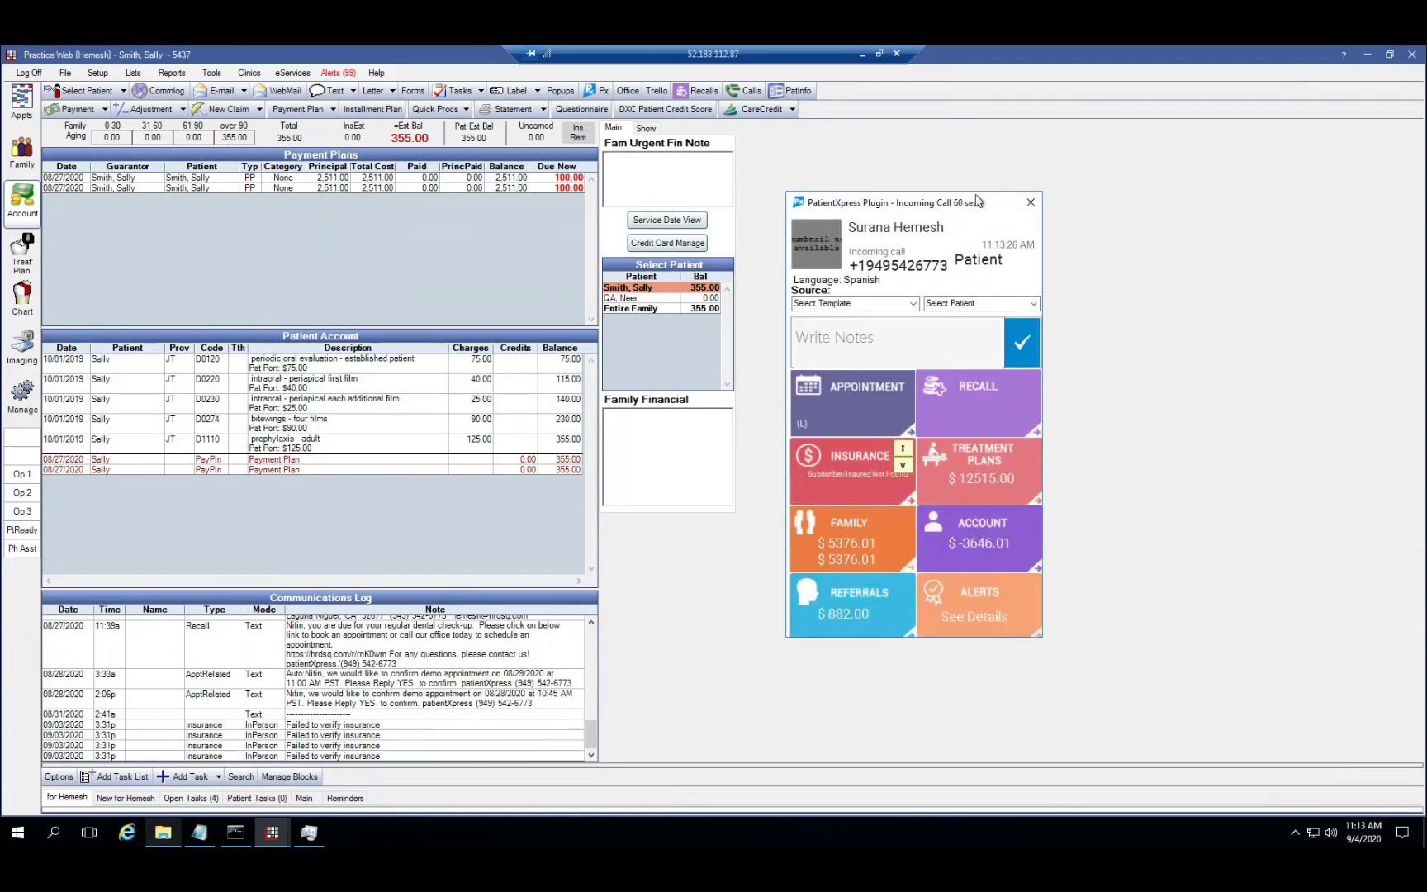
Review the caller's treatment plans, family account balances and recall history in the incoming-call panel
{"action": "left_click_drag", "start_coordinate": [926, 209], "coordinate": [979, 199]}
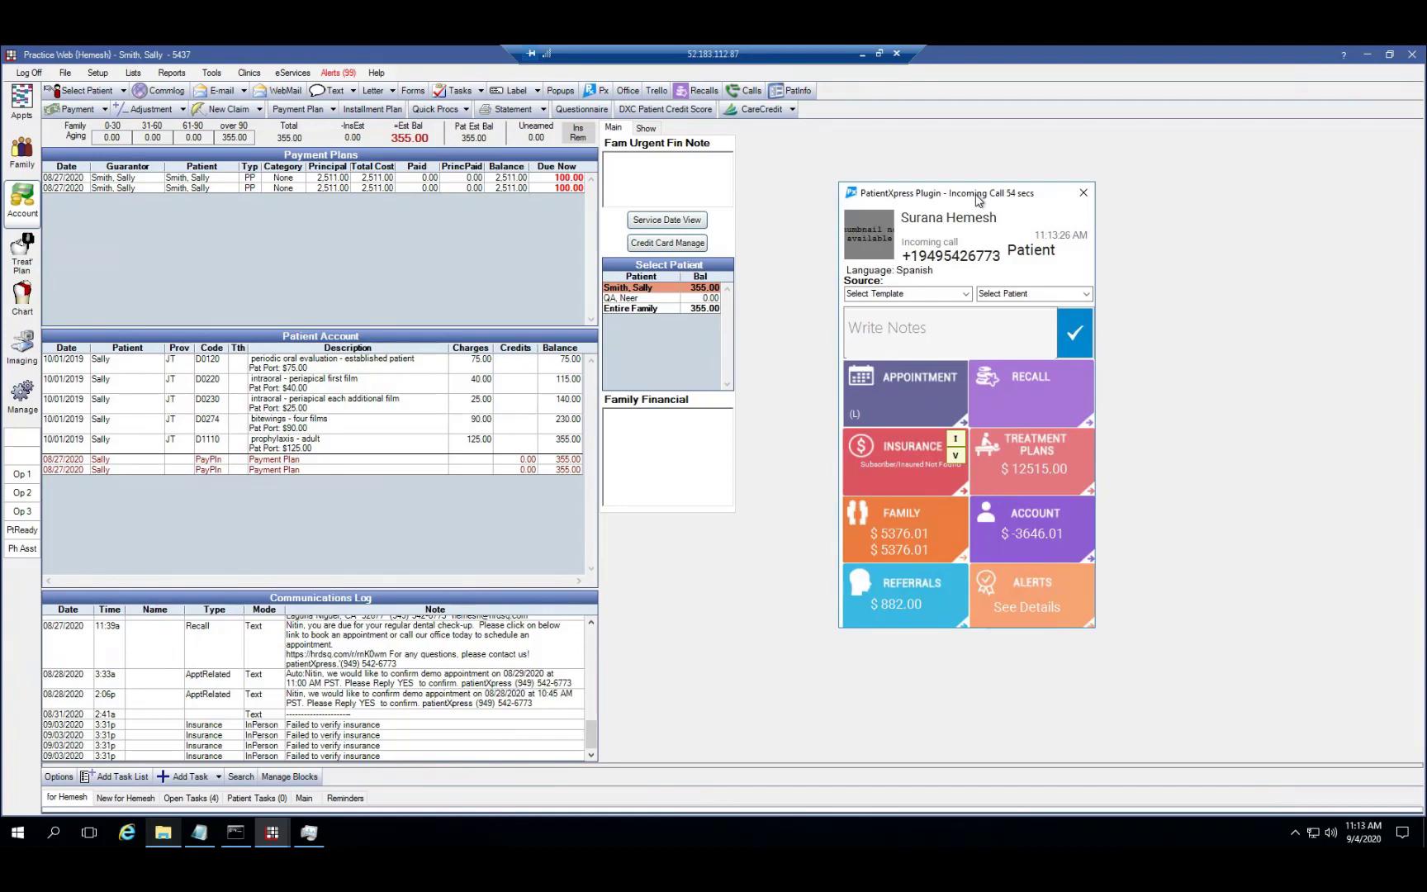
{"action": "left_click", "coordinate": [1006, 447]}
{"action": "left_click", "coordinate": [1030, 526]}
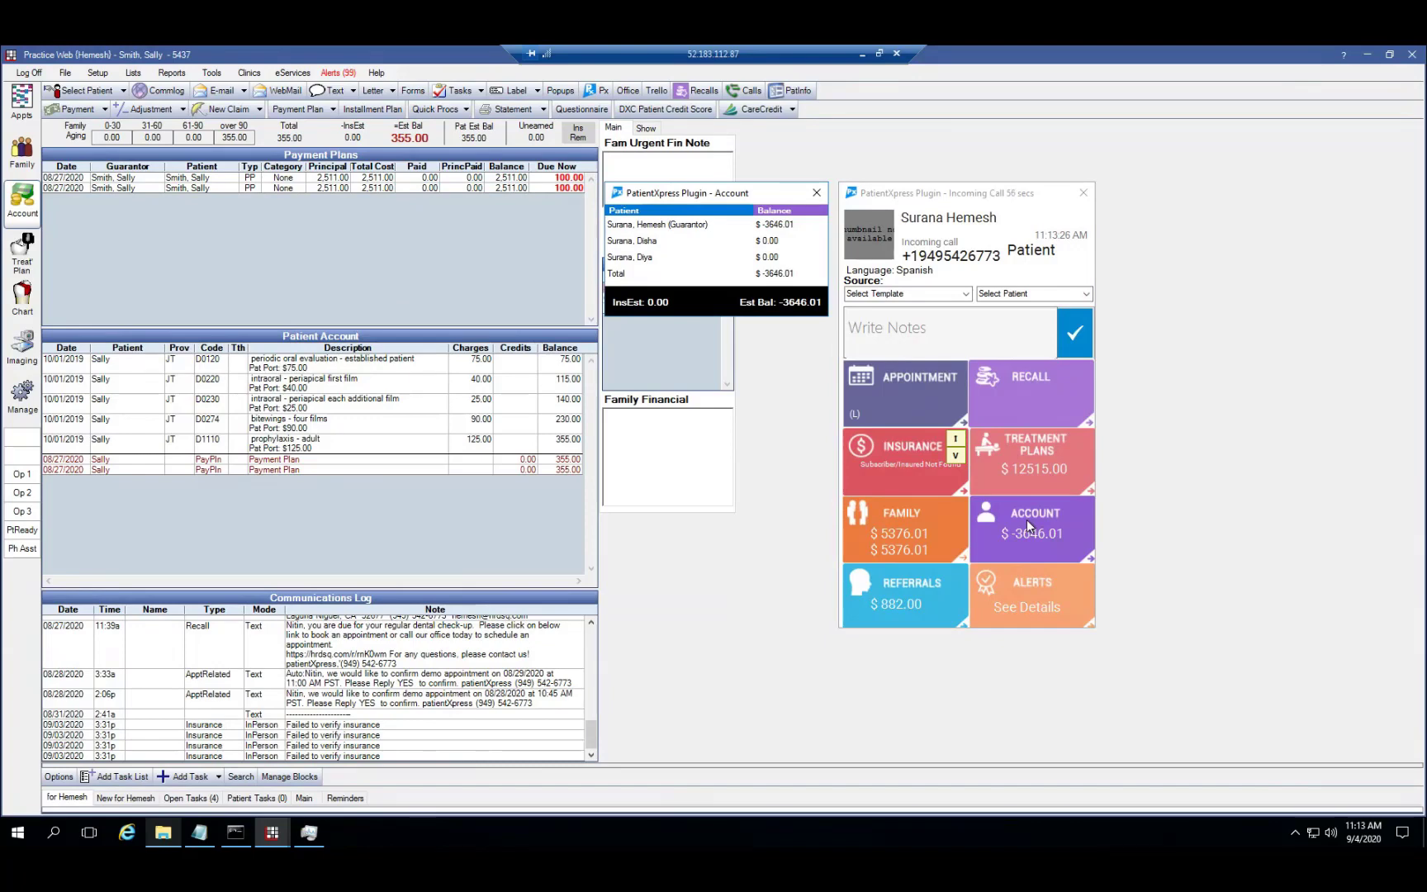
{"action": "left_click", "coordinate": [1030, 472]}
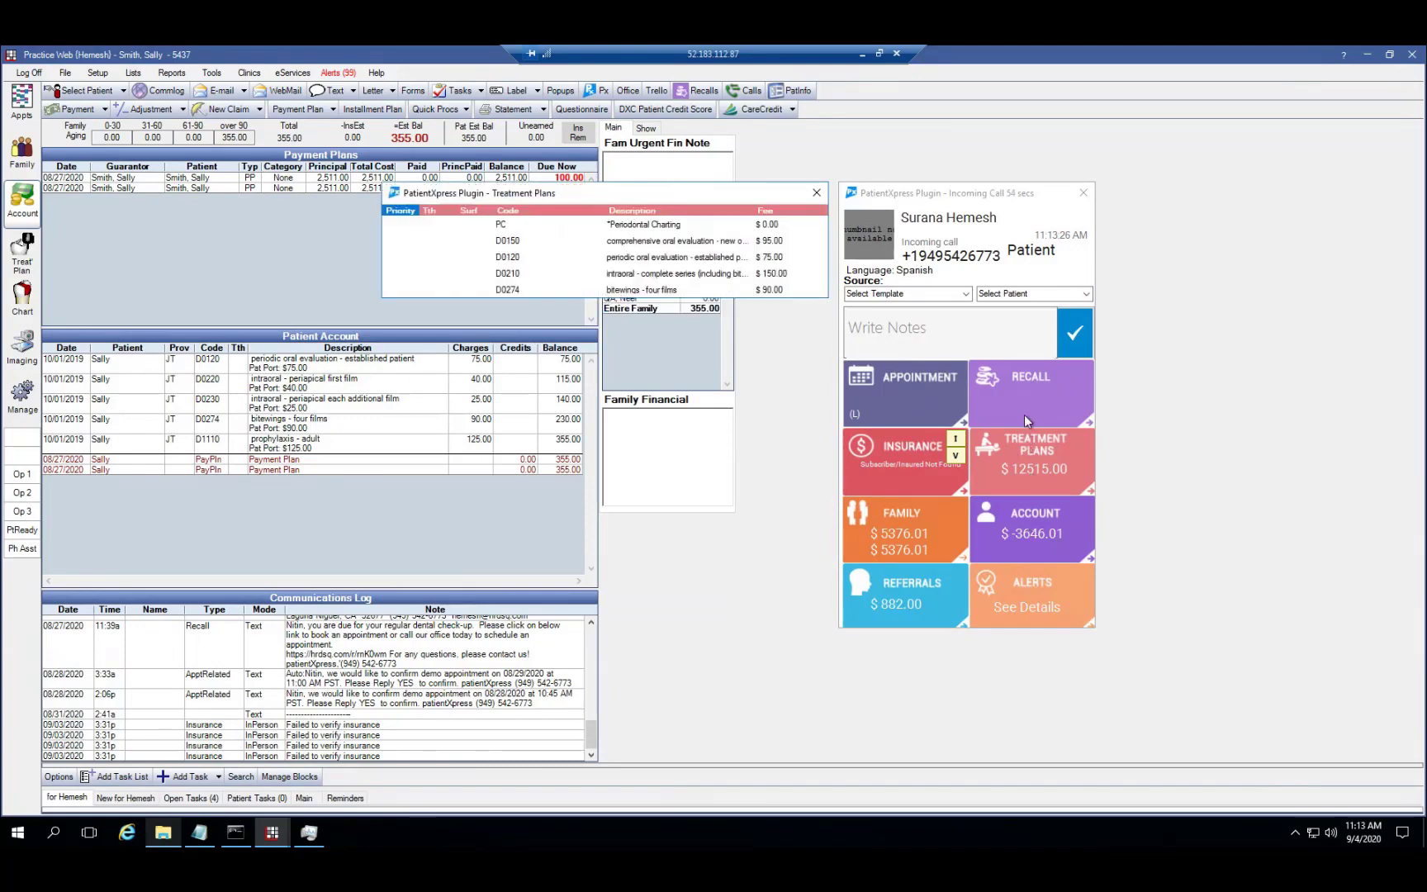
{"action": "left_click", "coordinate": [1025, 414]}
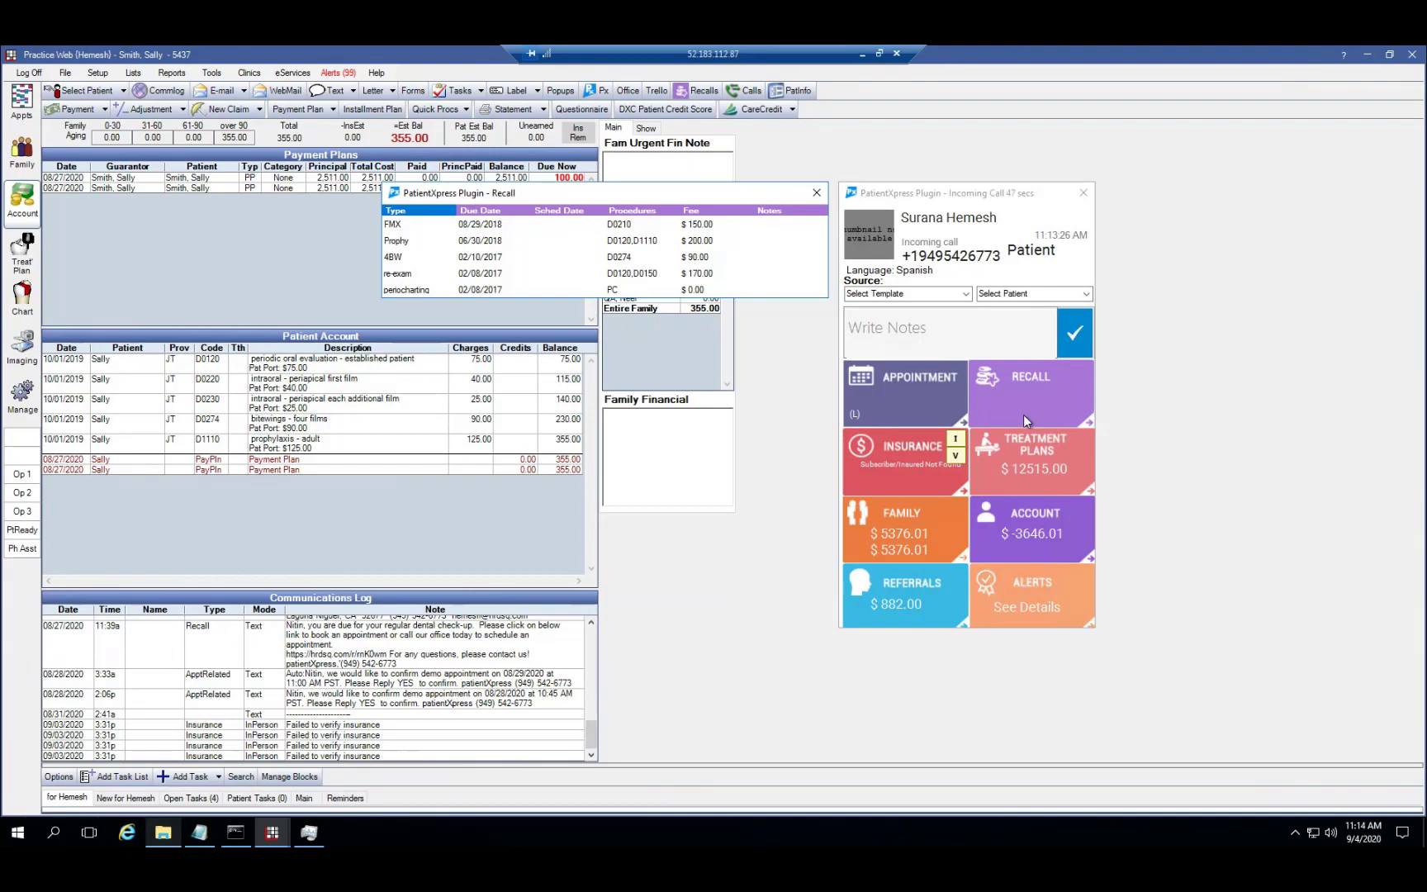
Try the other family member in Select Patient, then rematch the caller and view their recalls
{"action": "left_click", "coordinate": [1087, 295]}
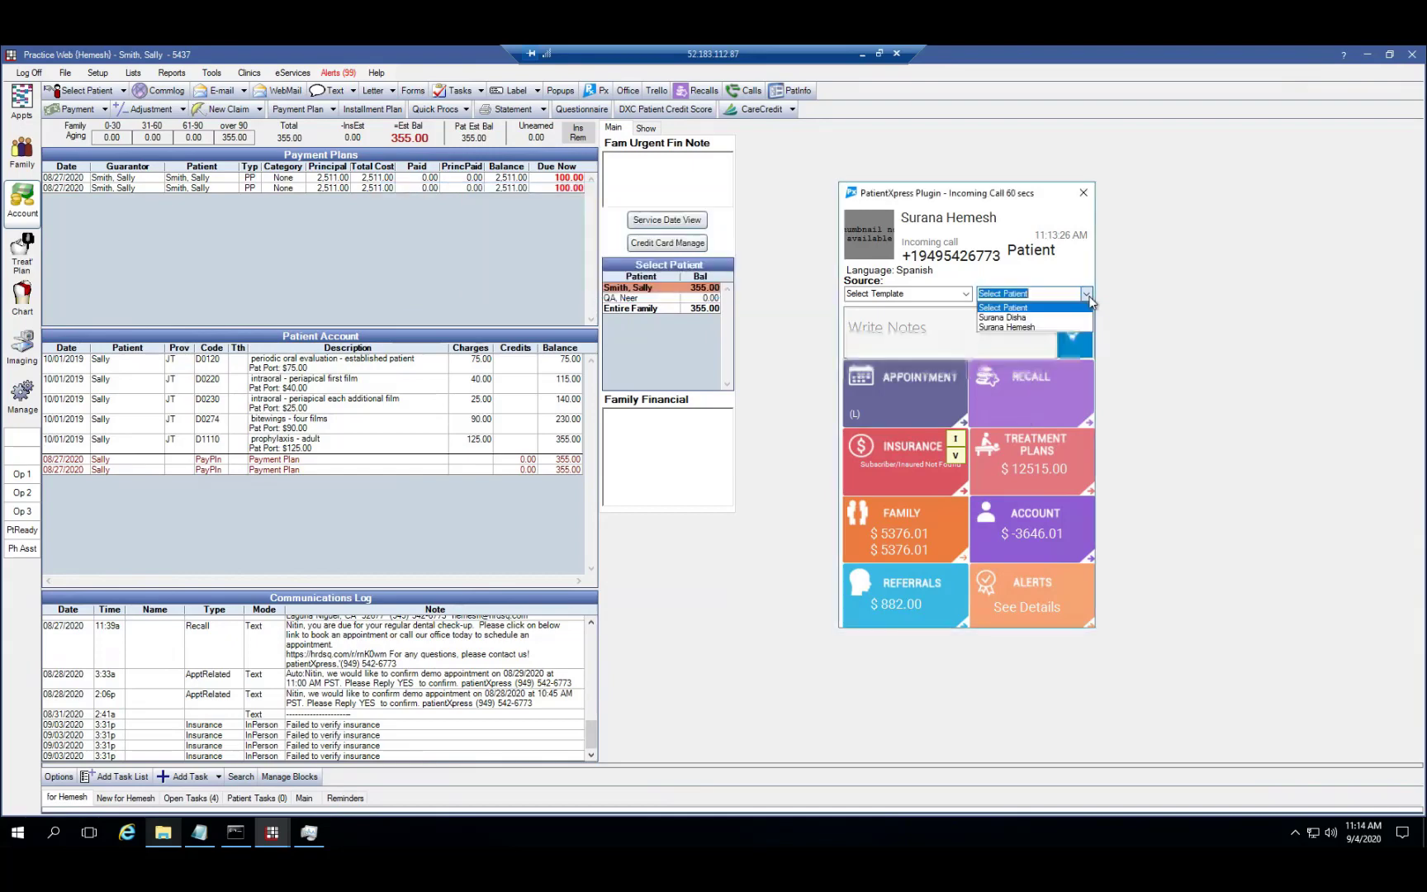
{"action": "left_click", "coordinate": [1042, 318]}
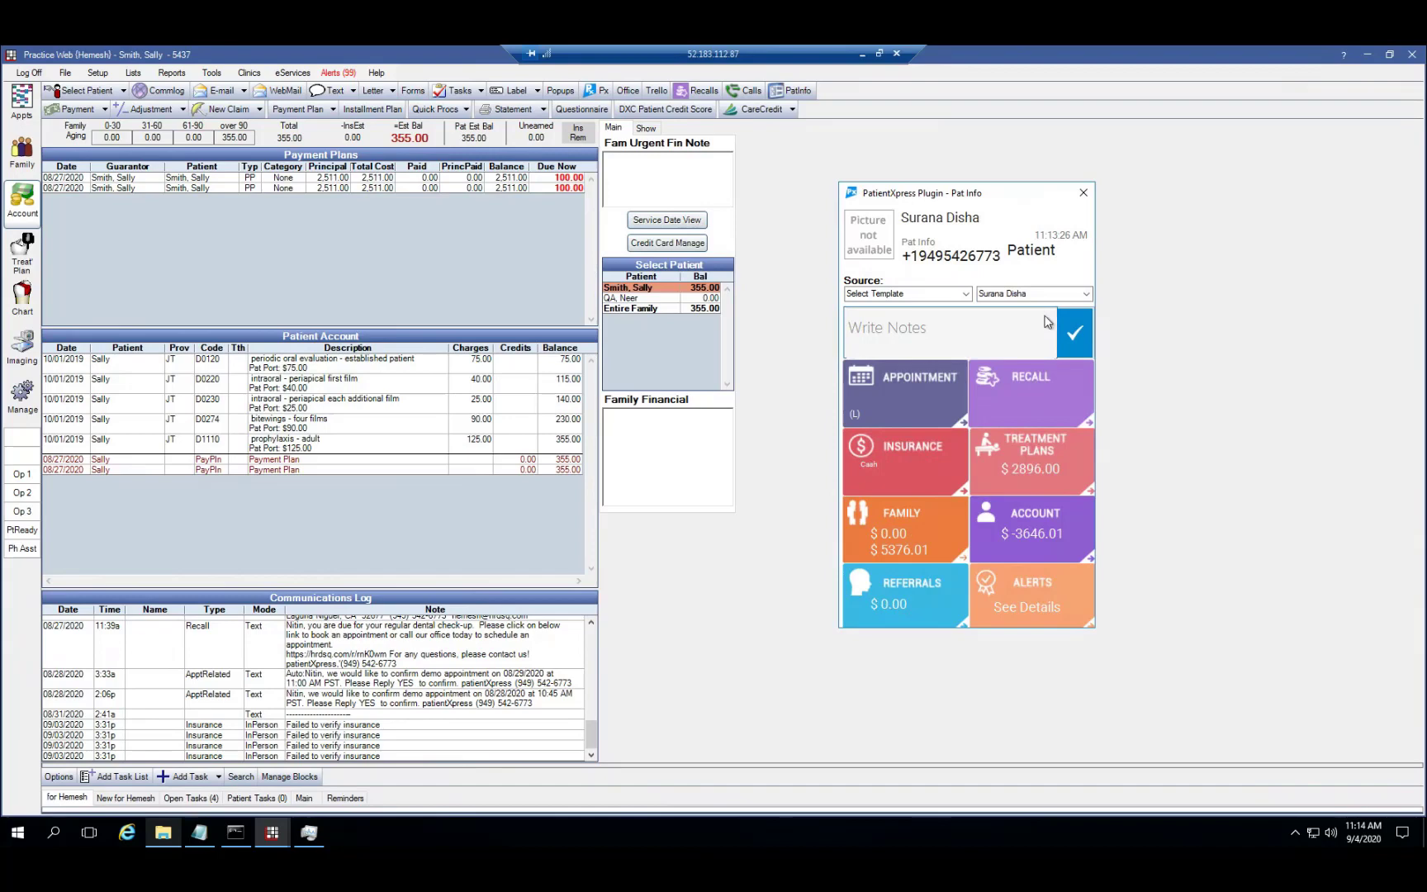
{"action": "left_click", "coordinate": [1087, 295]}
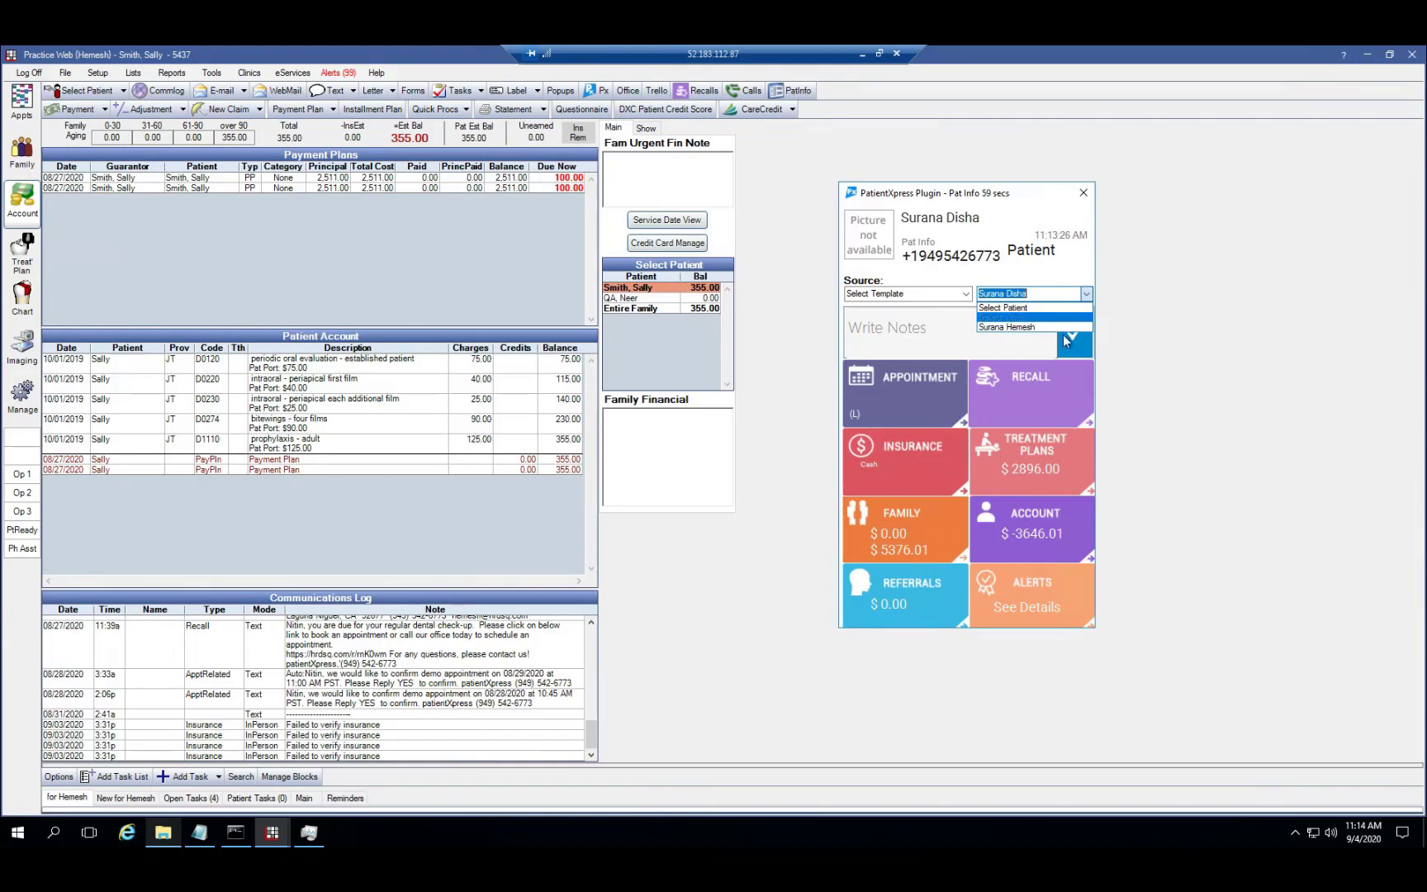
{"action": "left_click", "coordinate": [1007, 327]}
{"action": "left_click", "coordinate": [1023, 395]}
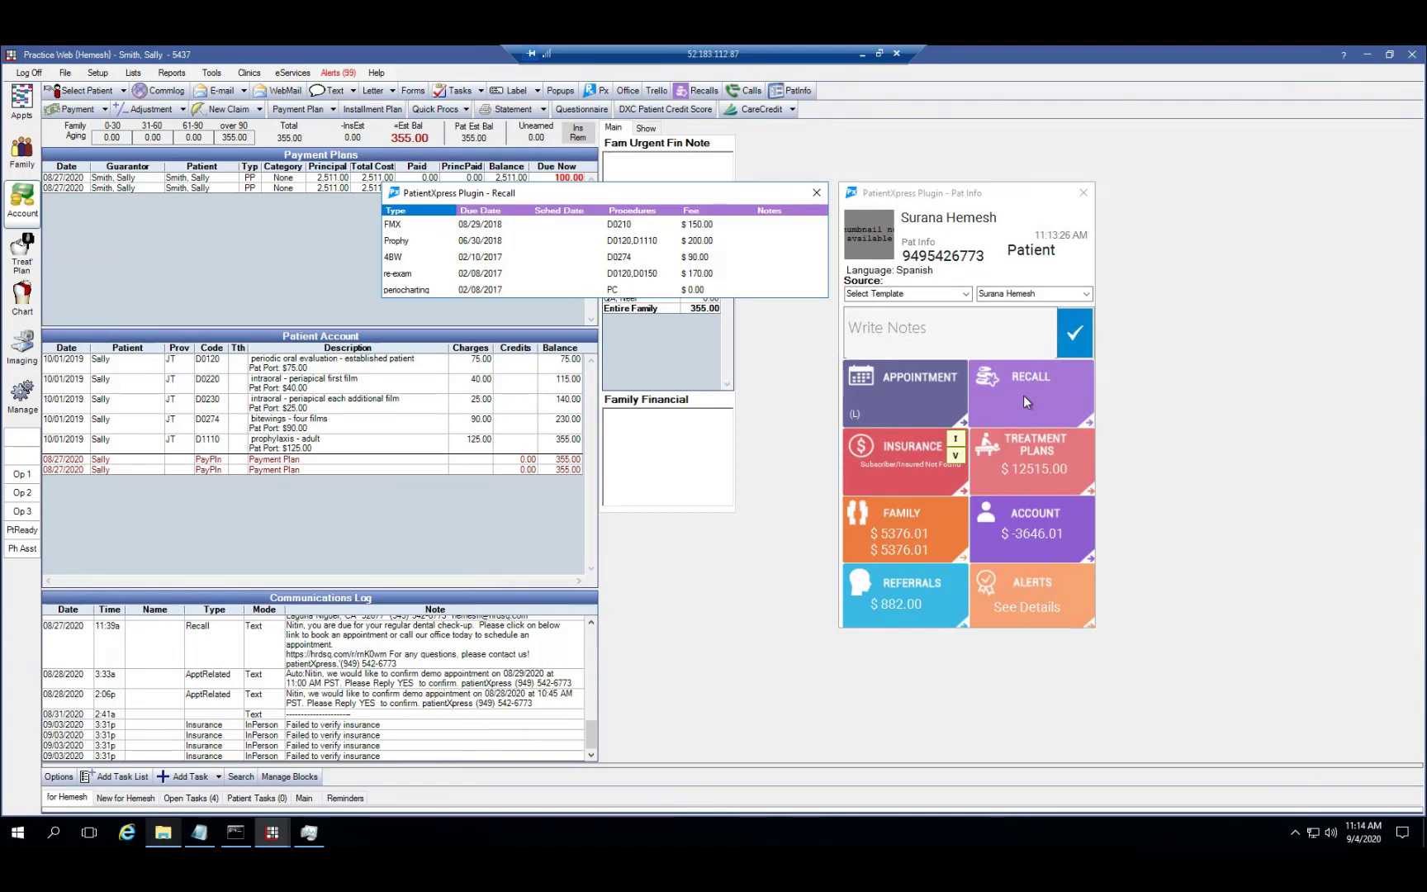
Open the caller's appointments for the Entire Family and dismiss the recall-disabled notice
{"action": "left_click", "coordinate": [1023, 395]}
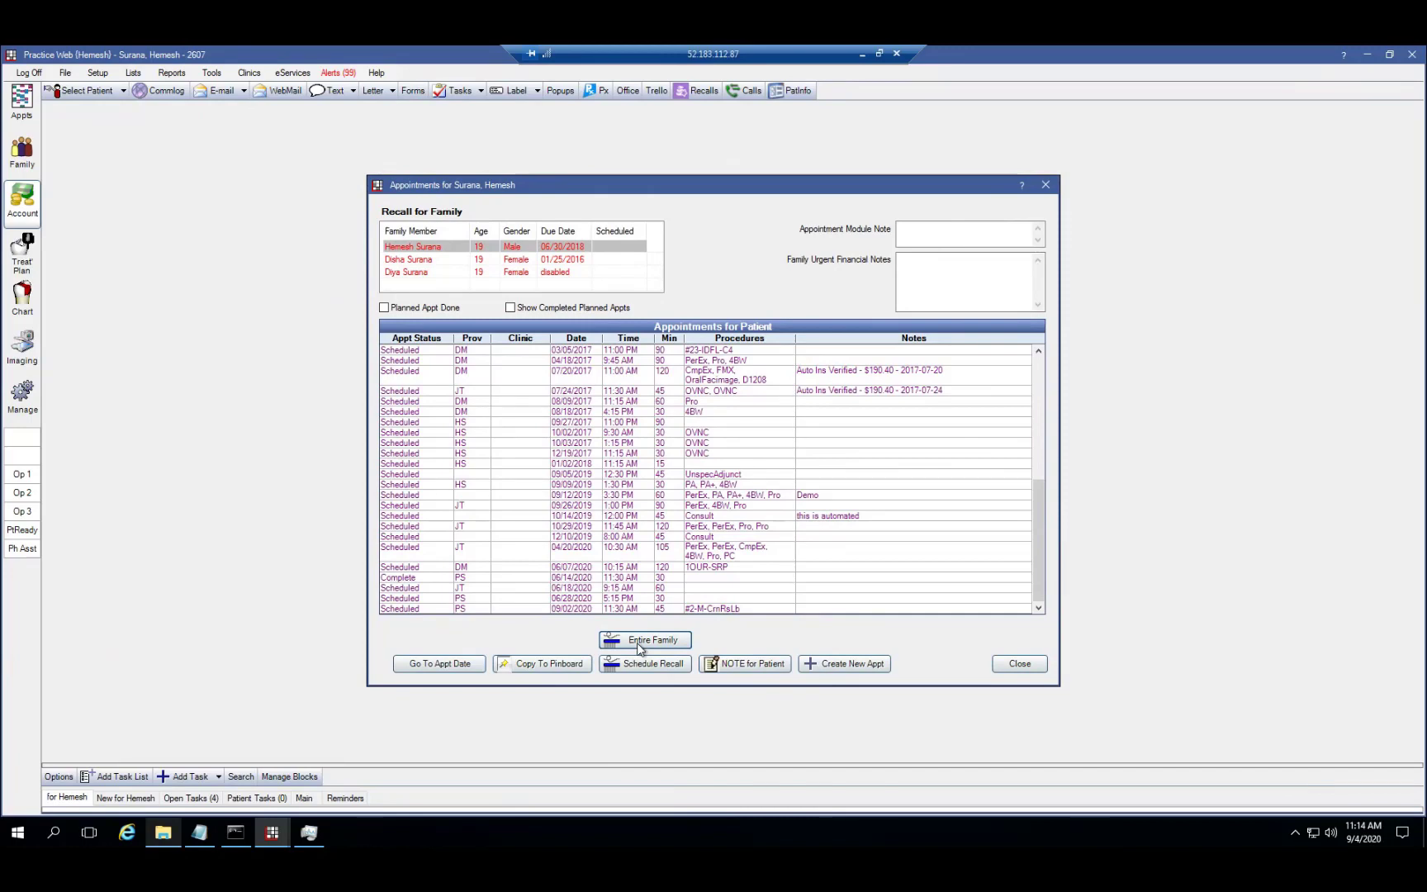
{"action": "left_click", "coordinate": [637, 641]}
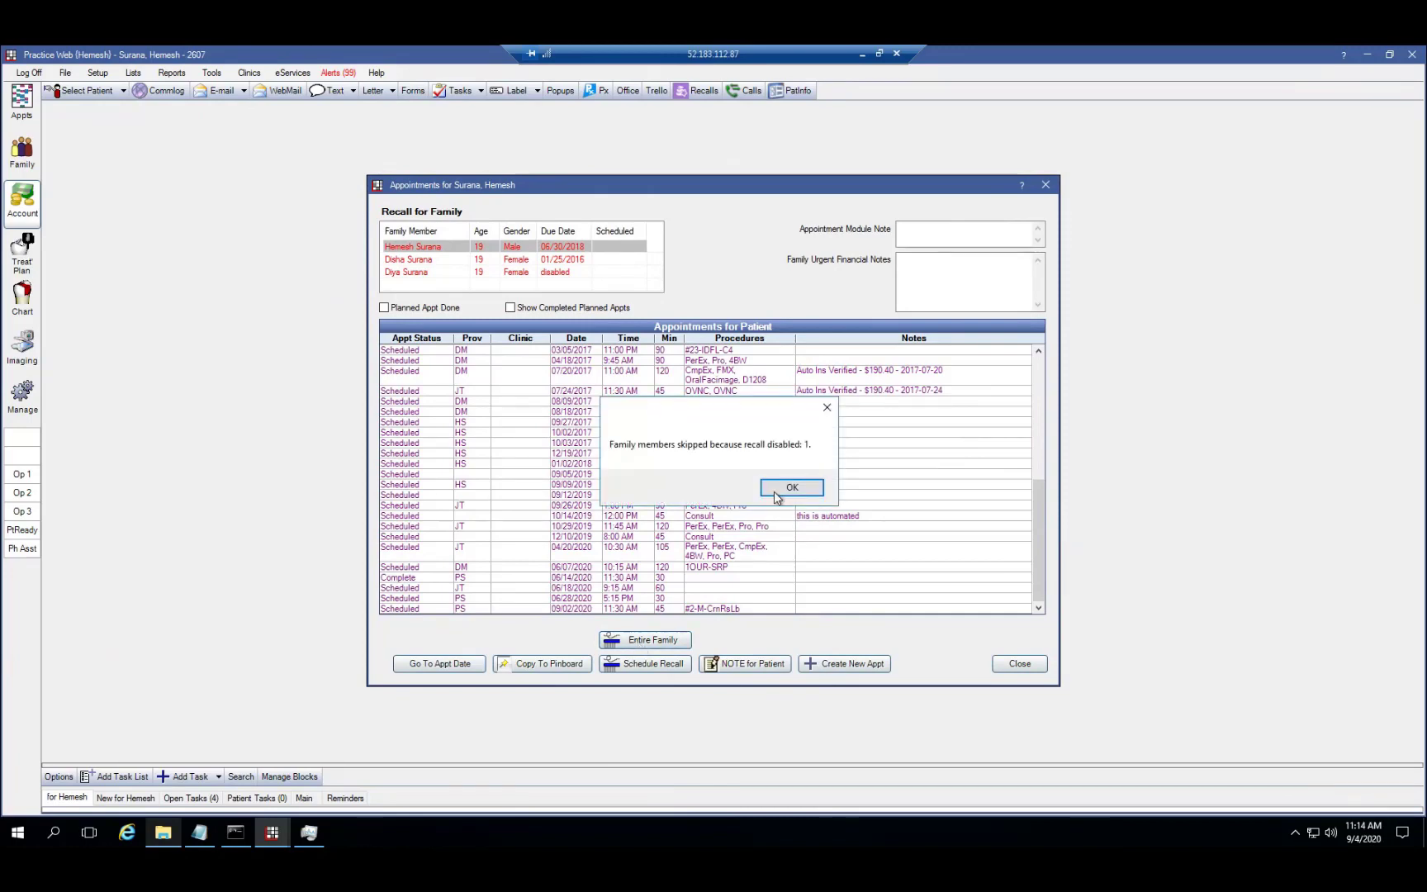
{"action": "left_click", "coordinate": [775, 489]}
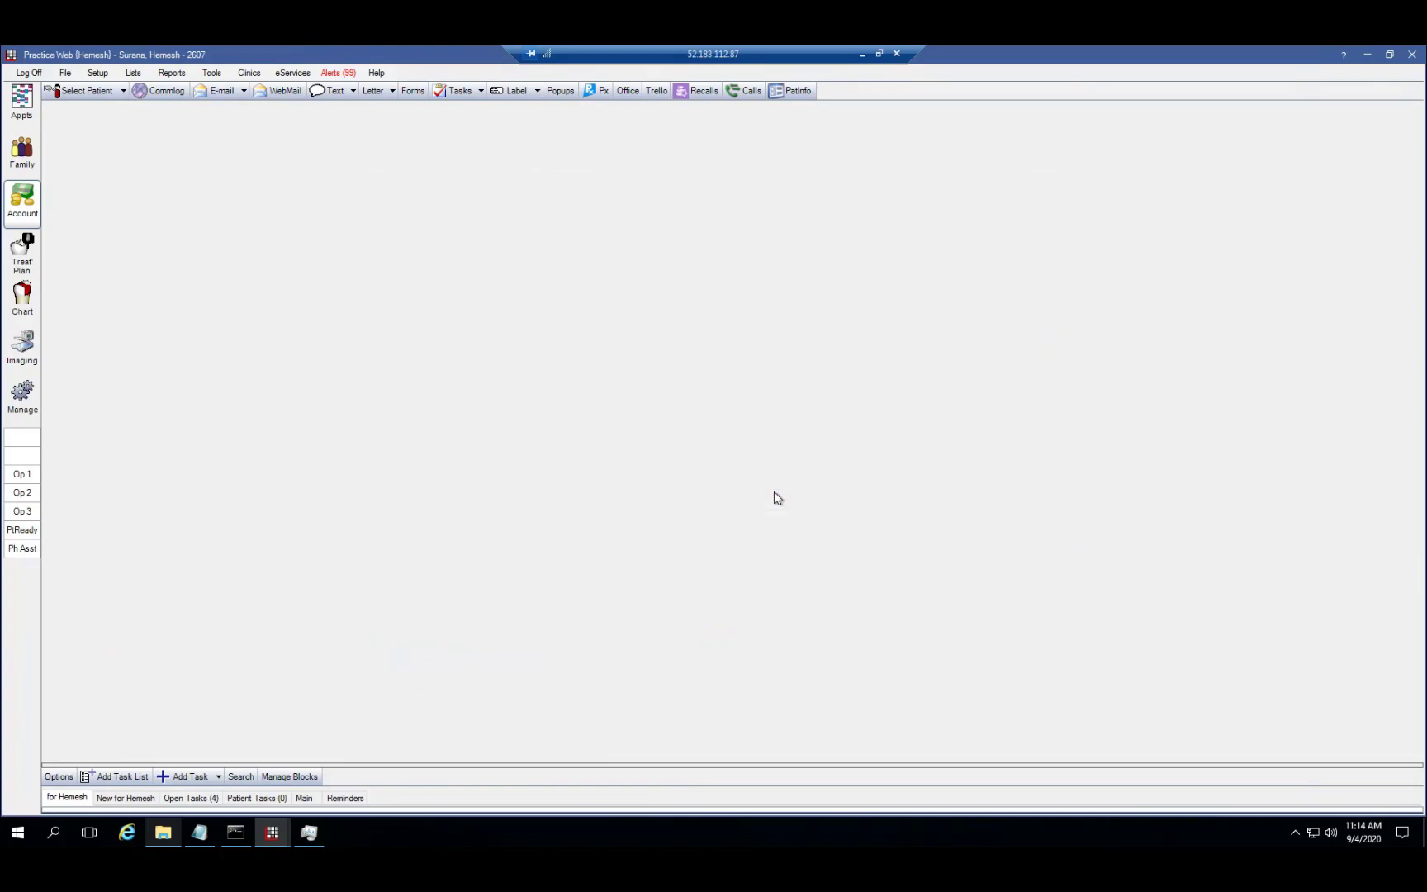
Drag the family member's appointment to 12pm and the caller's to 2pm in Install, keeping original lengths
{"action": "left_click", "coordinate": [21, 106]}
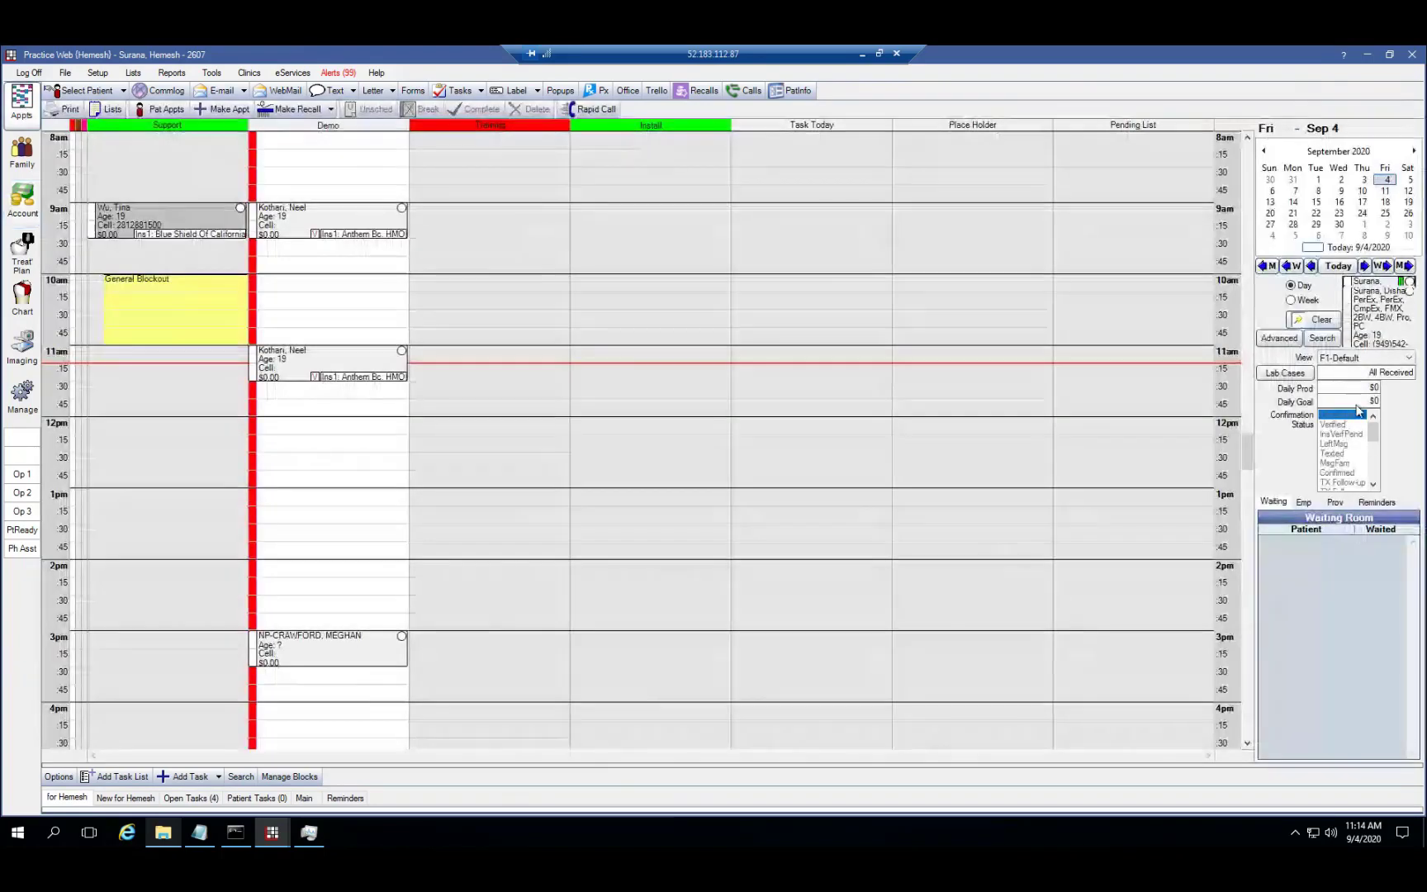
{"action": "left_click_drag", "start_coordinate": [750, 513], "coordinate": [611, 448]}
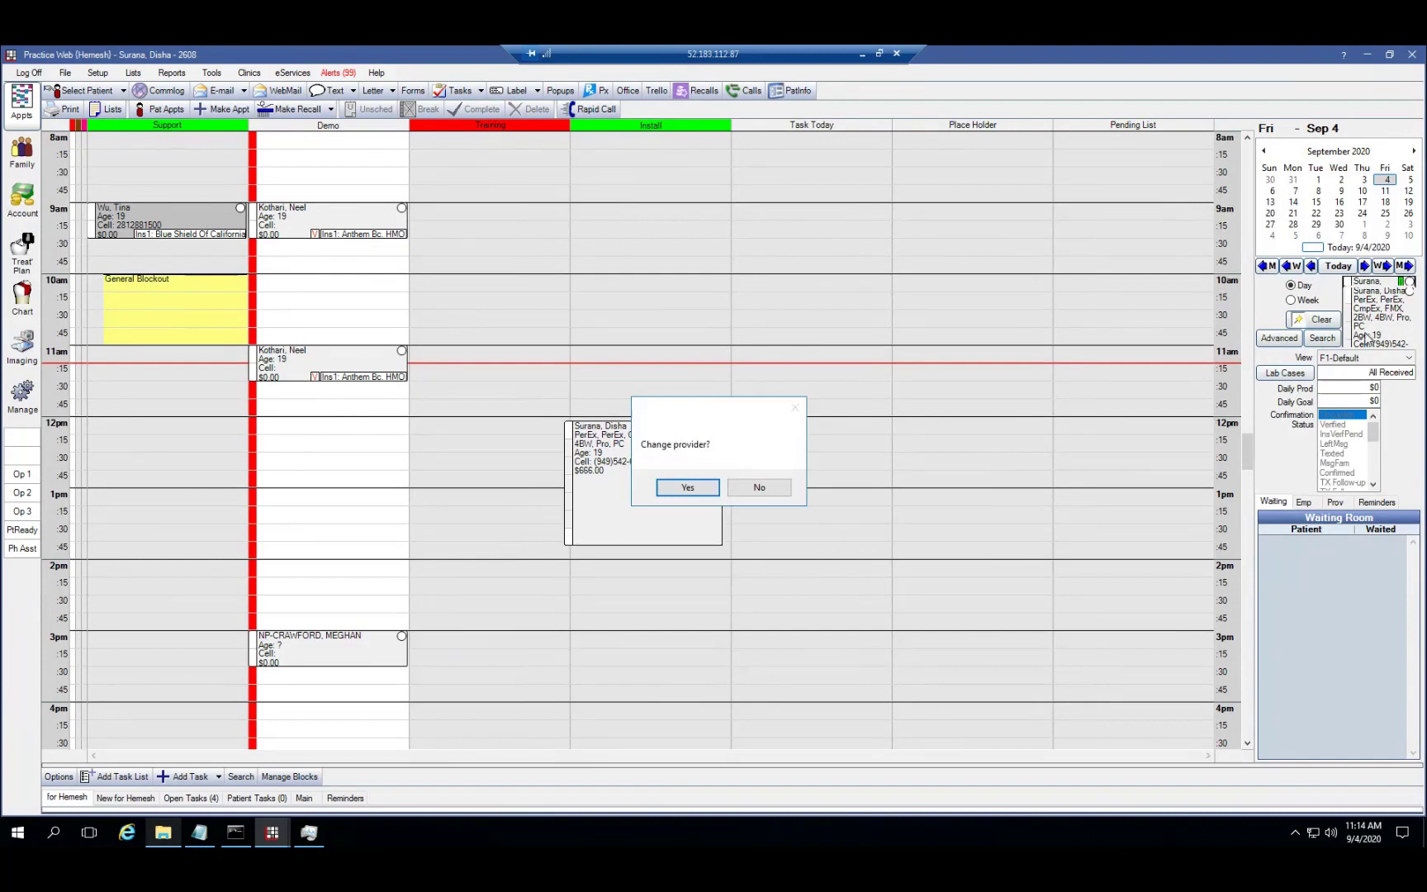
{"action": "left_click", "coordinate": [701, 488]}
{"action": "left_click", "coordinate": [750, 489]}
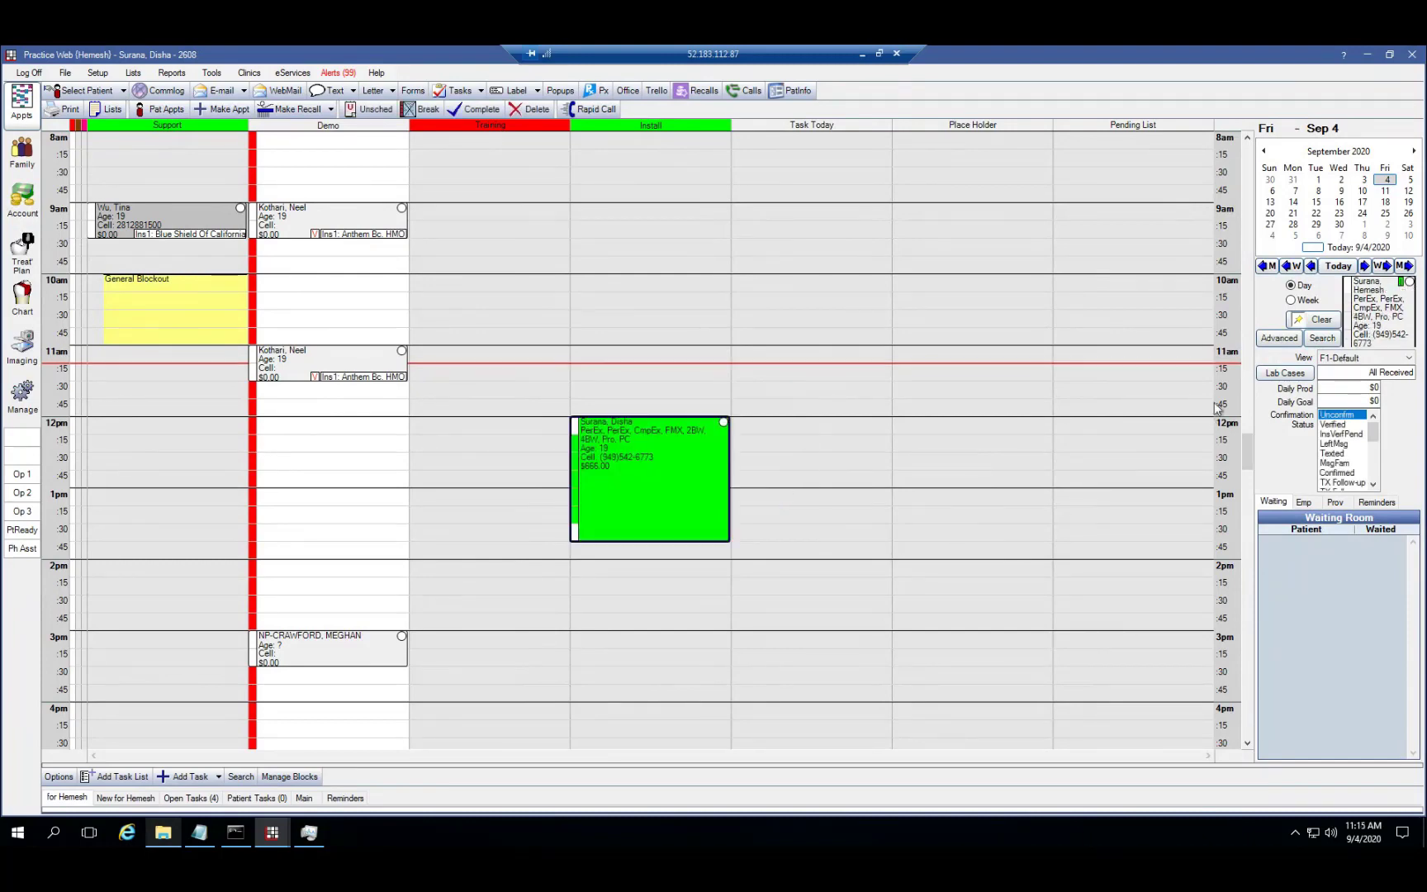
{"action": "mouse_move", "coordinate": [619, 607]}
{"action": "left_mouse_down"}
{"action": "mouse_move", "coordinate": [636, 606]}
{"action": "mouse_move", "coordinate": [620, 603]}
{"action": "left_mouse_up"}
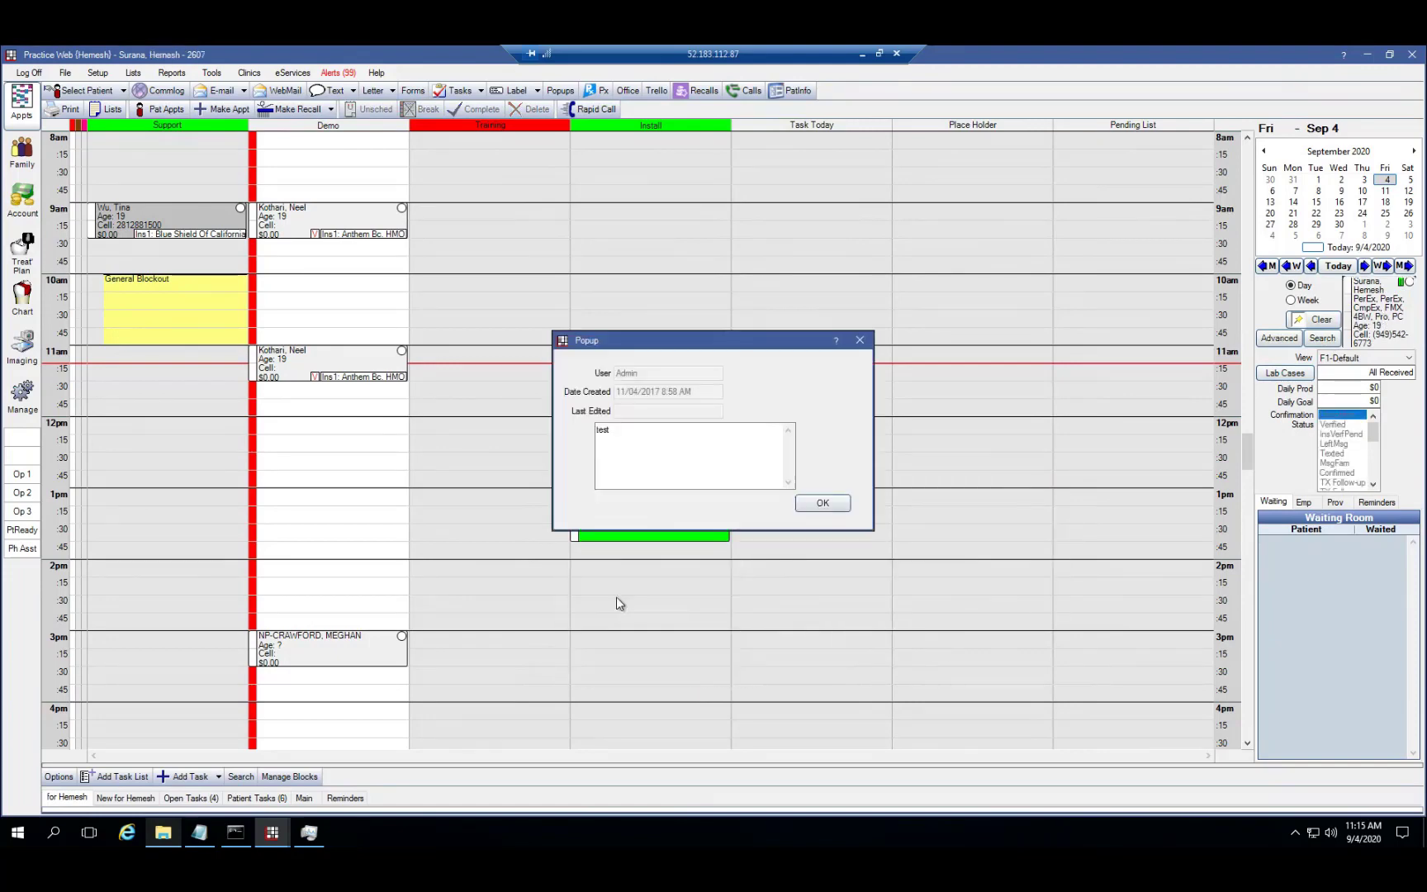
{"action": "left_click", "coordinate": [805, 505]}
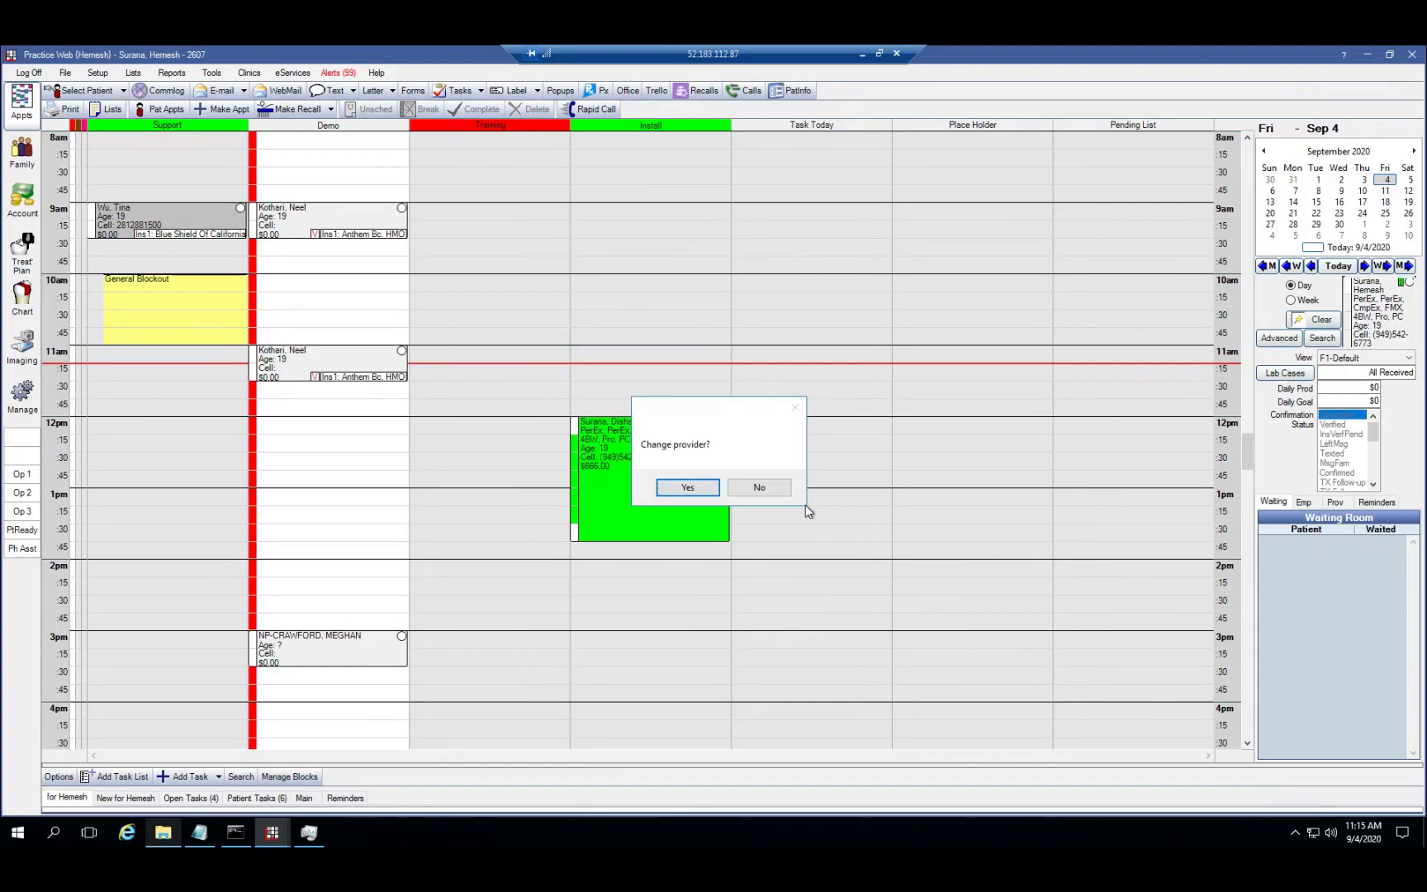
{"action": "left_click", "coordinate": [744, 492]}
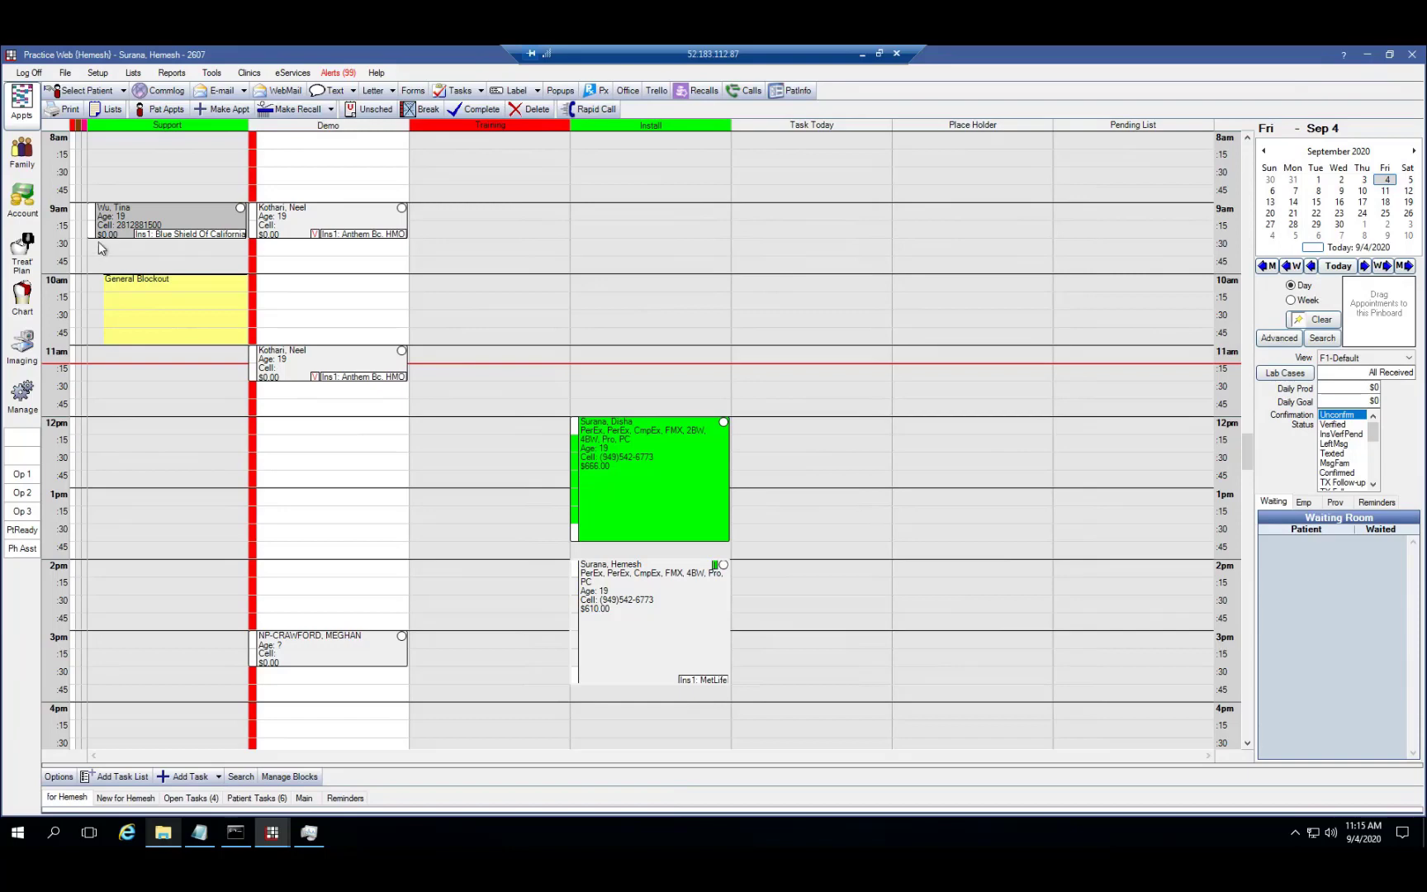
Switch back to the first patient from the recent-patients list and show their Family record
{"action": "left_click", "coordinate": [124, 91]}
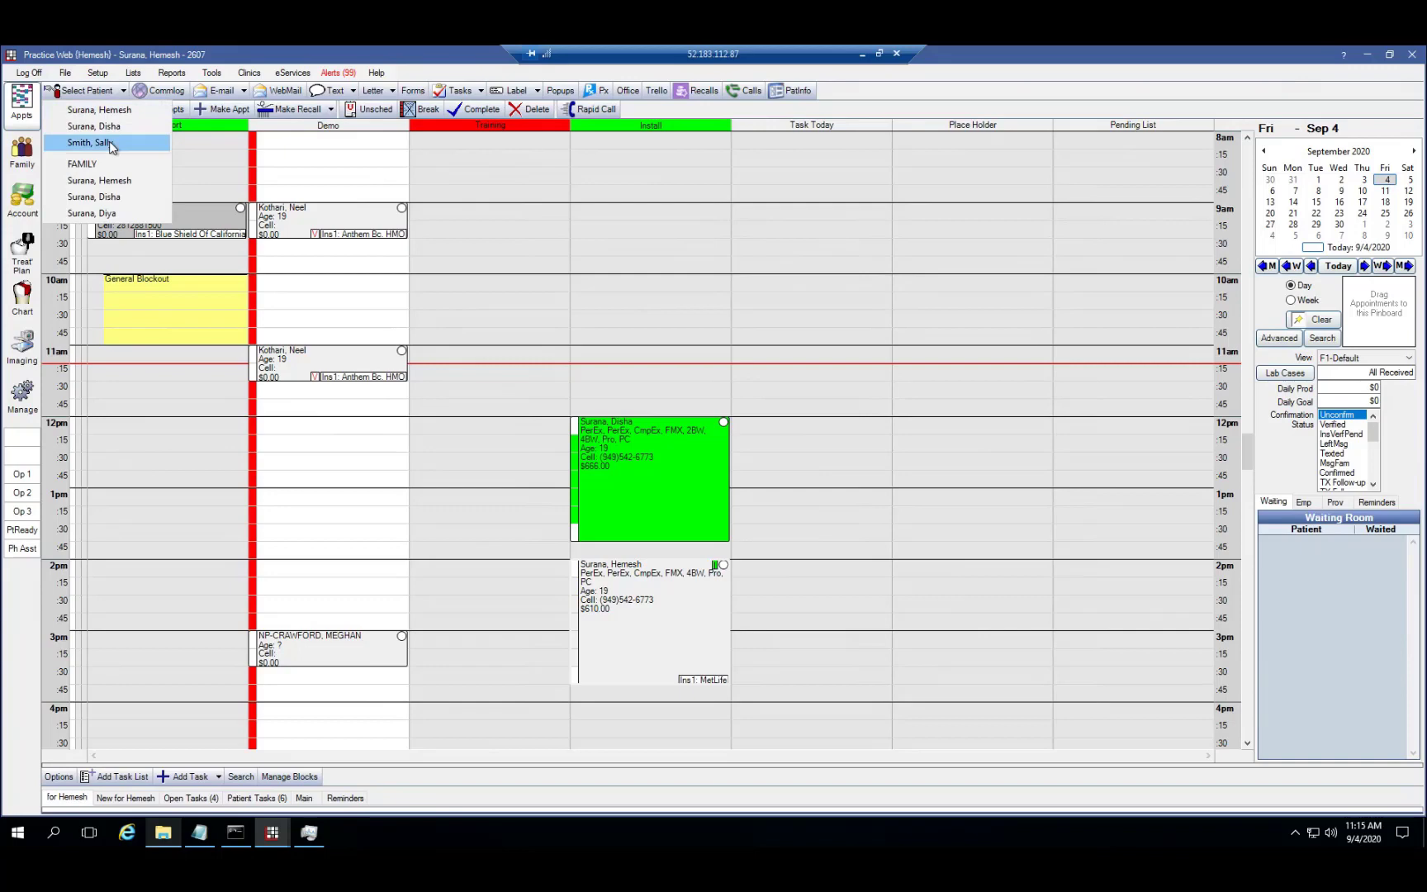
{"action": "left_click", "coordinate": [101, 143]}
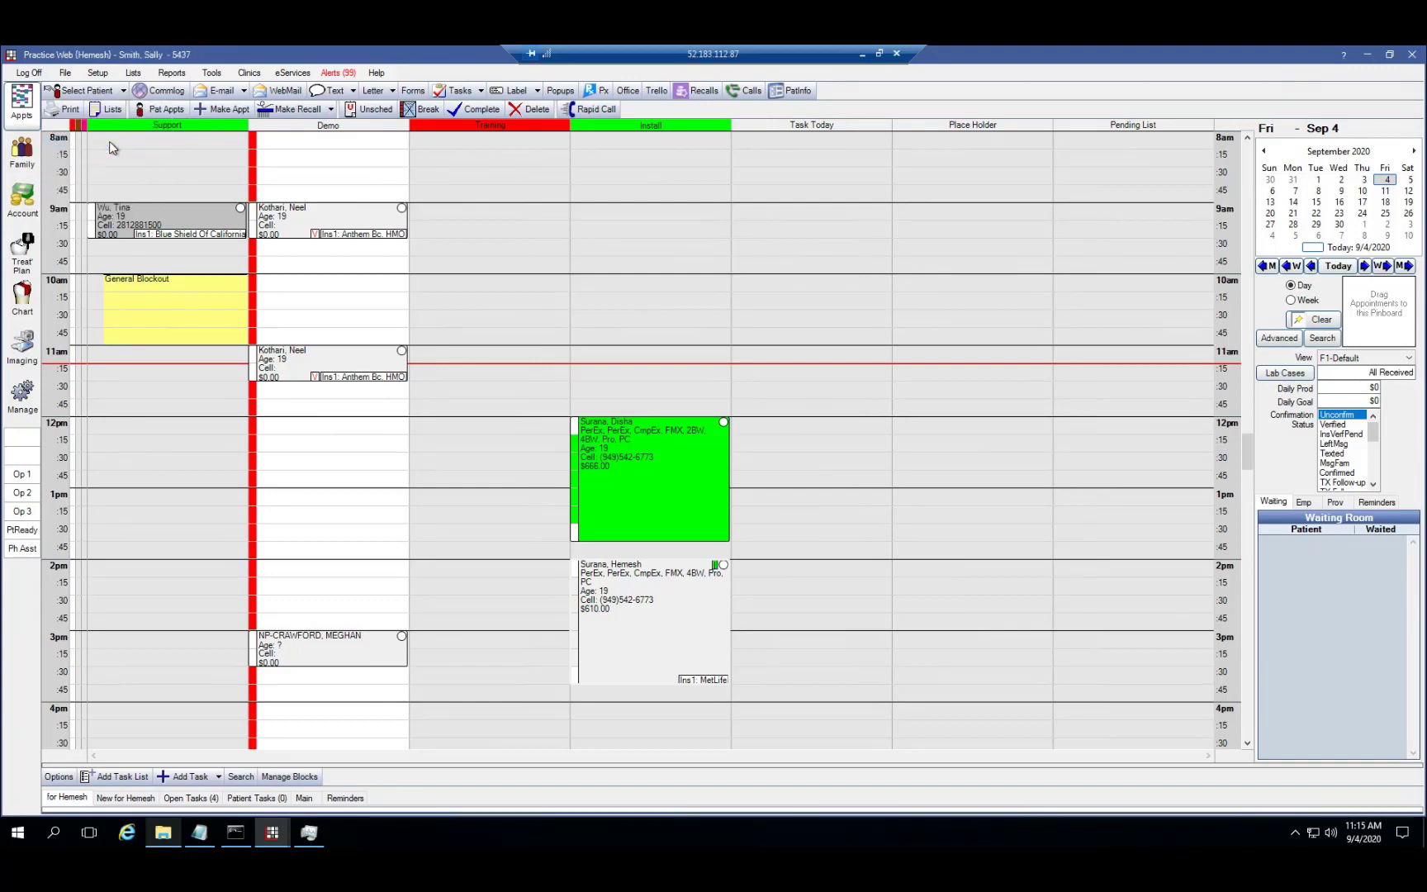
{"action": "left_click", "coordinate": [19, 164]}
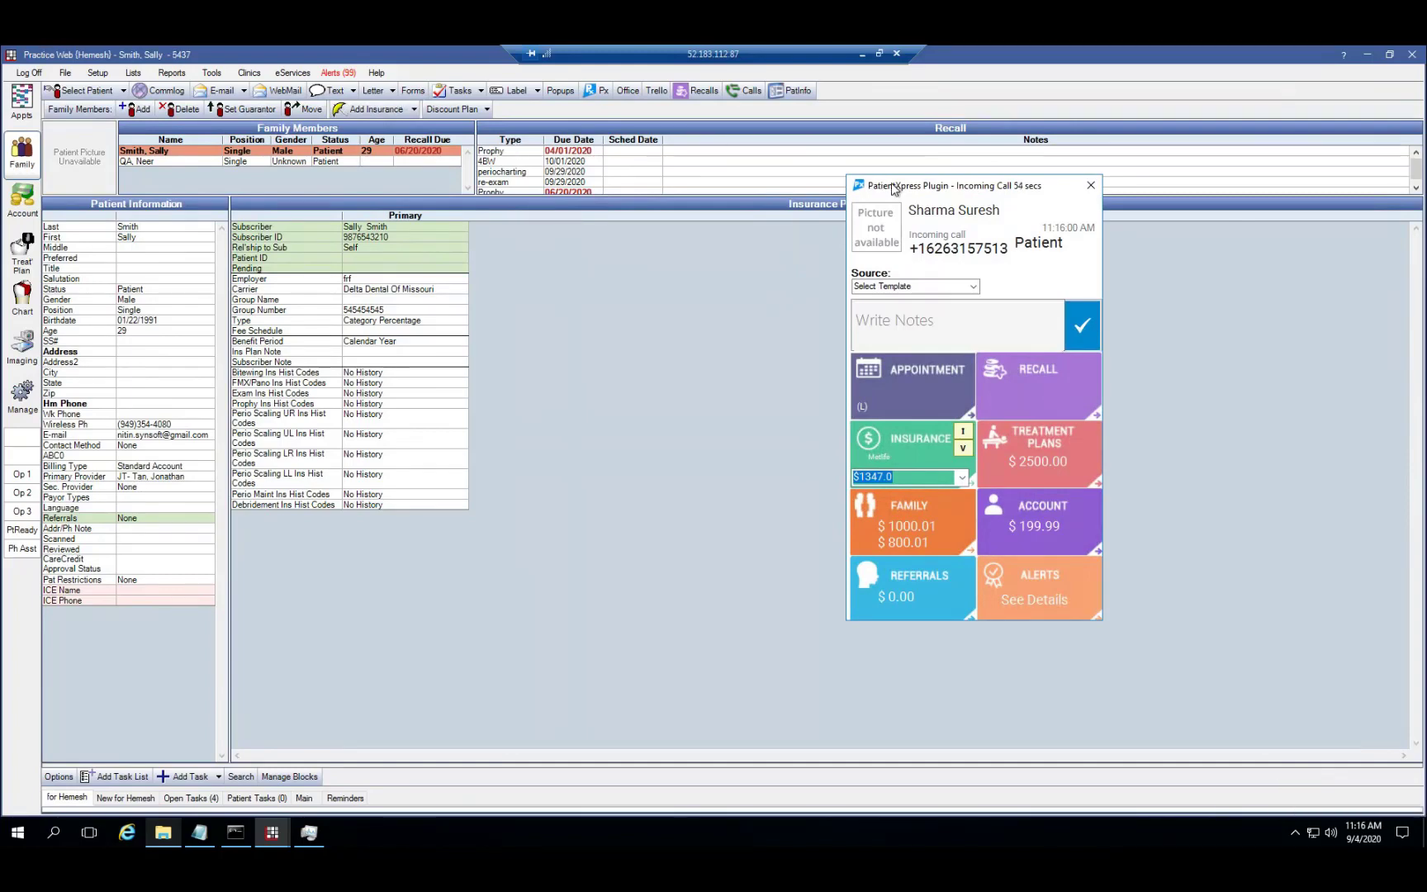
Read the caller's insurance coverage notes down to the deductibles, then show the D6240/D6750 treatment plans
{"action": "left_click_drag", "start_coordinate": [893, 187], "coordinate": [892, 184]}
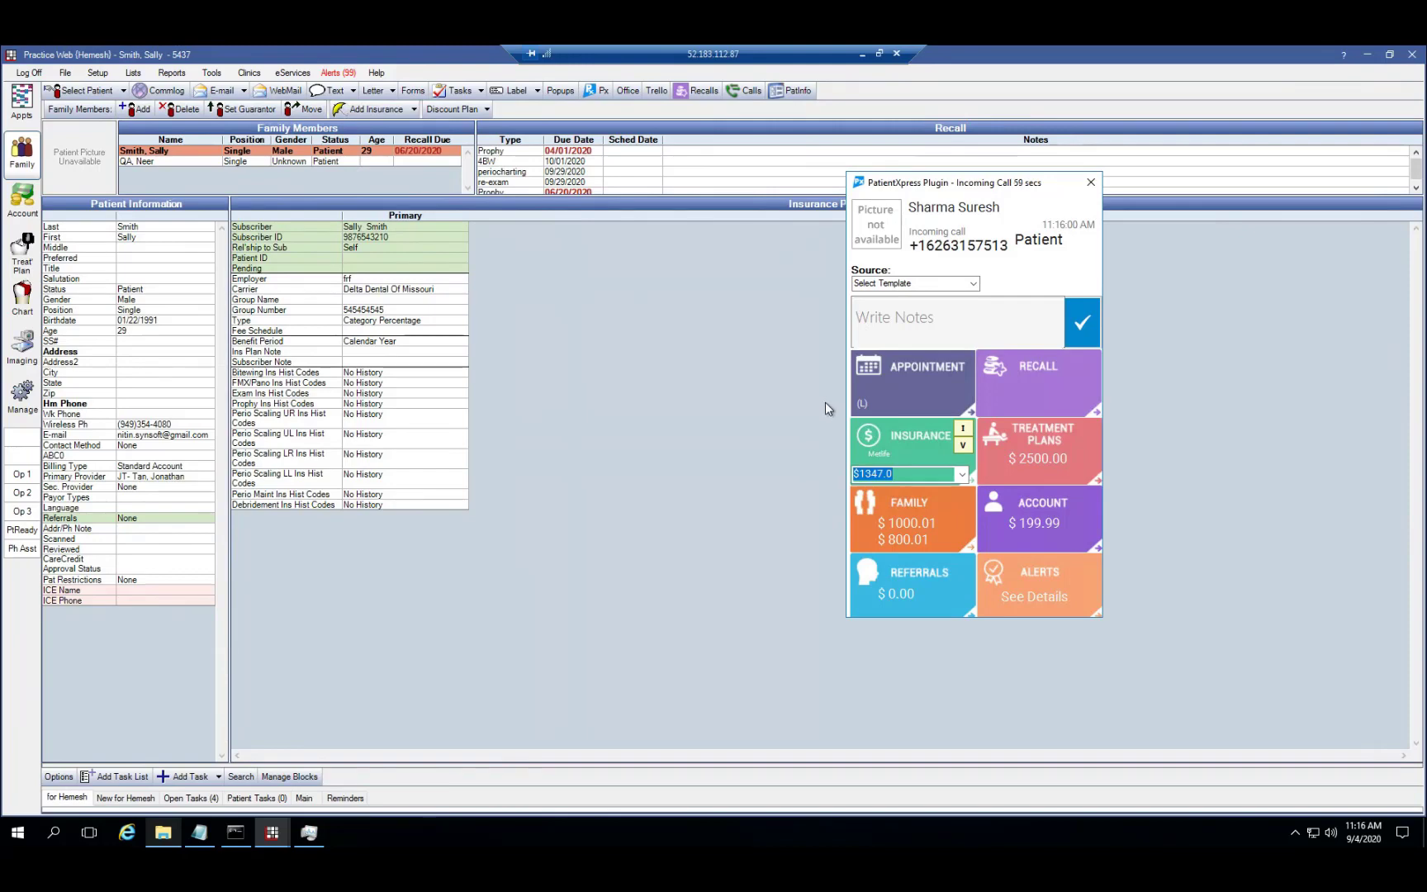
{"action": "left_click", "coordinate": [859, 437]}
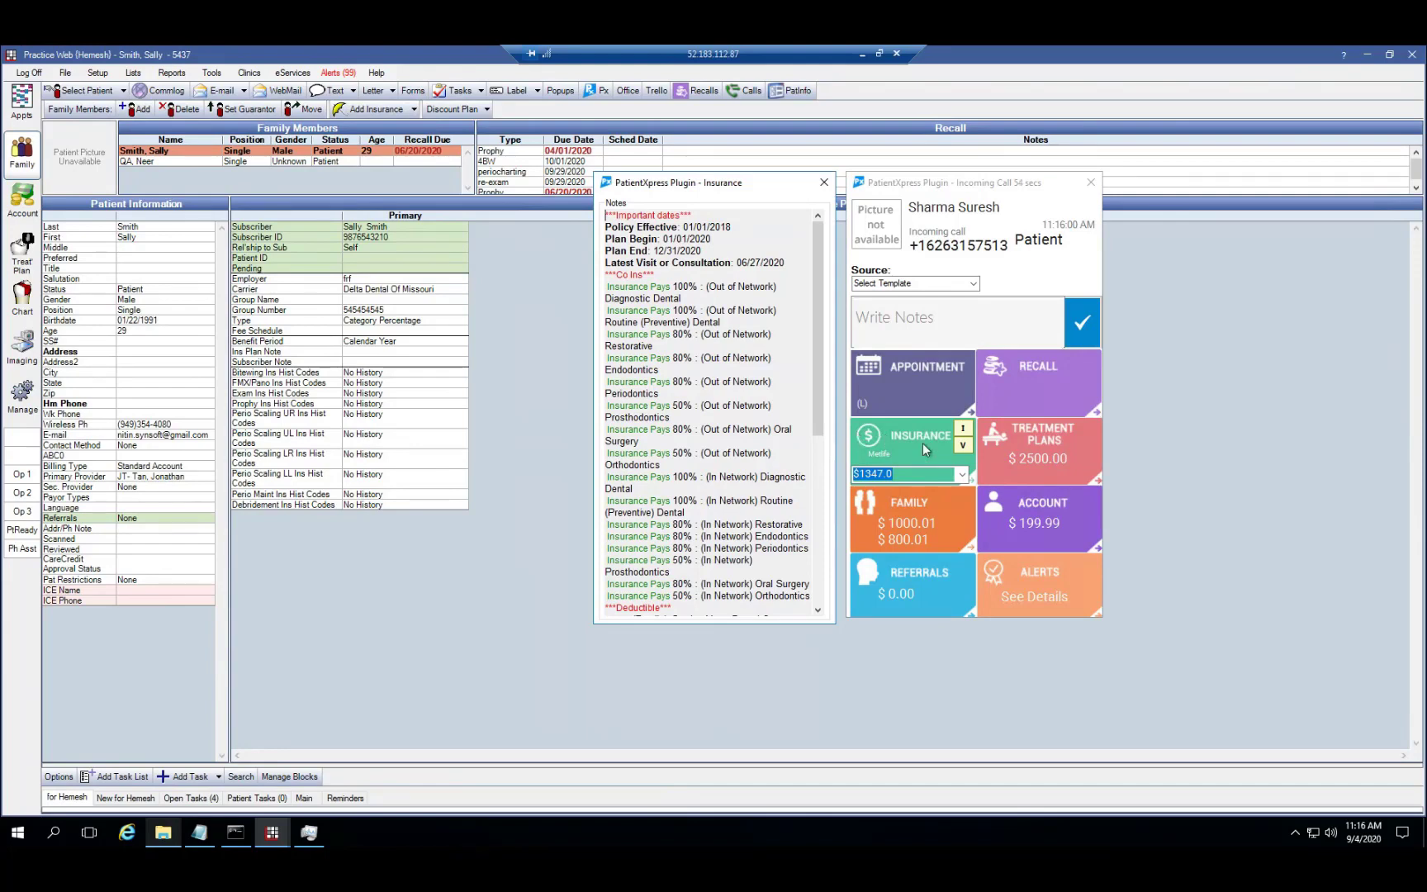
{"action": "left_click", "coordinate": [962, 429]}
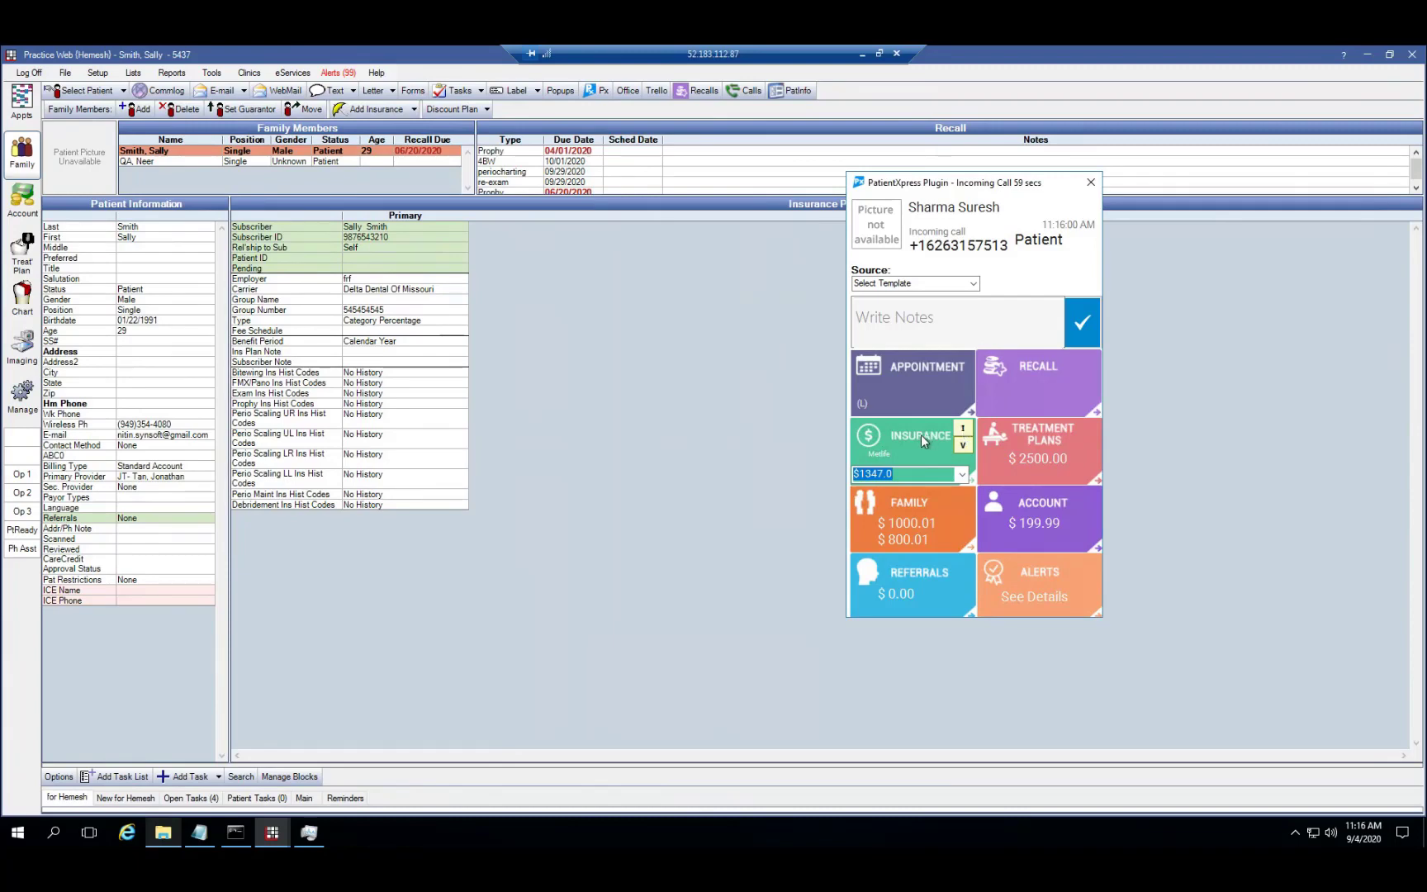
{"action": "left_click", "coordinate": [890, 436]}
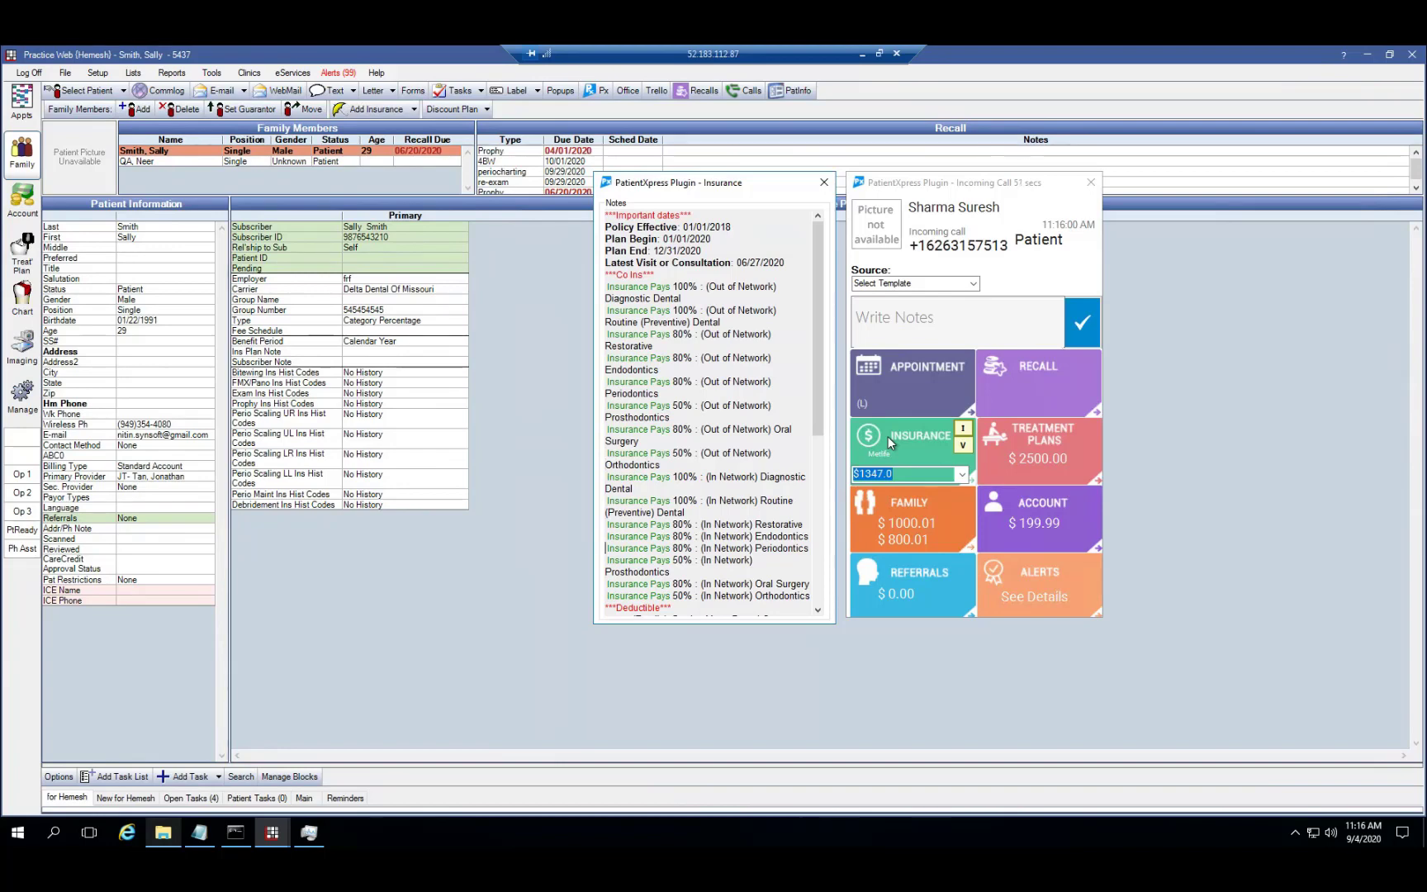
{"action": "key", "text": "Down"}
{"action": "key", "text": "Down"}
{"action": "key", "text": "Down"}
{"action": "key", "text": "Down"}
{"action": "key", "text": "Down"}
{"action": "key", "text": "Down"}
{"action": "key", "text": "Down"}
{"action": "key", "text": "Down"}
{"action": "key", "text": "Down"}
{"action": "key", "text": "Down"}
{"action": "key", "text": "Down"}
{"action": "key", "text": "Down"}
{"action": "key", "text": "Down"}
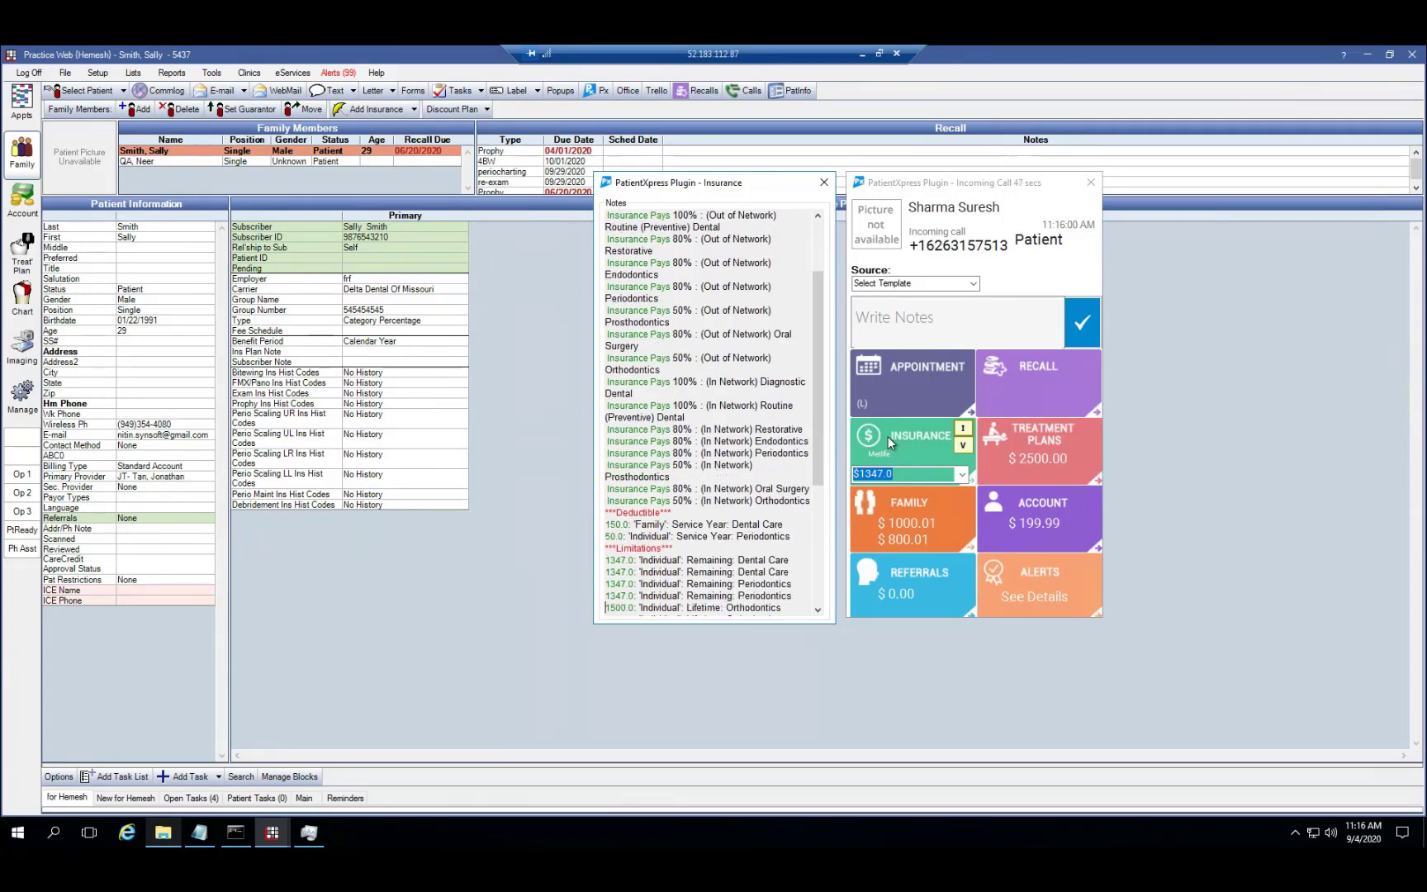
{"action": "key", "text": "Down"}
{"action": "key", "text": "Down"}
{"action": "key", "text": "Down"}
{"action": "key", "text": "Down"}
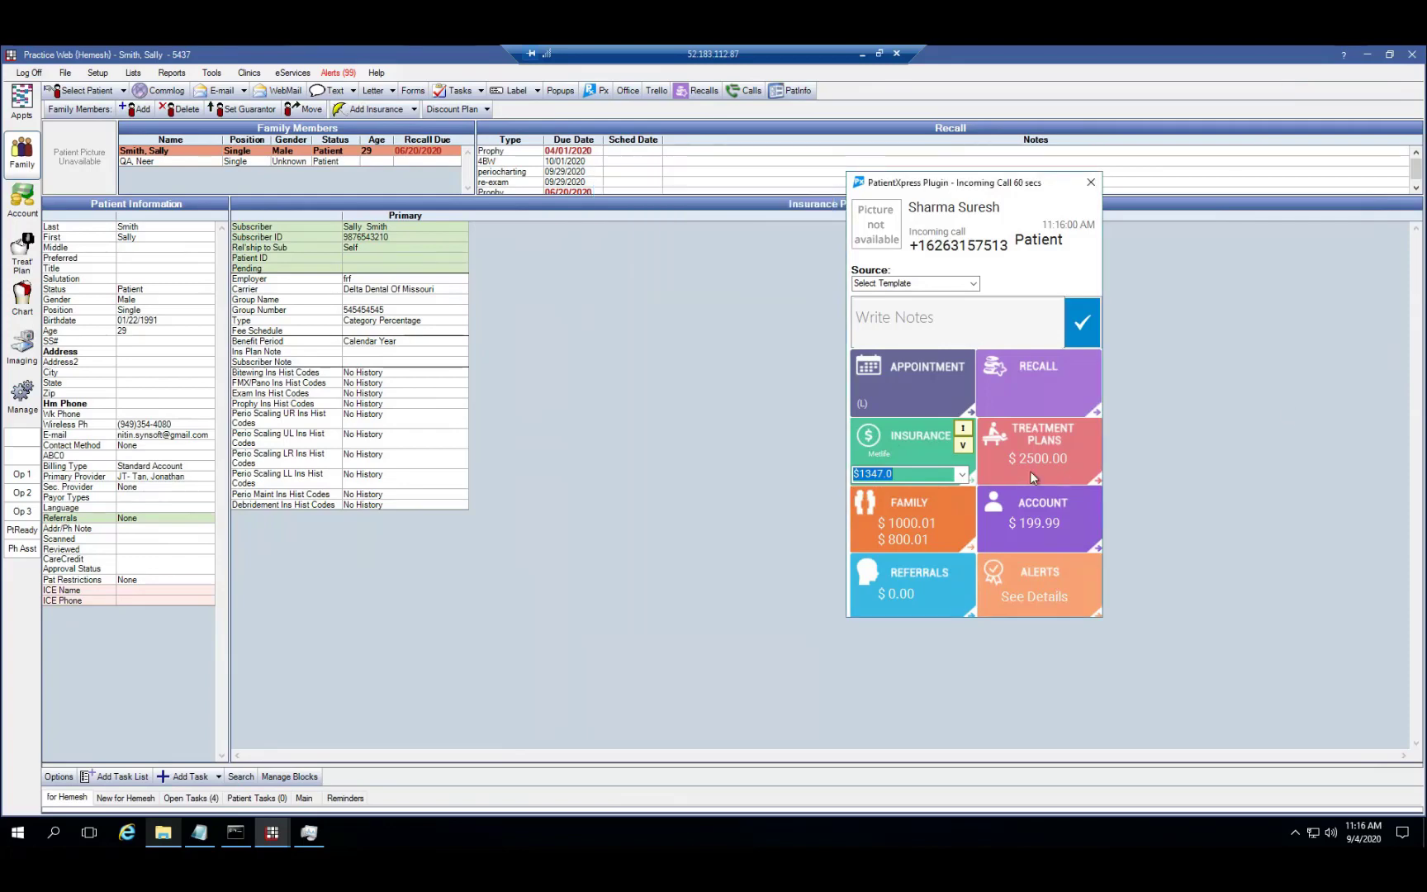
{"action": "mouse_move", "coordinate": [1029, 470]}
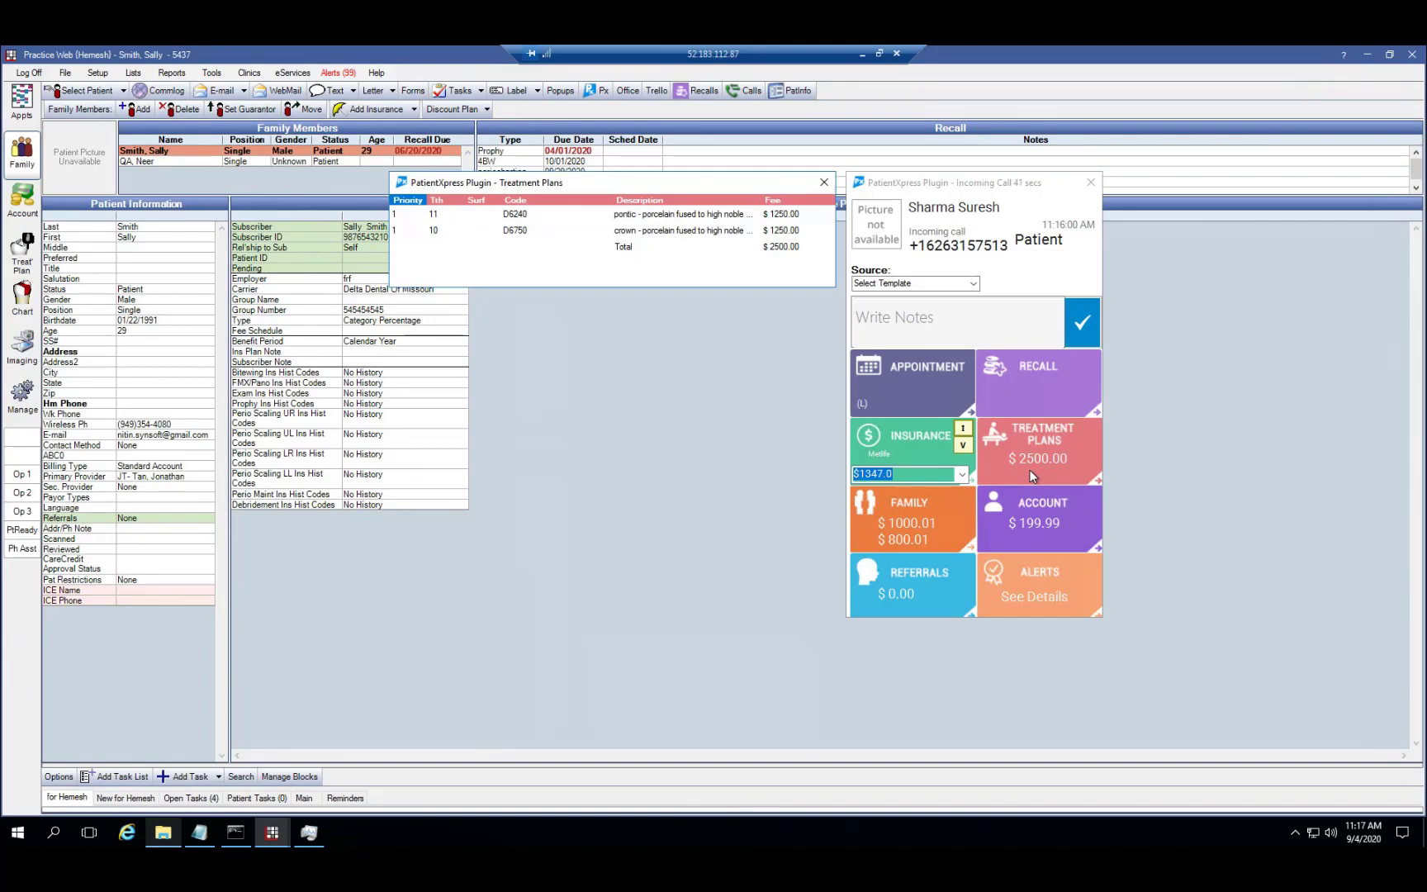
Recheck insurance notes and treatment plans, then show the caller's appointments with 15 missed
{"action": "left_click", "coordinate": [924, 459]}
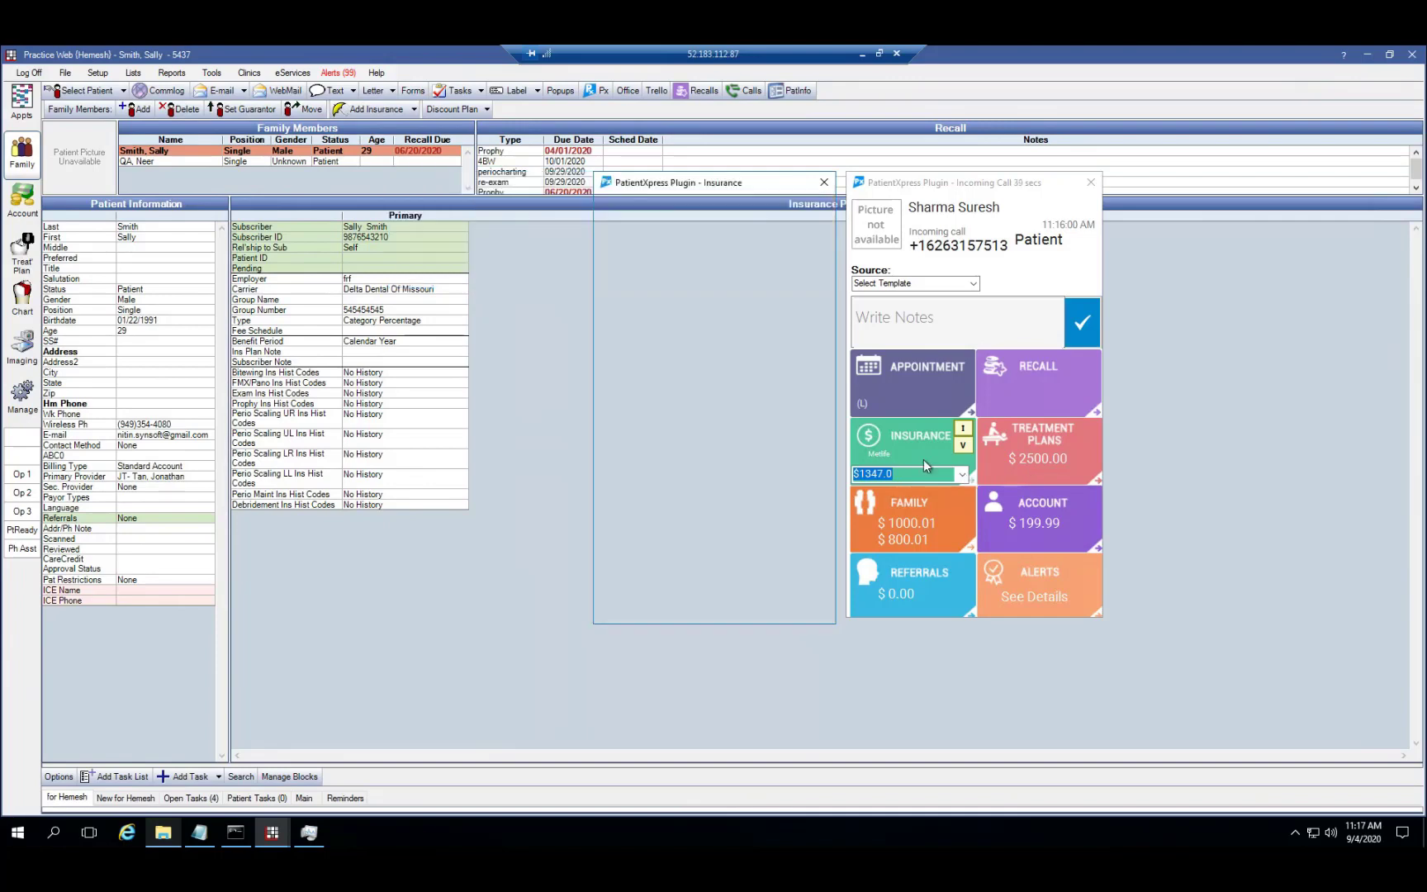
{"action": "left_click", "coordinate": [1018, 462]}
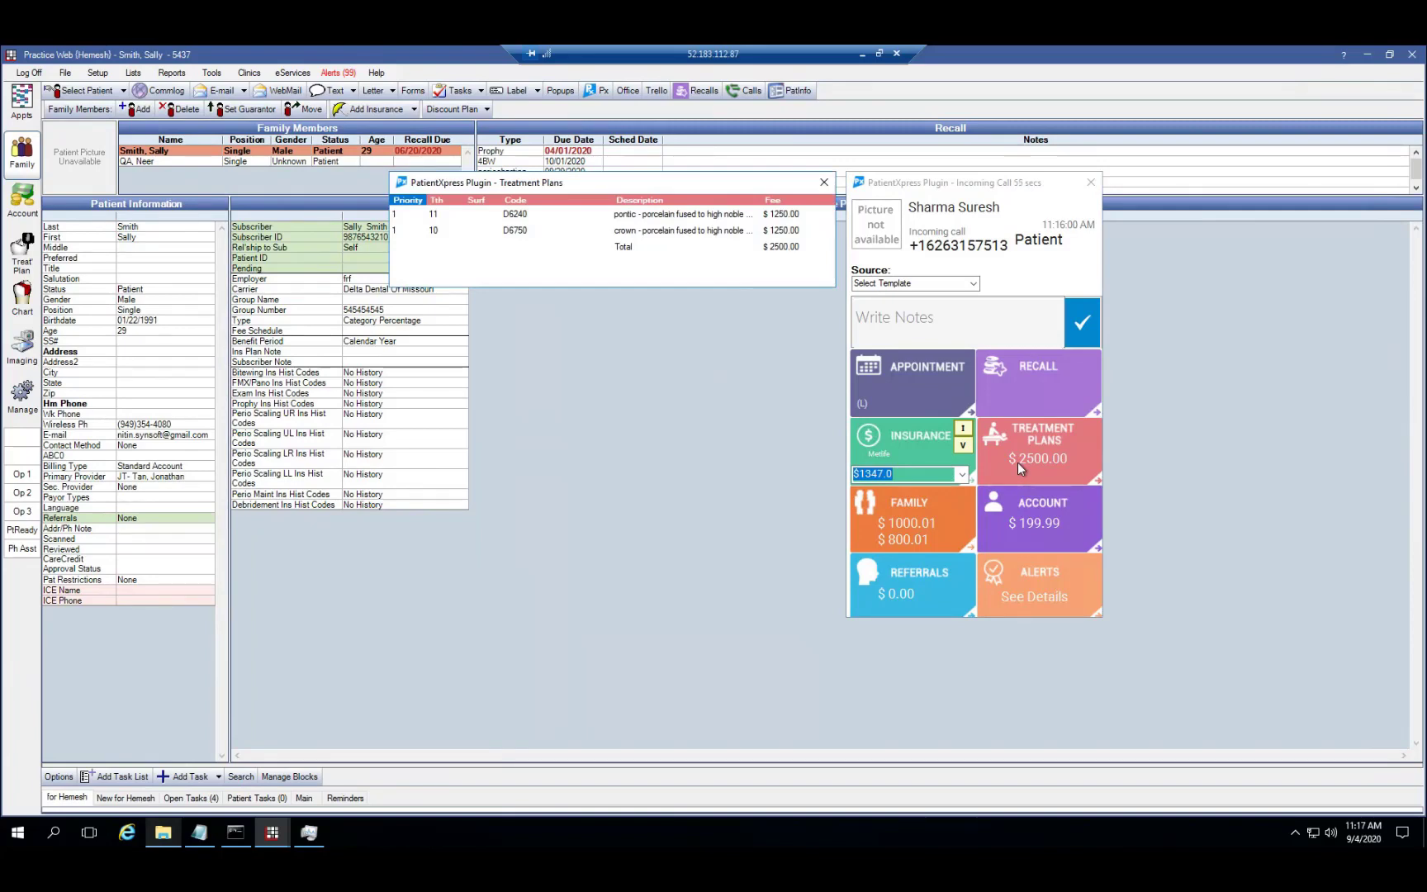
{"action": "left_click", "coordinate": [936, 401]}
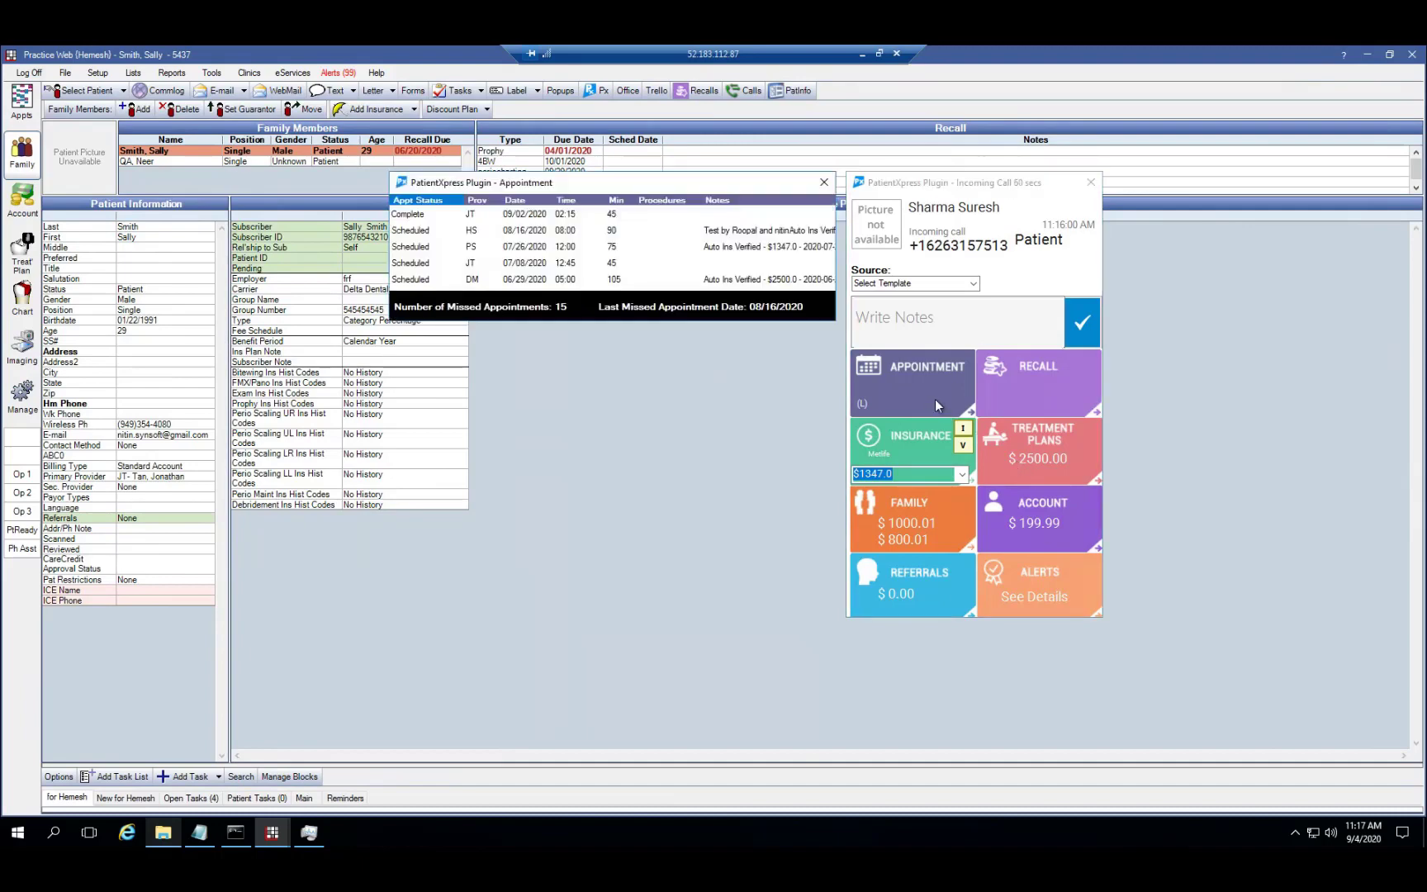
Create a new caller appointment with procedures D6750 and D6240 ($2500.00) and go to the schedule
{"action": "left_click", "coordinate": [935, 401]}
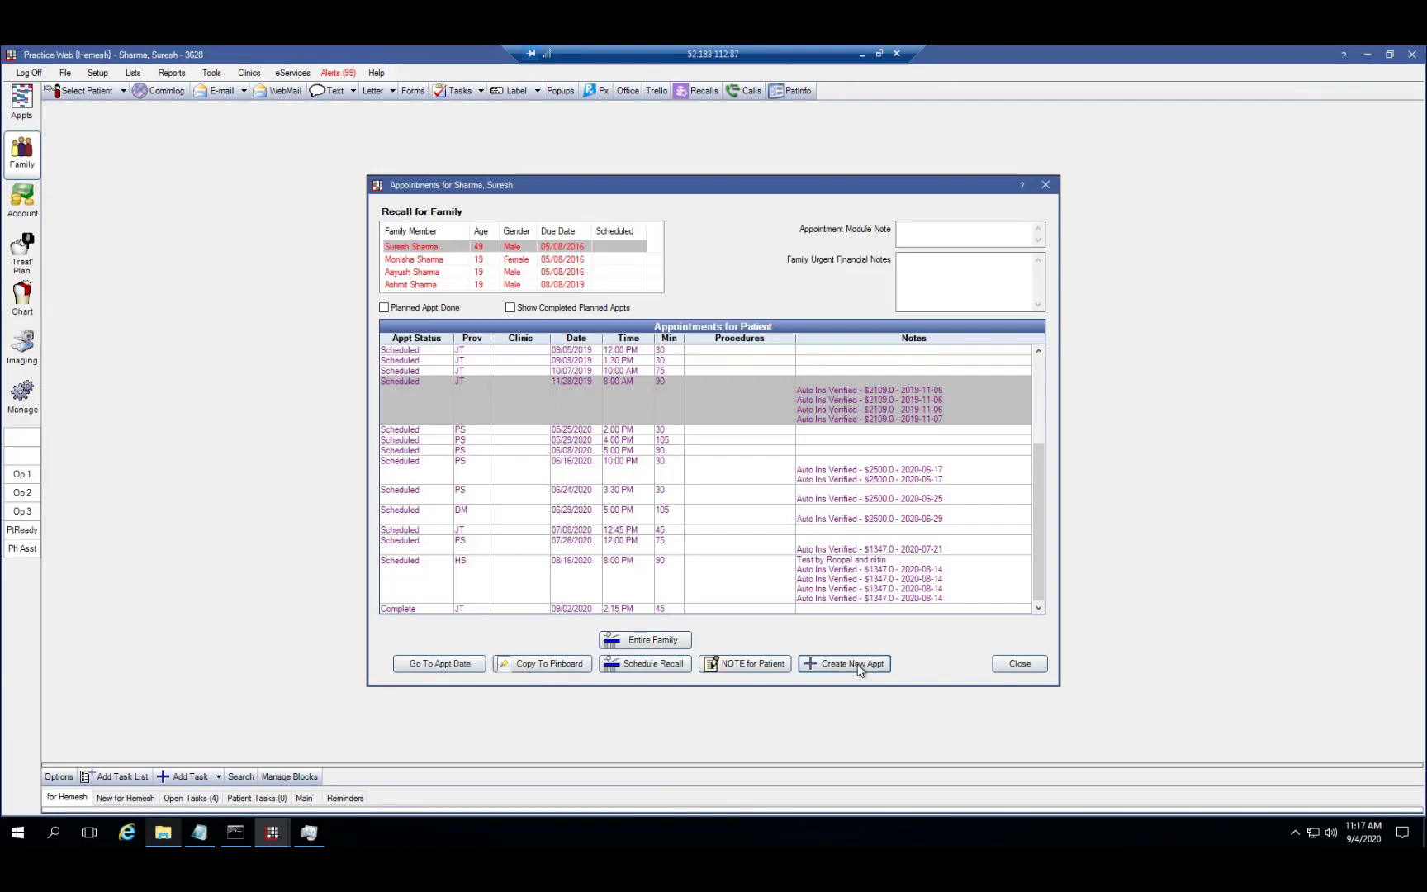
{"action": "left_click", "coordinate": [859, 669]}
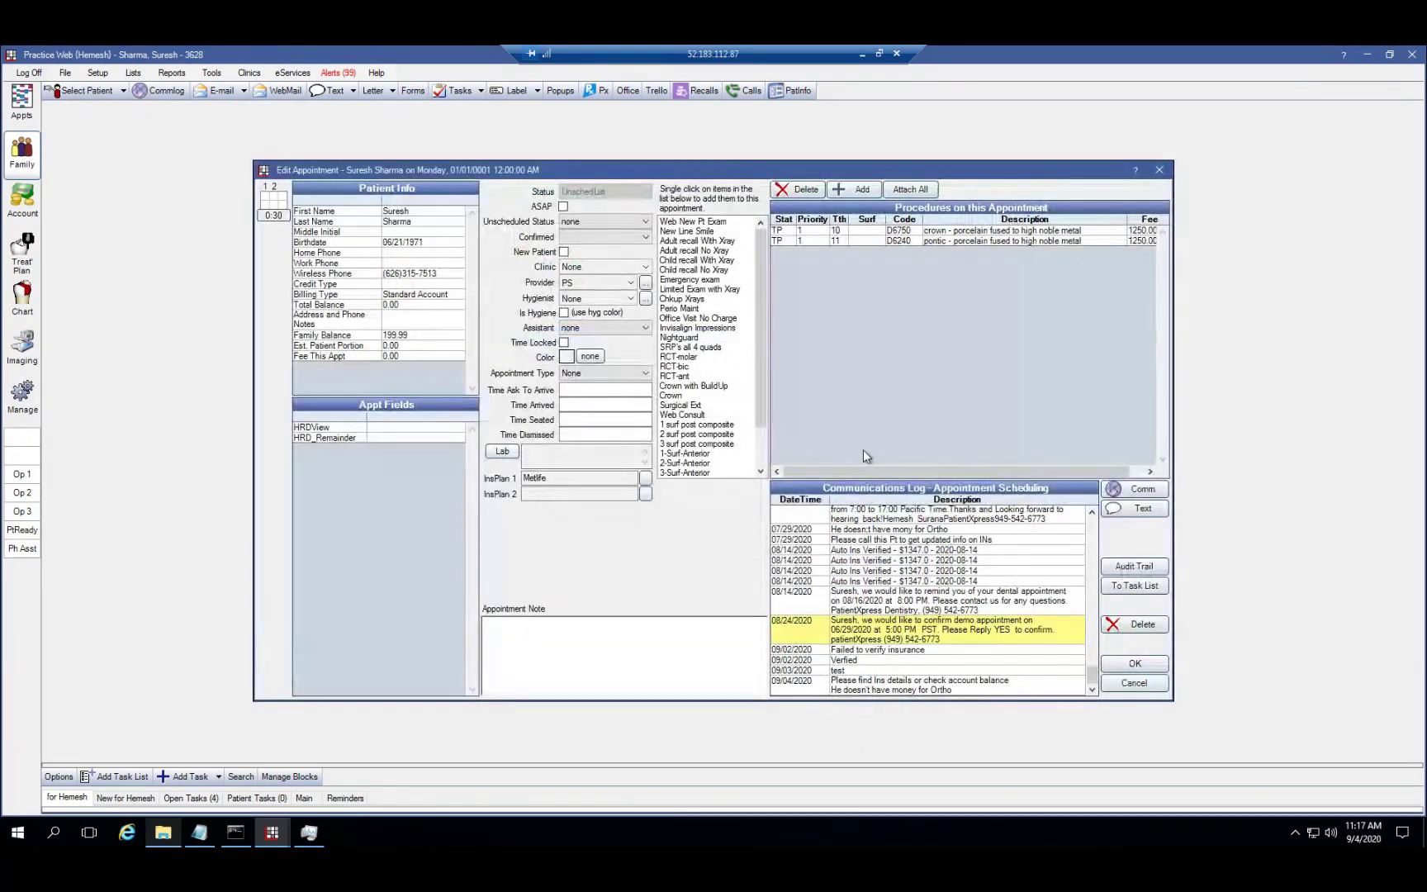
{"action": "left_click", "coordinate": [825, 232]}
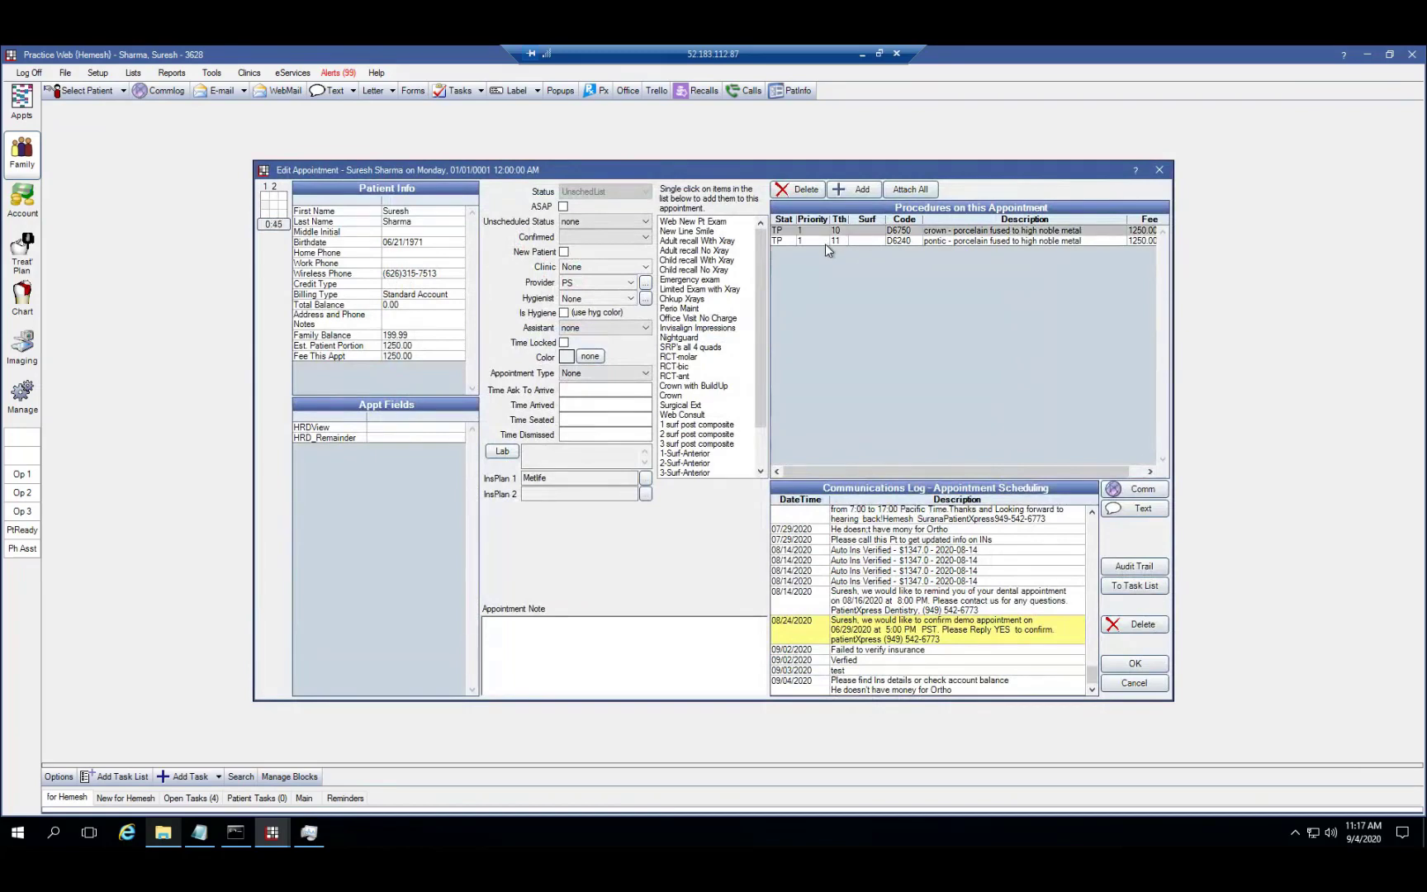
{"action": "left_click", "coordinate": [825, 245]}
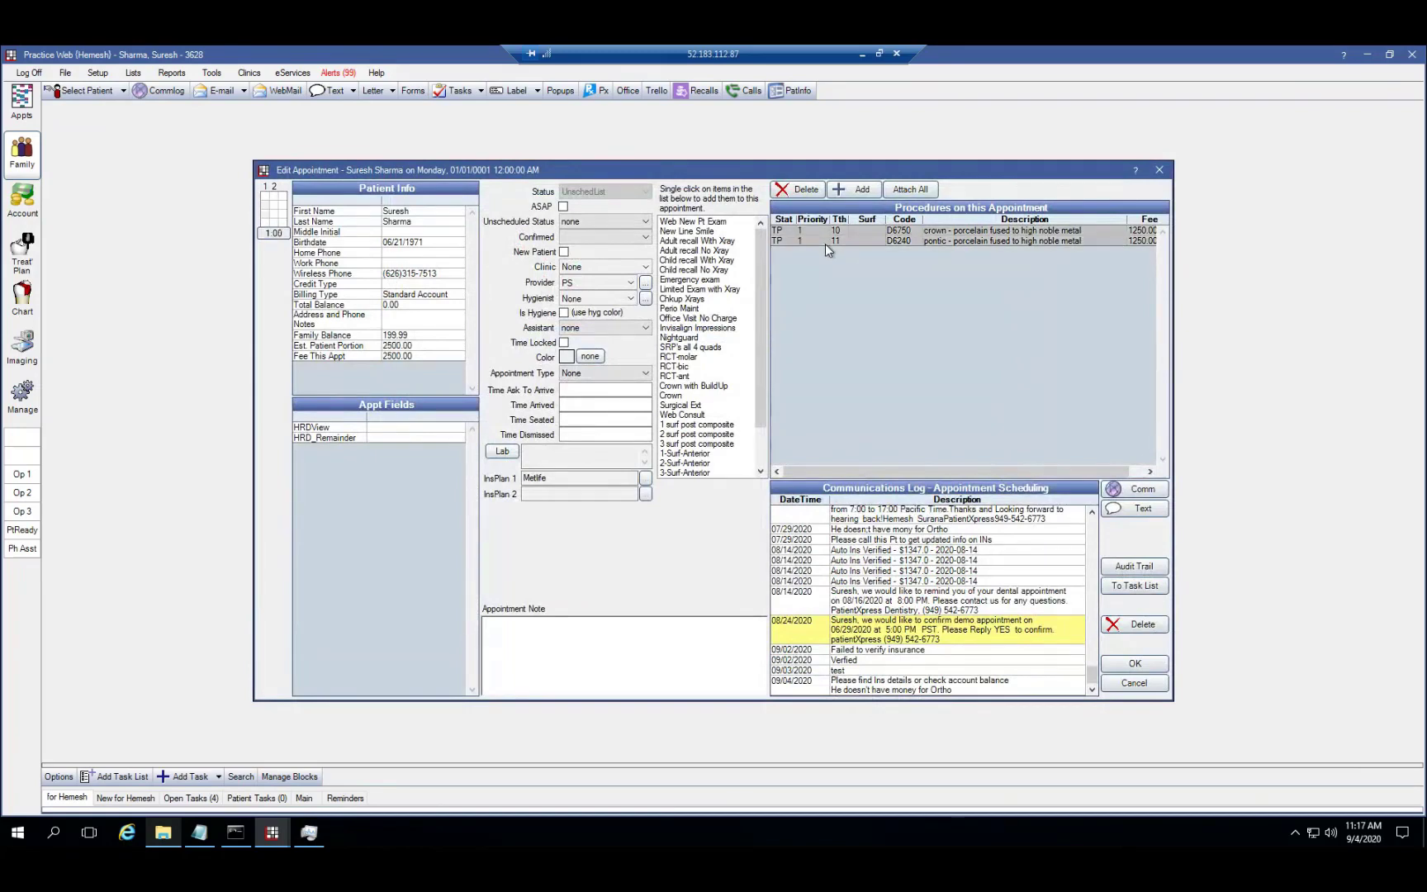
{"action": "left_click", "coordinate": [1134, 665]}
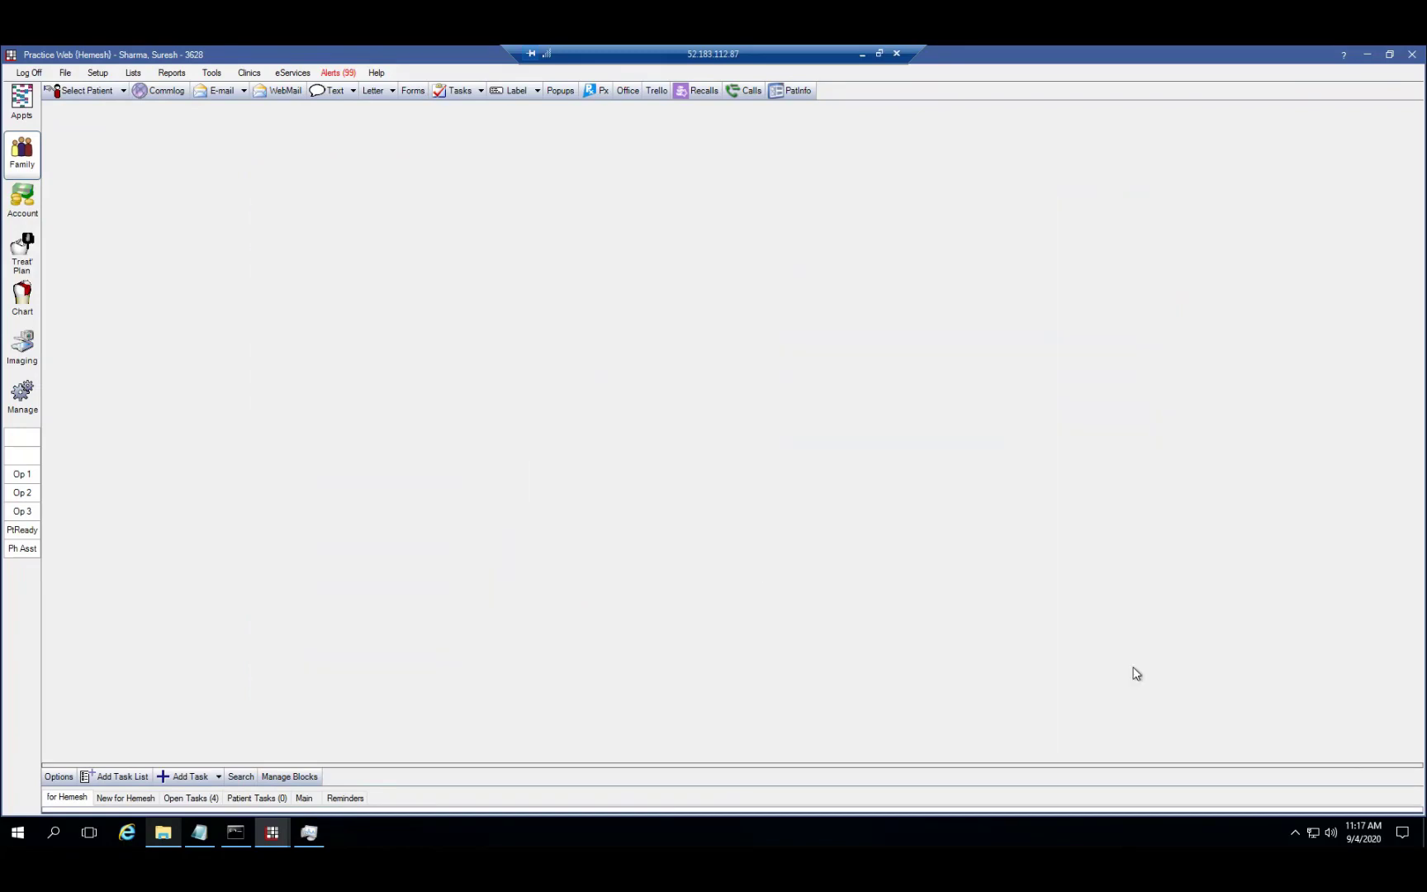
{"action": "left_click", "coordinate": [23, 106]}
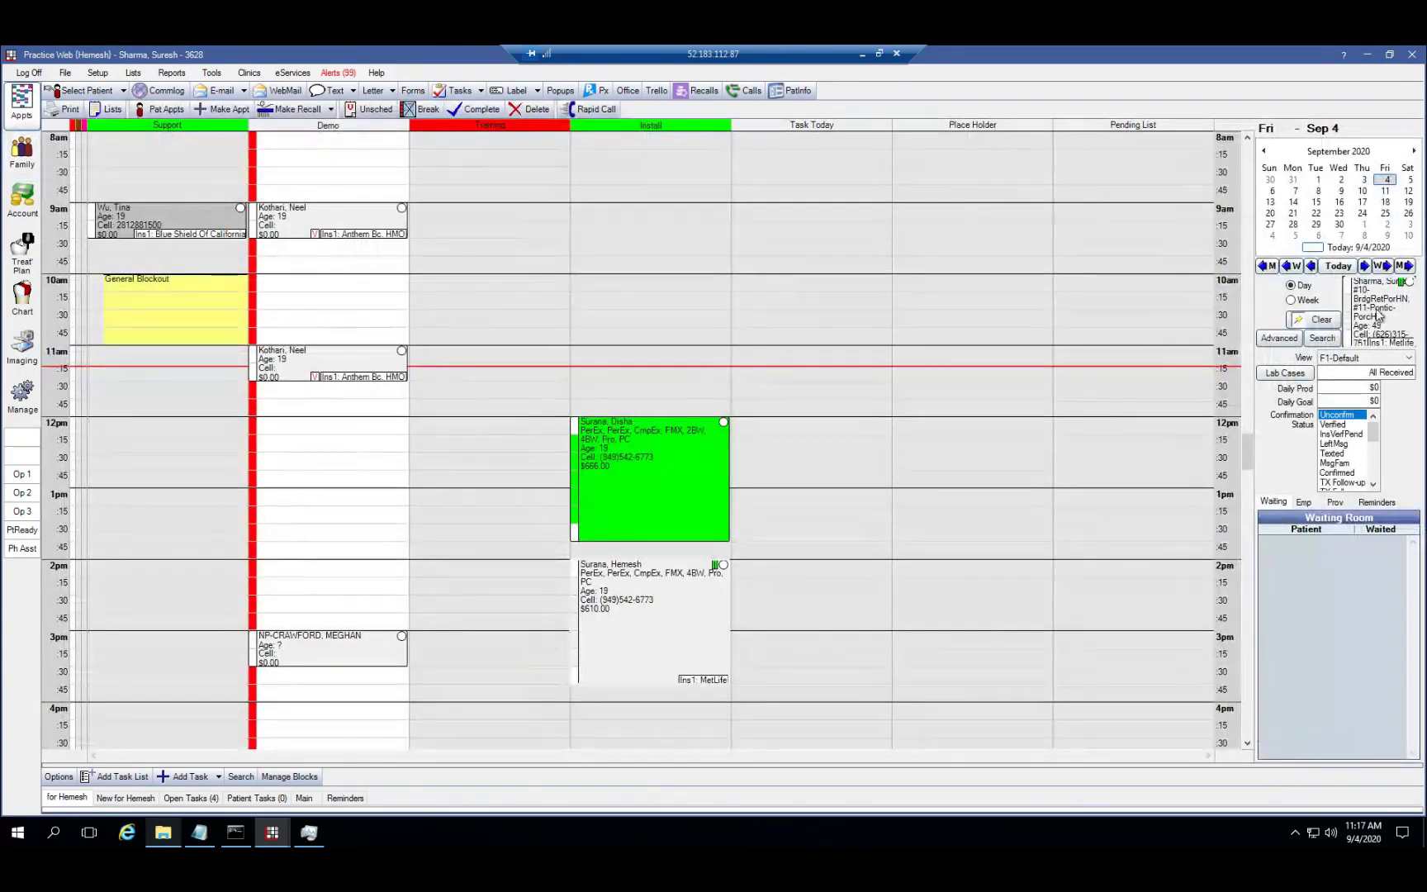
Book the $2,500.00 pinboard appointment at 3pm in Place Holder, then show the family record
{"action": "left_click_drag", "start_coordinate": [1377, 314], "coordinate": [927, 670]}
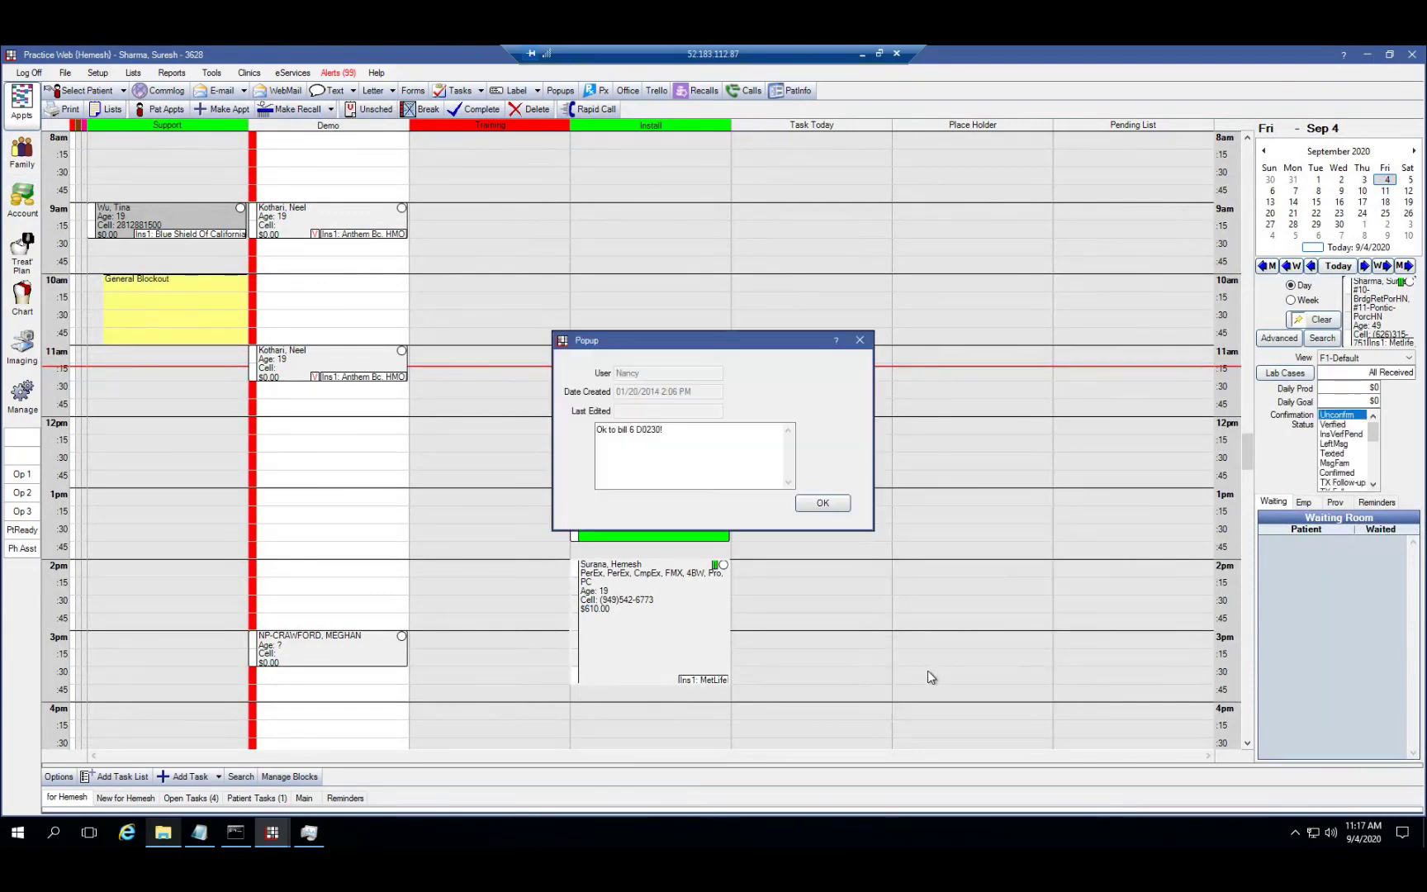
{"action": "left_click", "coordinate": [819, 506]}
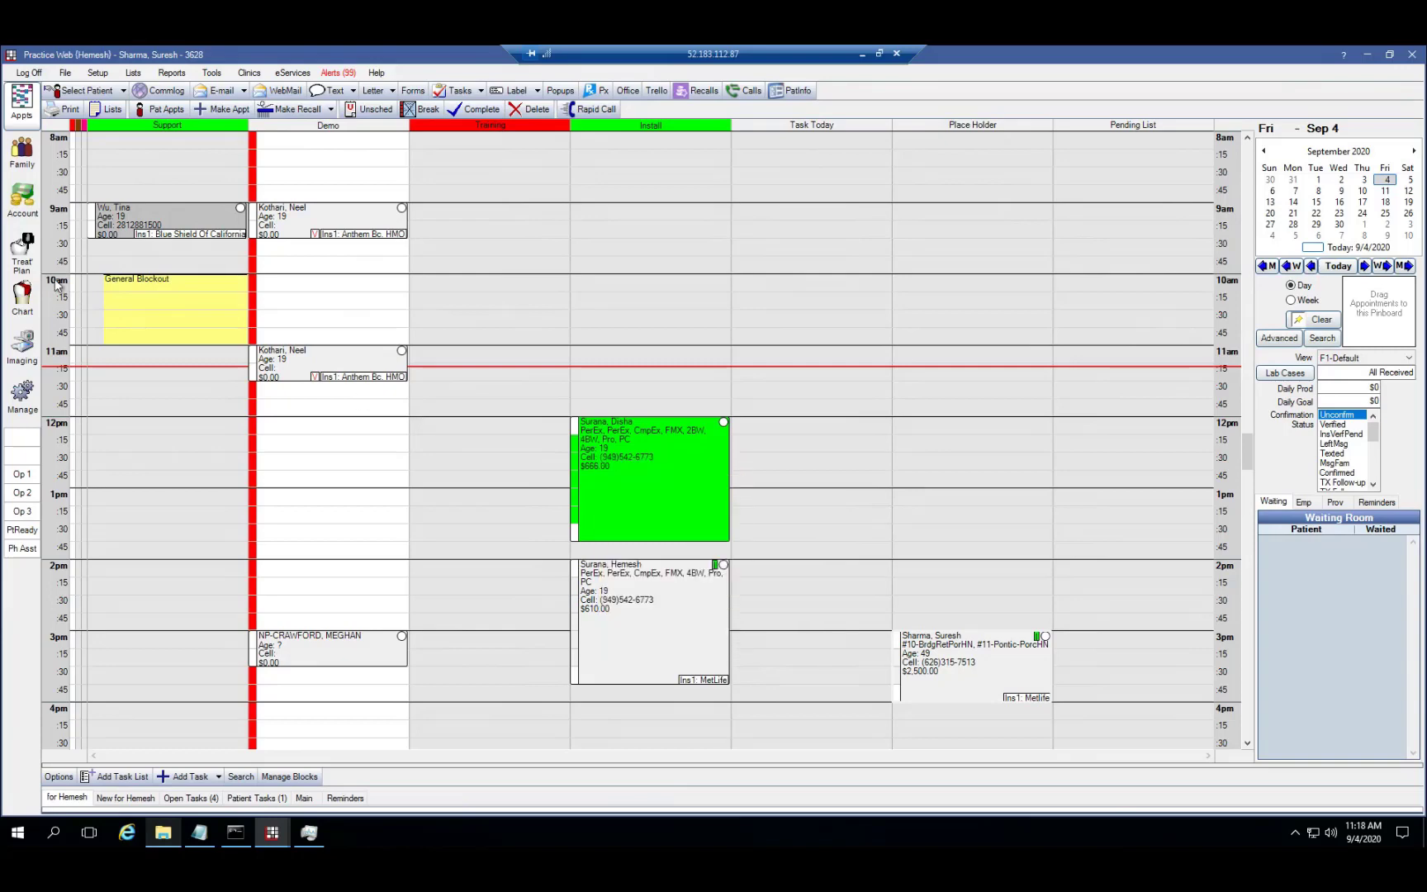
{"action": "left_click", "coordinate": [24, 157]}
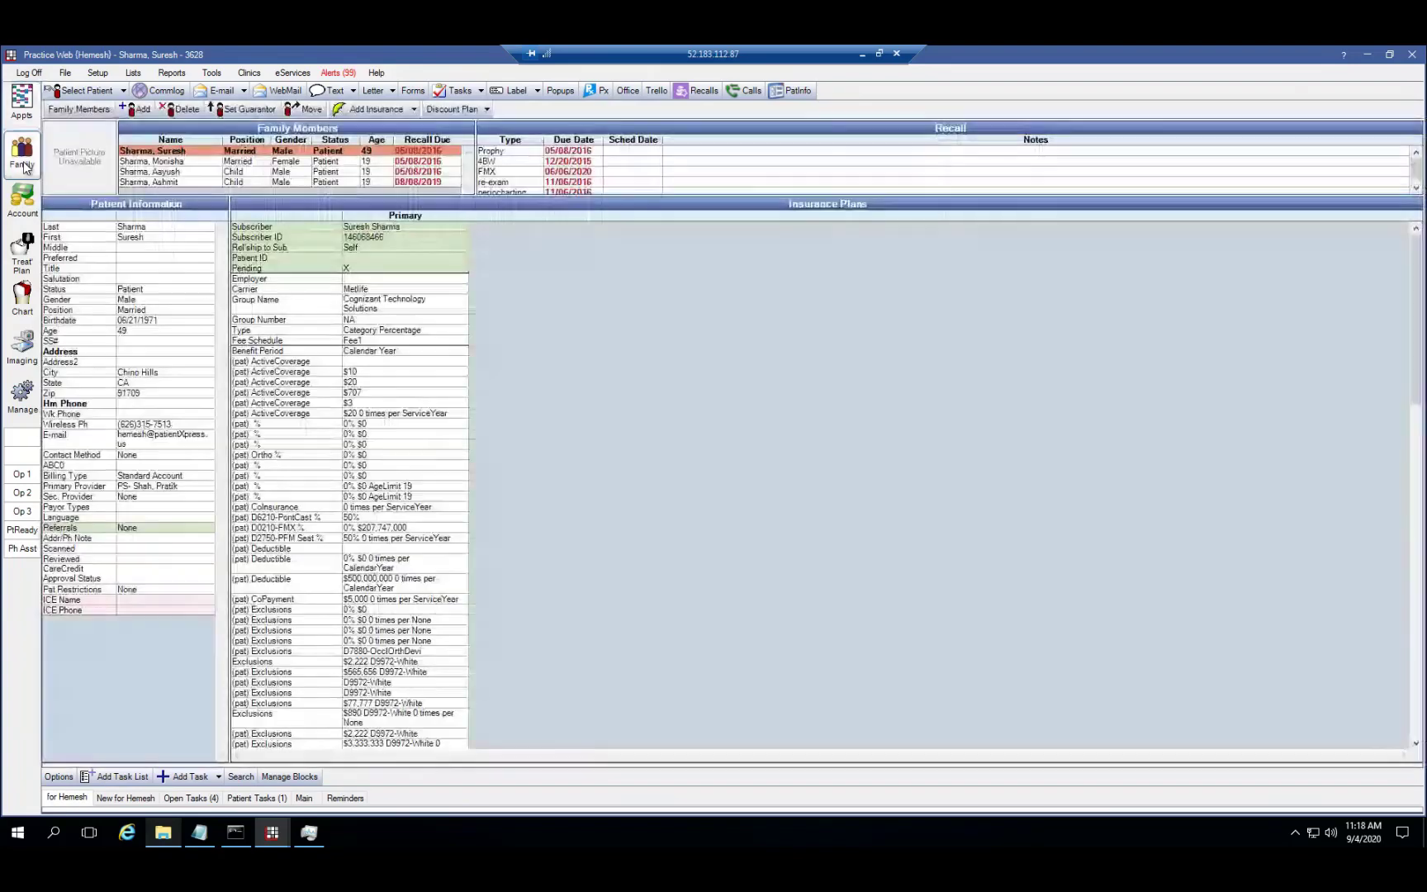
Load a different patient from the recent-patients list
{"action": "left_click", "coordinate": [123, 91]}
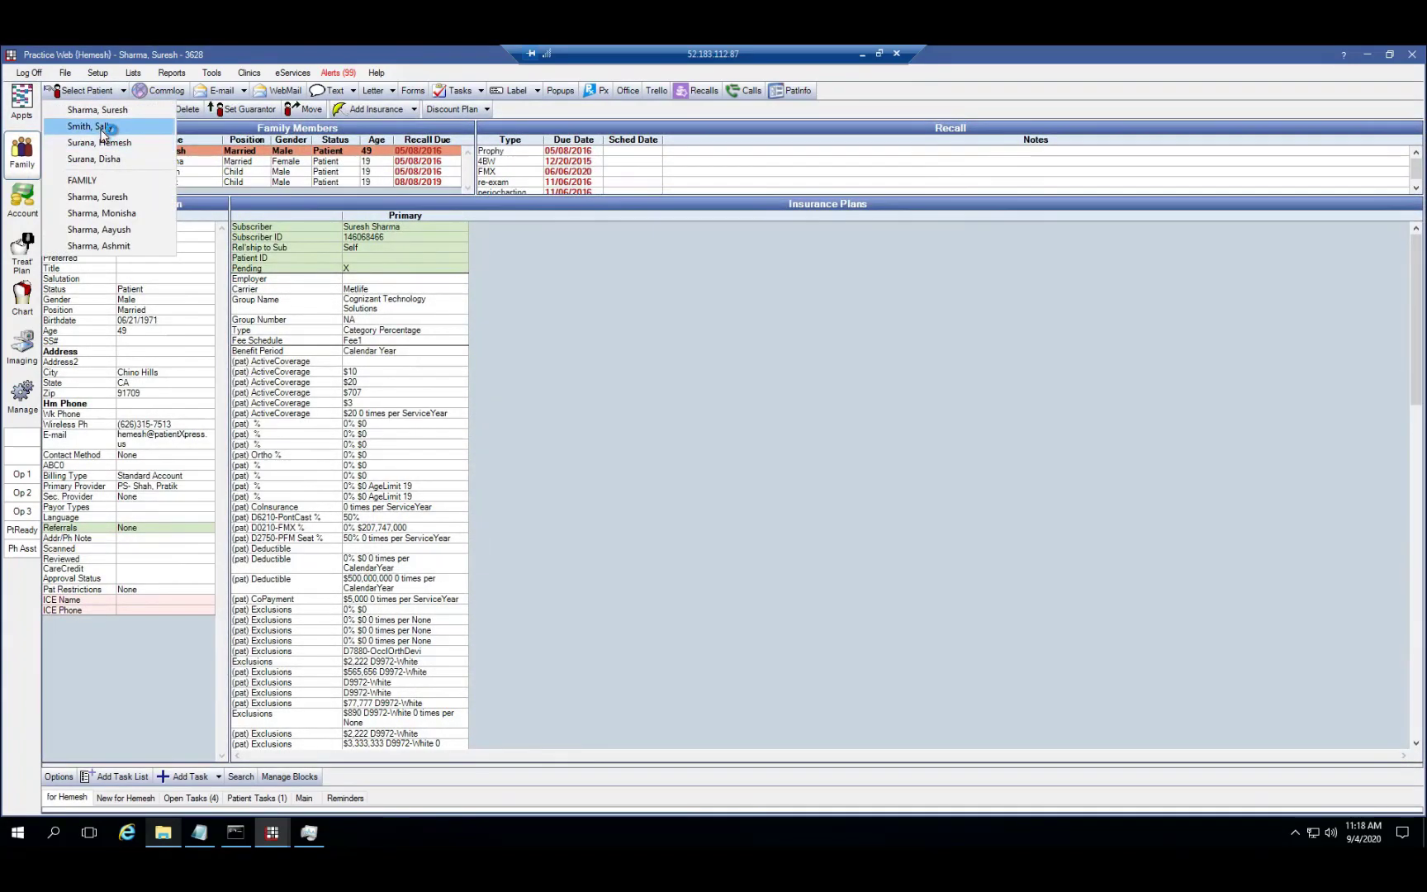
{"action": "left_click", "coordinate": [103, 128]}
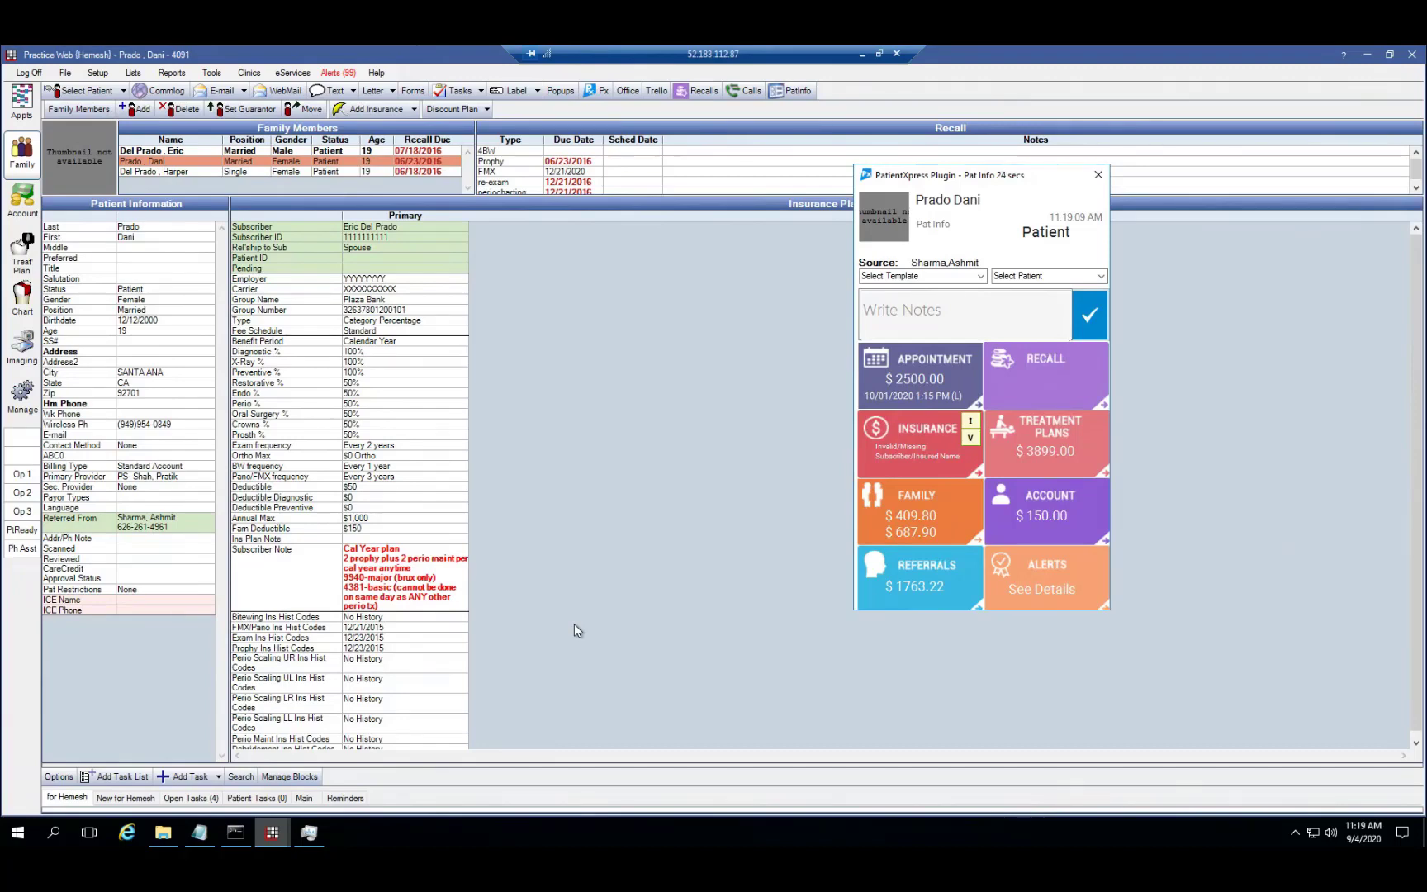
Browse the Pat Info referrals, insurance and appointment details
{"action": "left_click", "coordinate": [892, 605]}
{"action": "left_click", "coordinate": [925, 435]}
{"action": "left_click", "coordinate": [924, 395]}
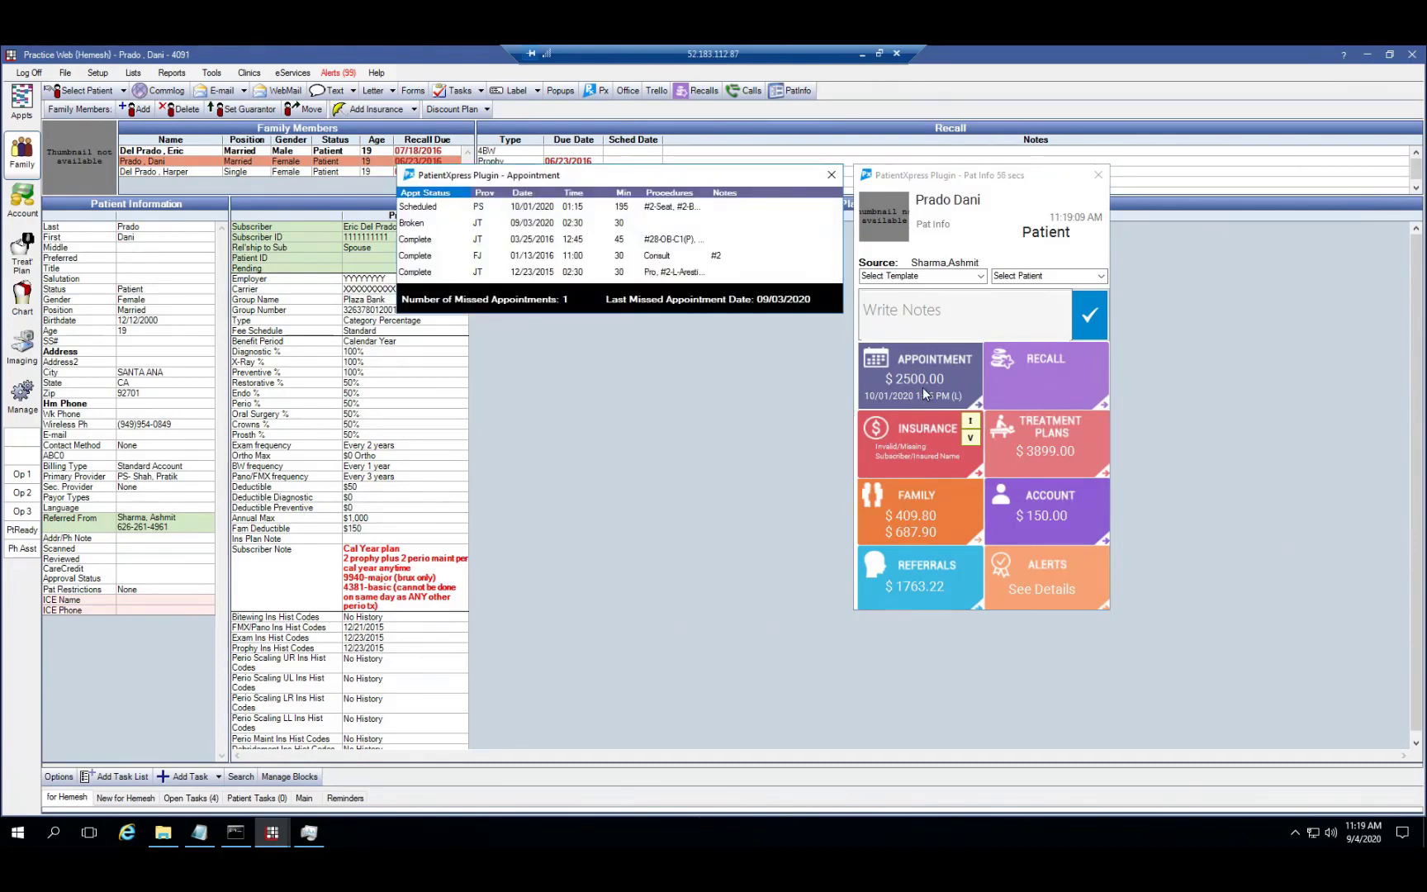
Jump to the Oct 1 1:15 PM appointment, view it unchanged, and reopen Pat Info
{"action": "left_click", "coordinate": [924, 393]}
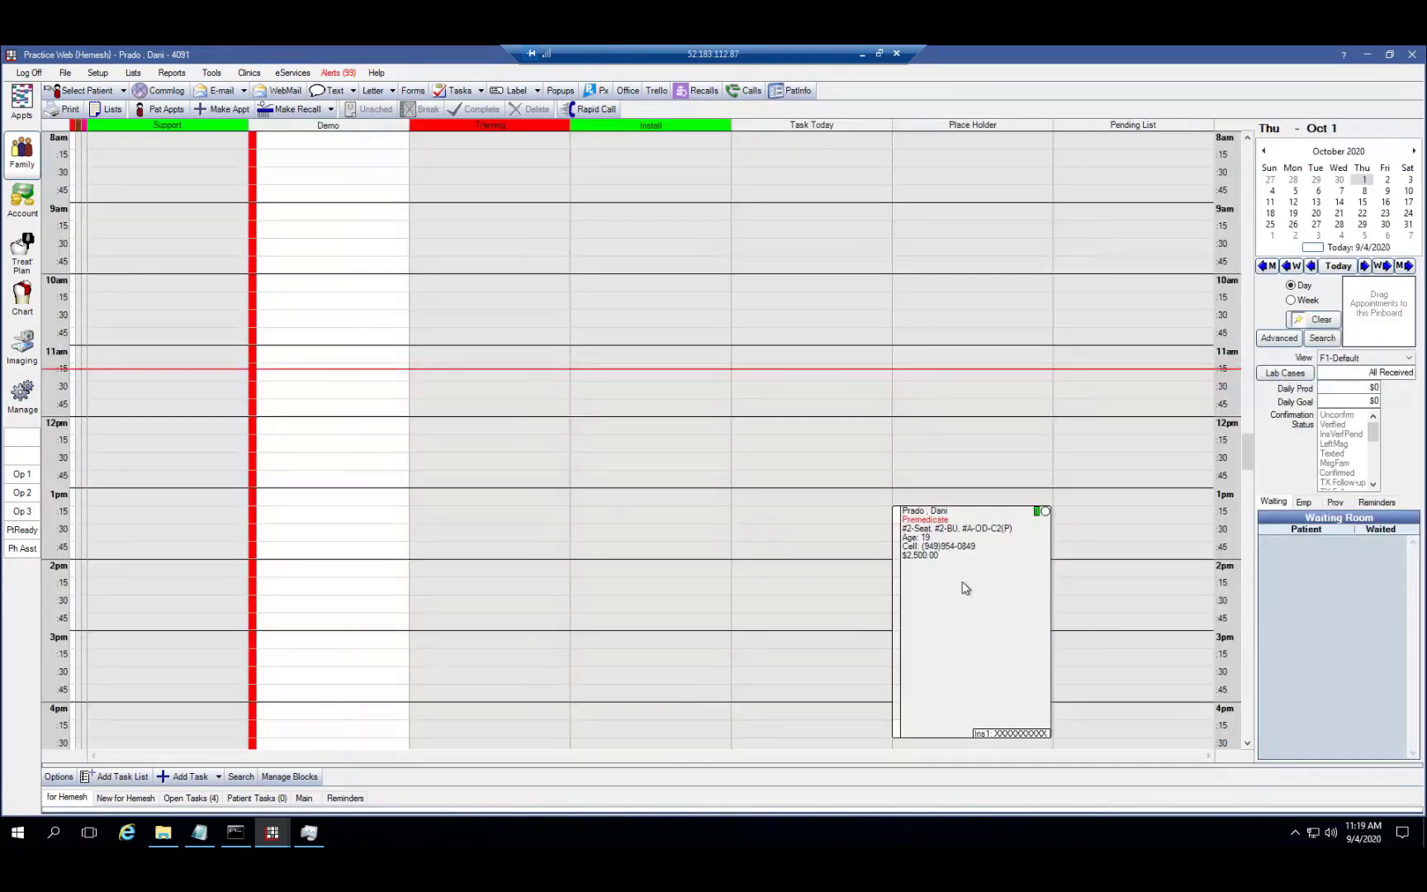
{"action": "left_click", "coordinate": [965, 588]}
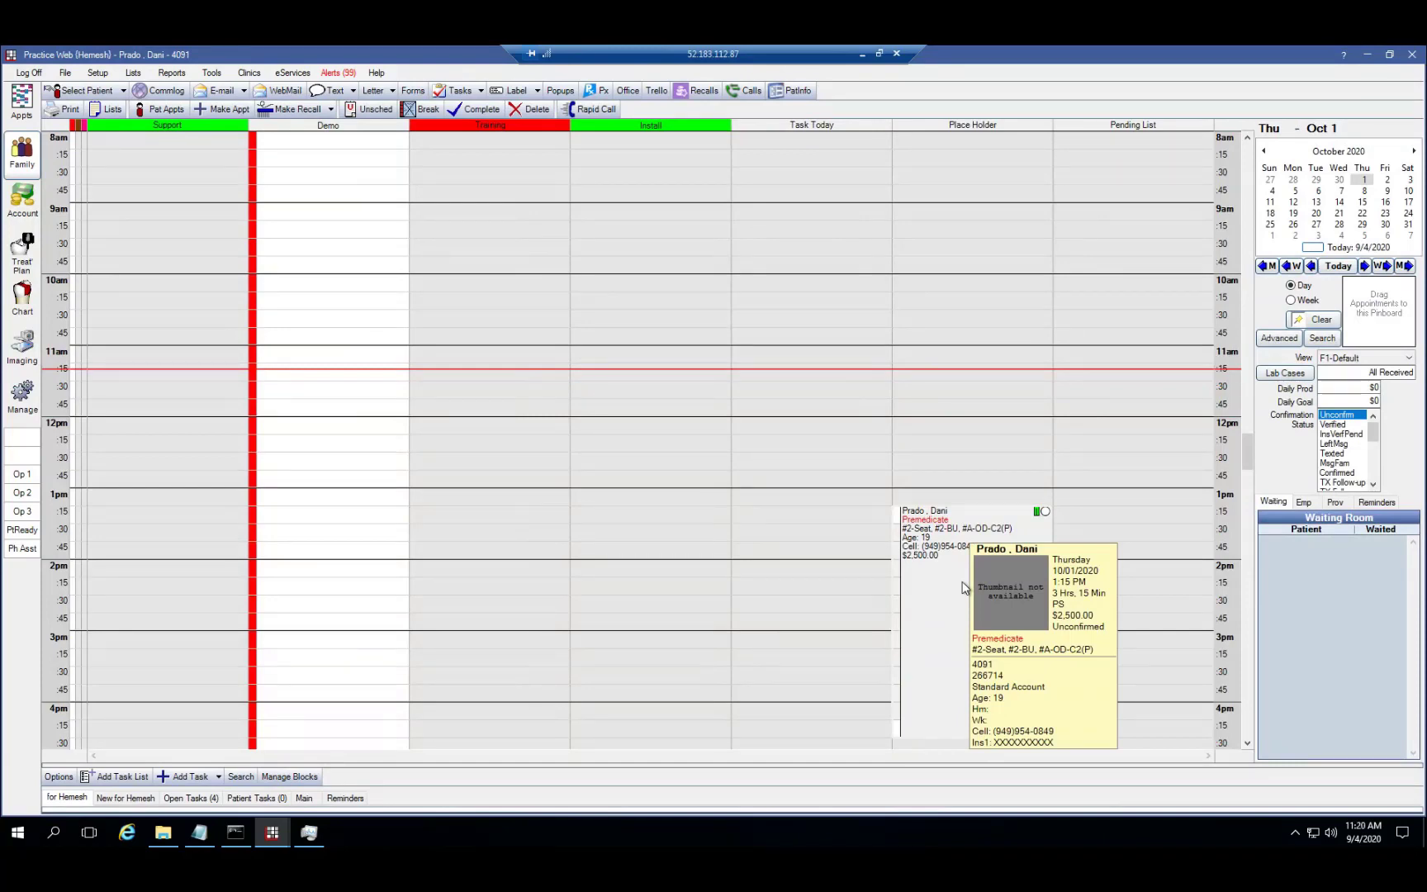
{"action": "double_click", "coordinate": [963, 583]}
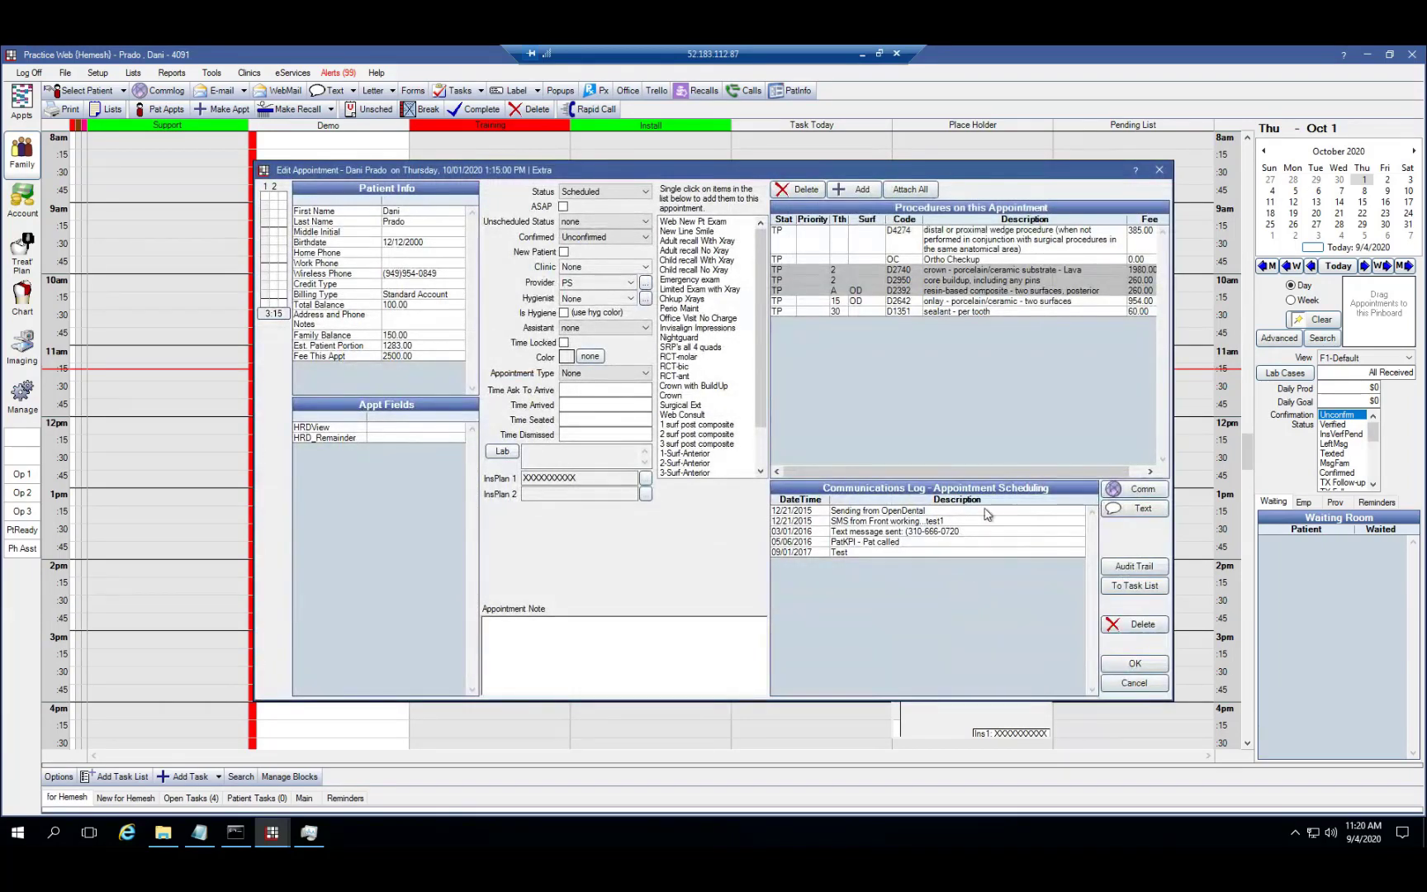
{"action": "left_click", "coordinate": [1158, 175]}
{"action": "left_click", "coordinate": [807, 93]}
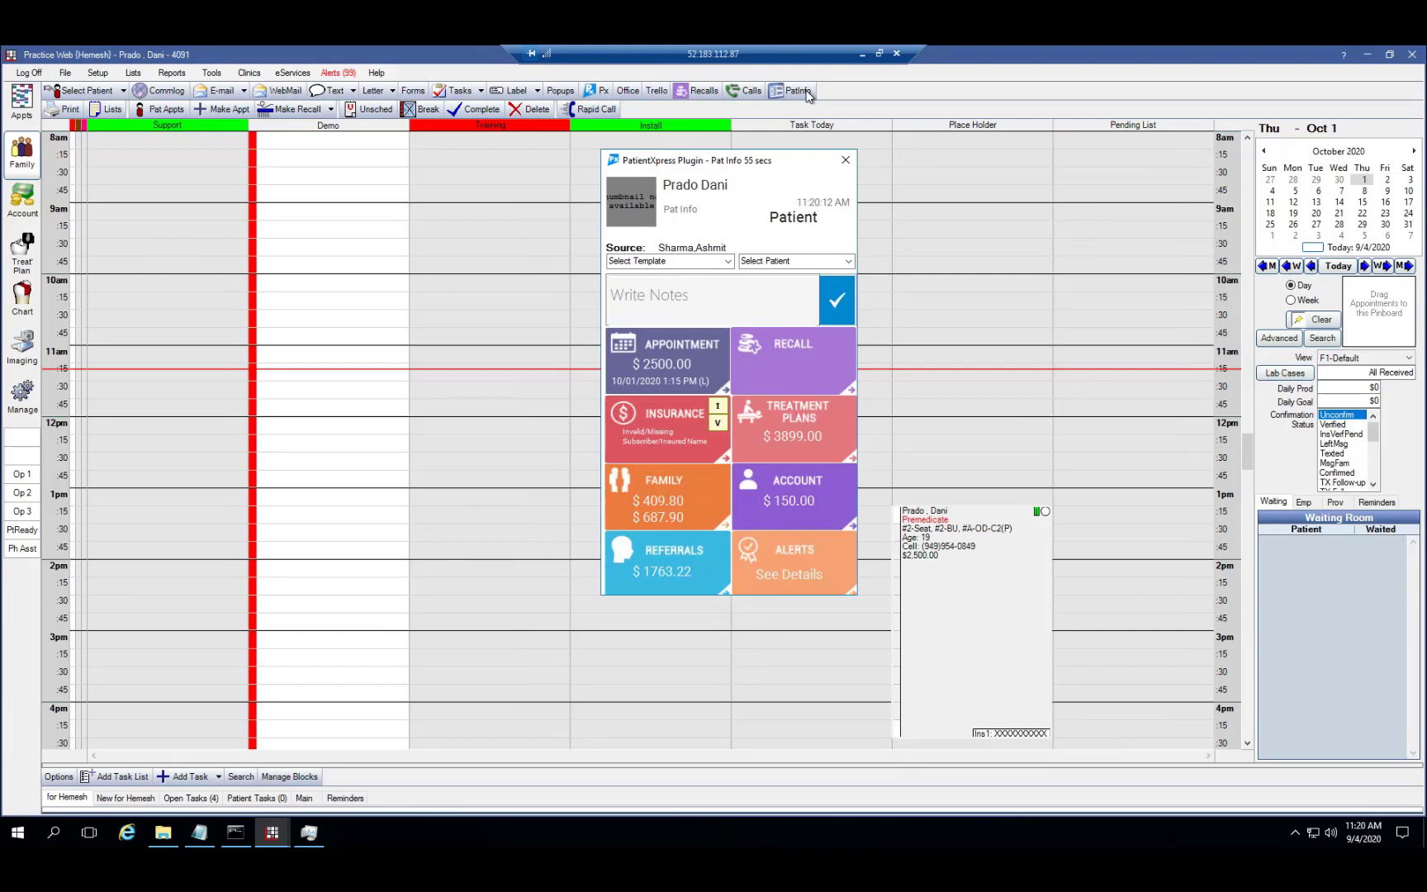
{"action": "left_click", "coordinate": [810, 542]}
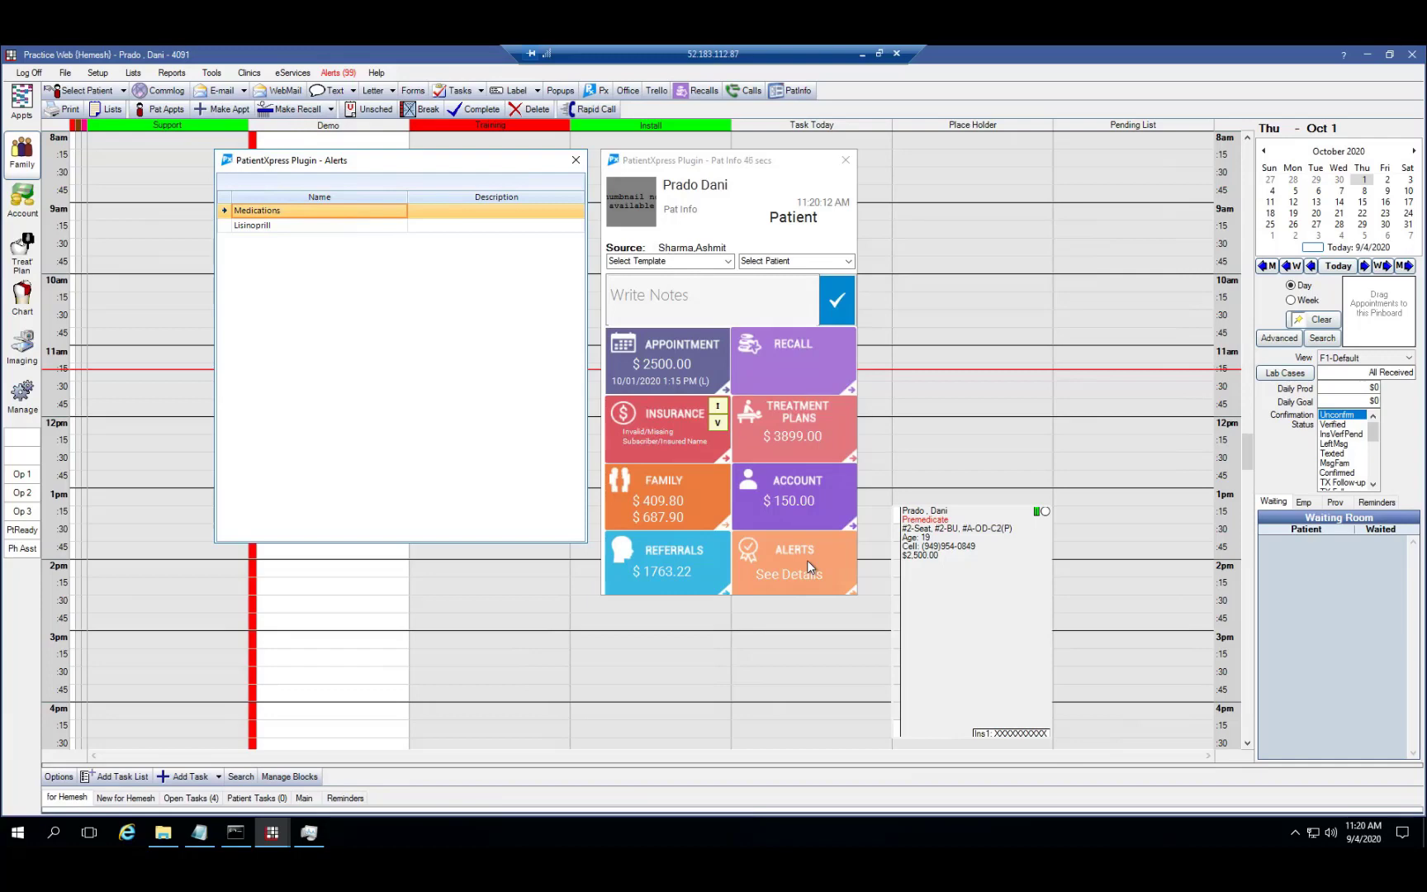
{"action": "mouse_move", "coordinate": [698, 382]}
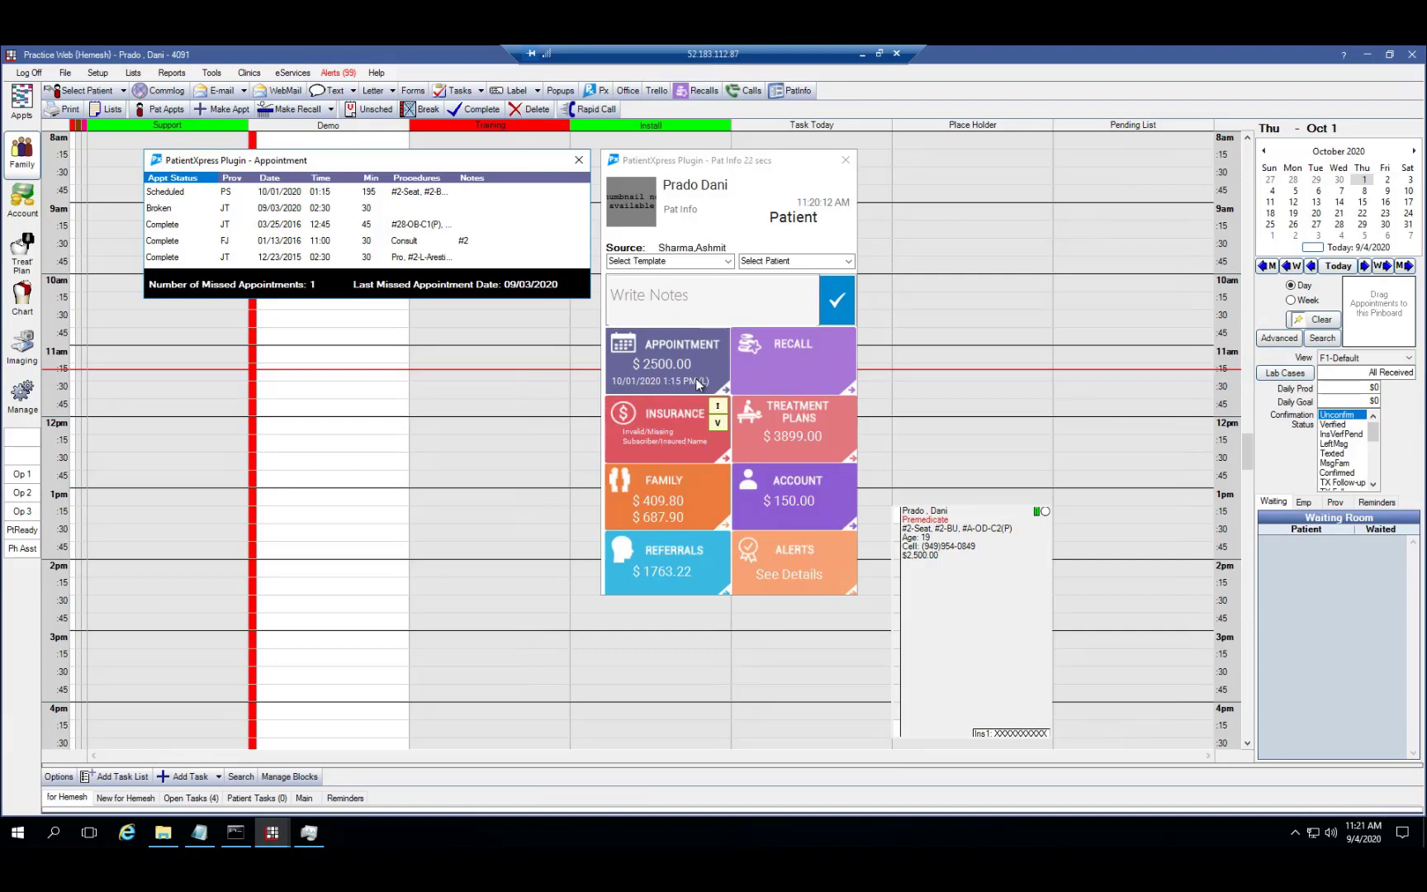
{"action": "mouse_move", "coordinate": [714, 559]}
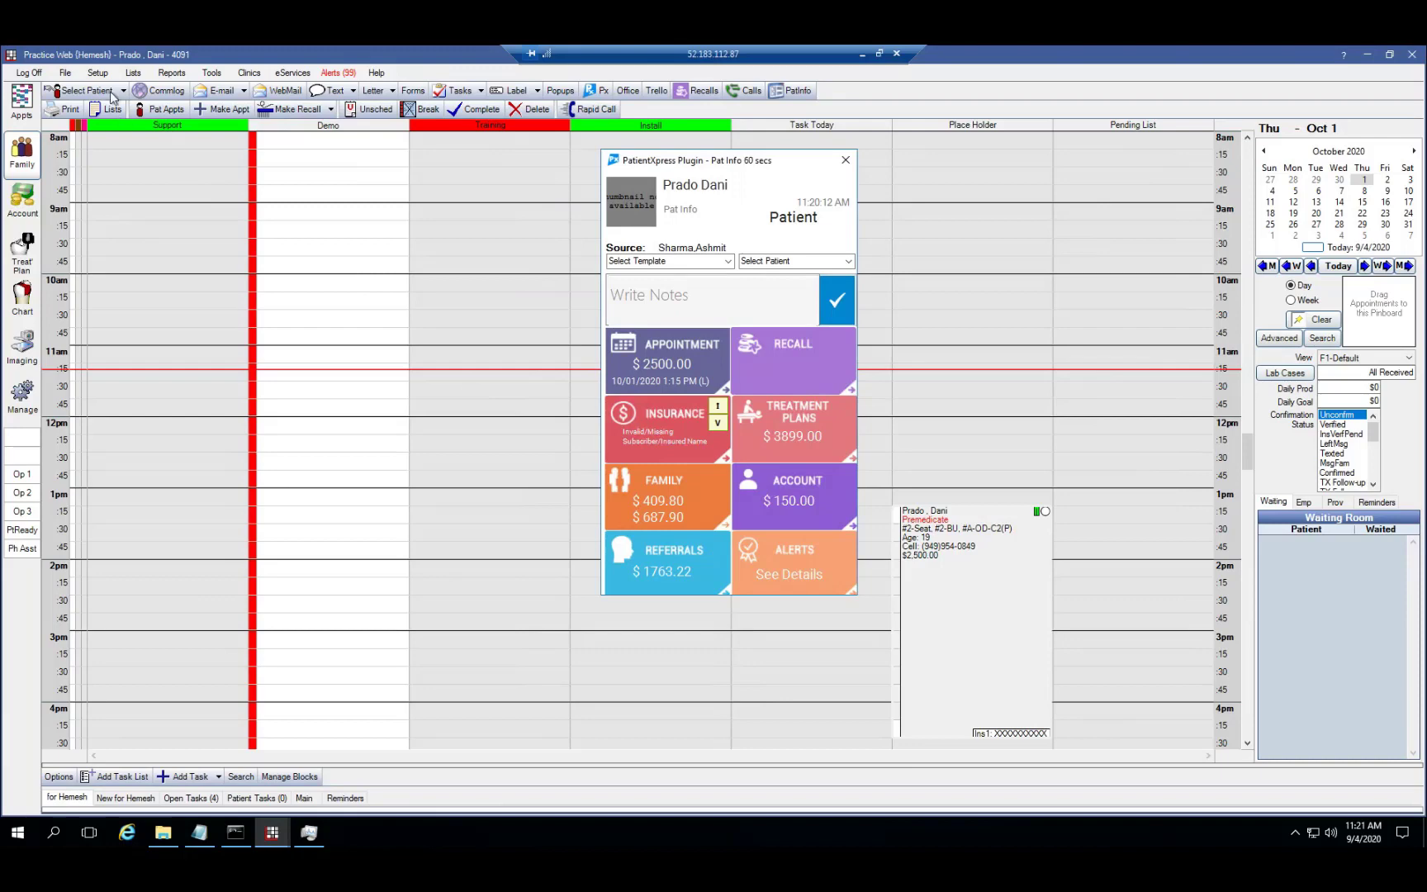
Search by the patient's last name and load the matching patient
{"action": "left_click", "coordinate": [86, 91]}
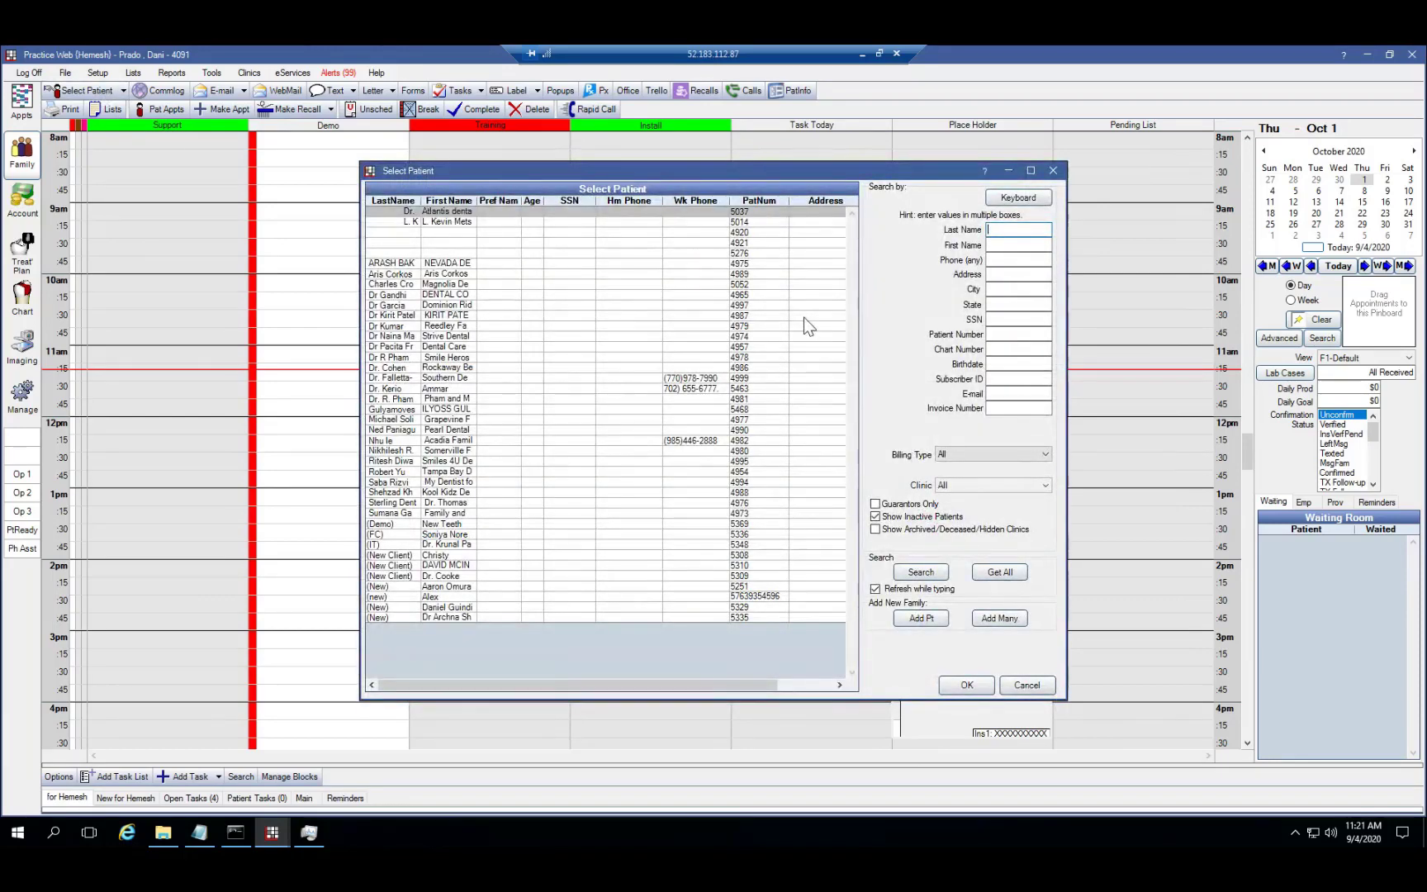
{"action": "type", "text": "smith"}
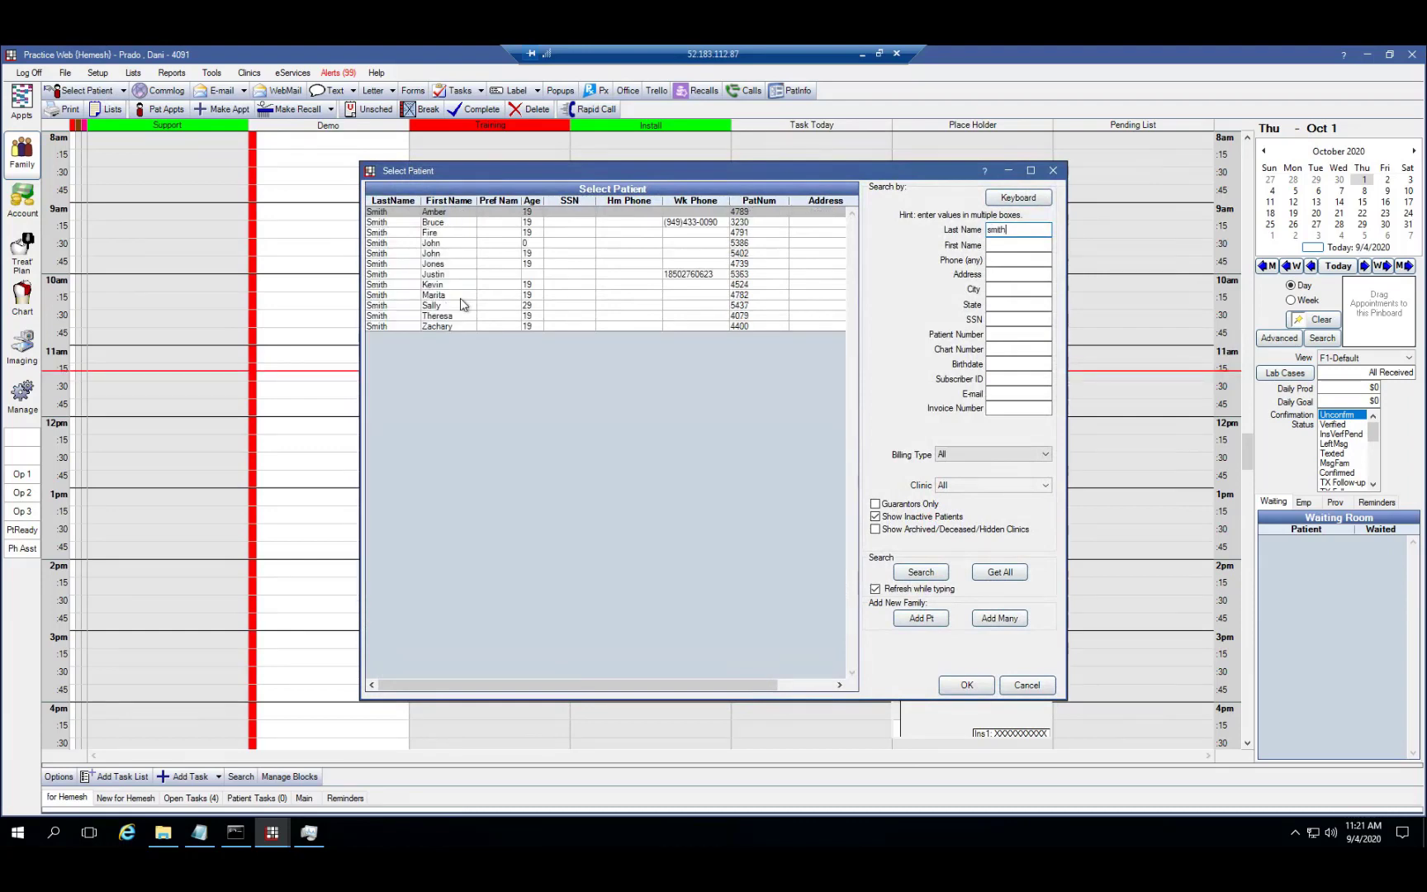
{"action": "left_click", "coordinate": [445, 307]}
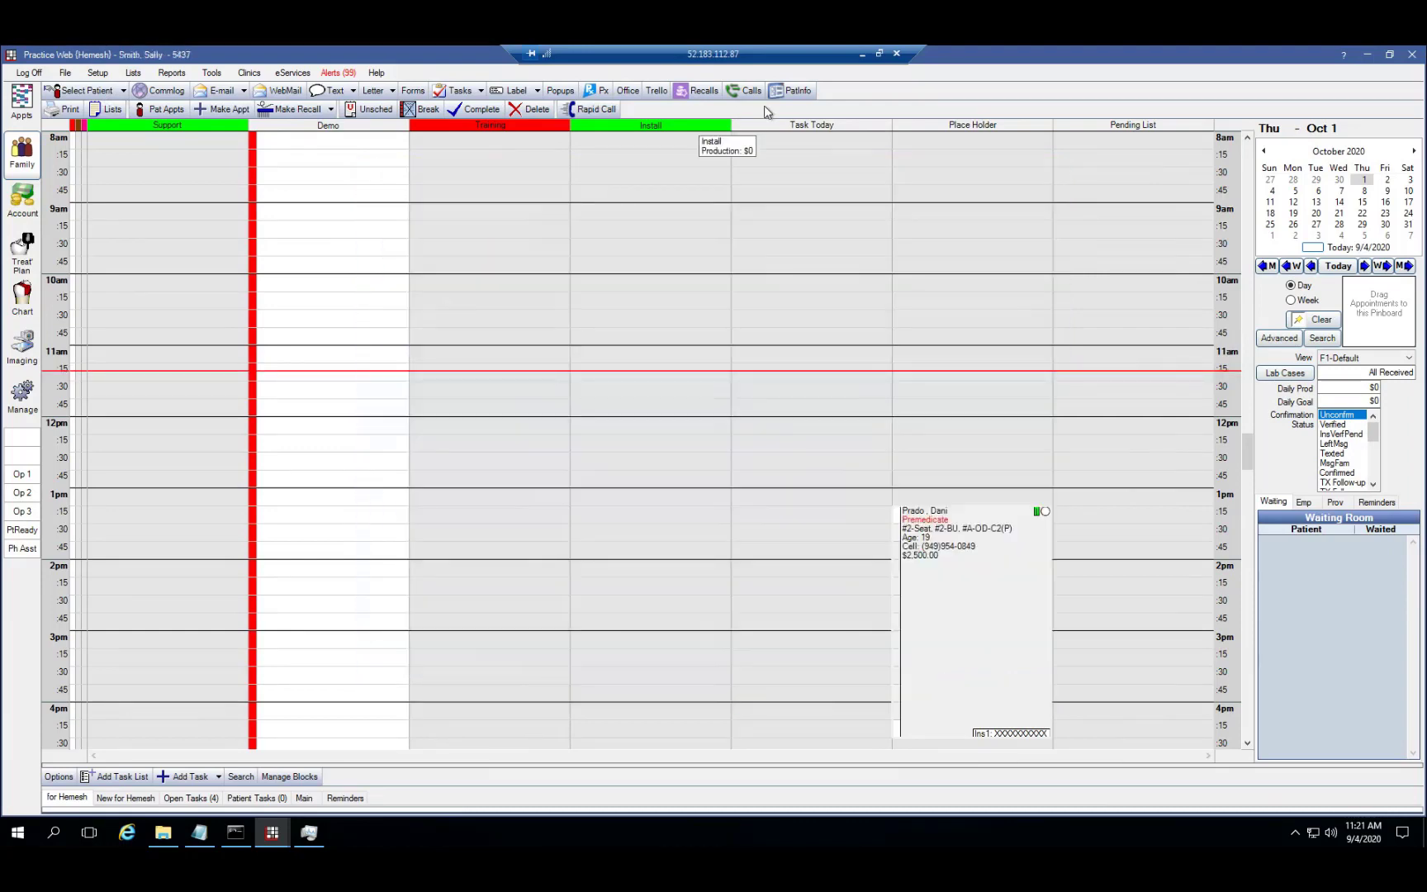
Show this patient's Pat Info panel ($355.00 account) and minimize Practice Web
{"action": "left_click", "coordinate": [797, 91]}
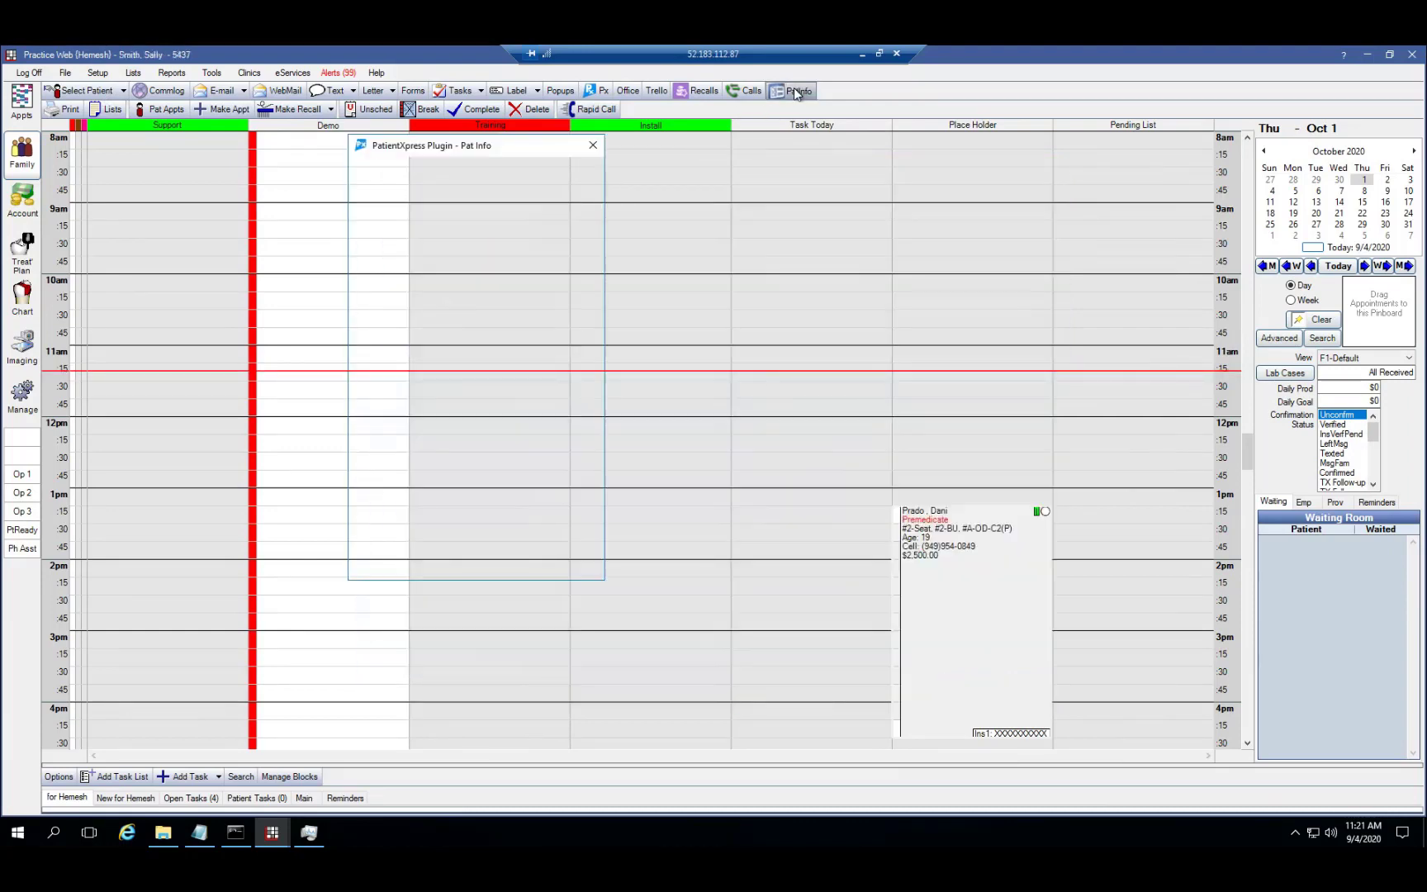
{"action": "mouse_move", "coordinate": [273, 833]}
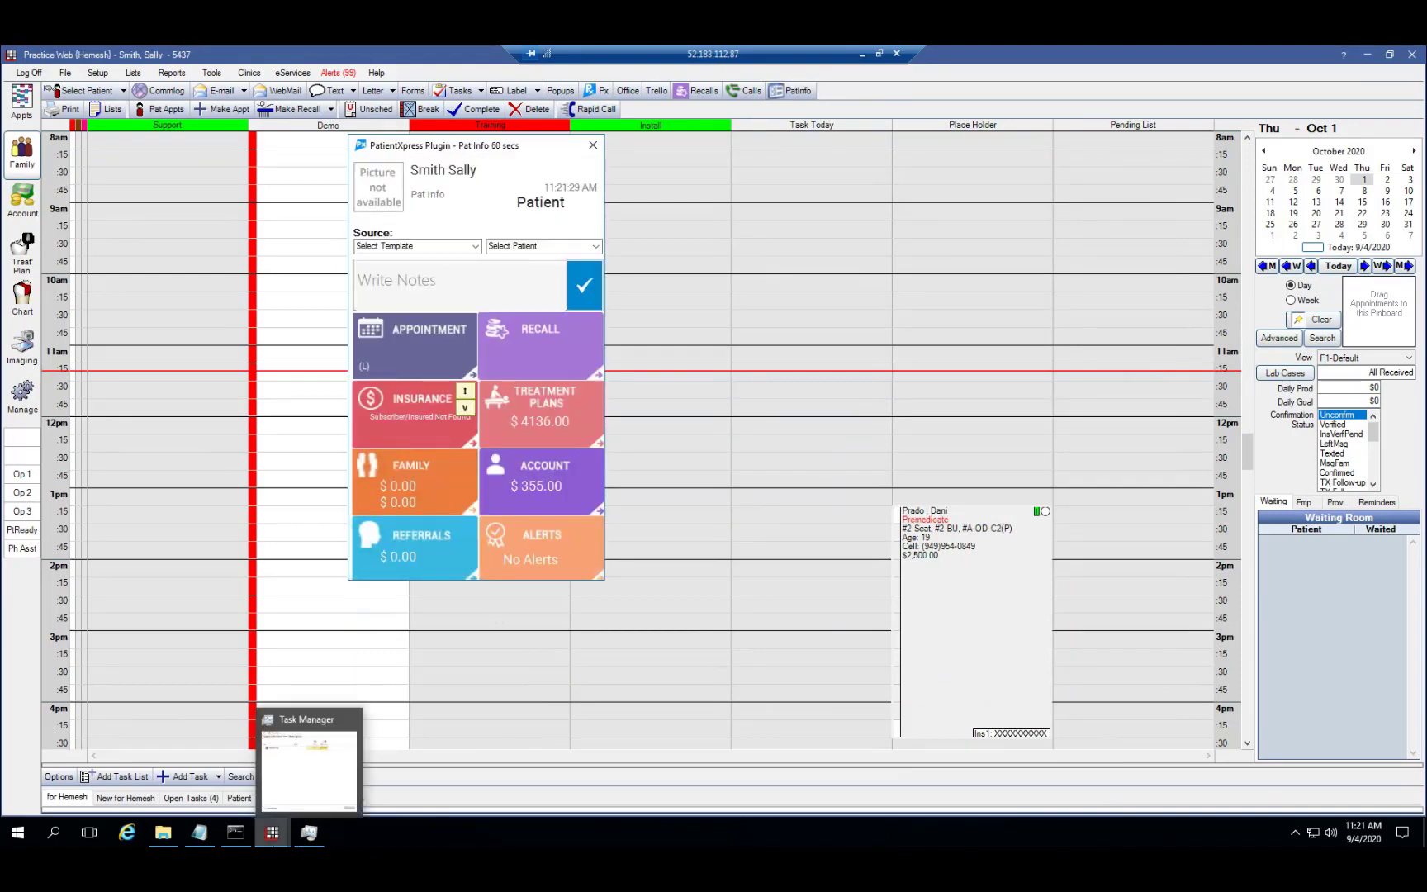
{"action": "left_click", "coordinate": [272, 834]}
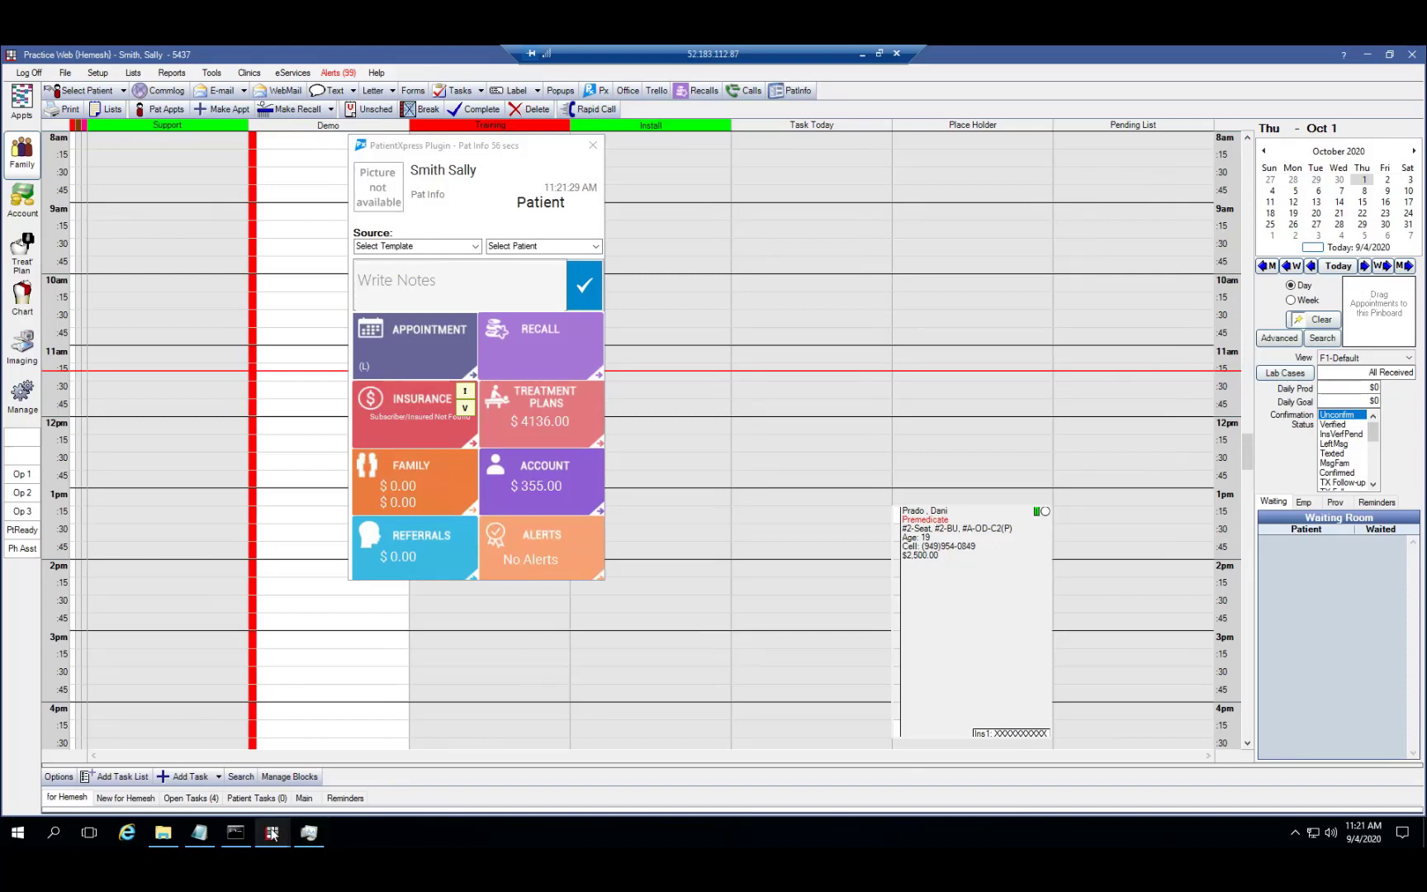
{"action": "mouse_move", "coordinate": [272, 833]}
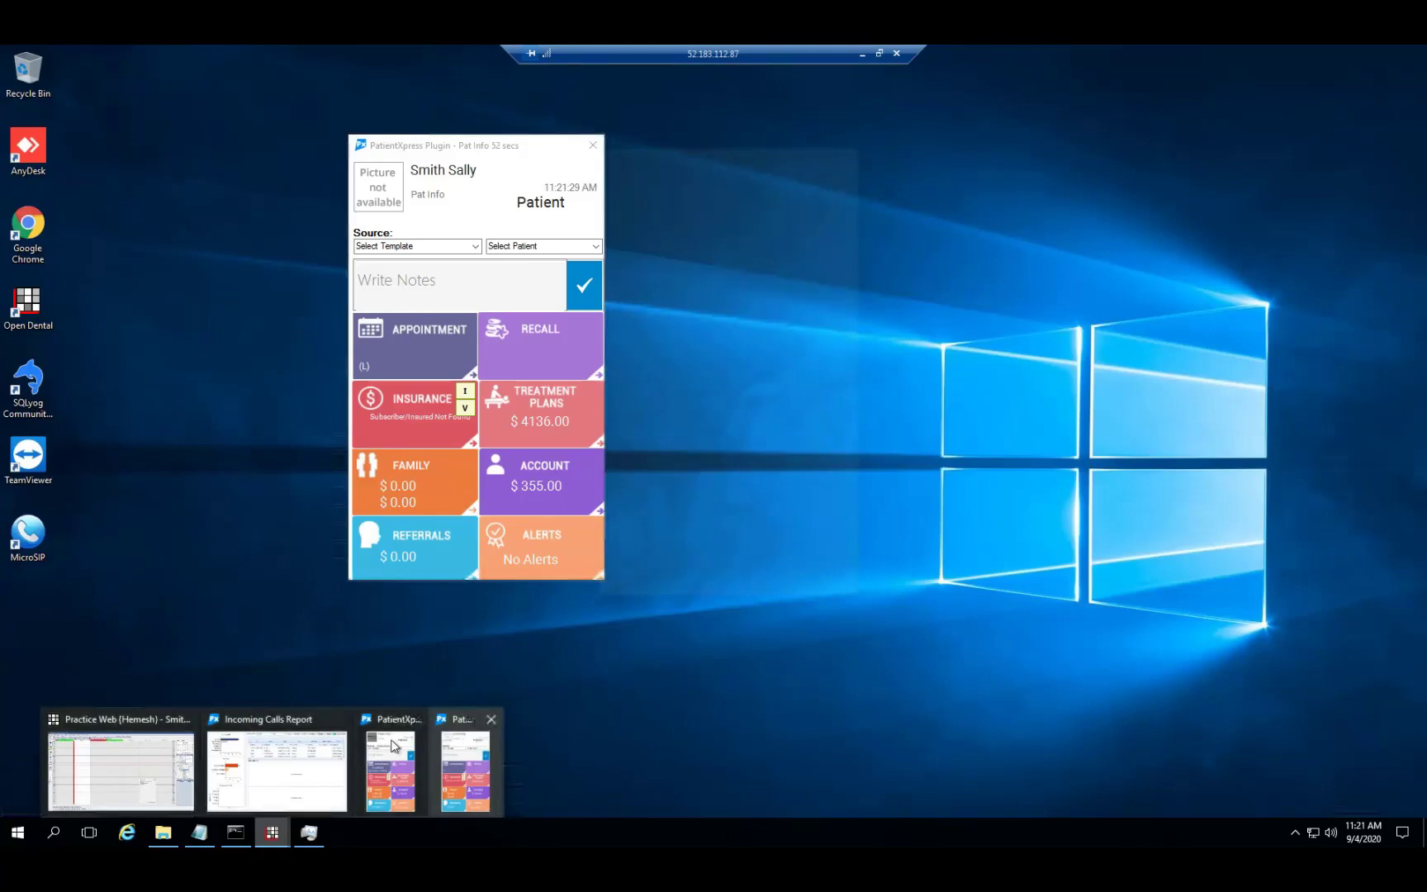
Restore the earlier patient's Pat Info panel, move it right, and show its $1763.22 referrals
{"action": "left_click", "coordinate": [394, 746]}
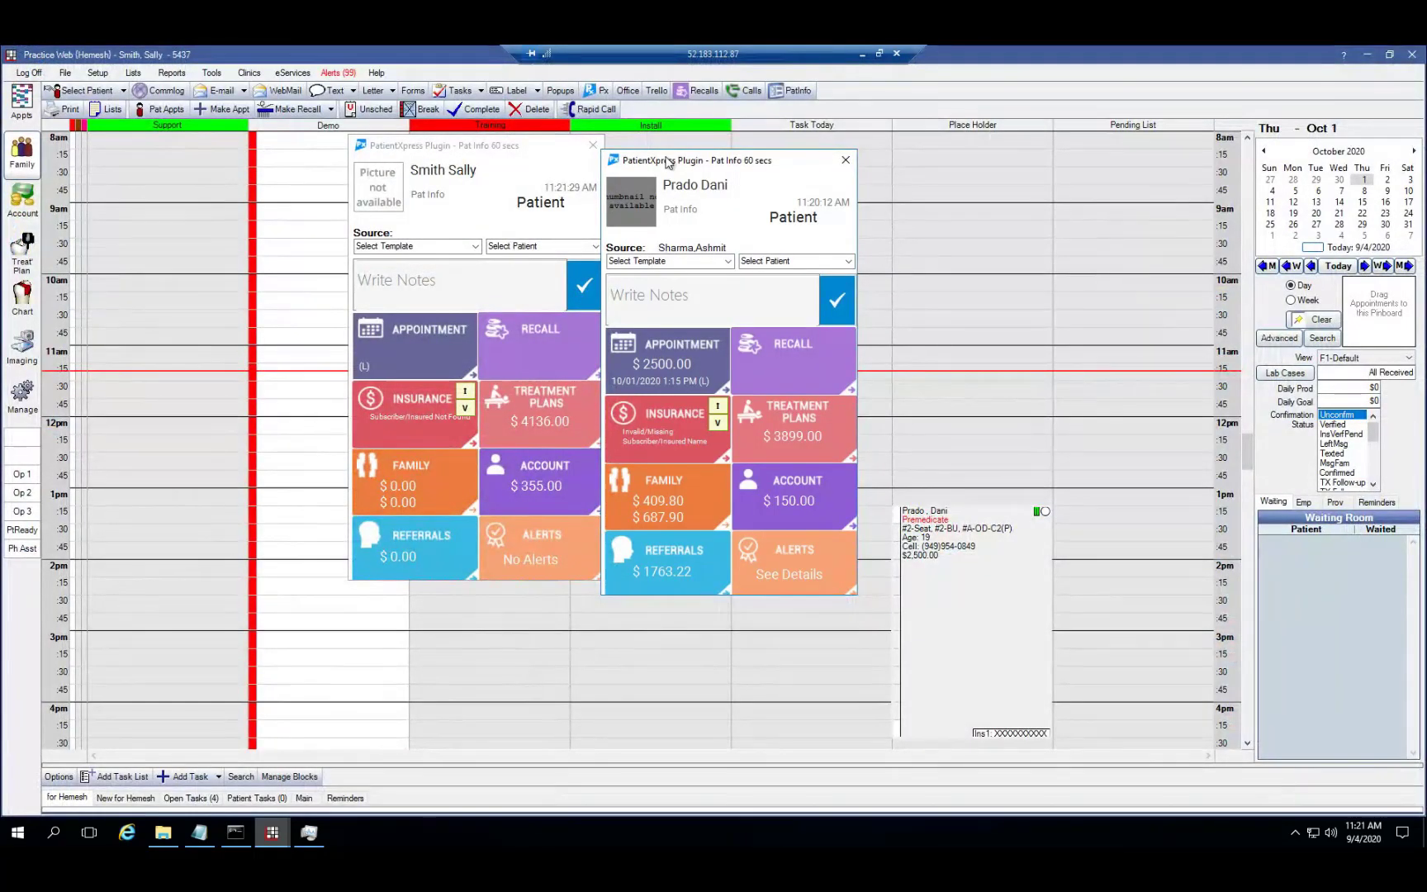
{"action": "left_click_drag", "start_coordinate": [667, 163], "coordinate": [763, 145]}
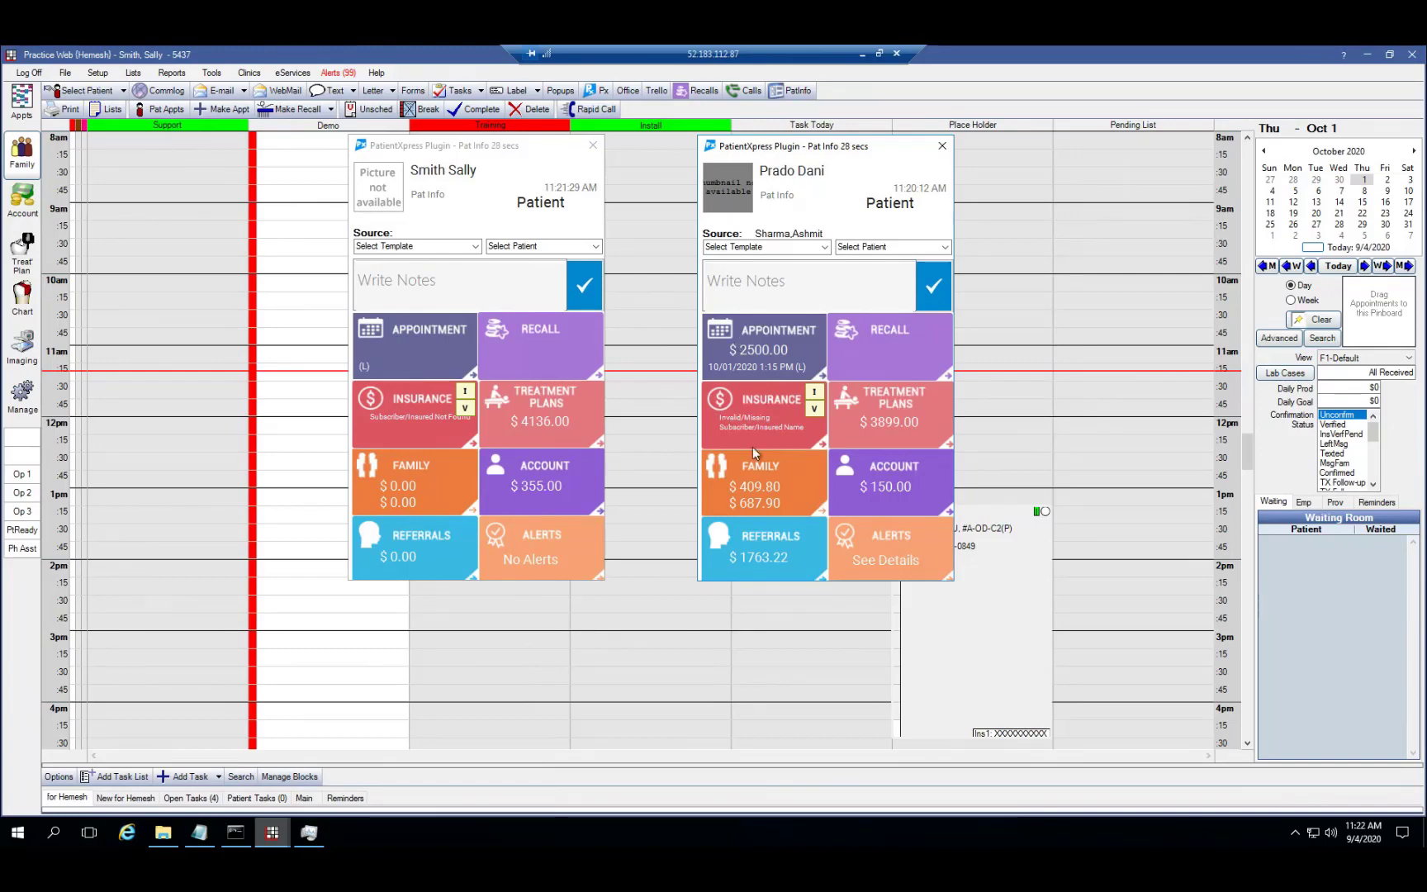
{"action": "left_click", "coordinate": [768, 551]}
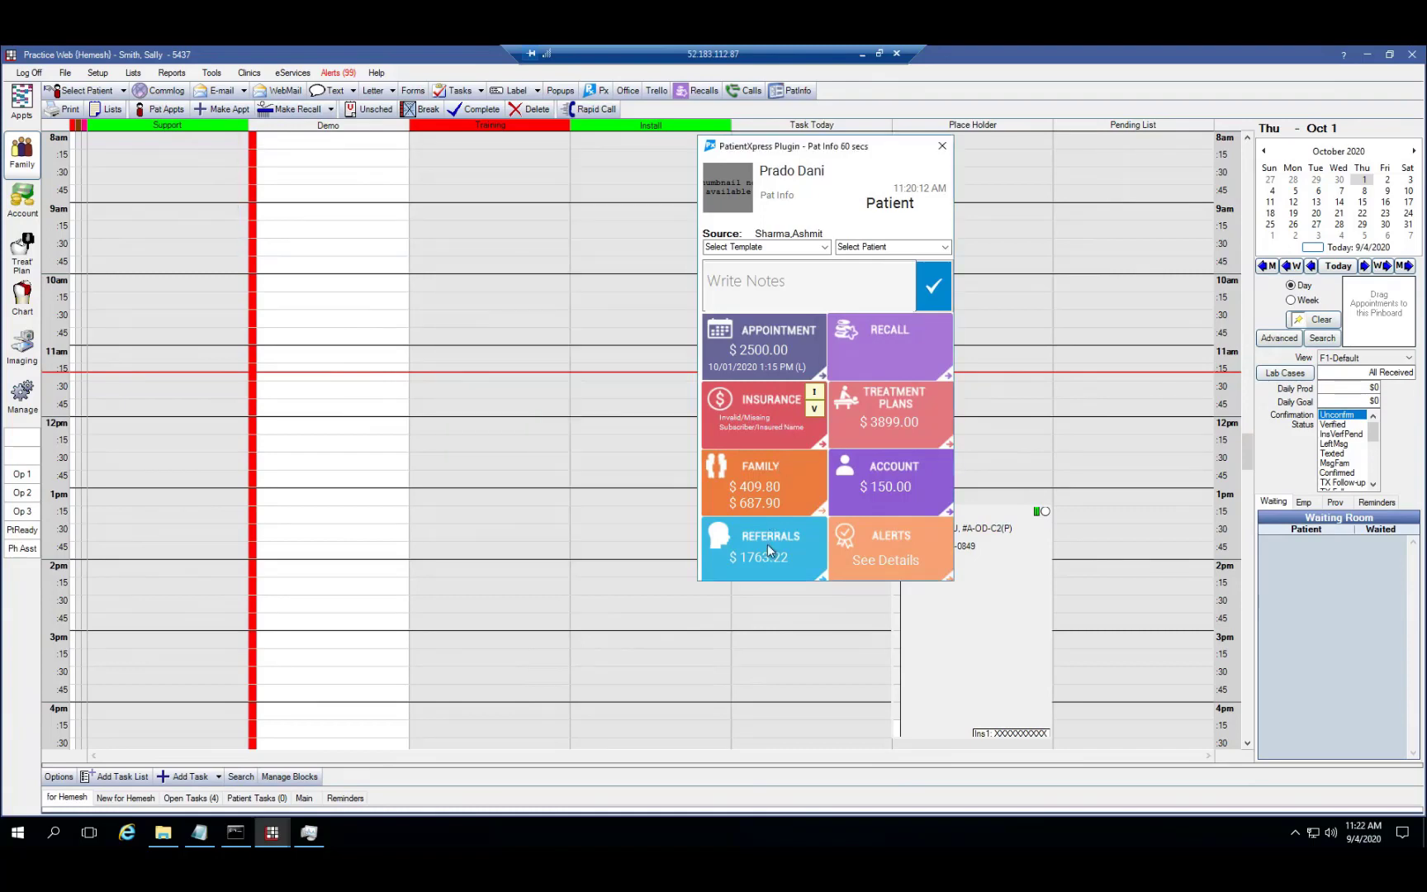
Open the patient's full Account ledger from the Pat Info Account tile
{"action": "mouse_move", "coordinate": [767, 549]}
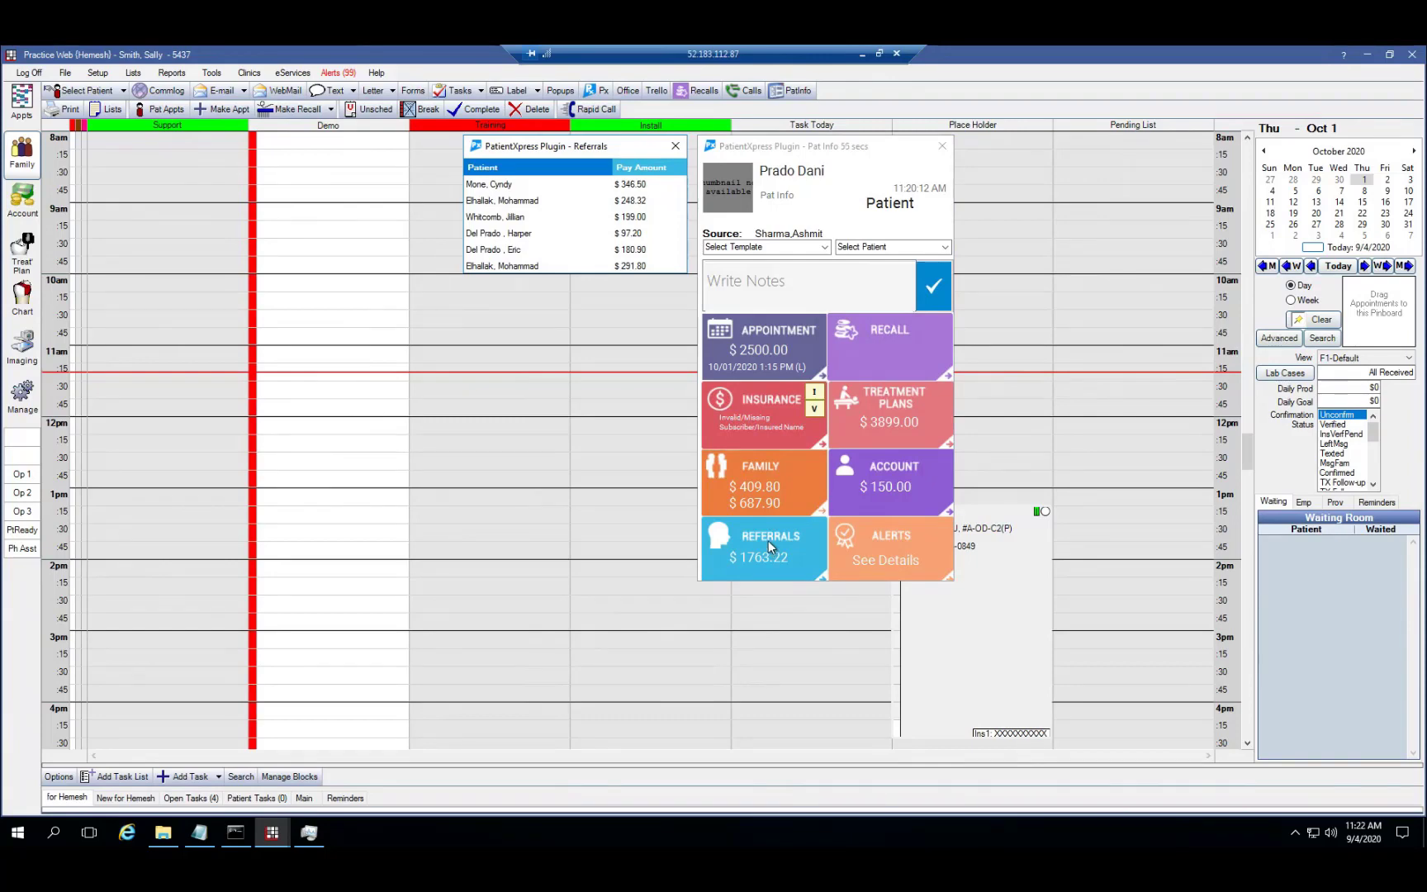
{"action": "mouse_move", "coordinate": [767, 512]}
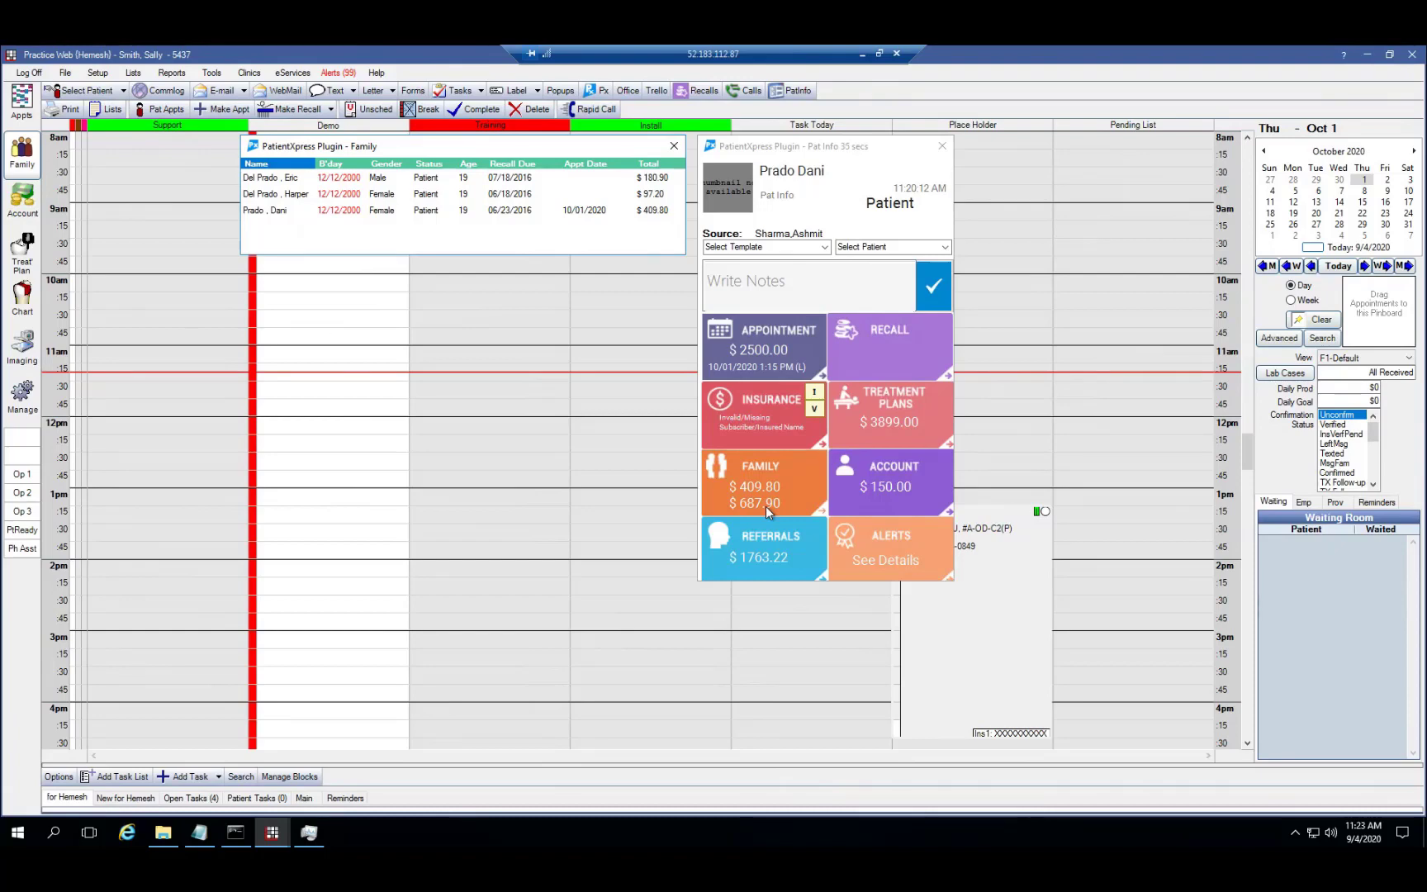
{"action": "left_click", "coordinate": [855, 493]}
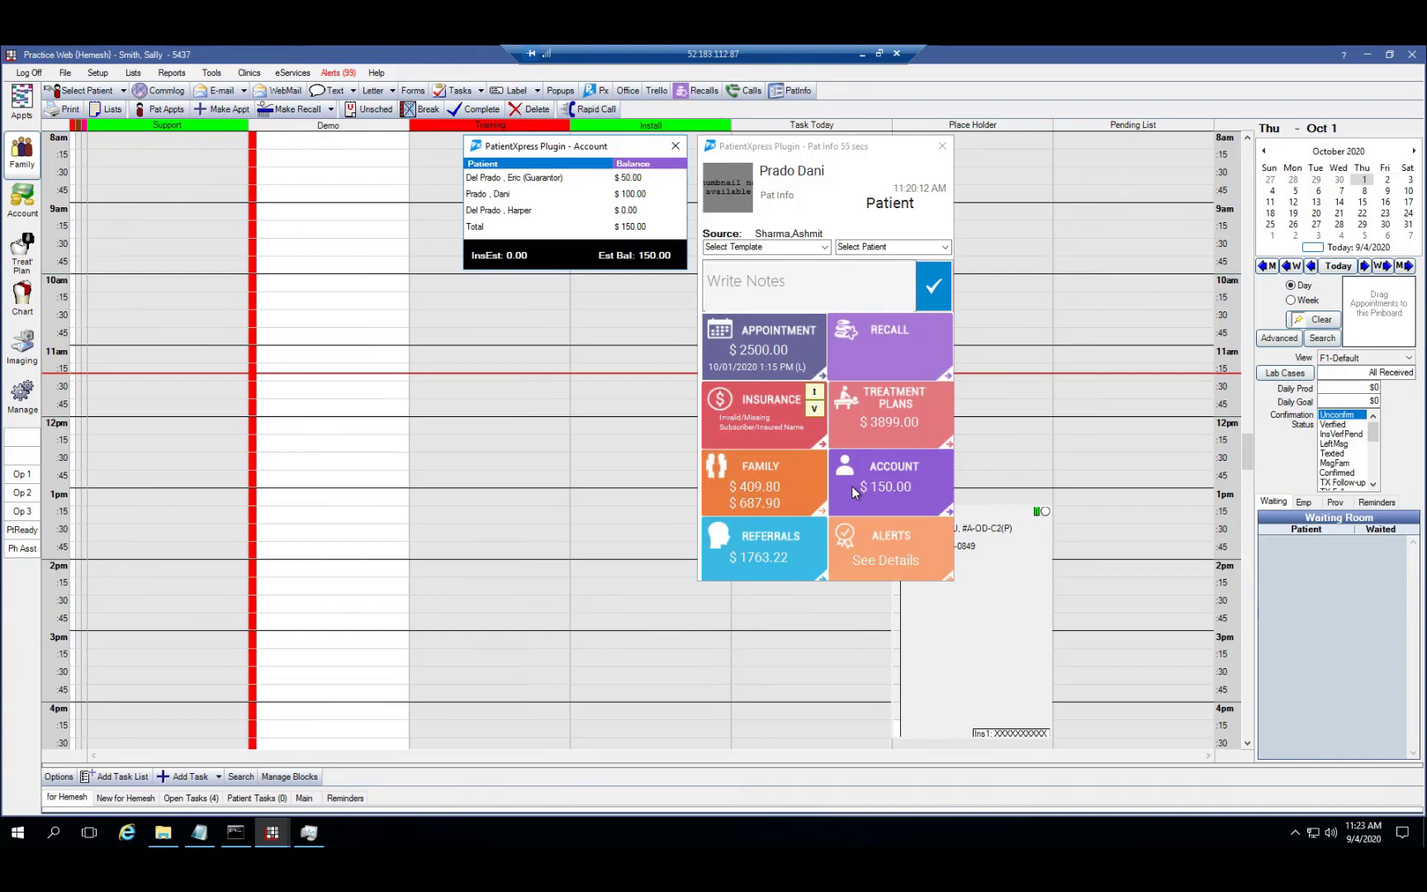
{"action": "left_click", "coordinate": [857, 493]}
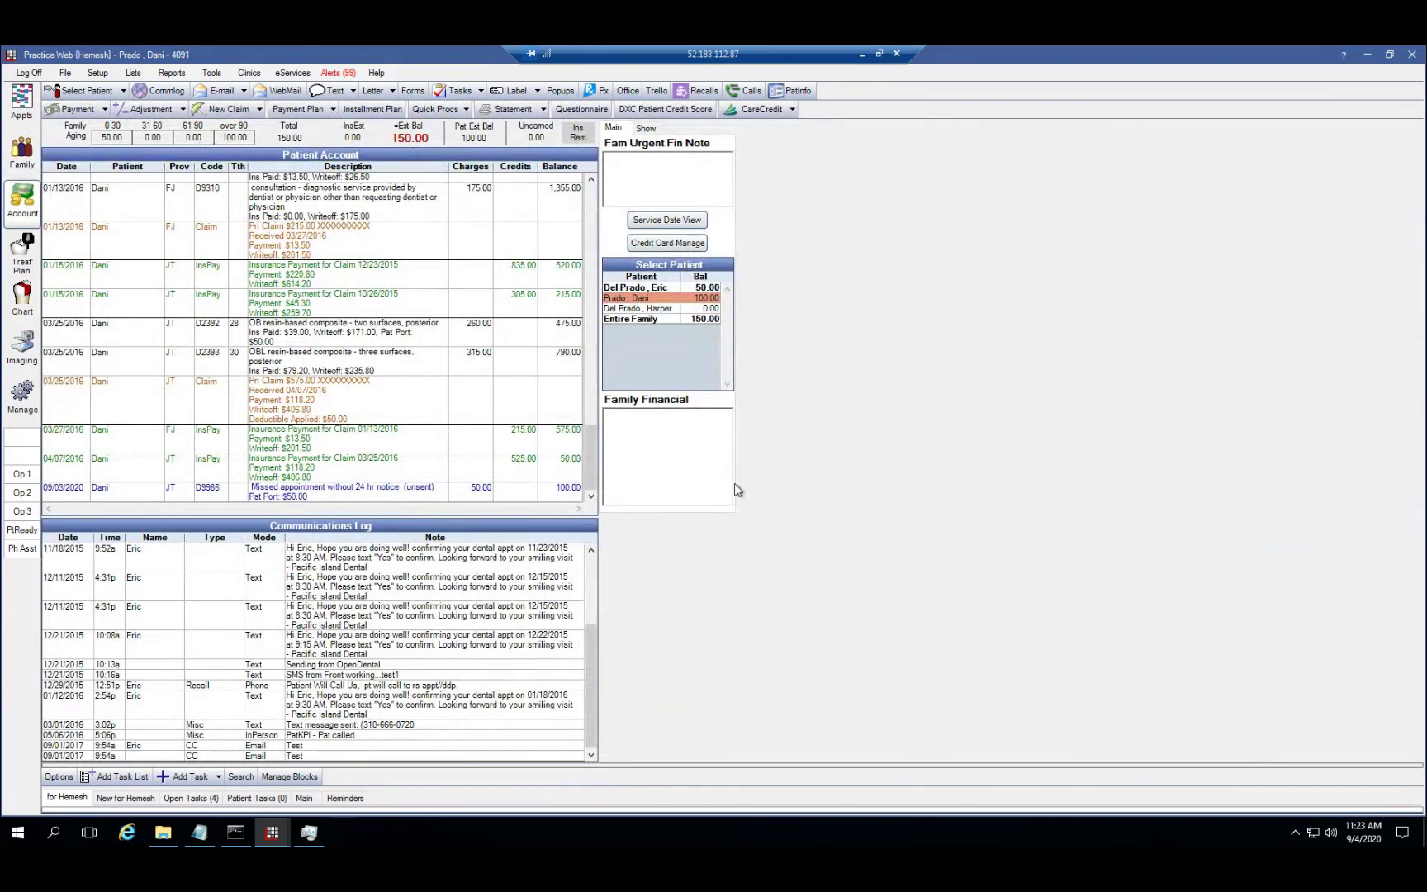
Inspect the 09/03/2020 missed-appointment charge and close the Incoming Calls Report window
{"action": "left_click", "coordinate": [429, 497]}
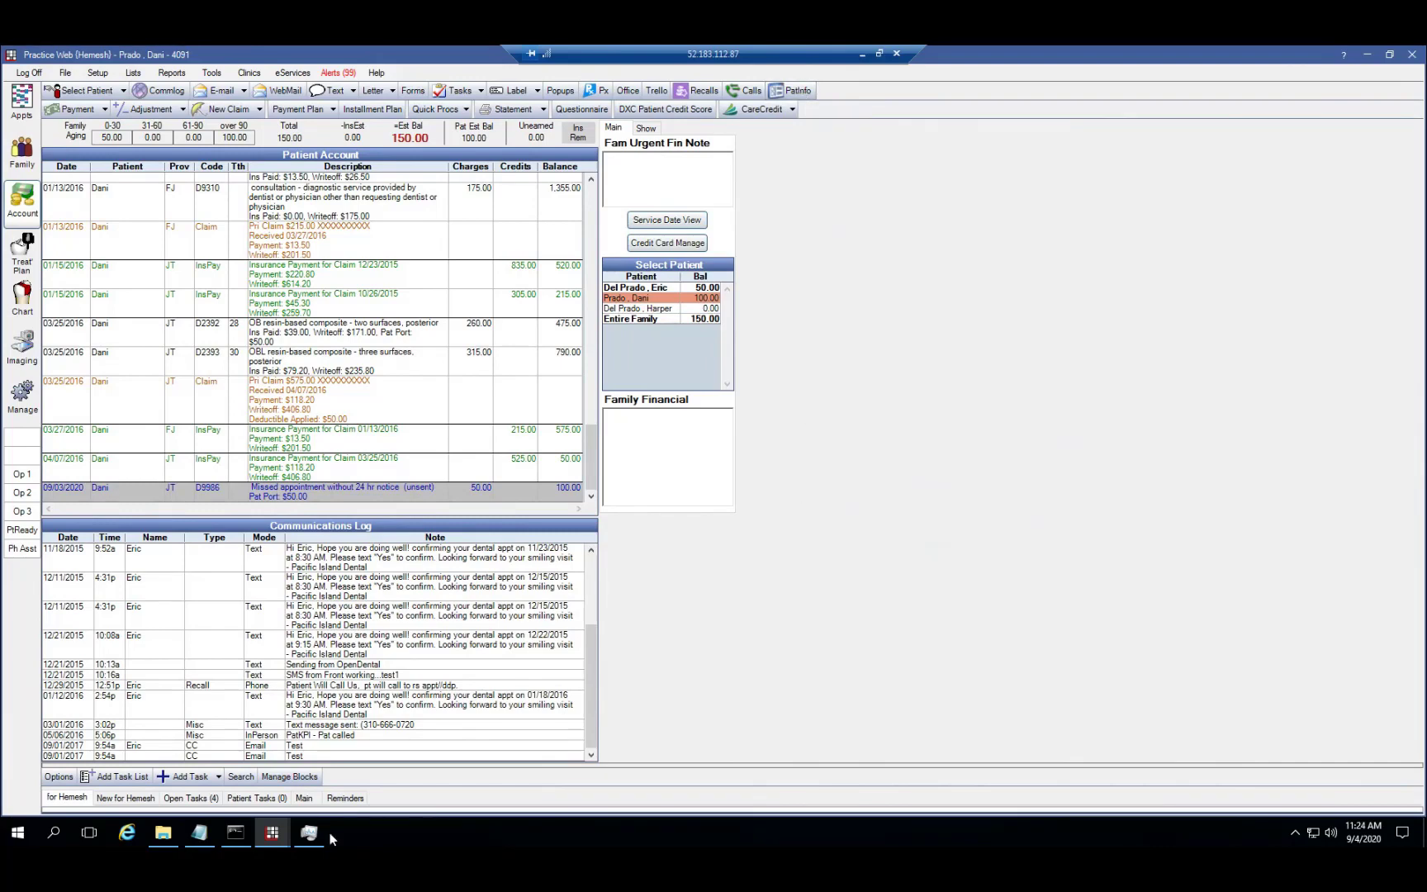
{"action": "mouse_move", "coordinate": [277, 839]}
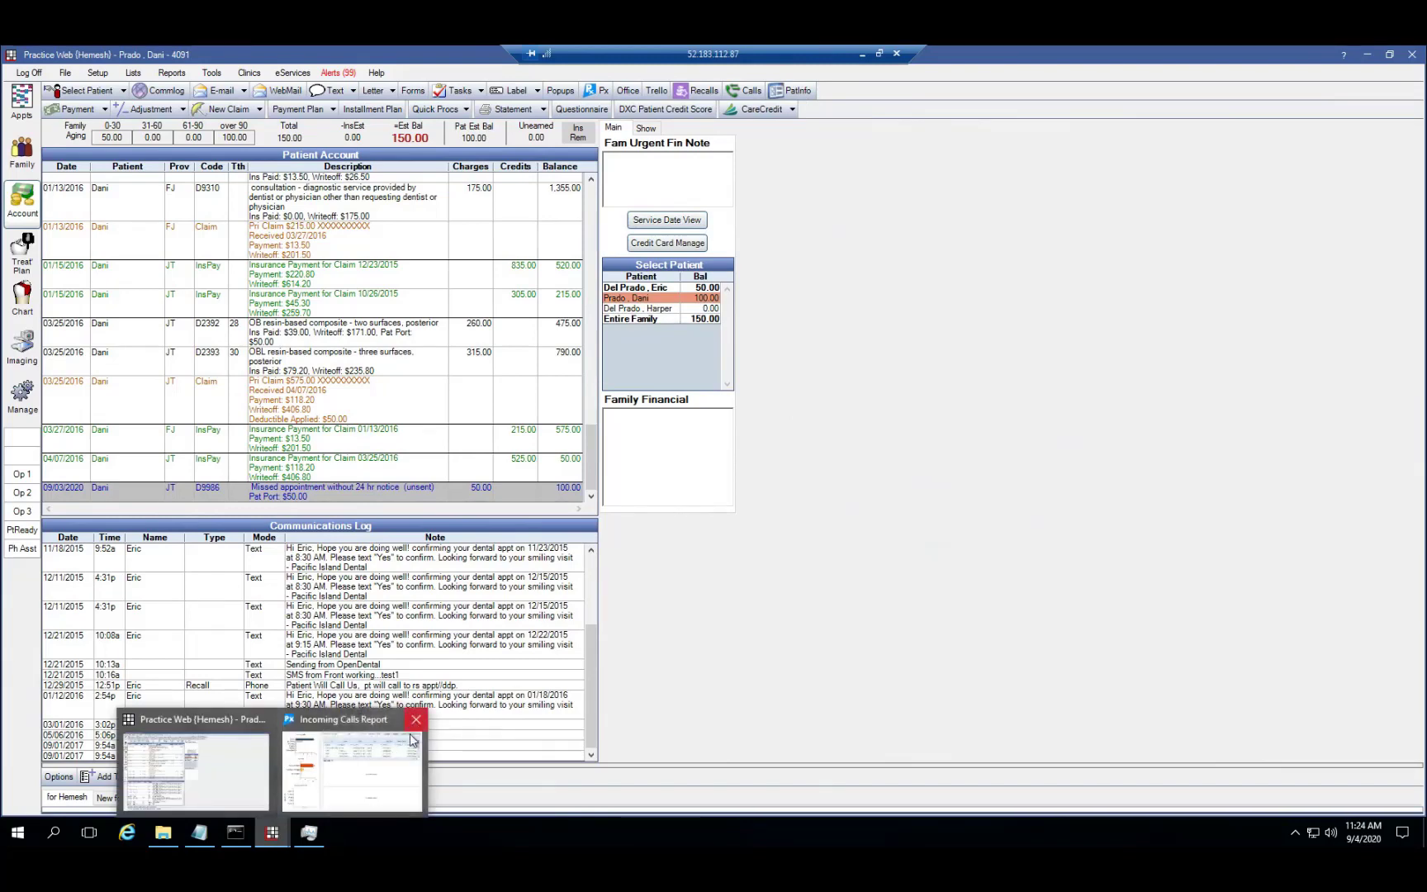
{"action": "left_click", "coordinate": [416, 720]}
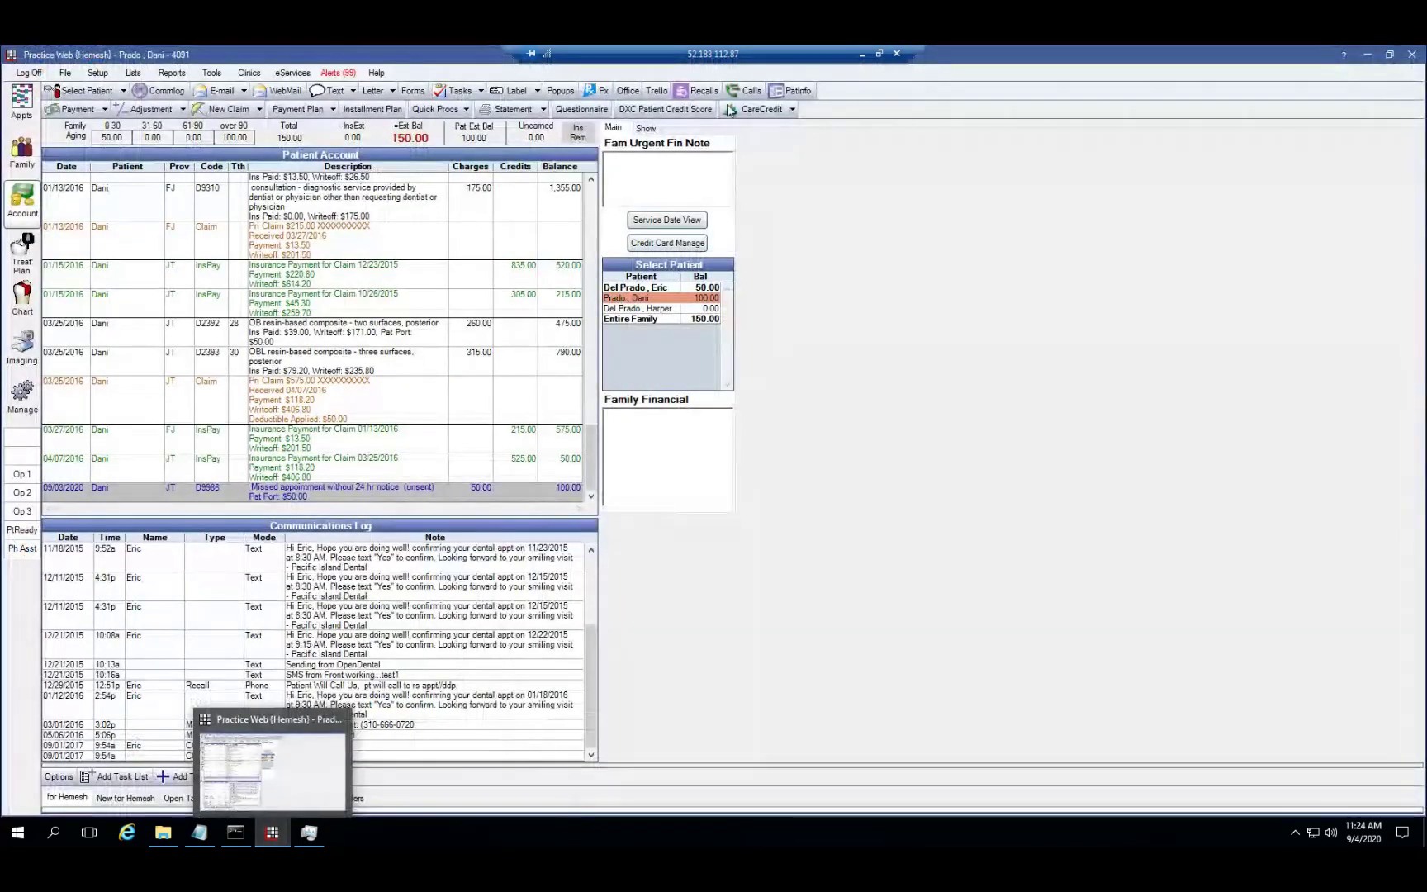
Open Pat Info and start a note with the text 'Document'
{"action": "left_click", "coordinate": [788, 92]}
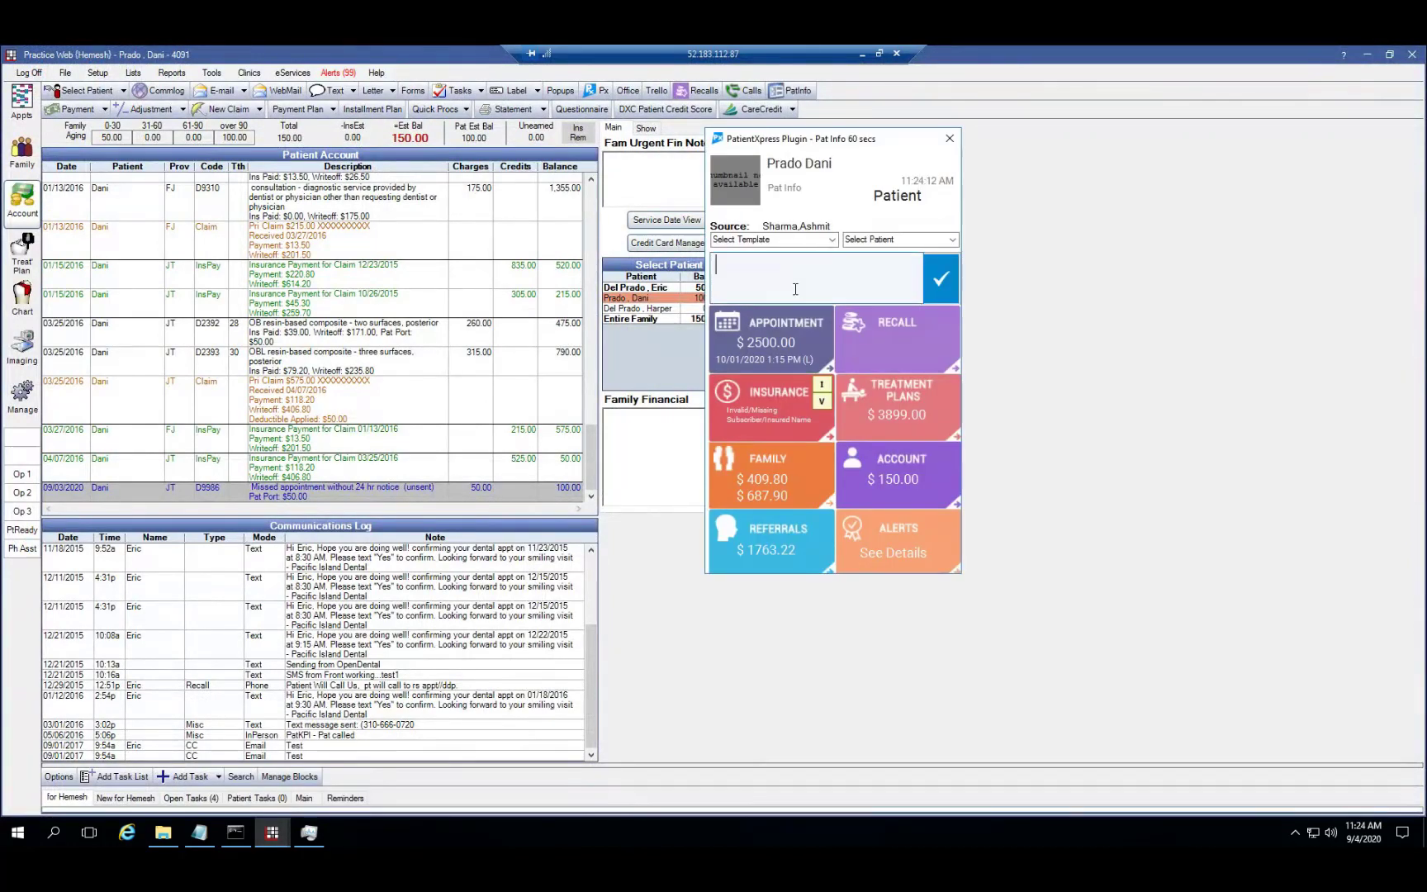
{"action": "type", "text": "Document"}
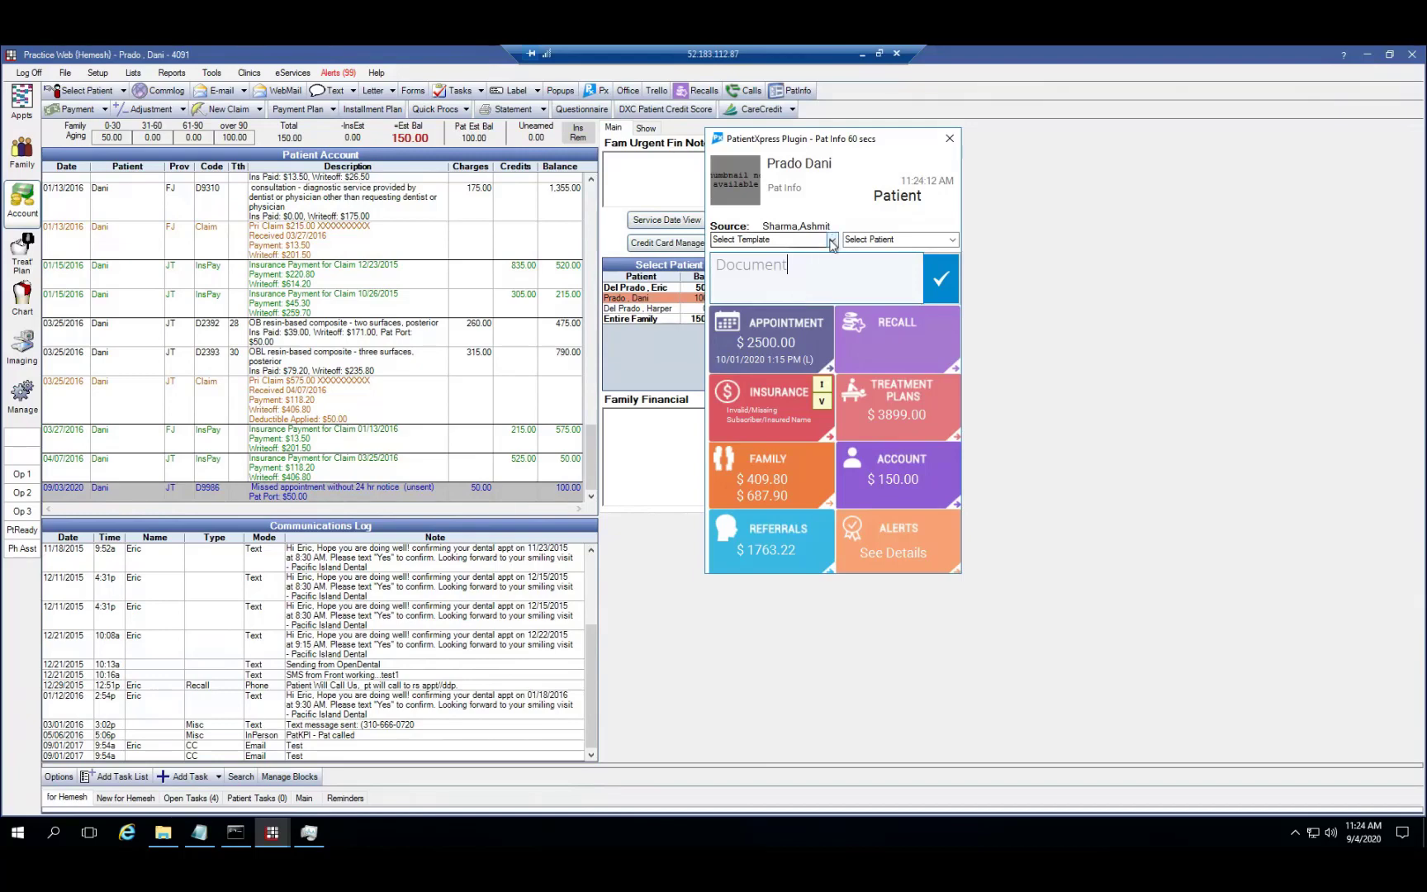
Fill the note from the AccountBalancePayPlan template, drop the word 'Demo', and save it
{"action": "left_click", "coordinate": [832, 240]}
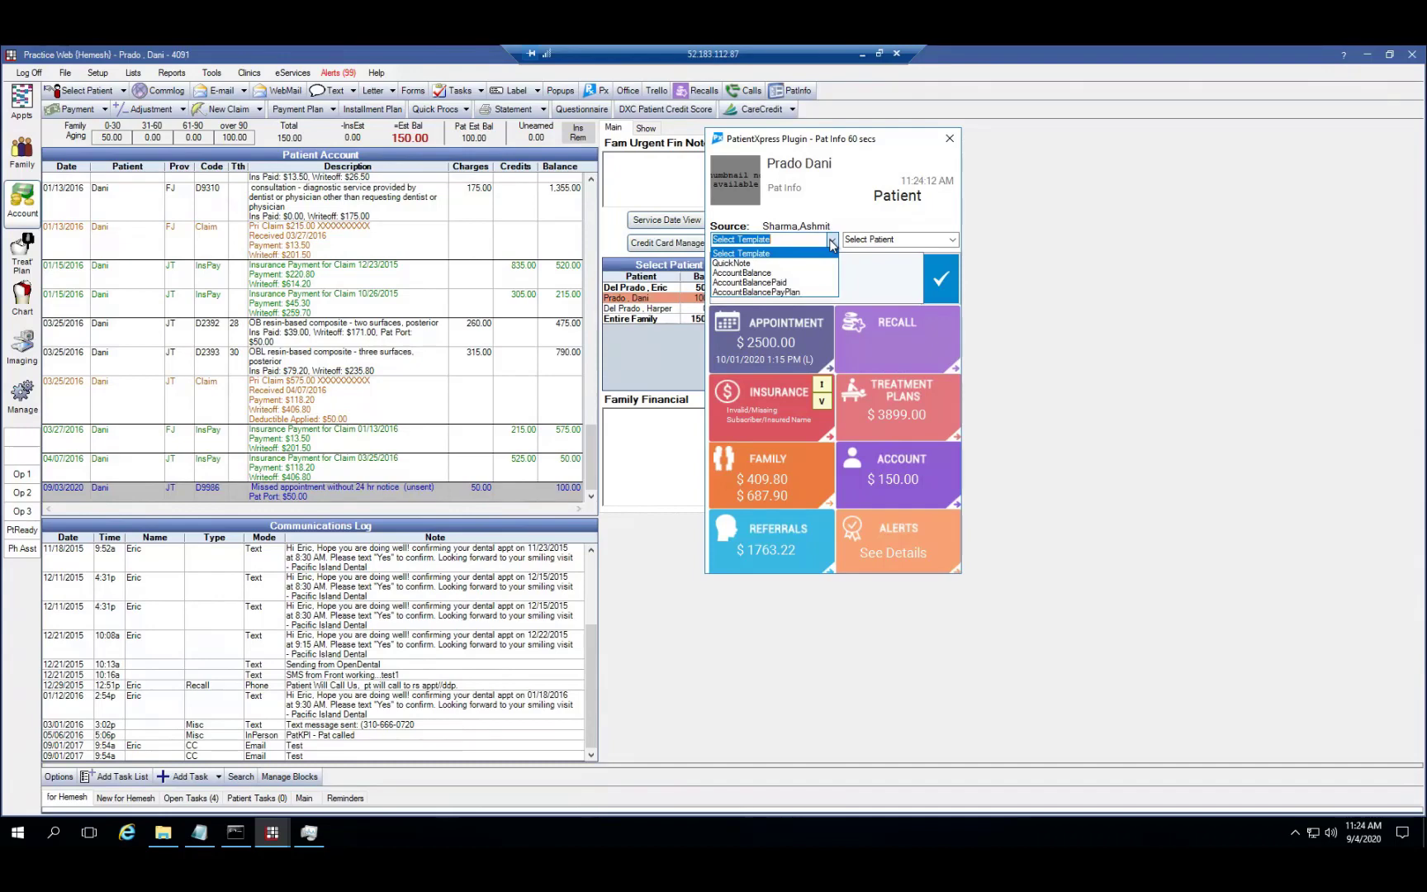
{"action": "left_click", "coordinate": [817, 290]}
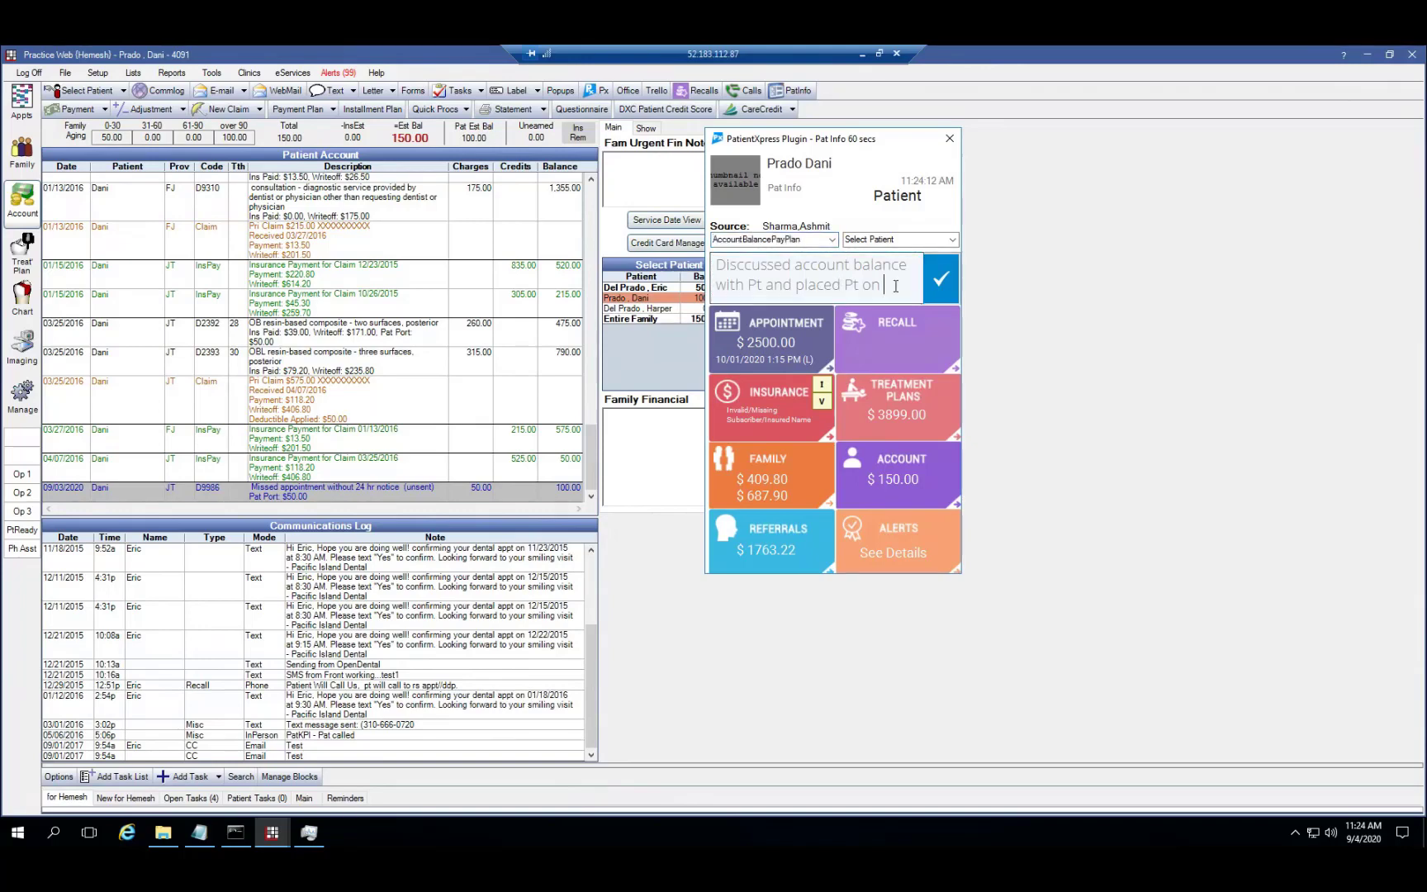
{"action": "type", "text": "Demo payment plan."}
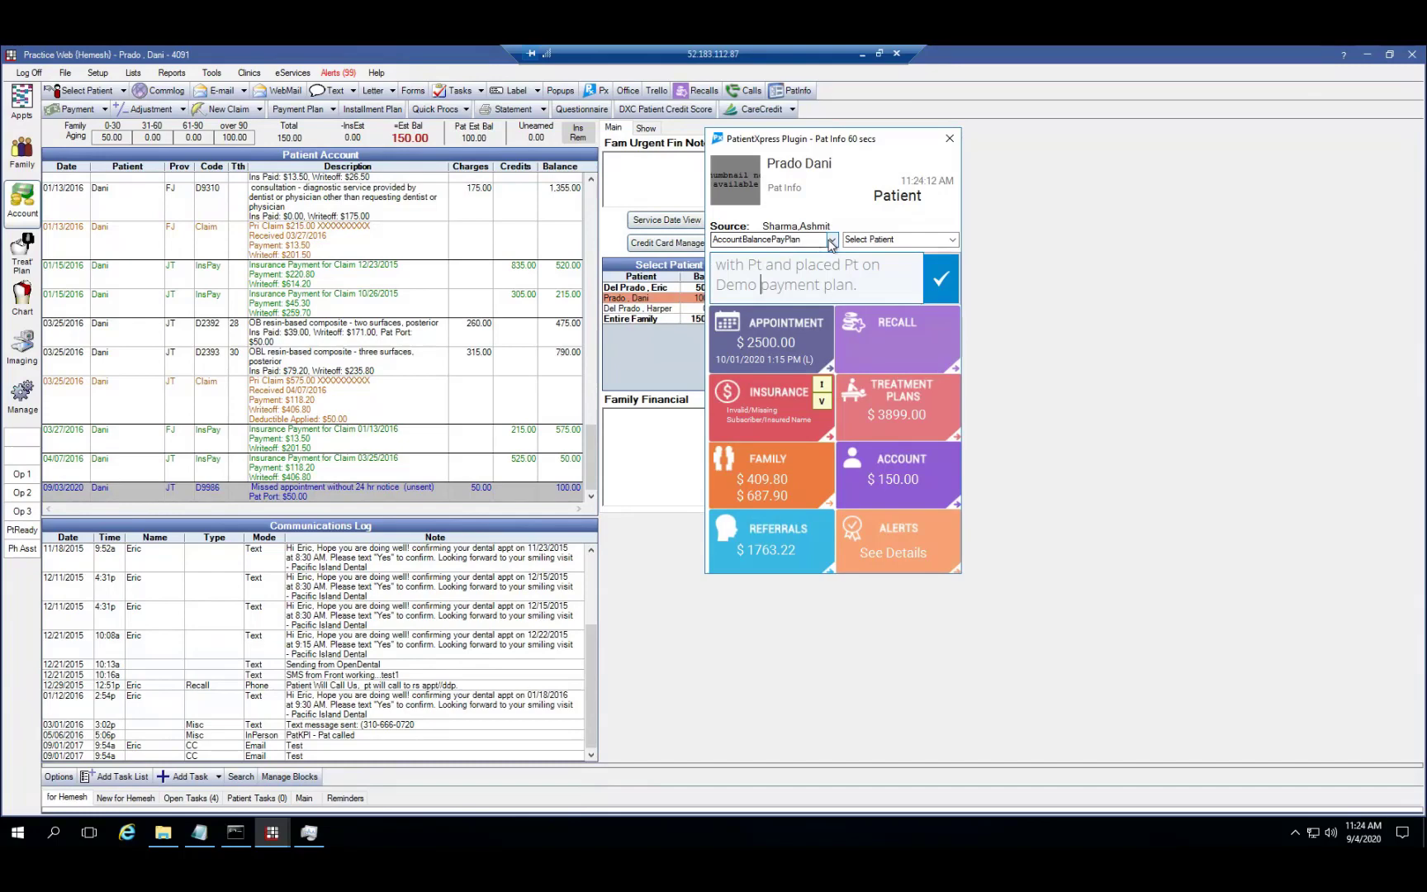
{"action": "key", "text": "BackSpace"}
{"action": "key", "text": "BackSpace"}
{"action": "key", "text": "BackSpace"}
{"action": "key", "text": "BackSpace"}
{"action": "key", "text": "BackSpace"}
{"action": "key", "text": "BackSpace"}
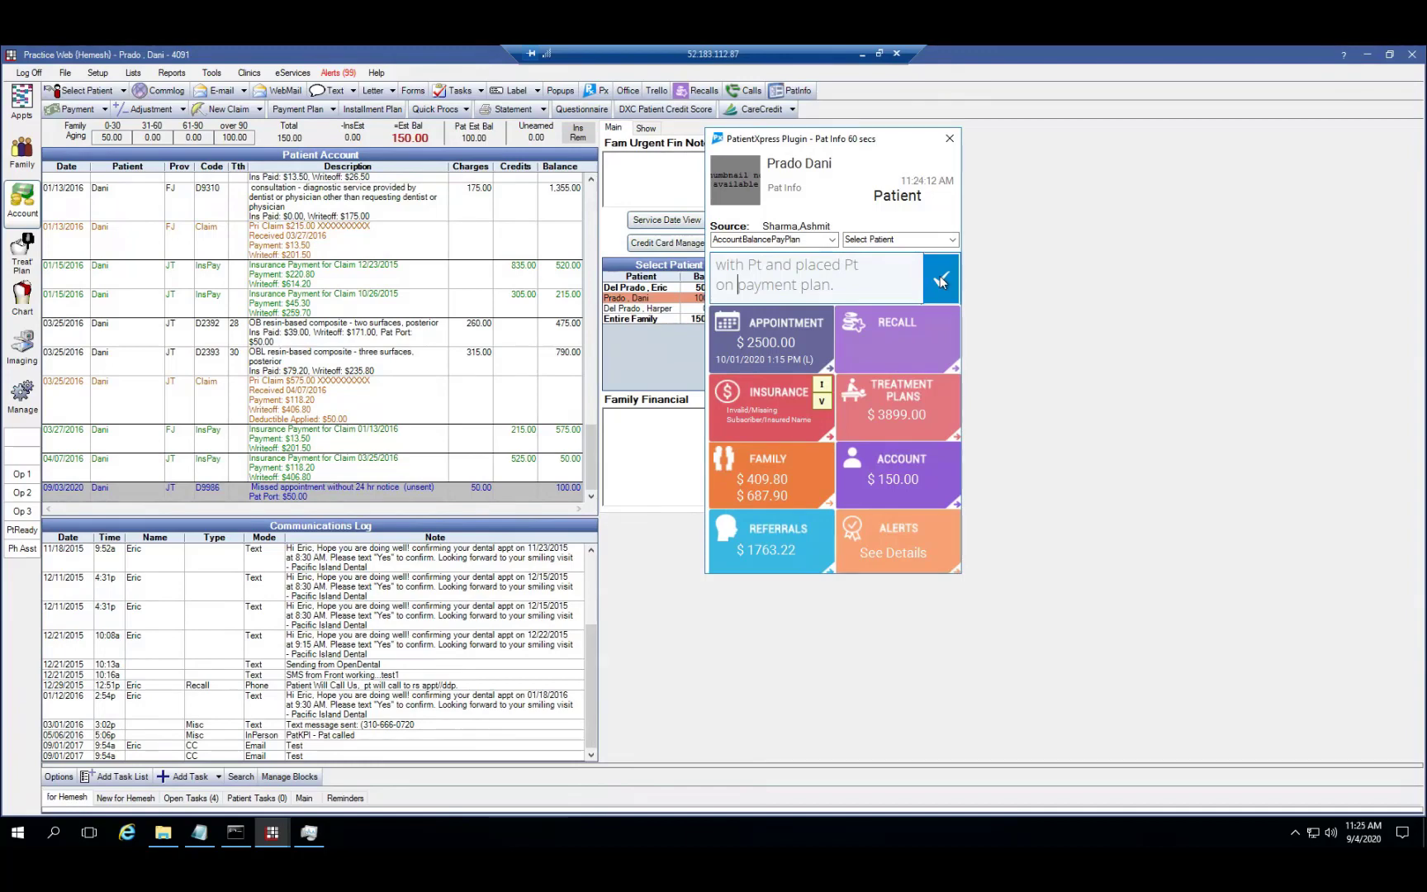
{"action": "left_click", "coordinate": [831, 241]}
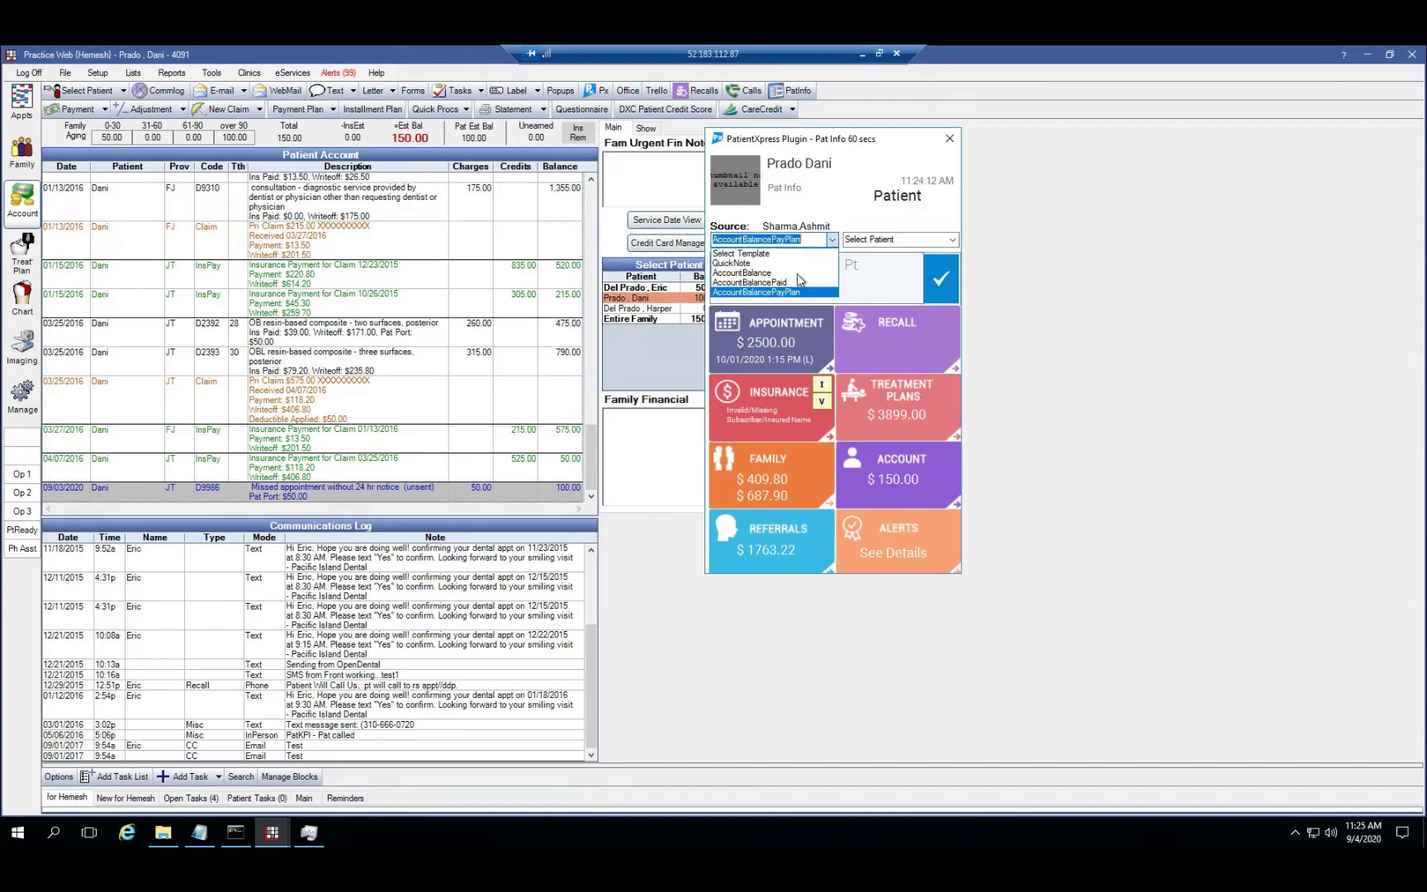
{"action": "left_click", "coordinate": [791, 294]}
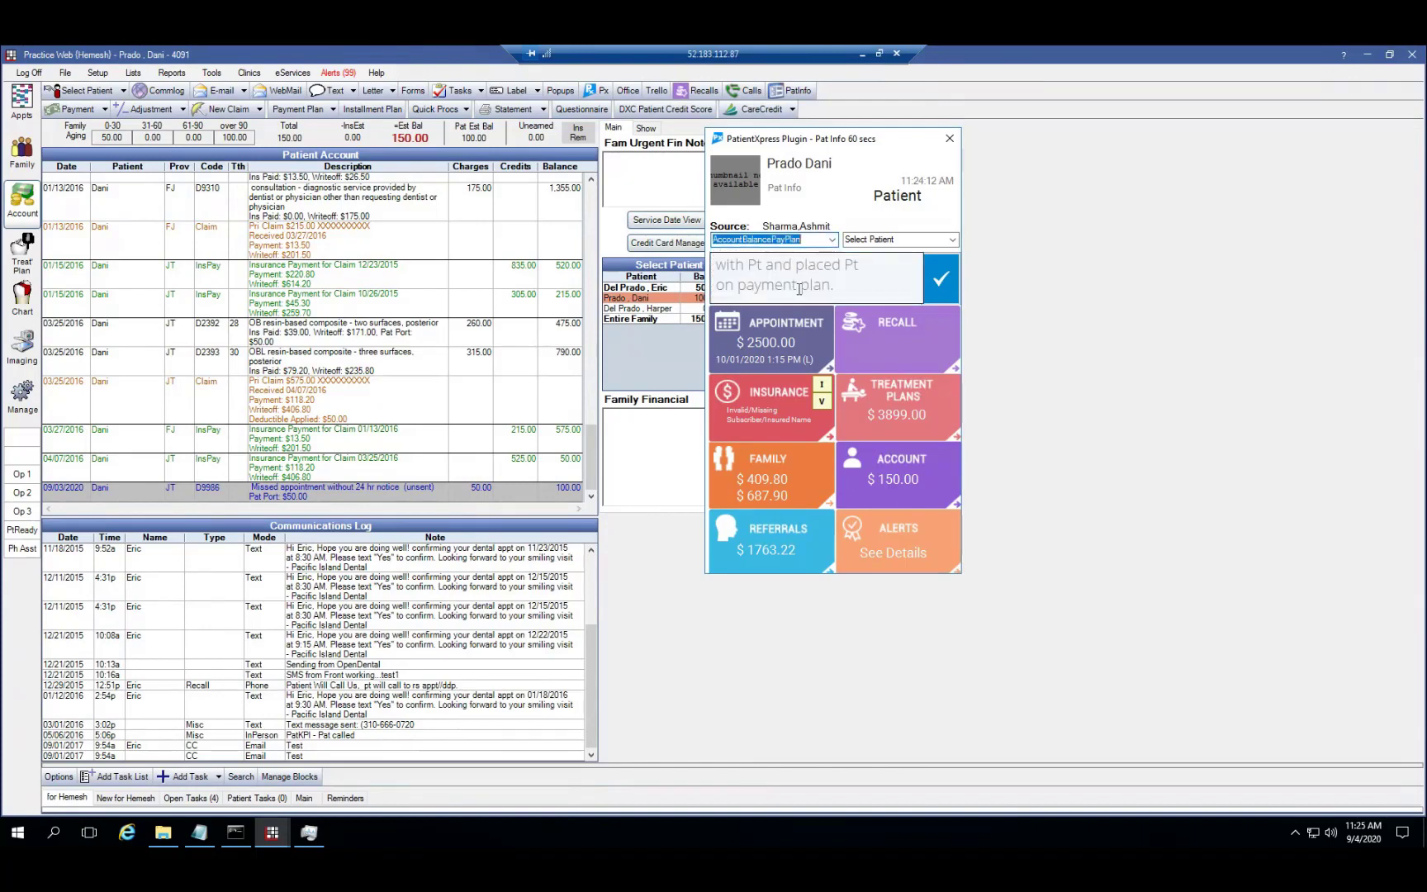
{"action": "left_click", "coordinate": [941, 291]}
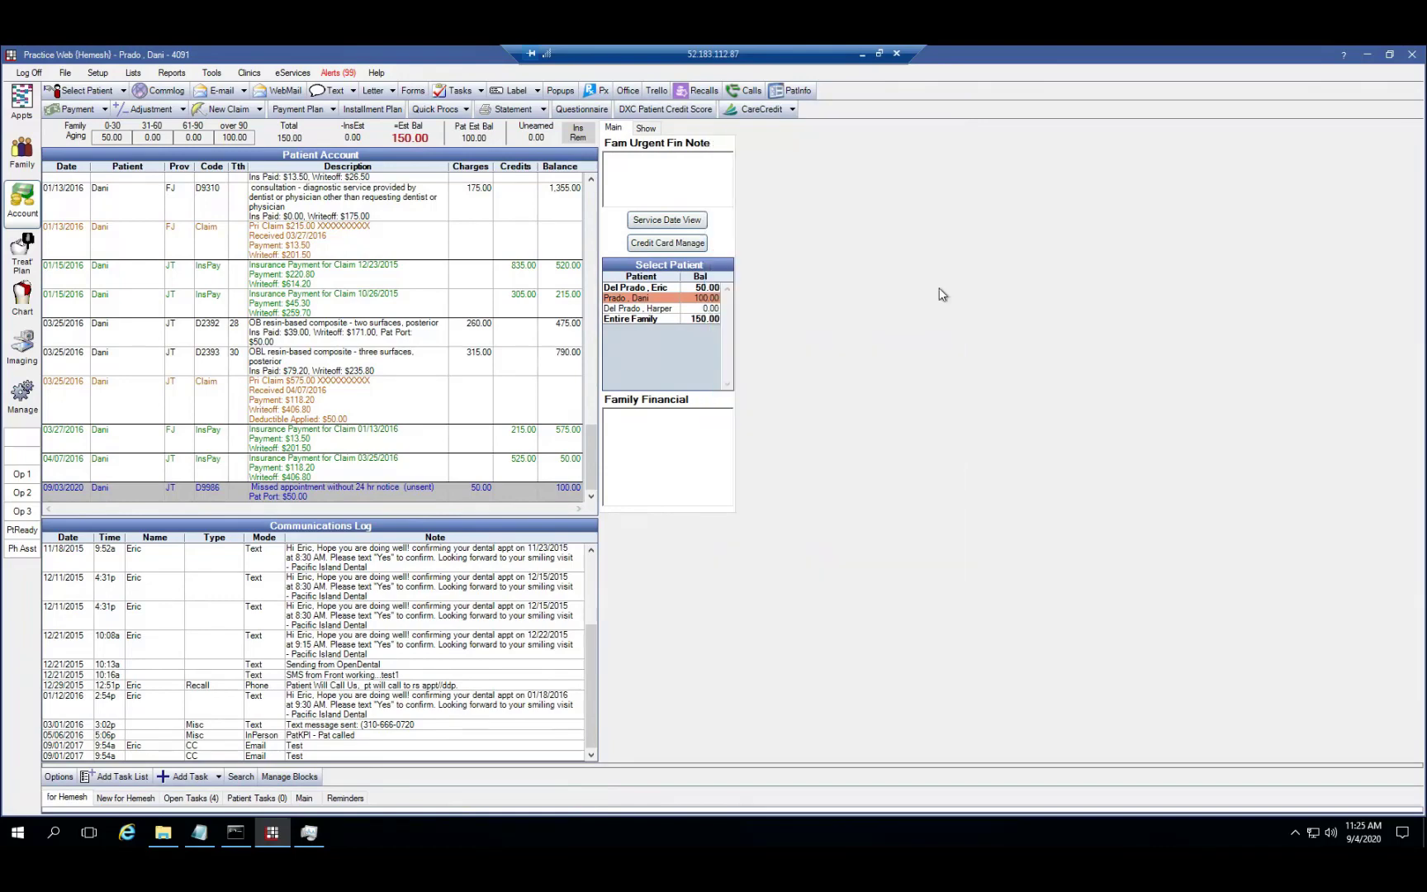
Review the 09/04/2020 Incoming Call Notes log entry, then reopen the Pat Info panel
{"action": "left_click", "coordinate": [31, 241]}
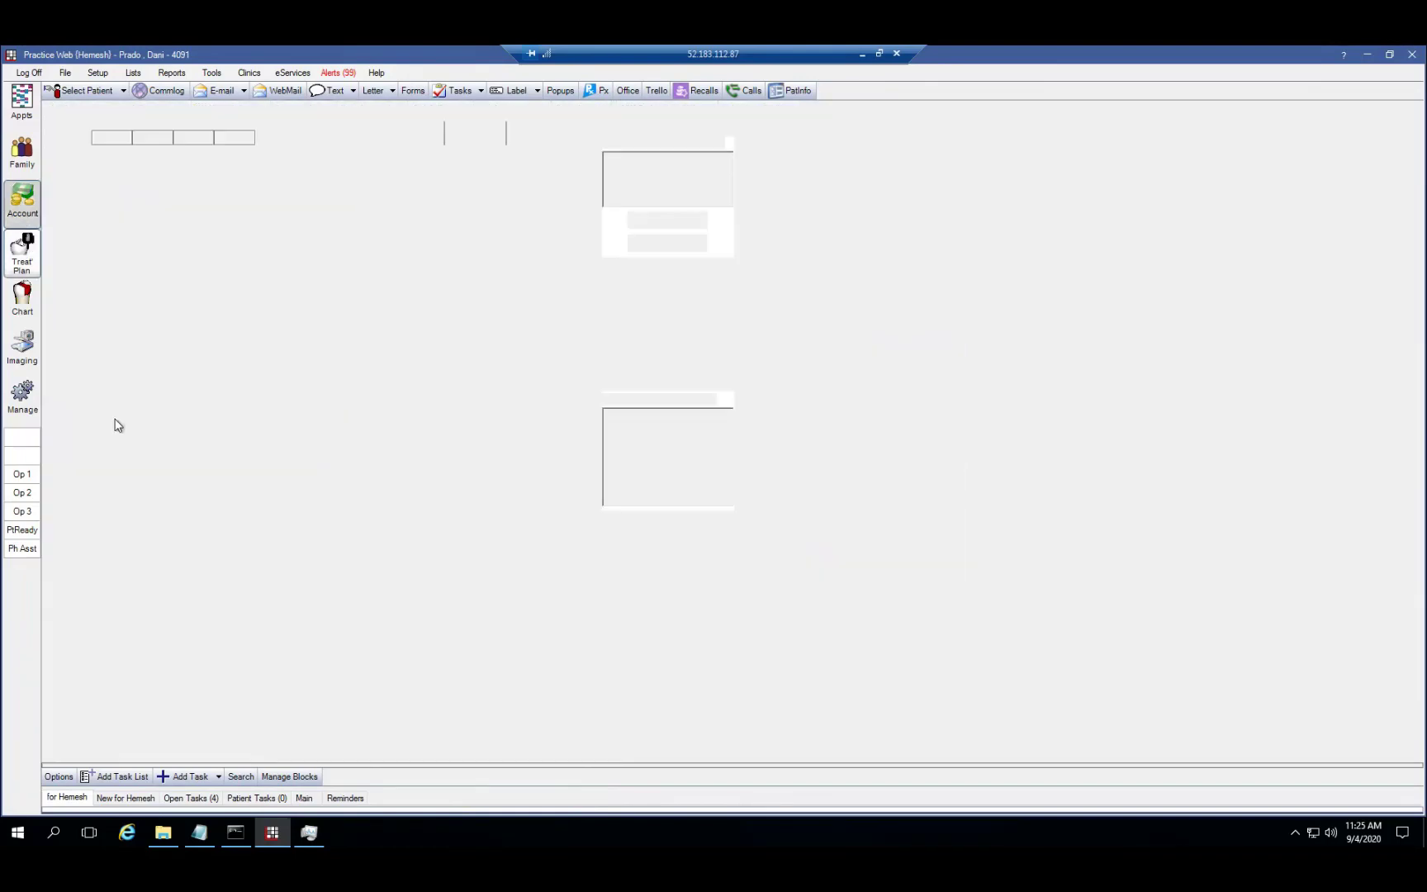
{"action": "left_click", "coordinate": [307, 753]}
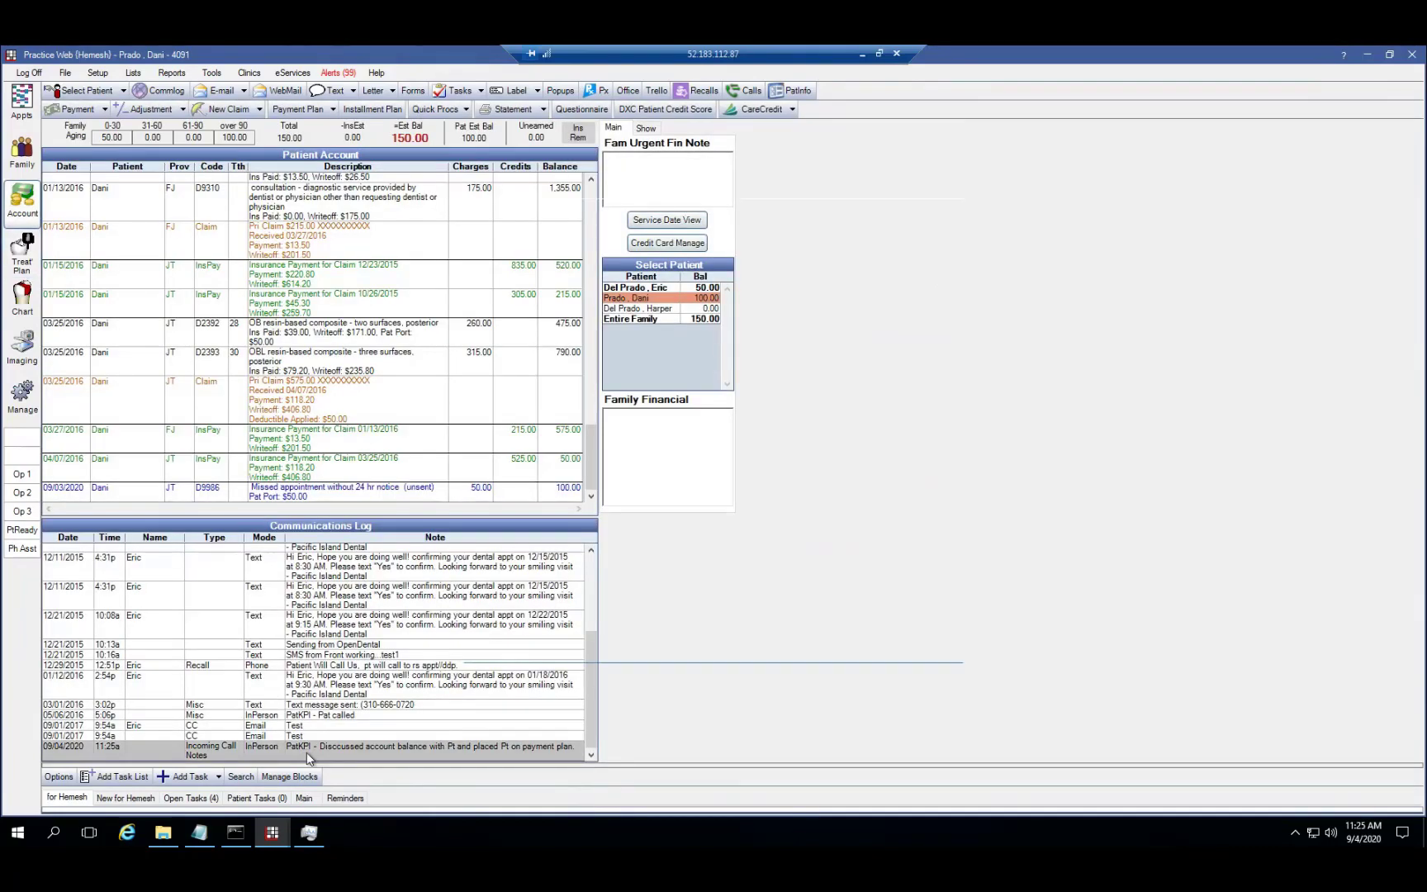
{"action": "double_click", "coordinate": [307, 753]}
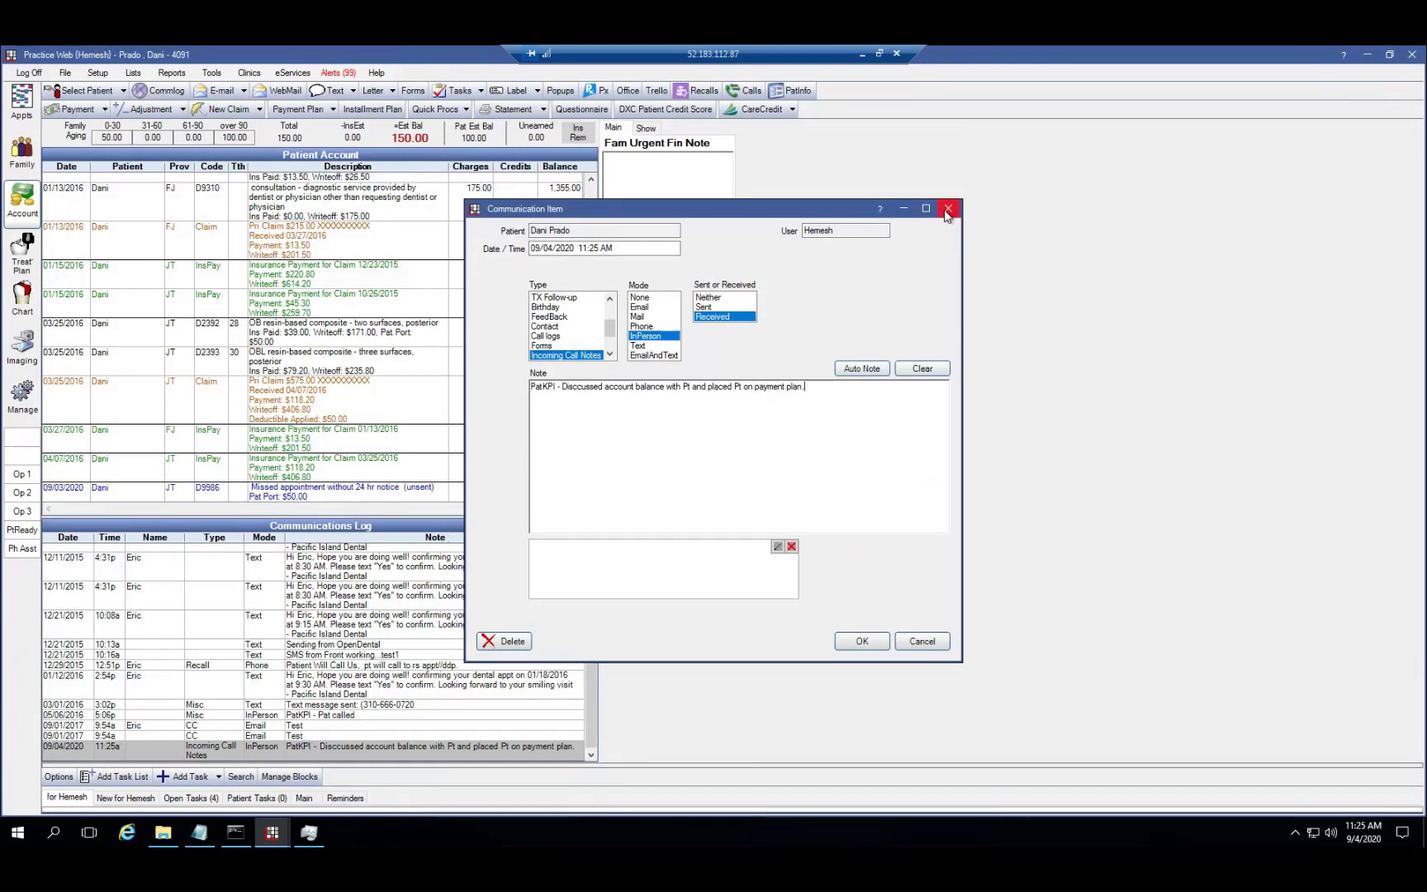
{"action": "left_click", "coordinate": [947, 211]}
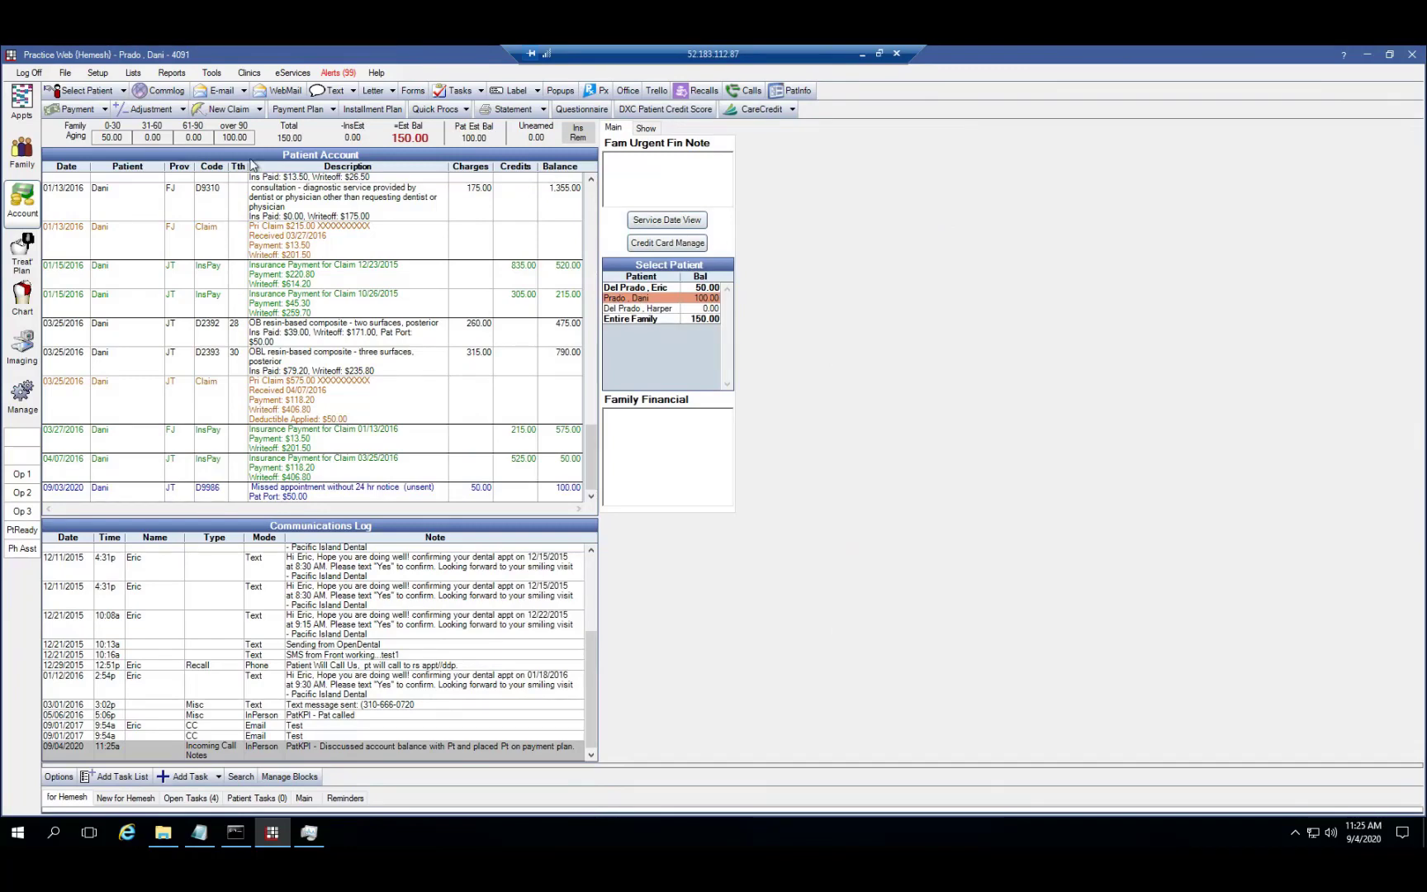
{"action": "left_click", "coordinate": [795, 90]}
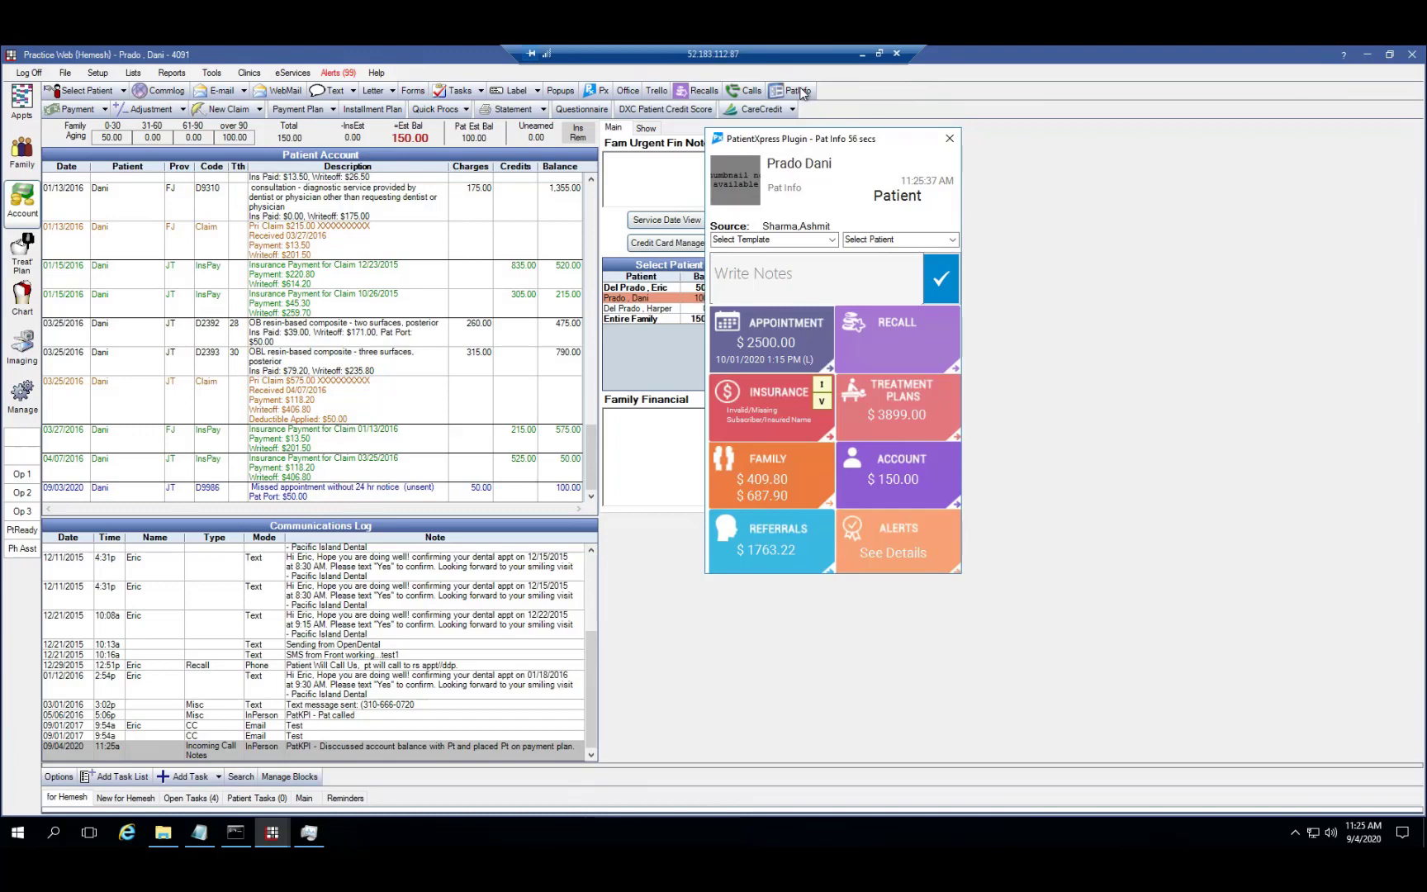
Save an AccountBalancePaid templated note for the patient and go to the Family module
{"action": "left_click", "coordinate": [833, 242]}
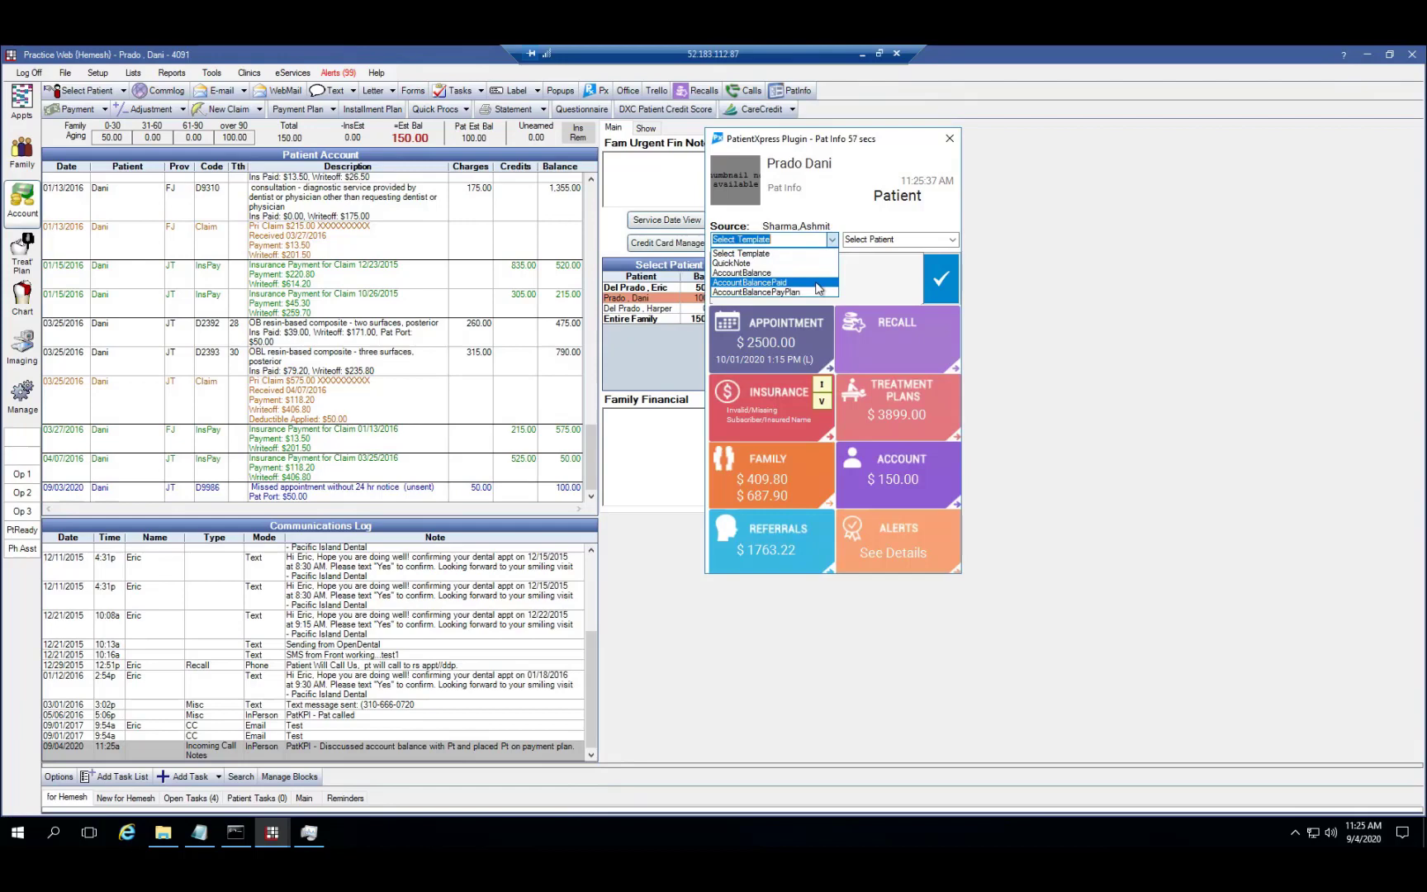
{"action": "left_click", "coordinate": [817, 284]}
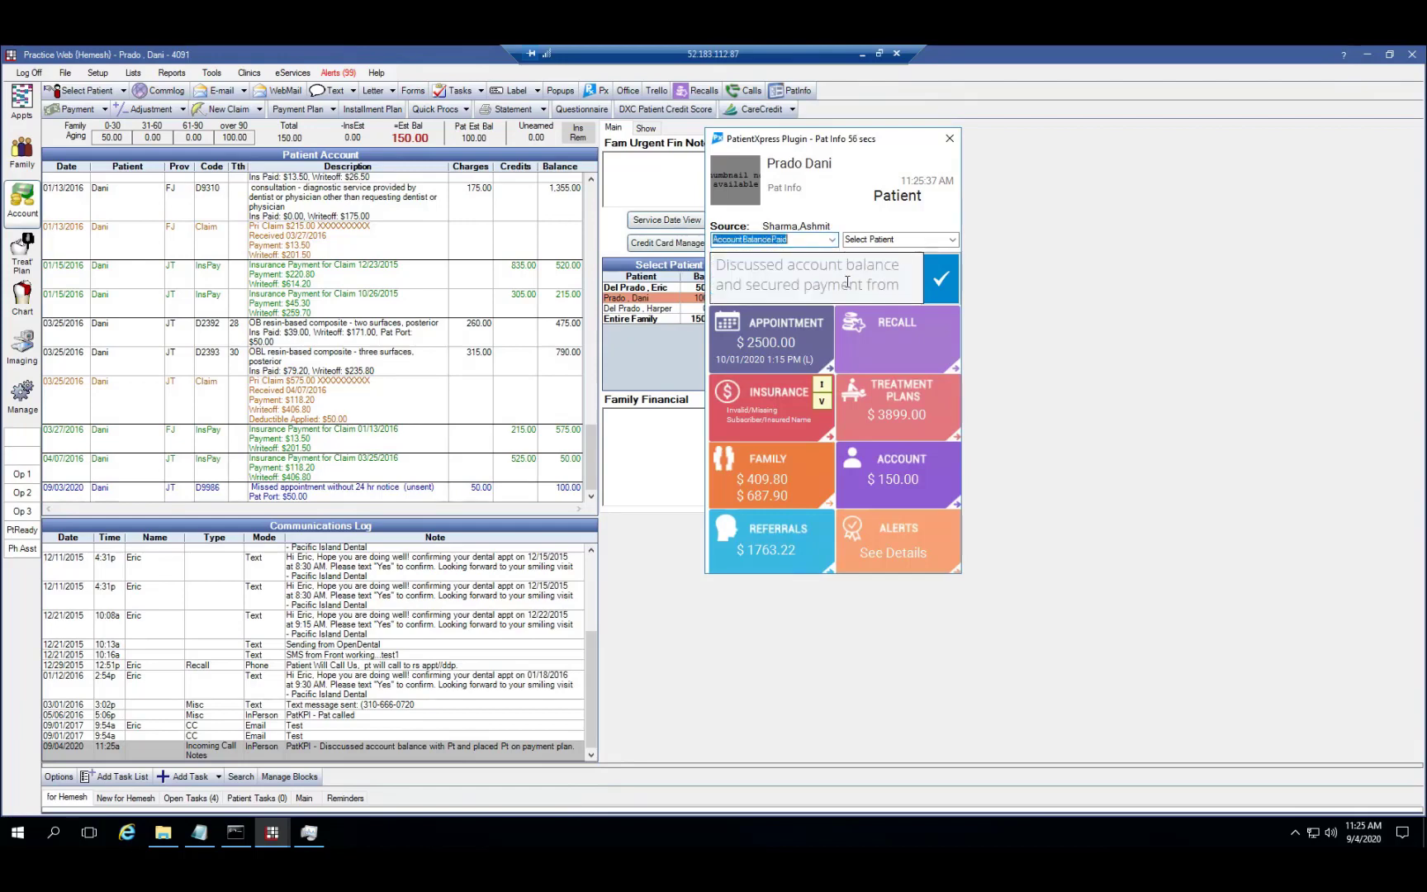
{"action": "left_click", "coordinate": [940, 284]}
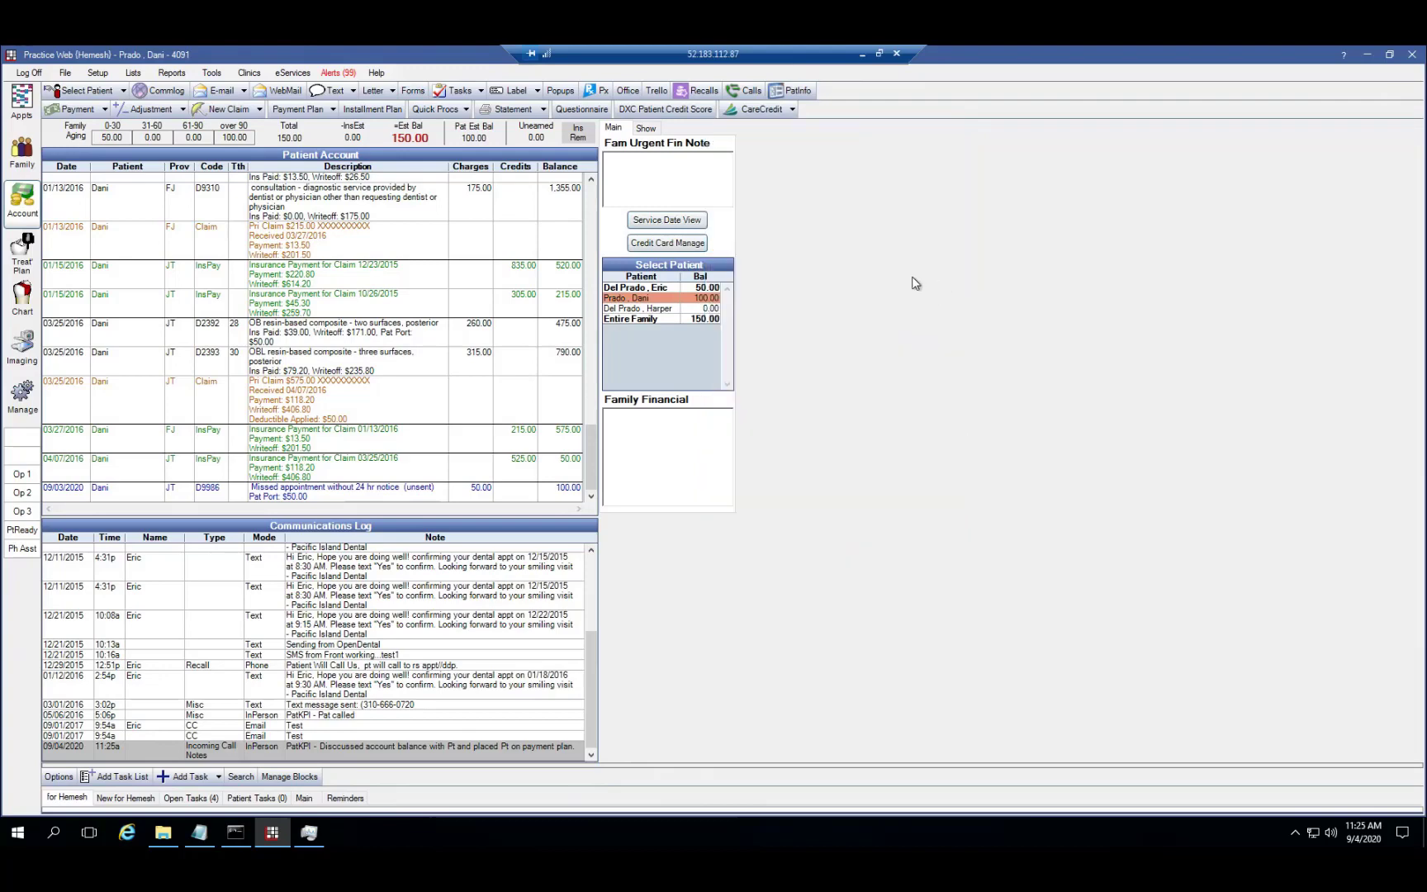
{"action": "left_click", "coordinate": [25, 157]}
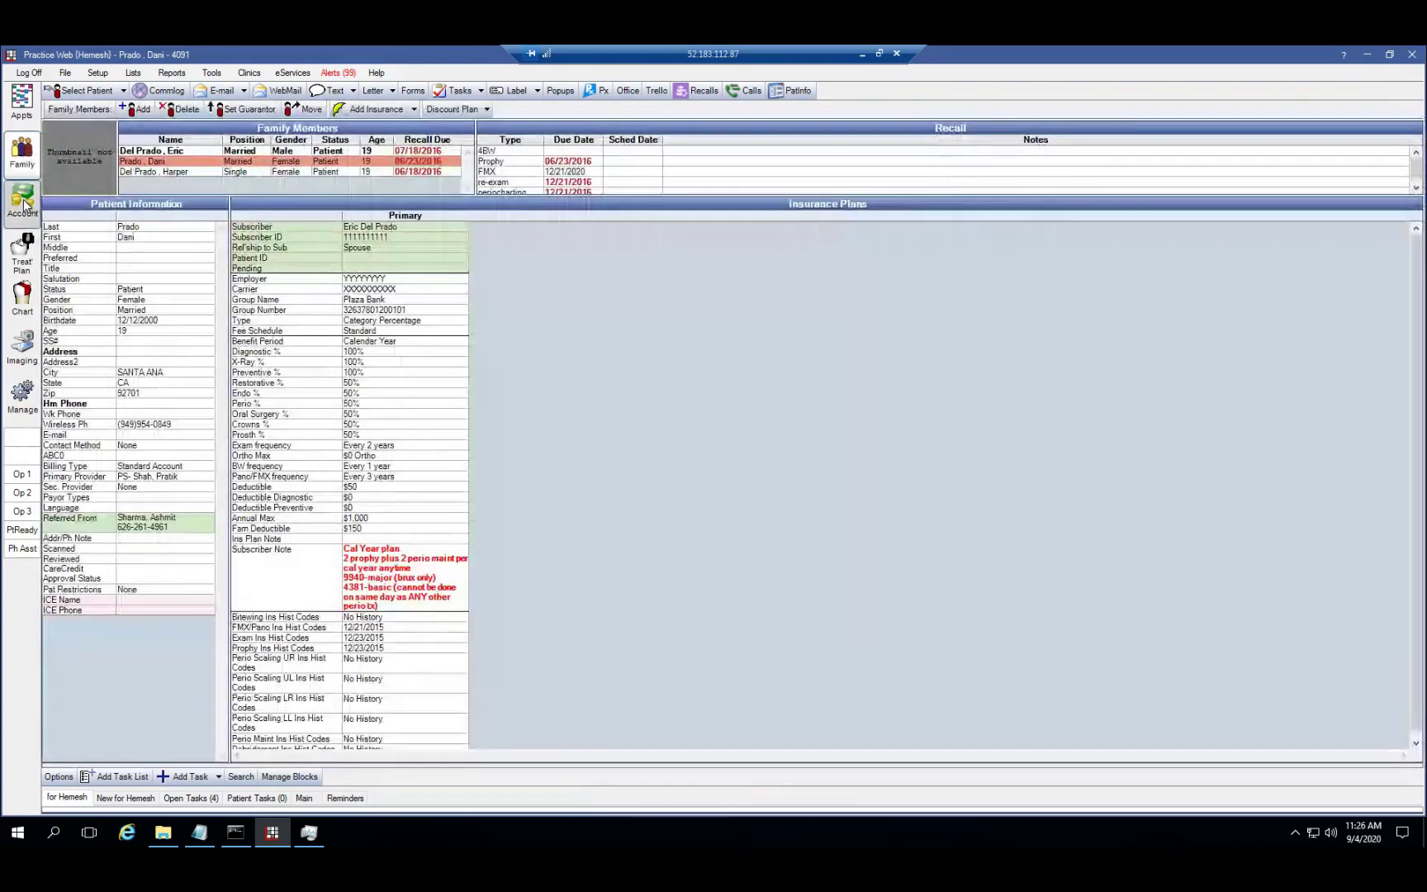
Review the newest Communications Log entry, the Incoming Call Notes about secured payment, in Account
{"action": "left_click", "coordinate": [24, 204]}
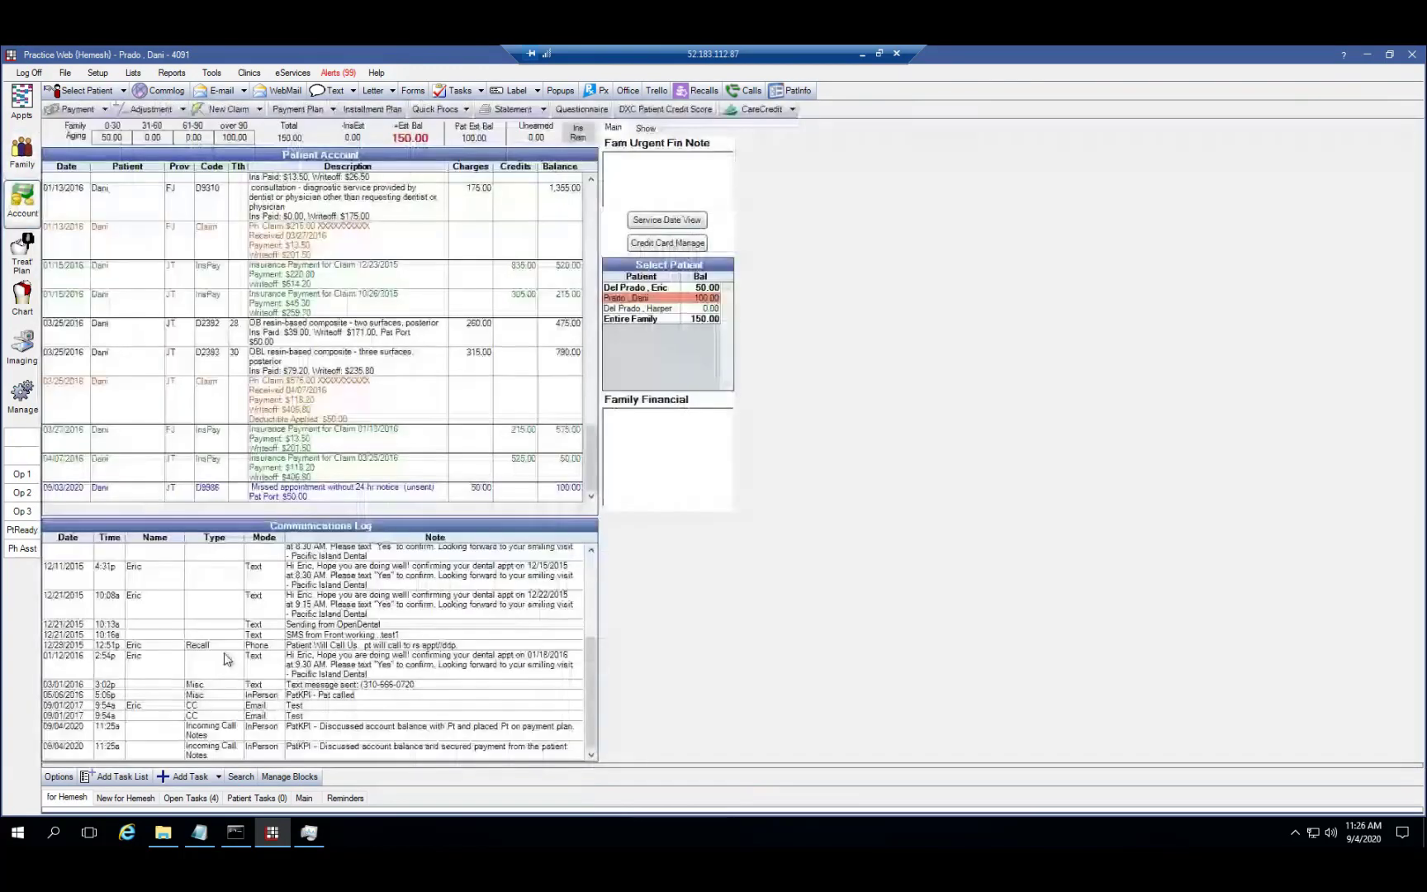
{"action": "left_click", "coordinate": [328, 746]}
{"action": "double_click", "coordinate": [328, 746]}
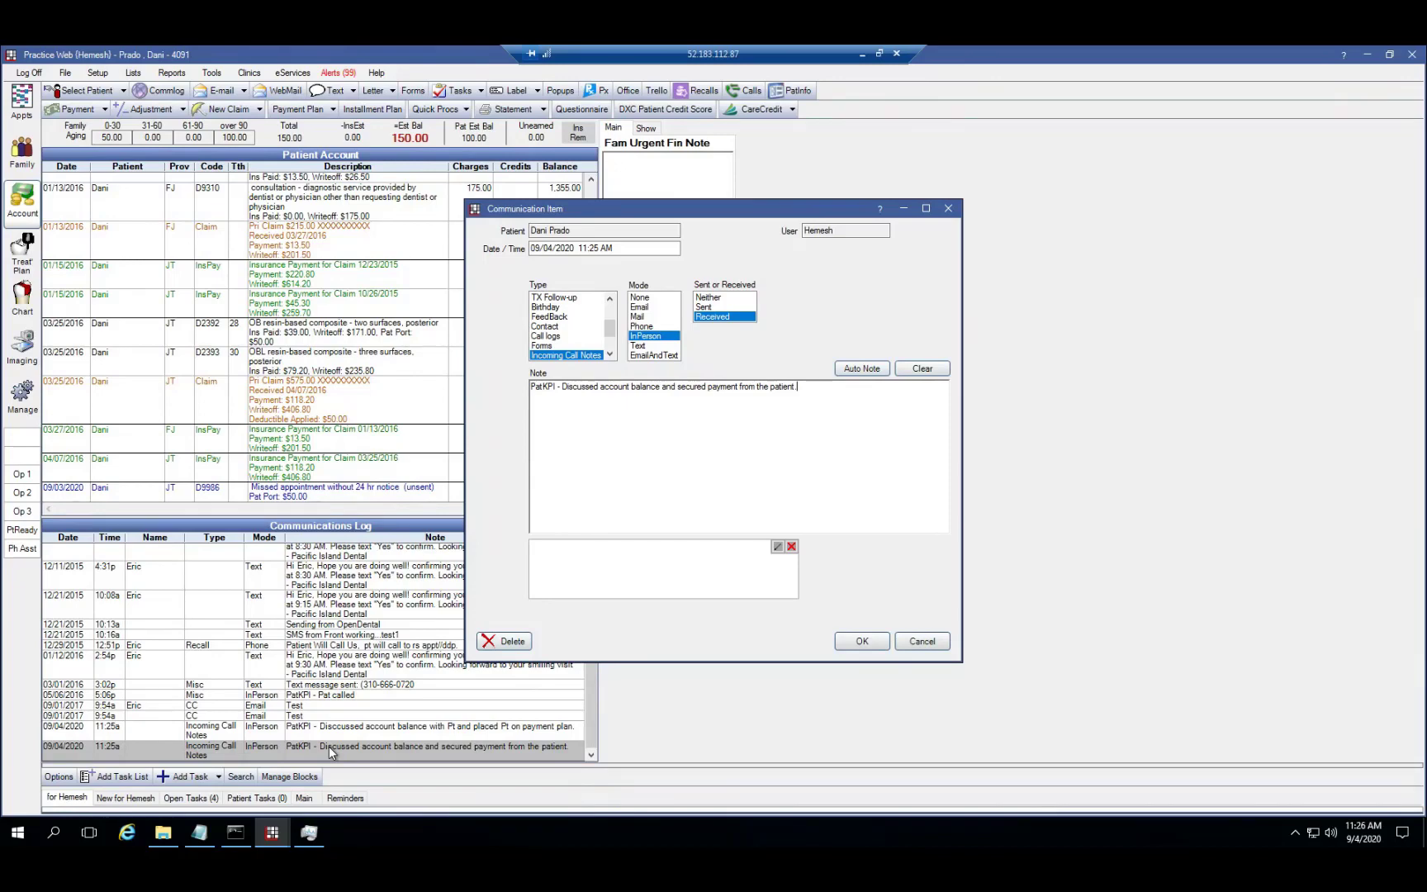
{"action": "left_click", "coordinate": [949, 209]}
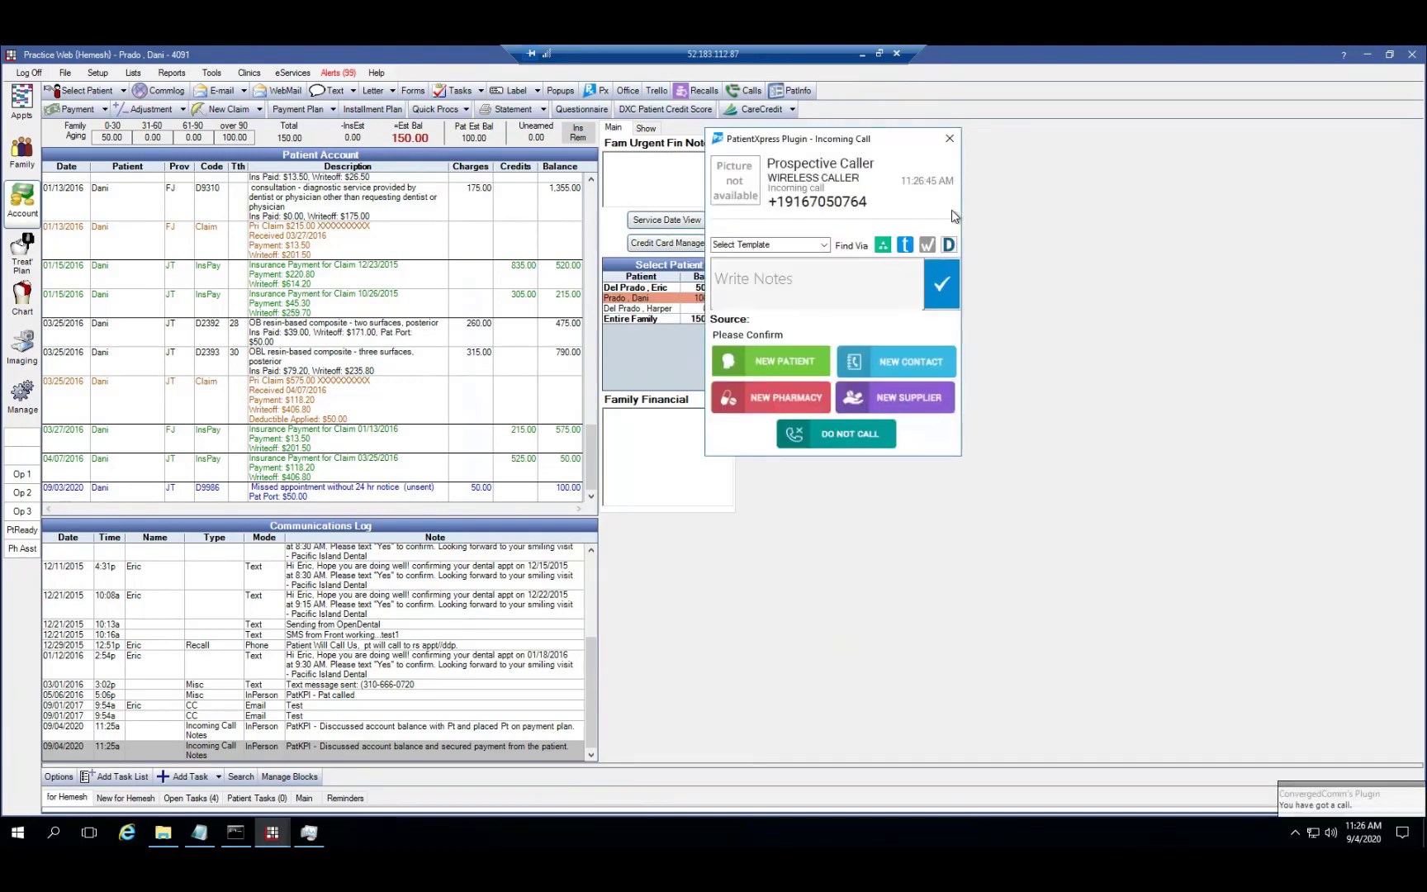
Move the incoming-call popup aside, check the caller's carrier details, then look the number up on truecaller
{"action": "left_click_drag", "start_coordinate": [838, 145], "coordinate": [991, 213]}
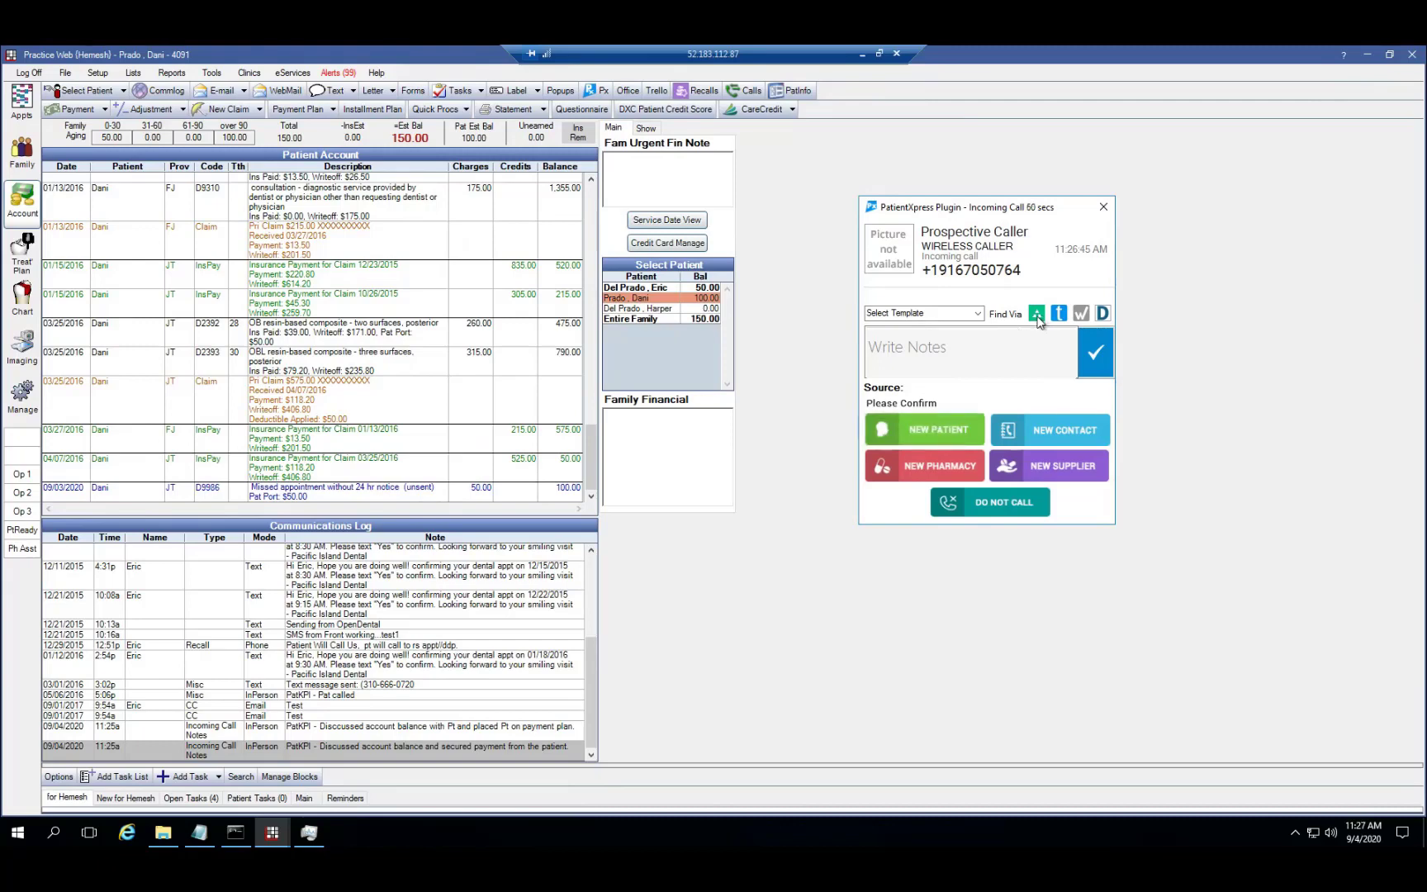
{"action": "left_click", "coordinate": [1037, 315]}
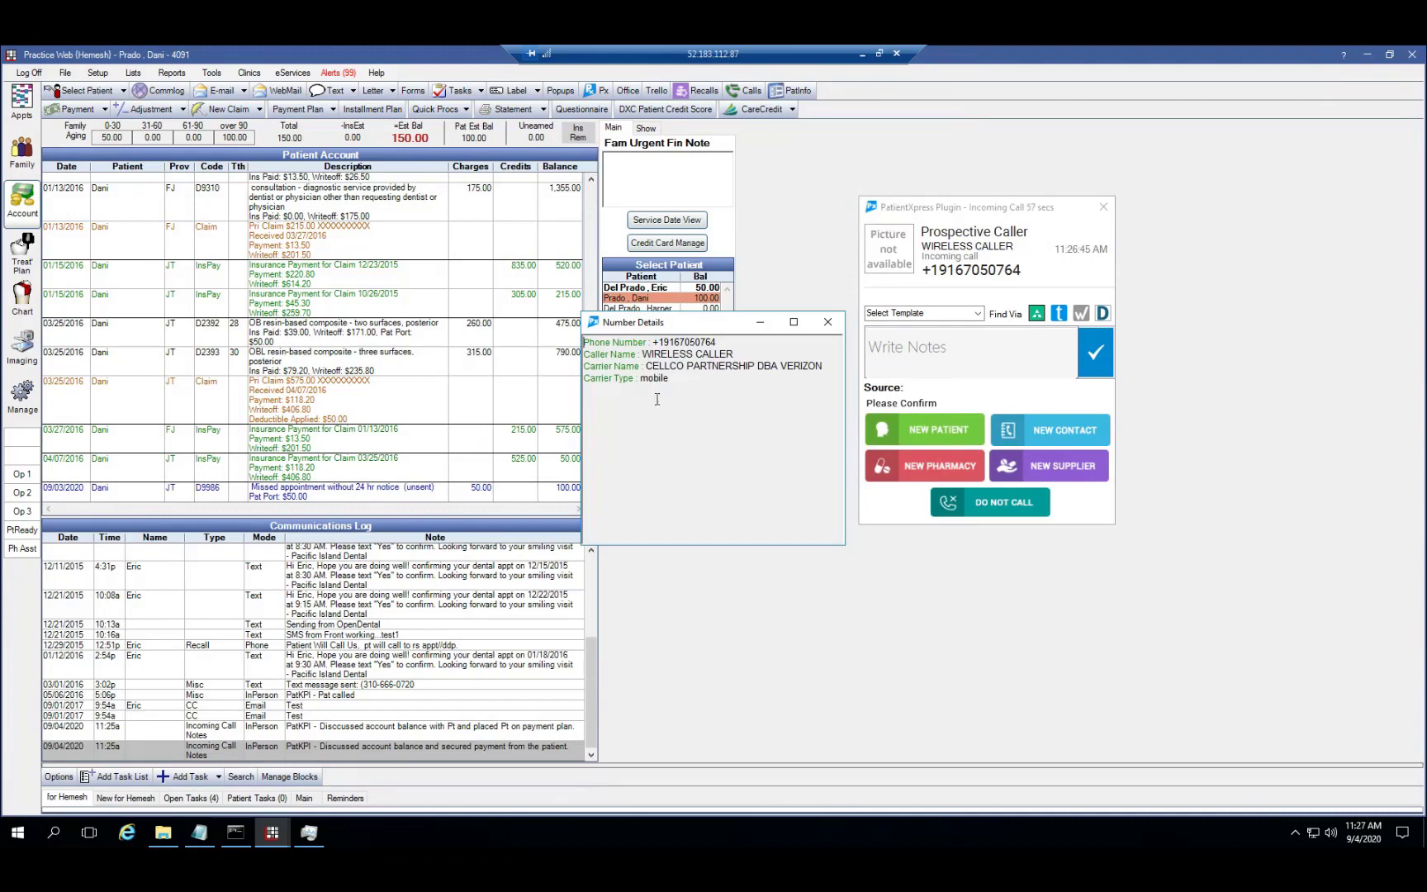
{"action": "left_click_drag", "start_coordinate": [670, 380], "coordinate": [575, 383]}
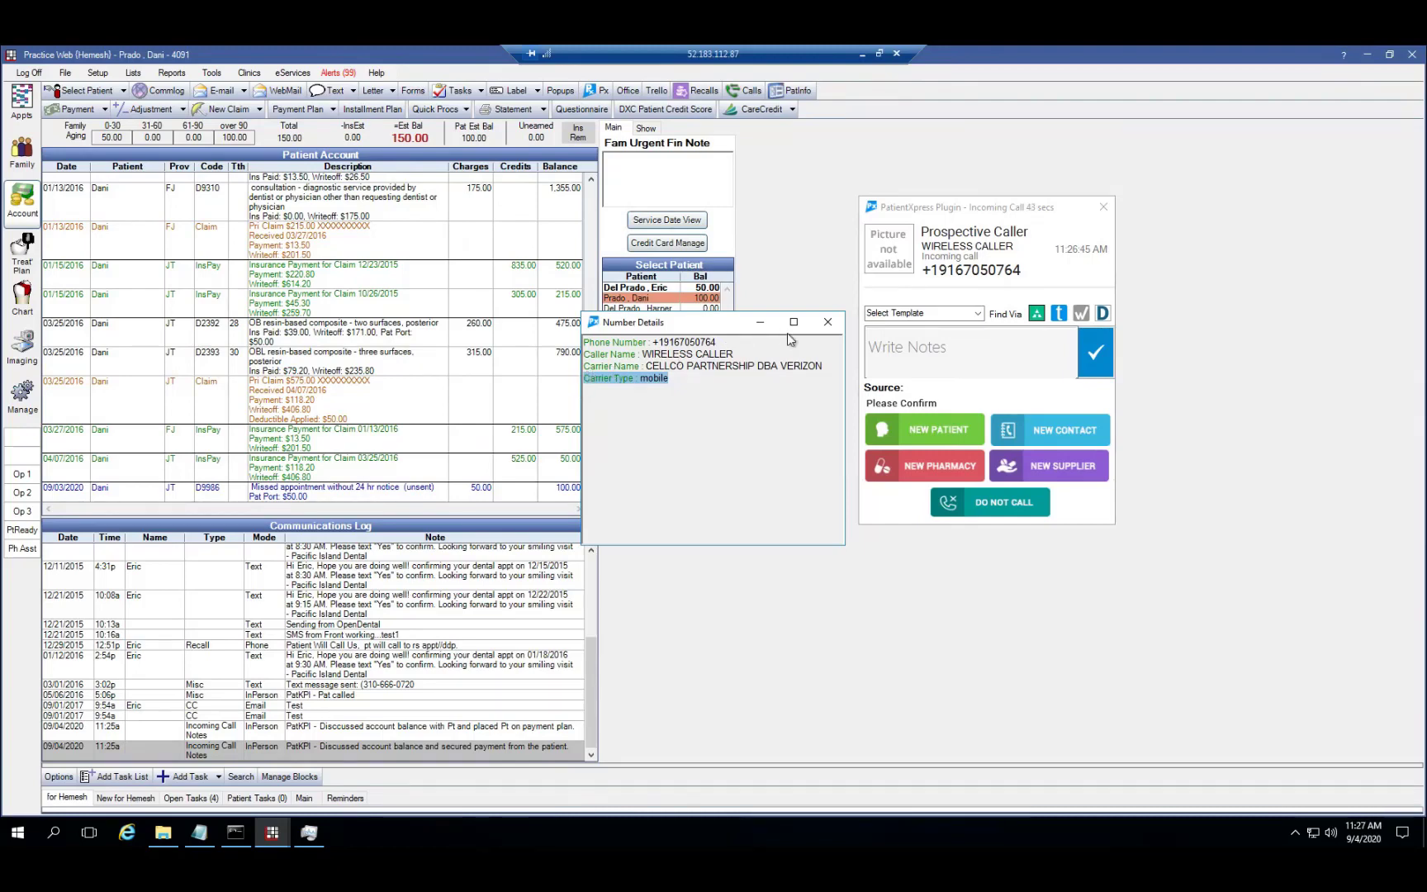
{"action": "left_click", "coordinate": [826, 326]}
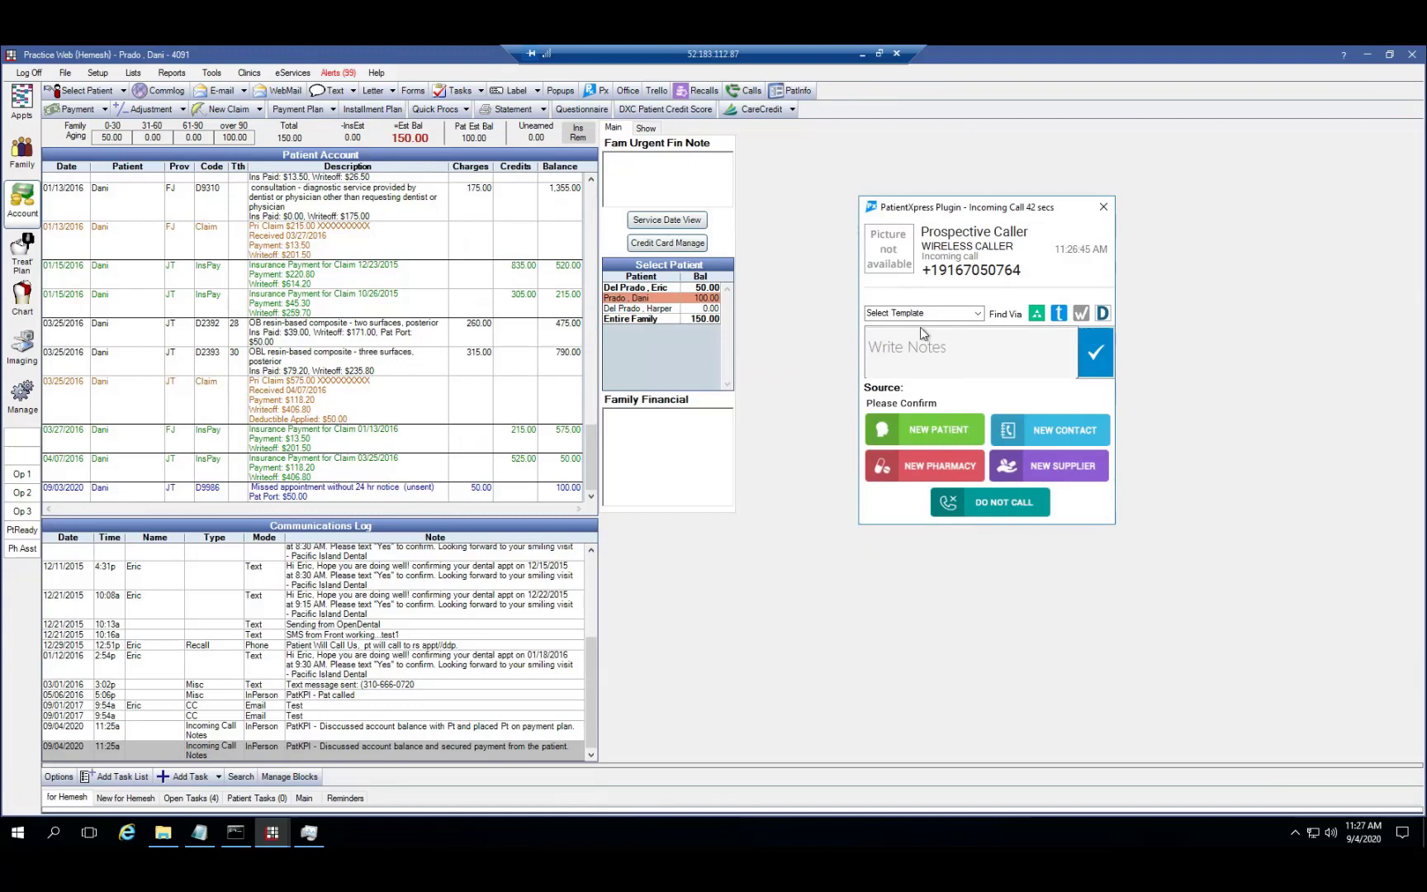
{"action": "left_click", "coordinate": [1058, 315]}
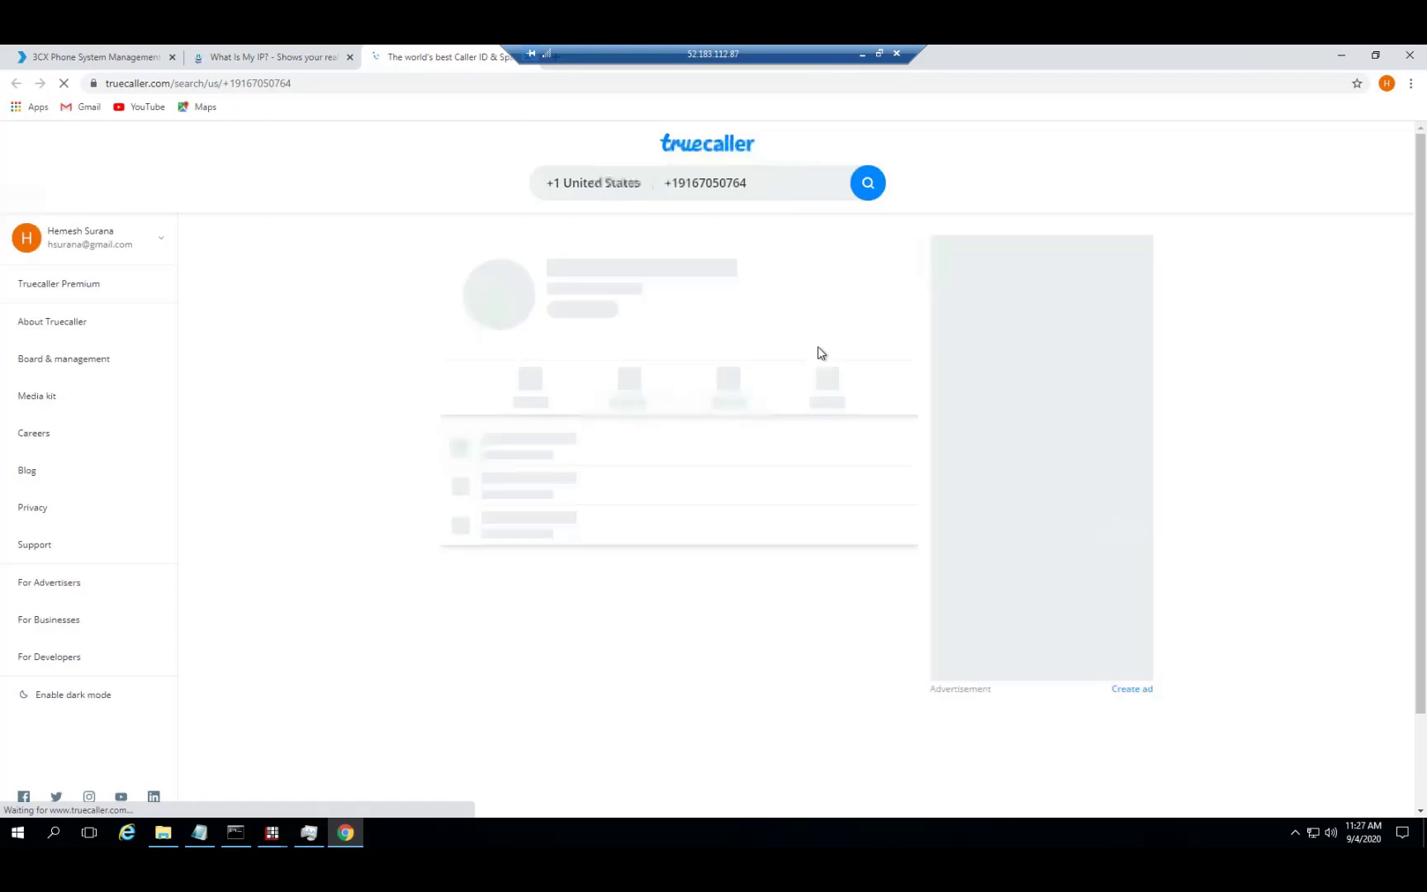
Run the truecaller search for the number, then bring the PatientXpress incoming-call popup forward
{"action": "left_click", "coordinate": [866, 186]}
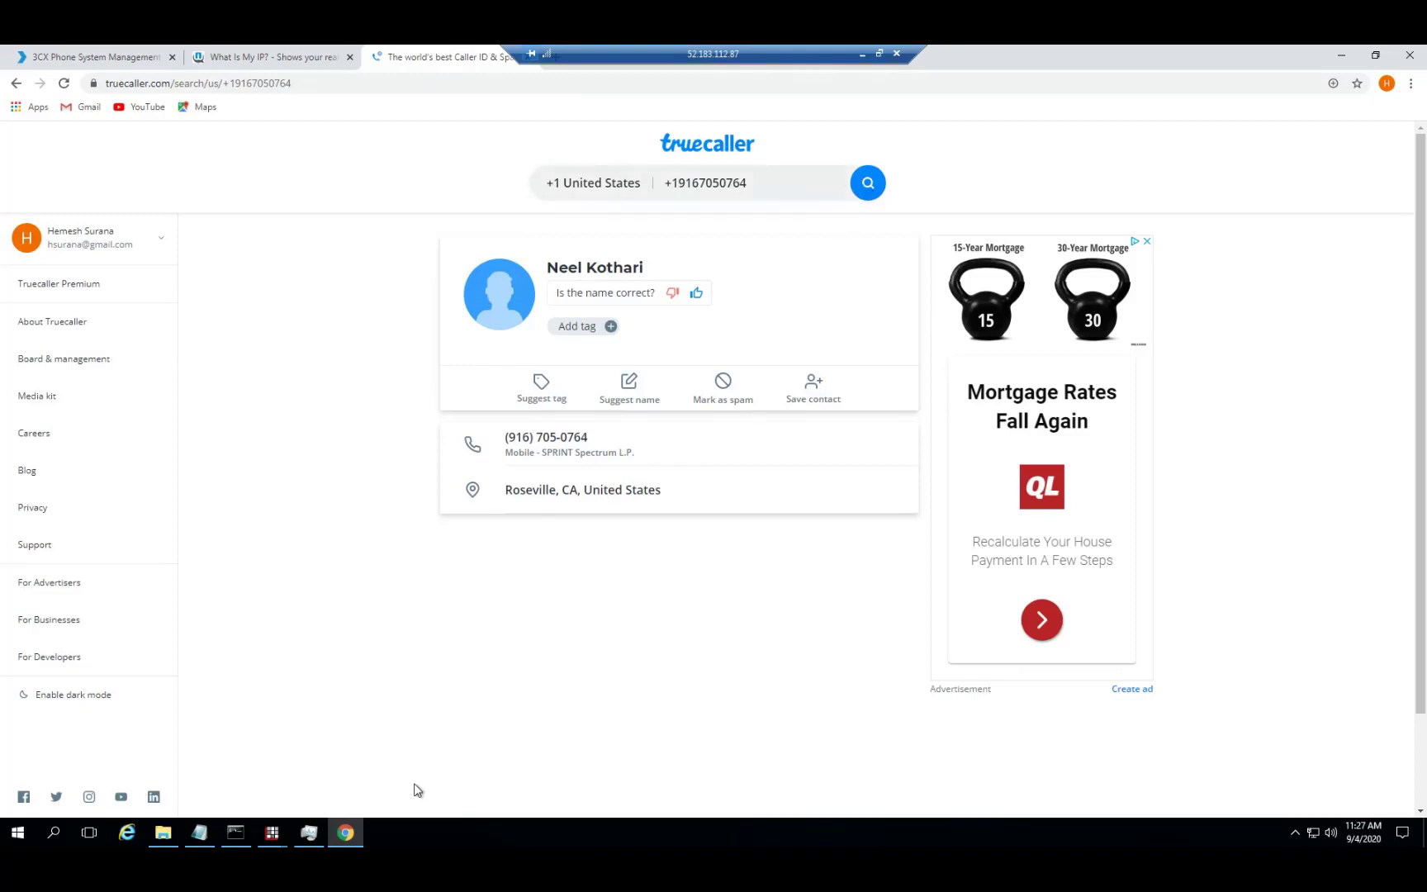
{"action": "left_click", "coordinate": [271, 839]}
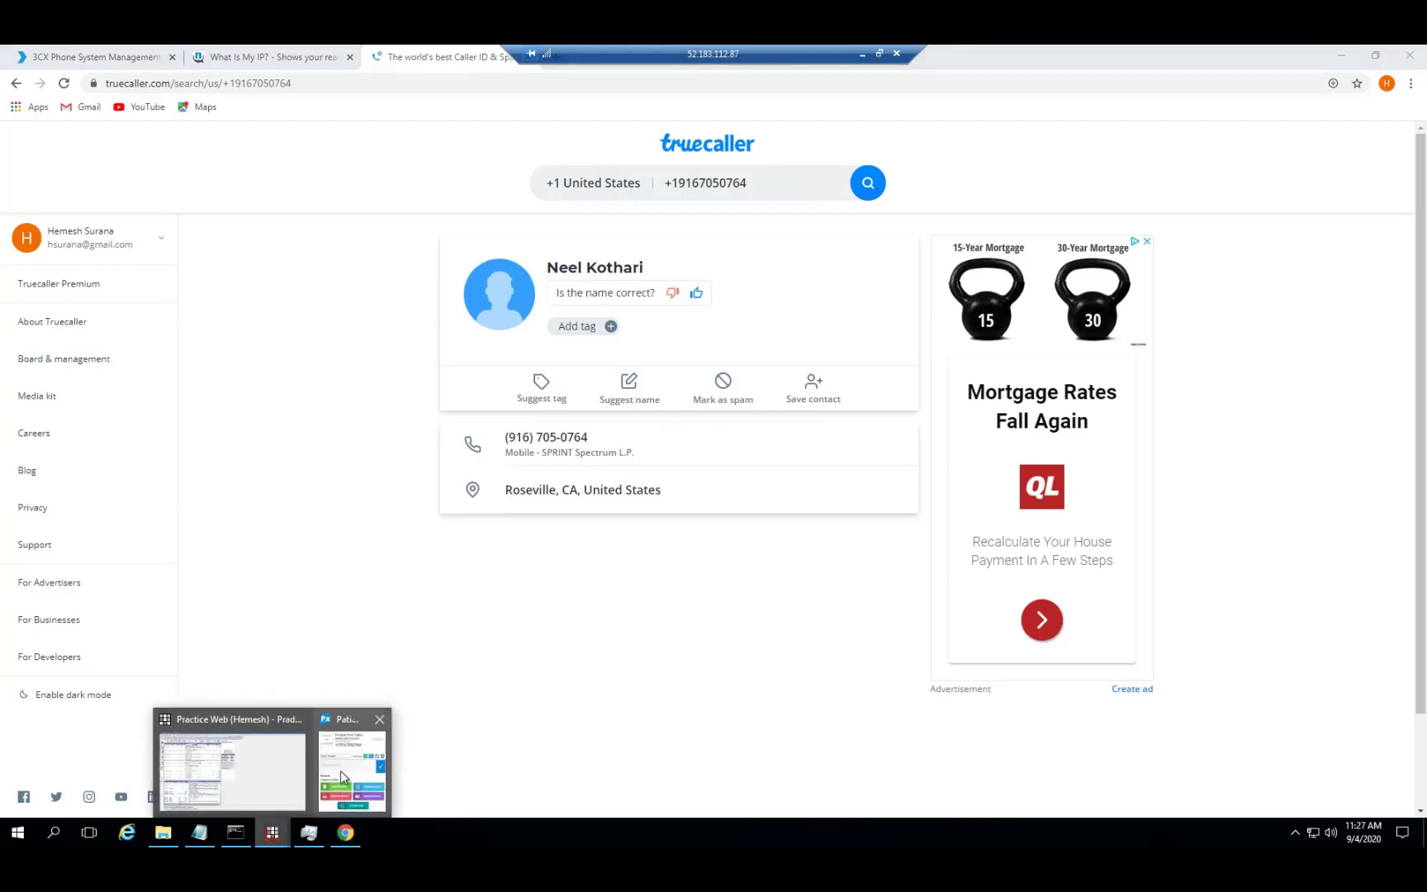
{"action": "left_click", "coordinate": [345, 774]}
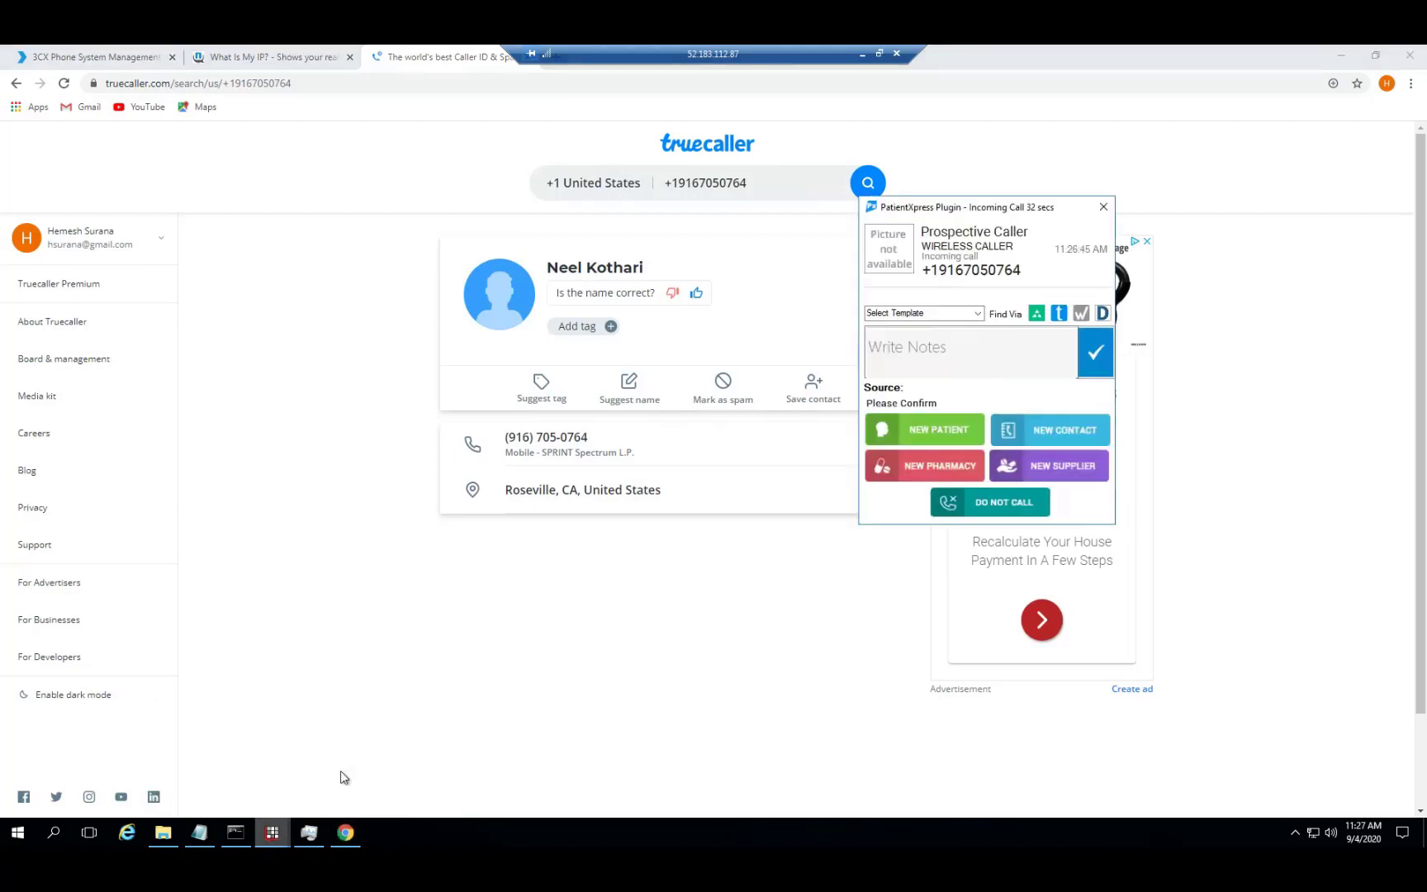
{"action": "left_click", "coordinate": [270, 836]}
From the incoming-call popup, add the prospective caller as a new patient and confirm
{"action": "left_click", "coordinate": [251, 801]}
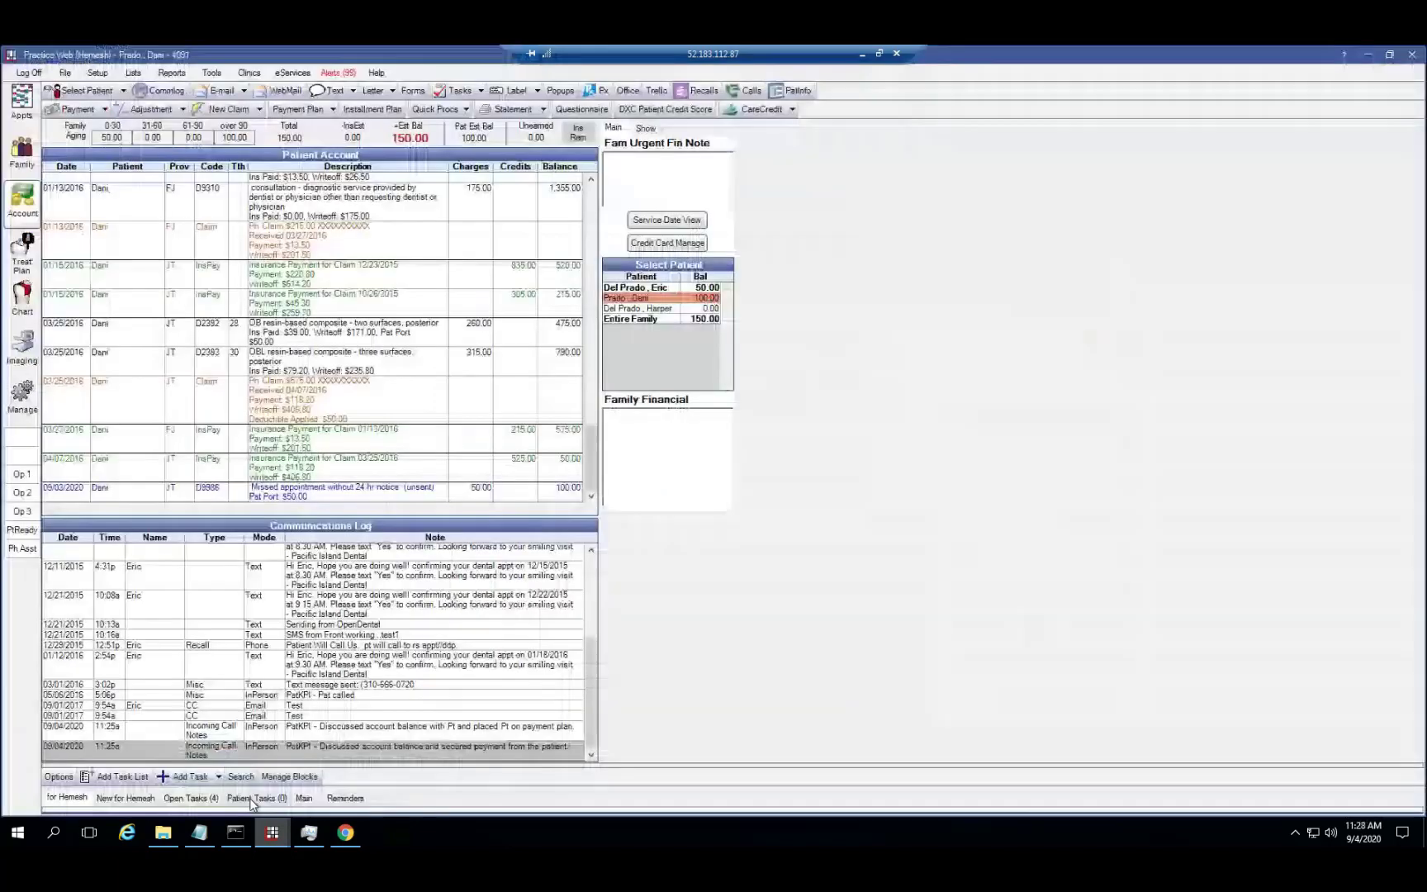
{"action": "left_click", "coordinate": [275, 836]}
{"action": "left_click", "coordinate": [349, 767]}
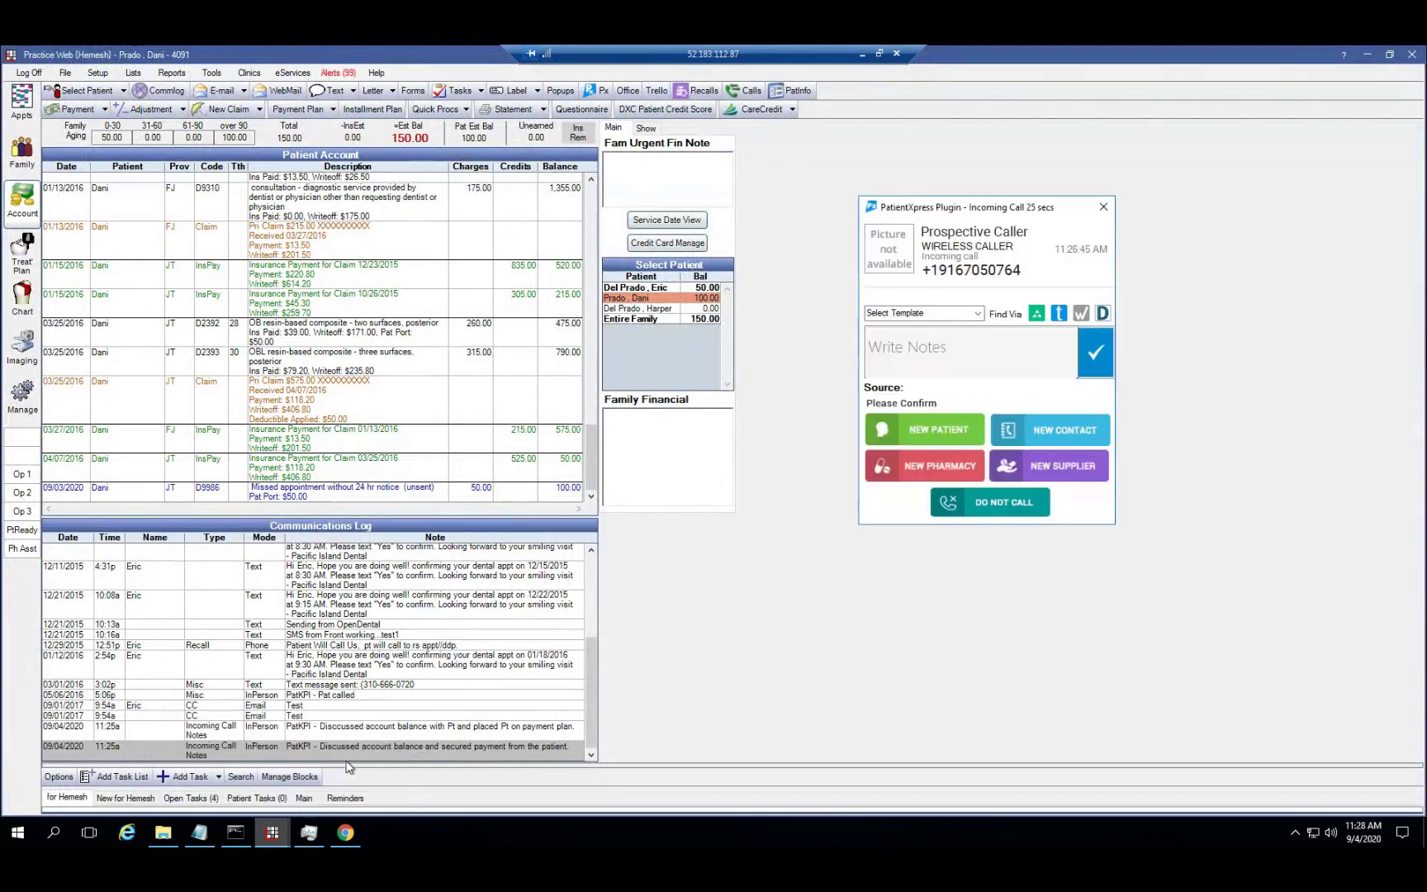
{"action": "left_click", "coordinate": [925, 438]}
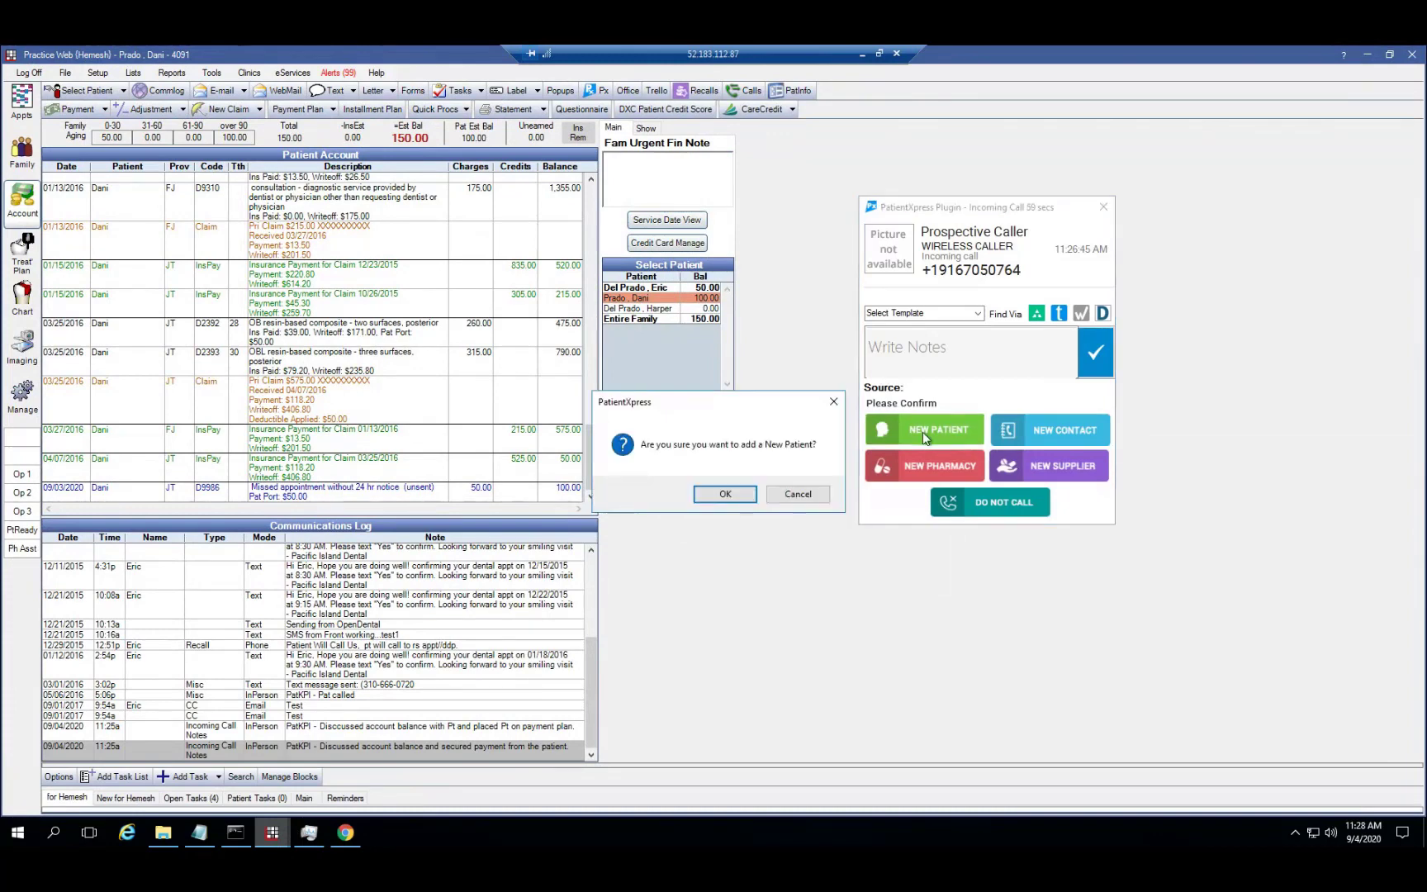
{"action": "left_click", "coordinate": [727, 494]}
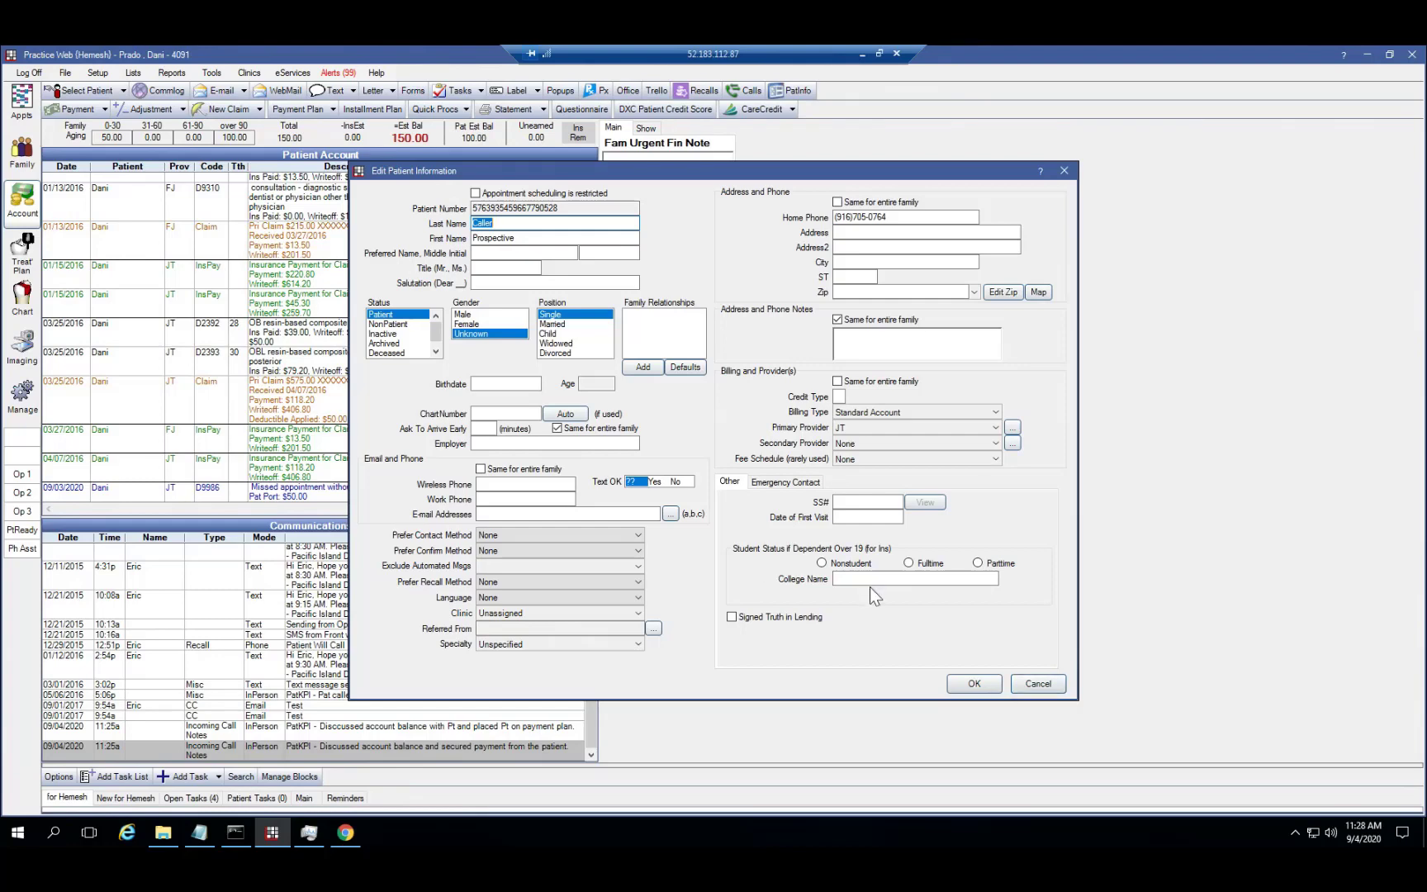
Enter the new patient's last and first name in Edit Patient Information
{"action": "key", "text": "Tab"}
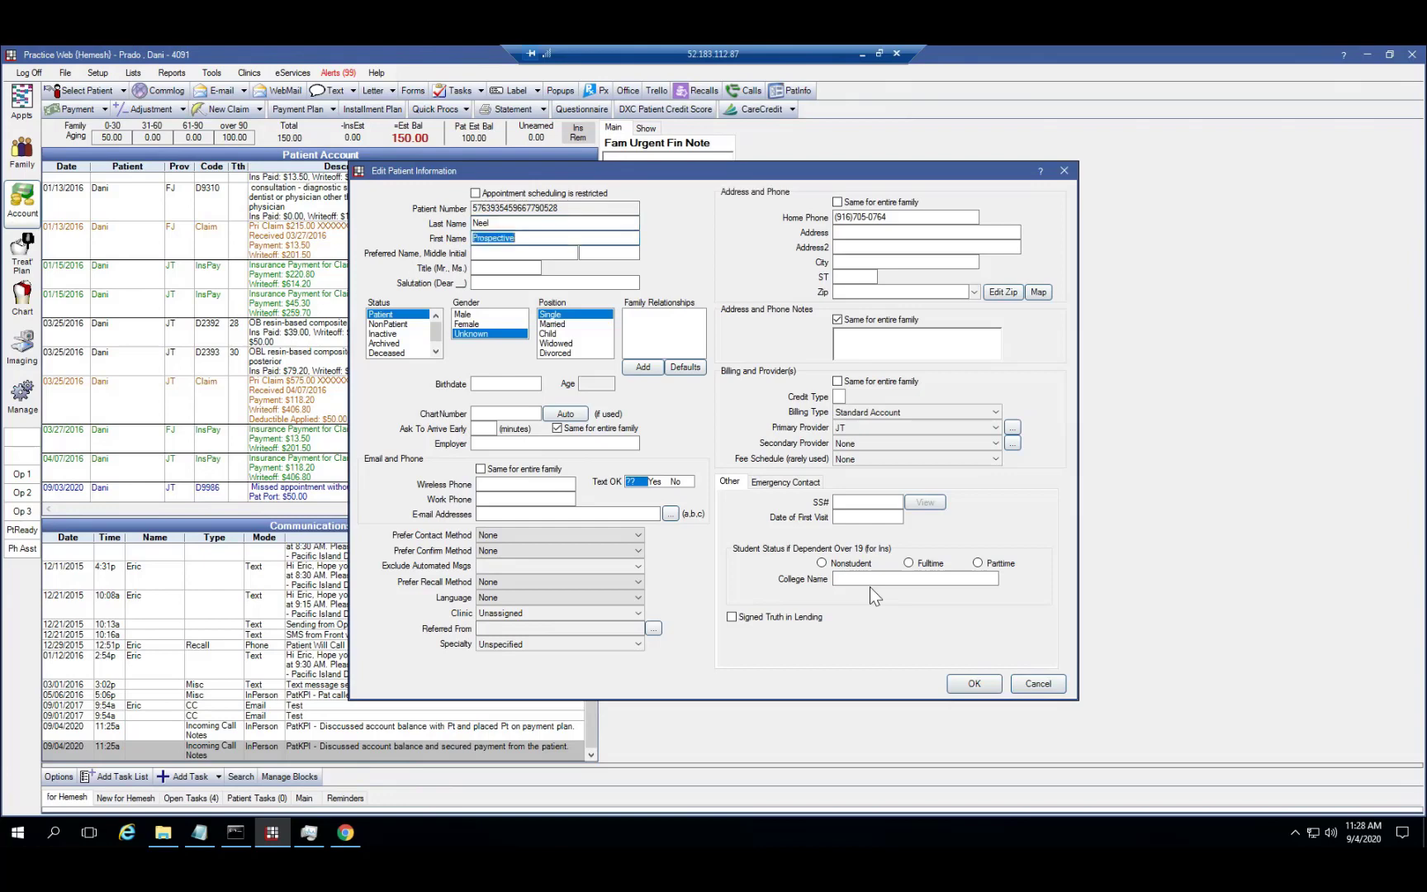
Assign the patient to clinic MV and save the record
{"action": "left_click", "coordinate": [977, 684]}
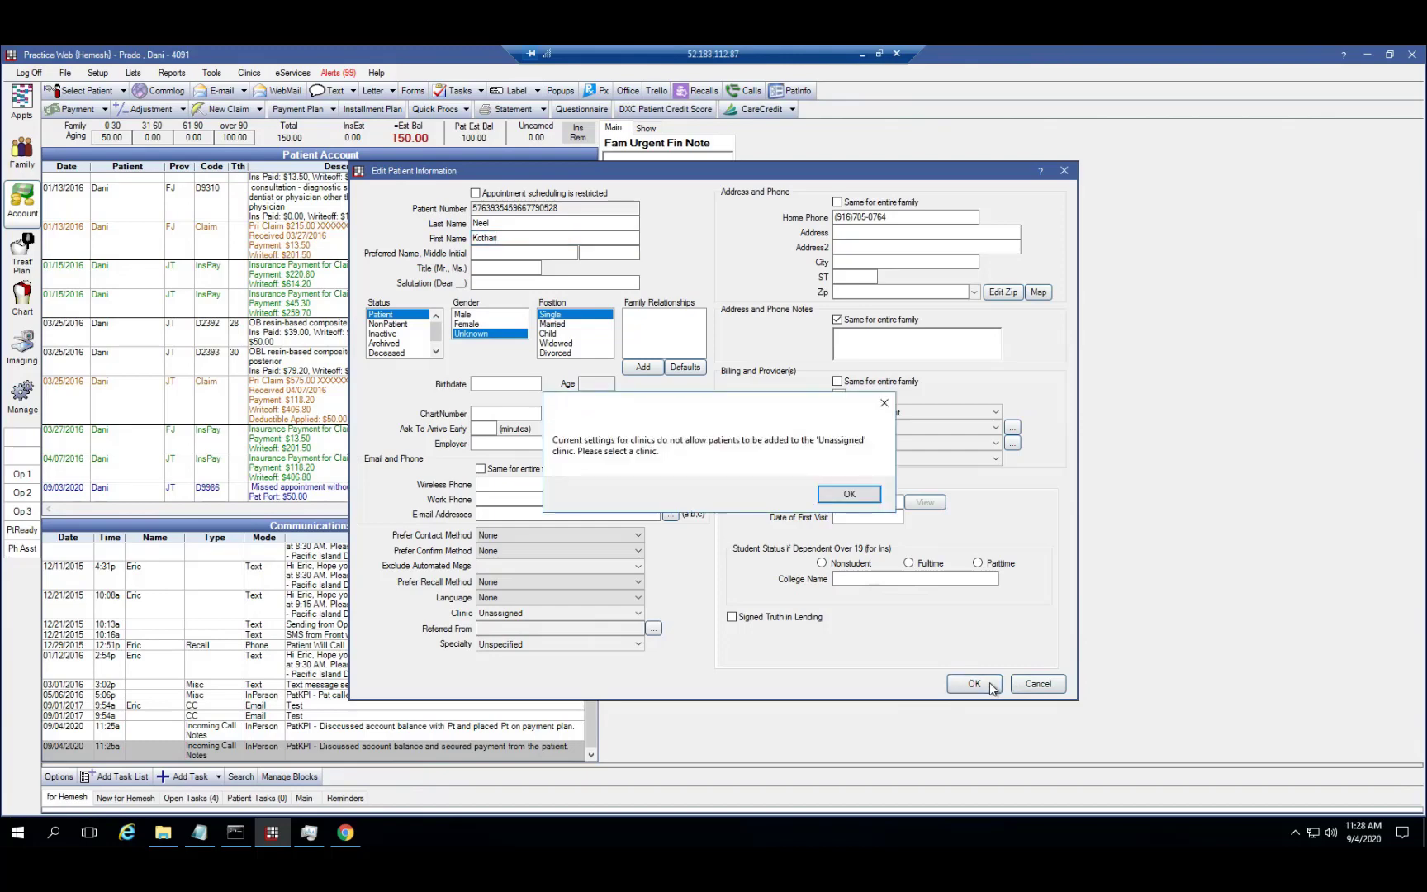
{"action": "left_click", "coordinate": [861, 502]}
{"action": "left_click", "coordinate": [545, 613]}
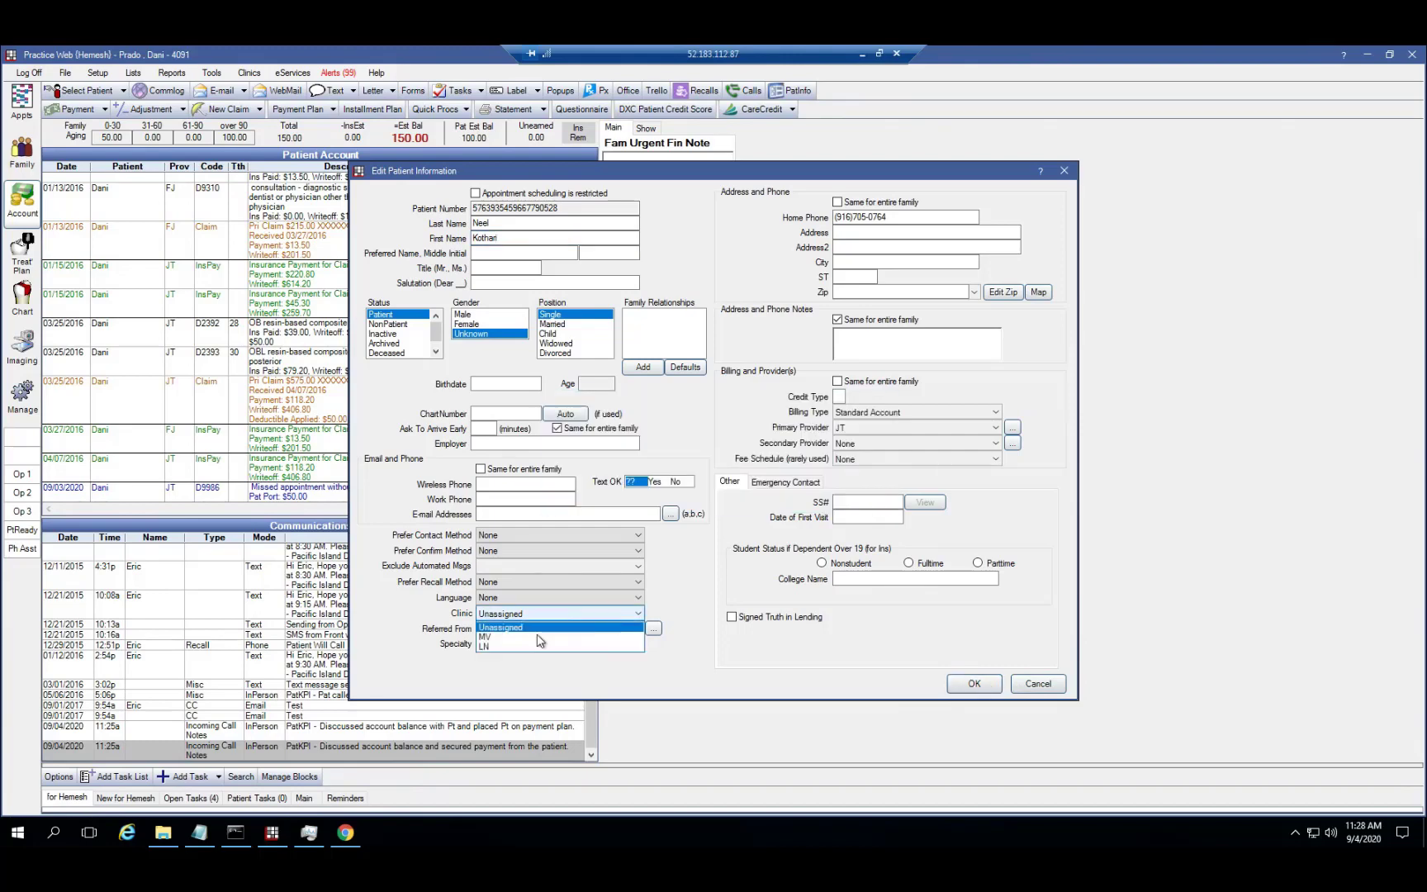
{"action": "left_click", "coordinate": [539, 640]}
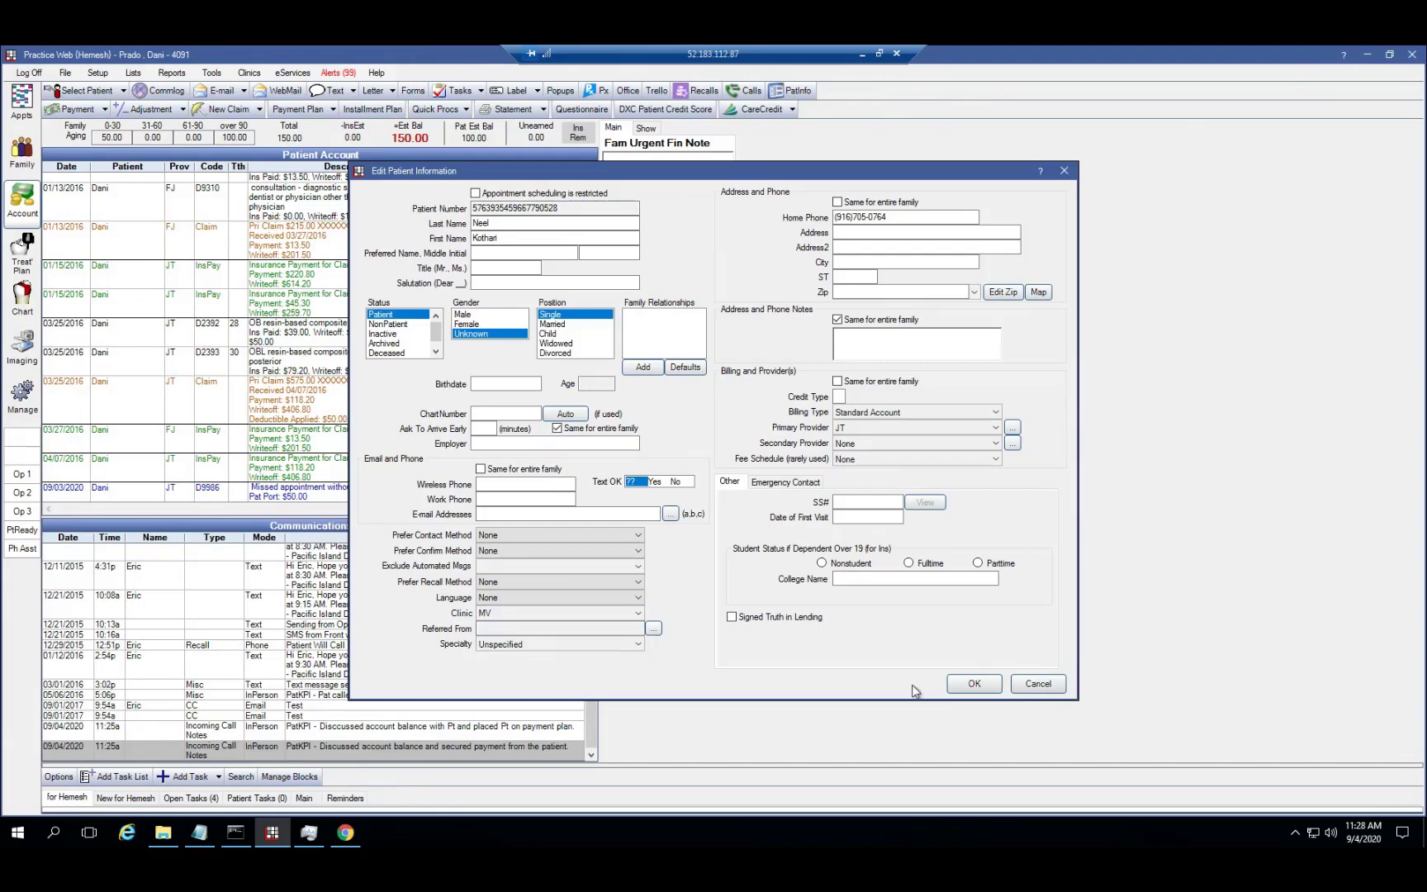
{"action": "left_click", "coordinate": [966, 684]}
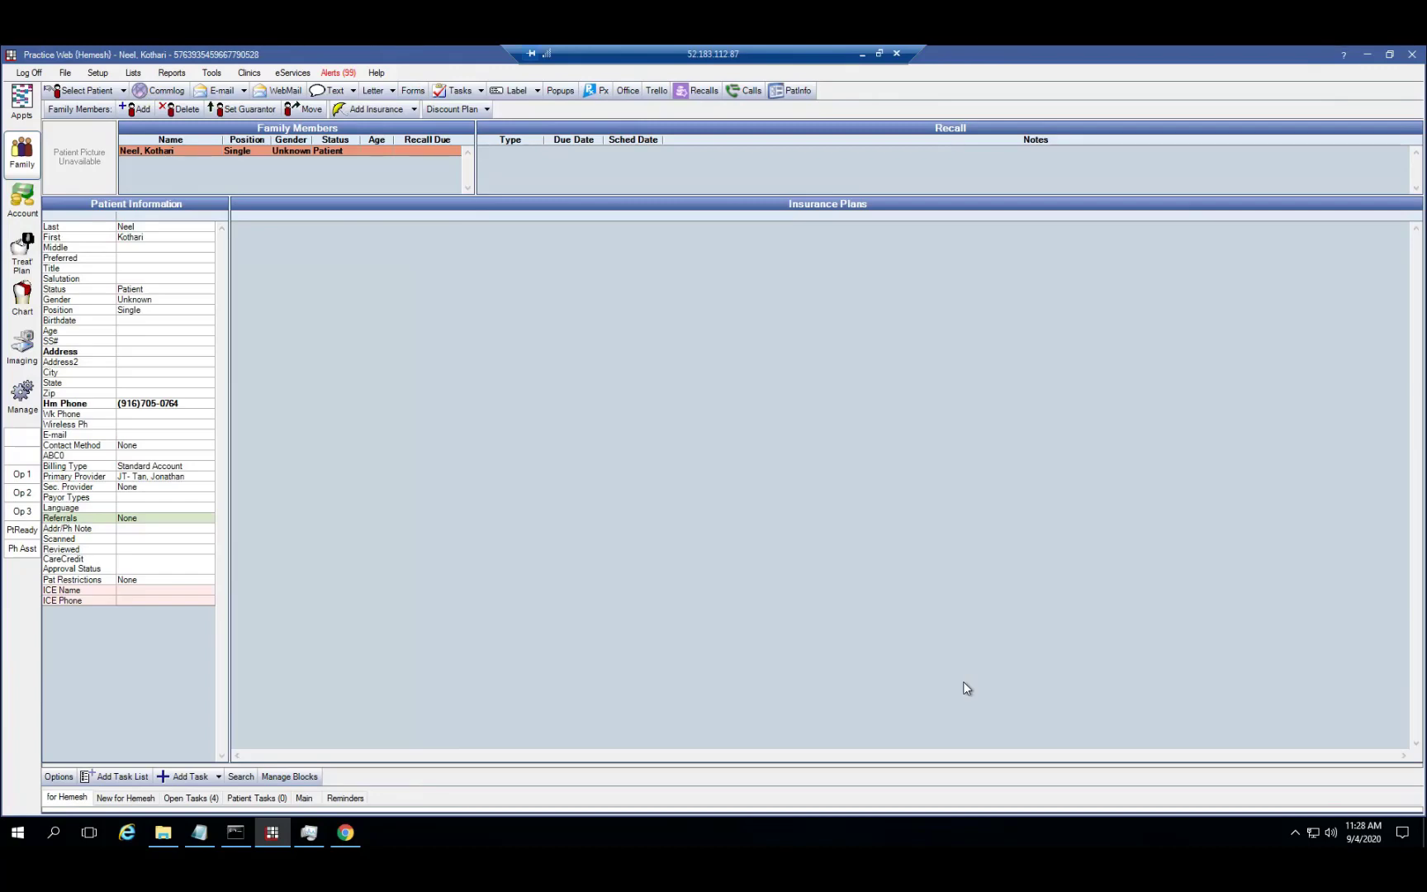
Book a 2pm Install appointment for the new patient with the Nightguard procedure (D9940, $726)
{"action": "left_click", "coordinate": [33, 114]}
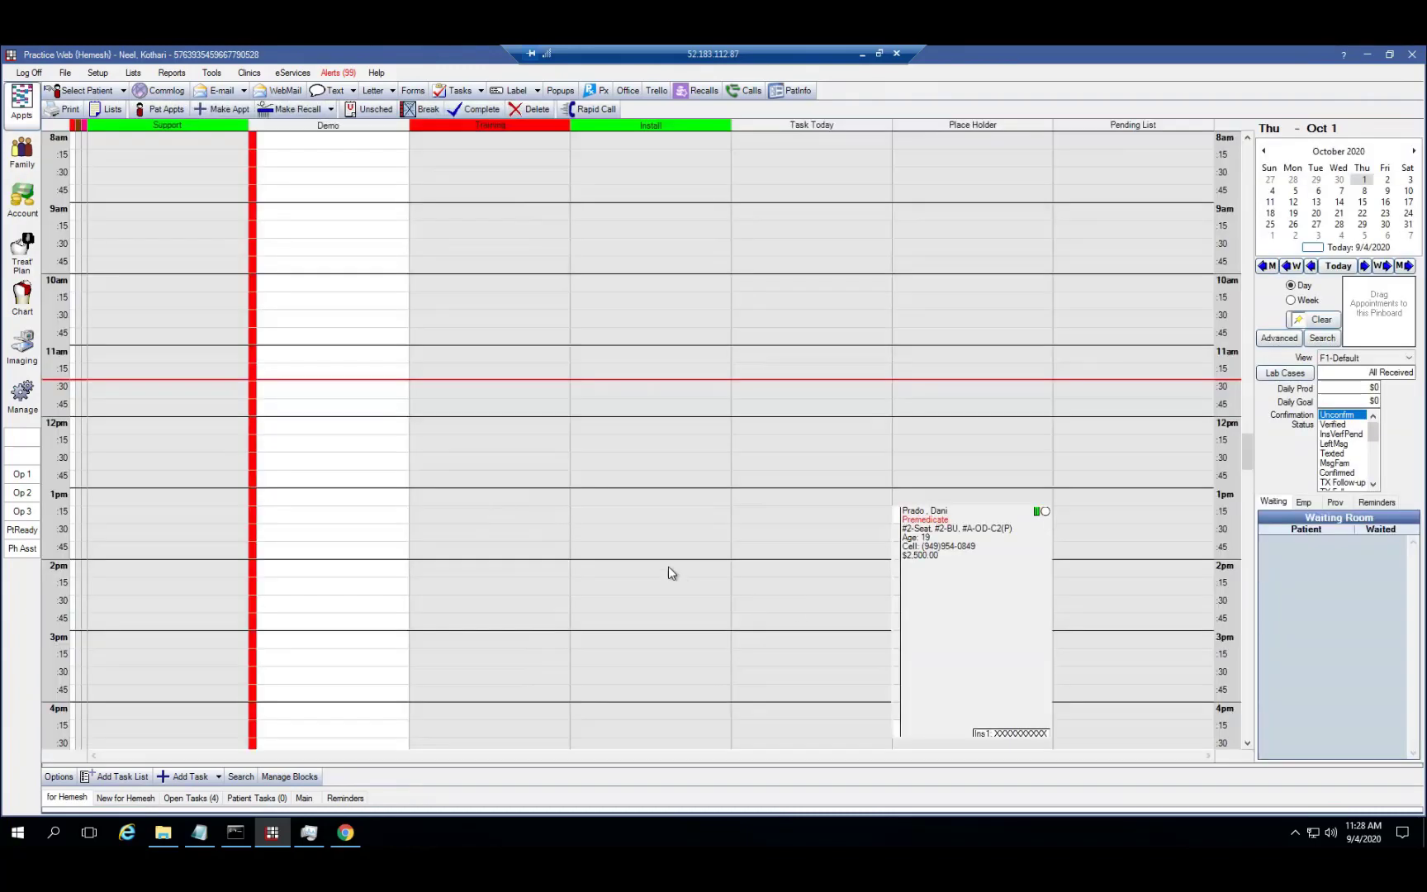
{"action": "double_click", "coordinate": [669, 564]}
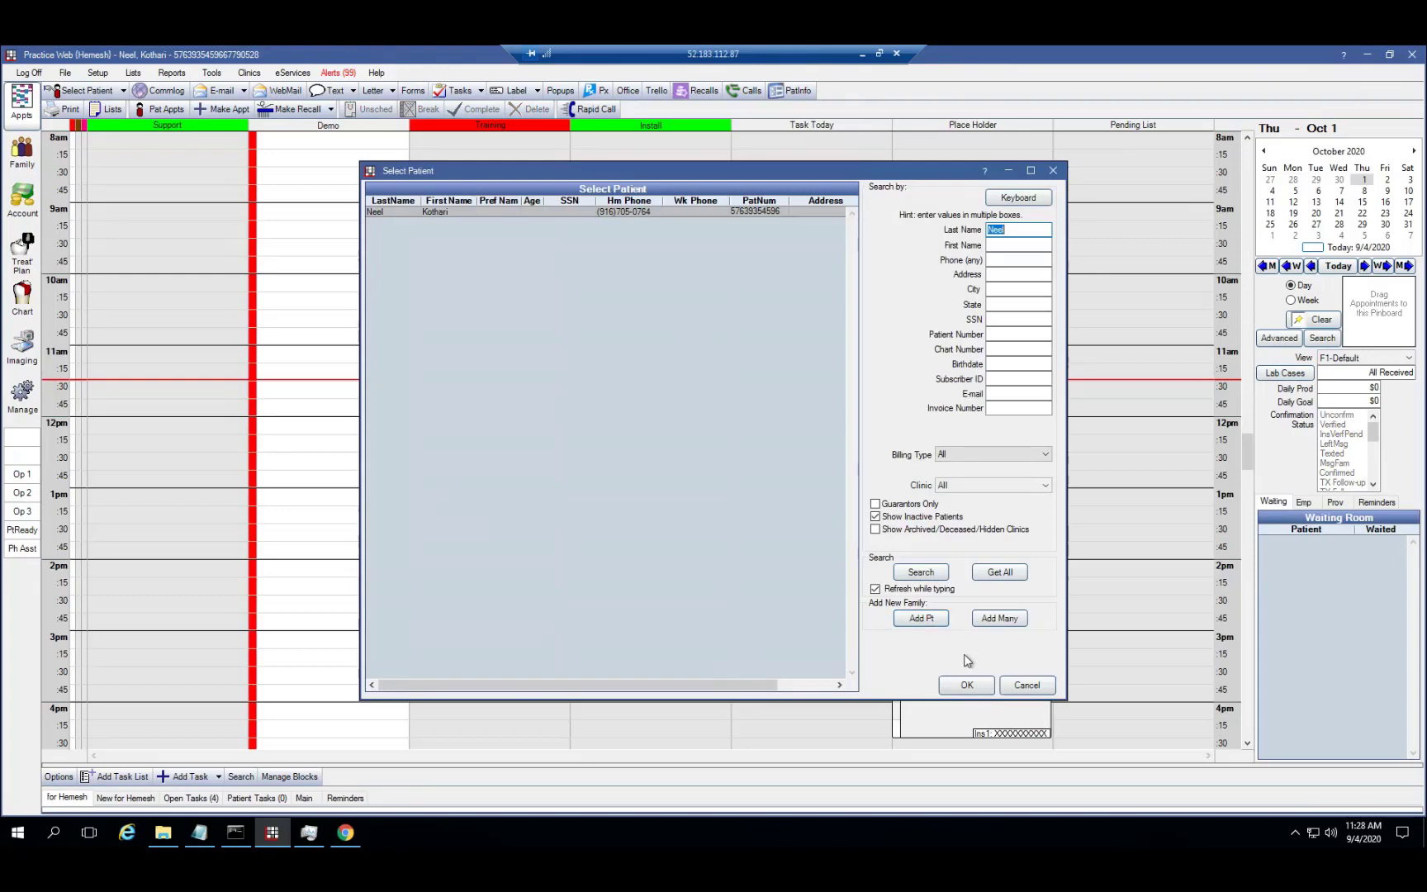
{"action": "left_click", "coordinate": [964, 685]}
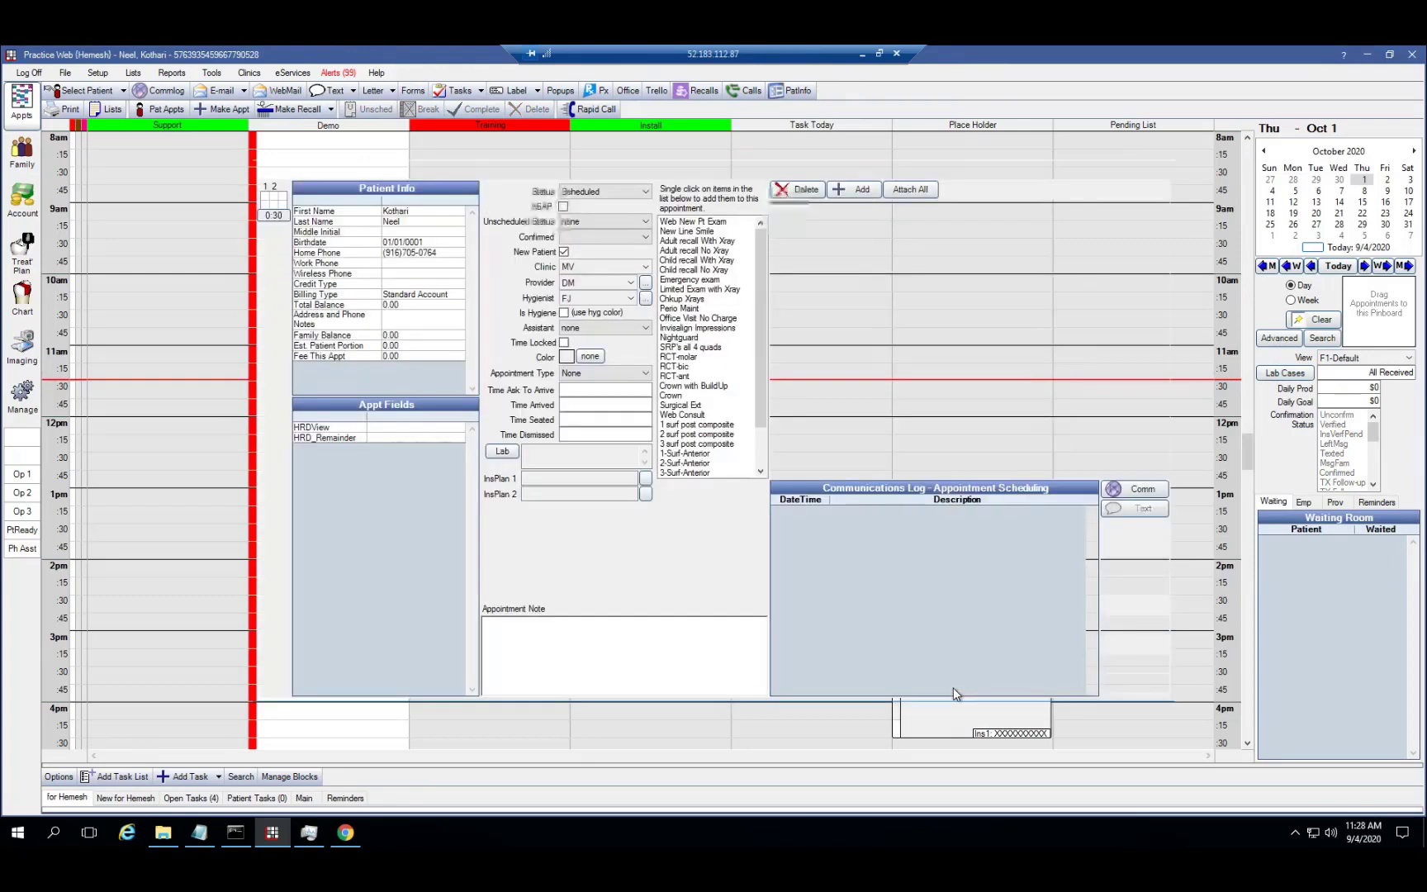
{"action": "left_click", "coordinate": [685, 338]}
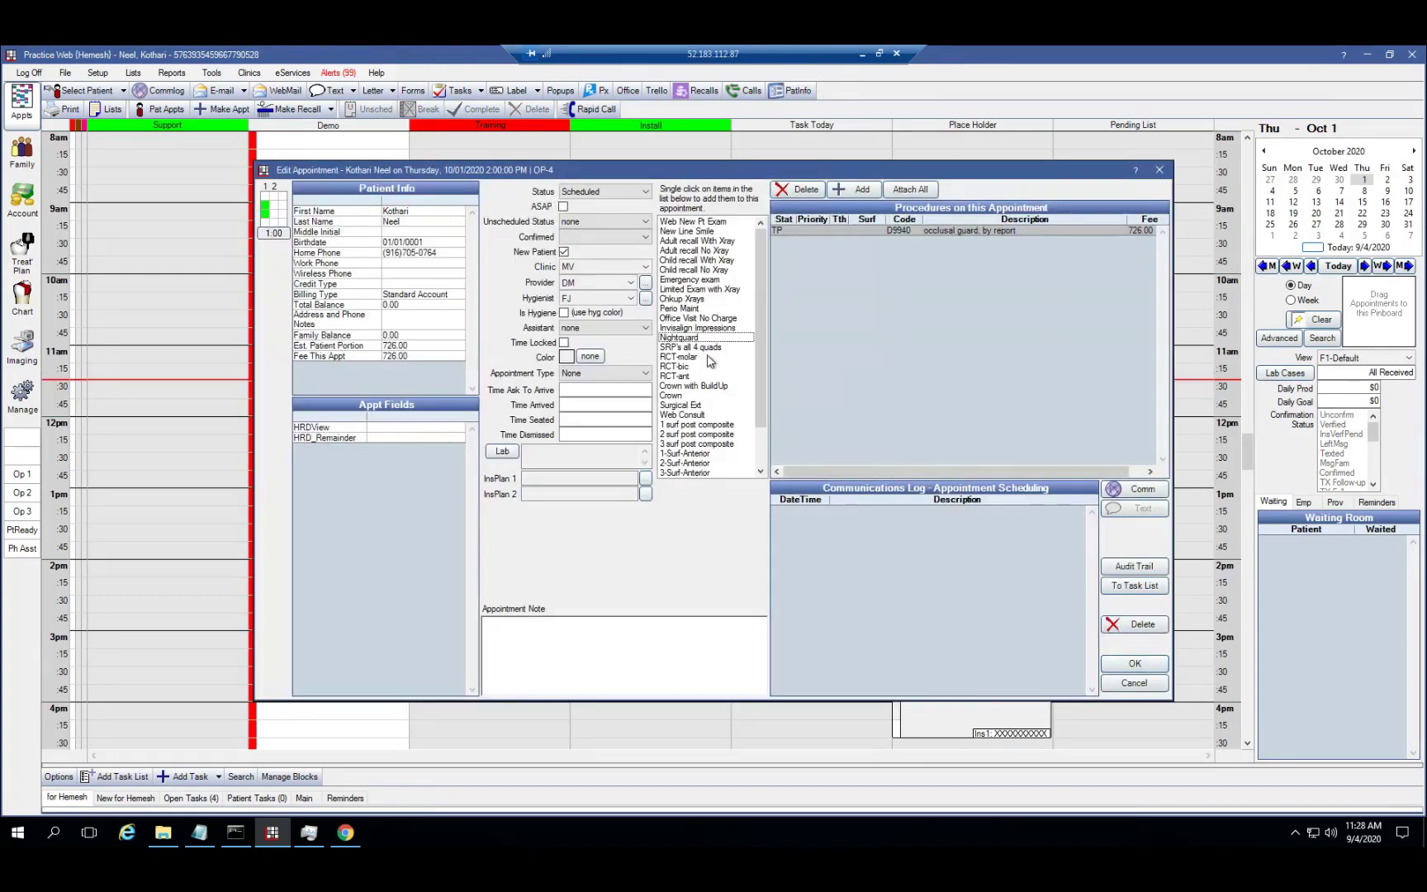
{"action": "left_click", "coordinate": [1134, 664]}
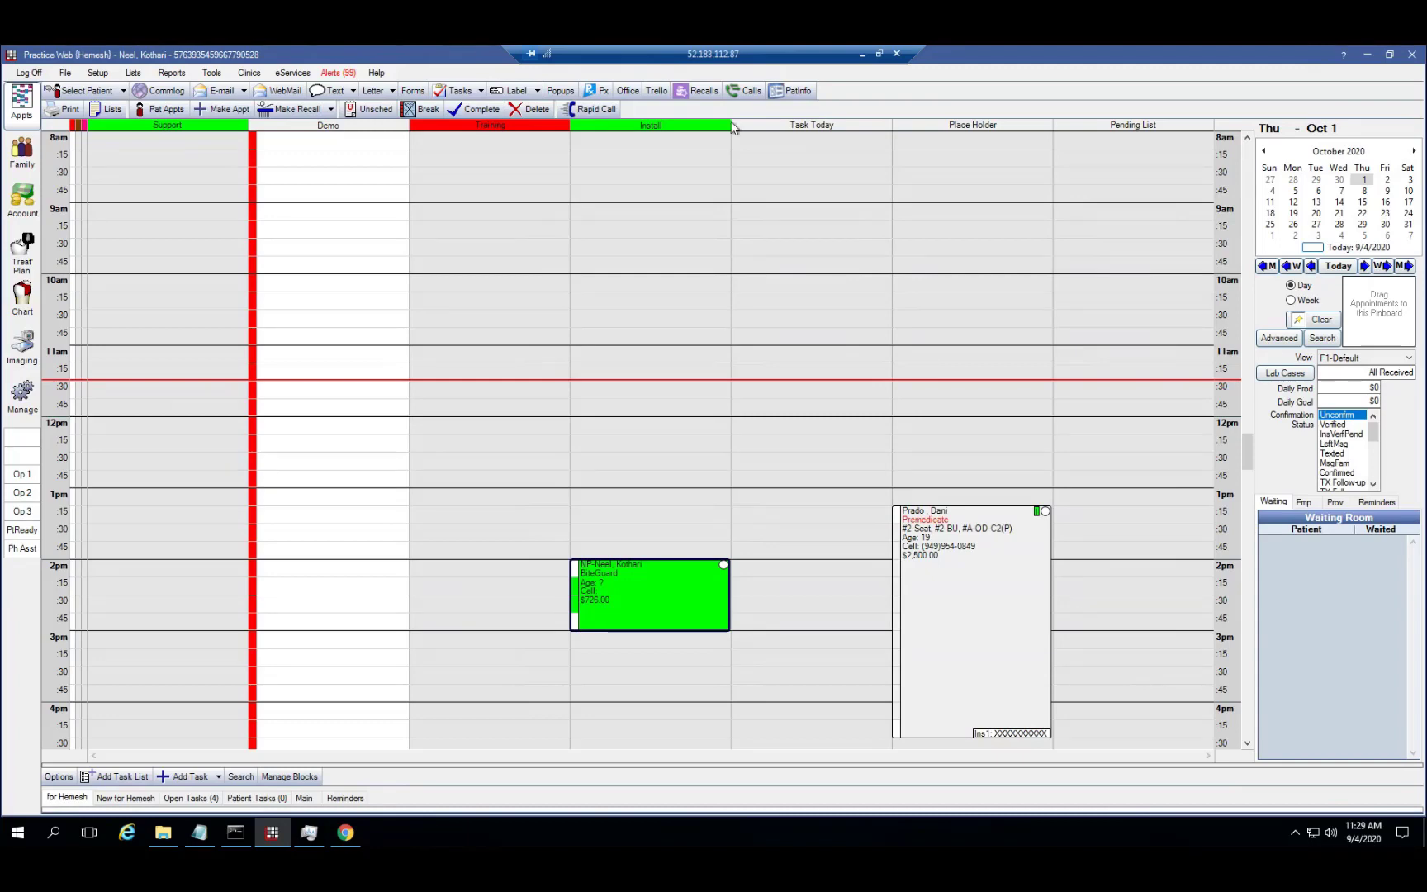
Open the Incoming Calls Report and scroll through its 18 calls
{"action": "left_click", "coordinate": [745, 97]}
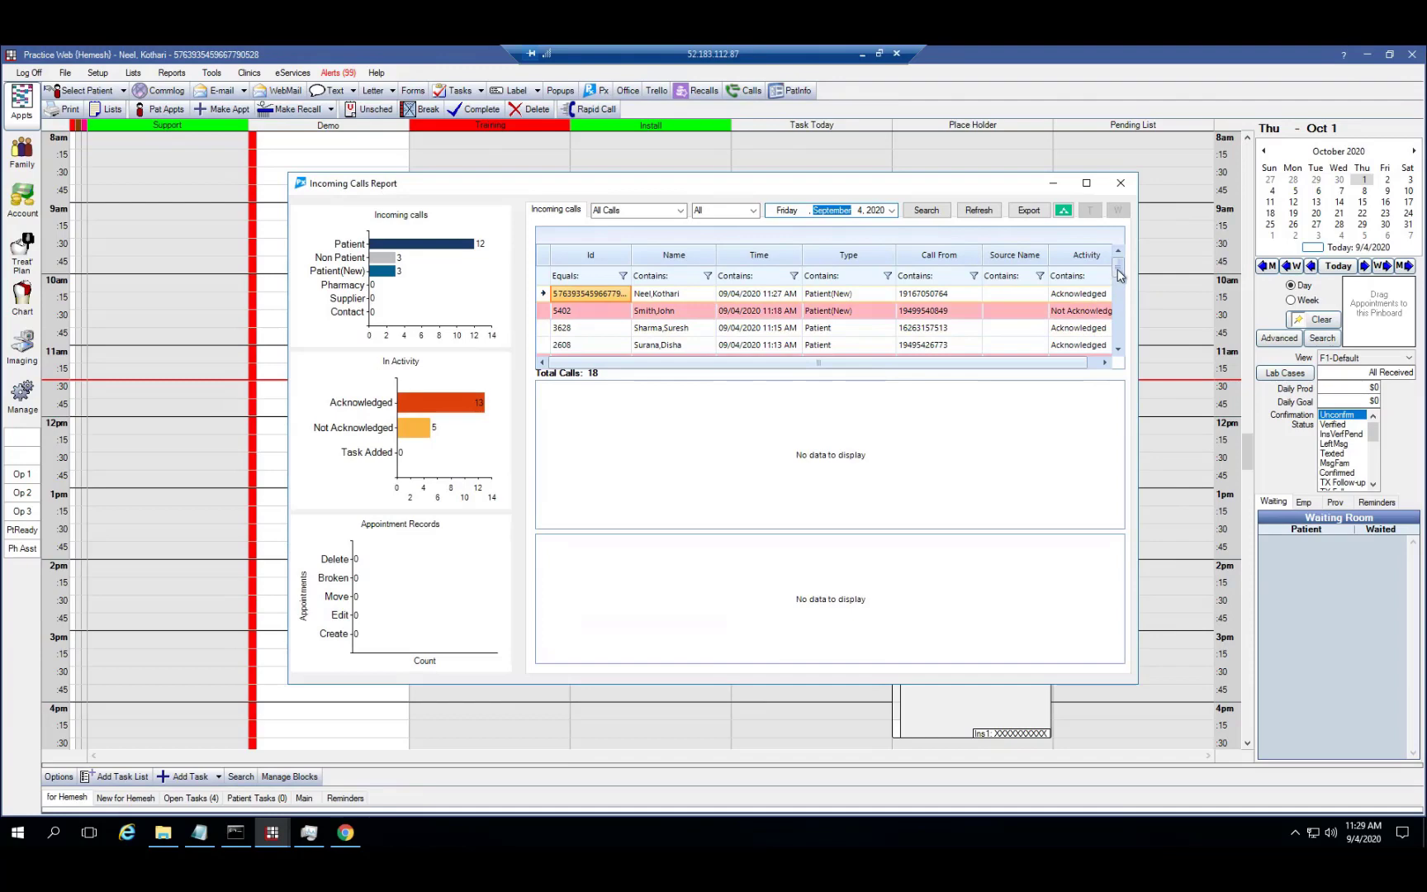
{"action": "left_click_drag", "start_coordinate": [1118, 275], "coordinate": [1117, 234]}
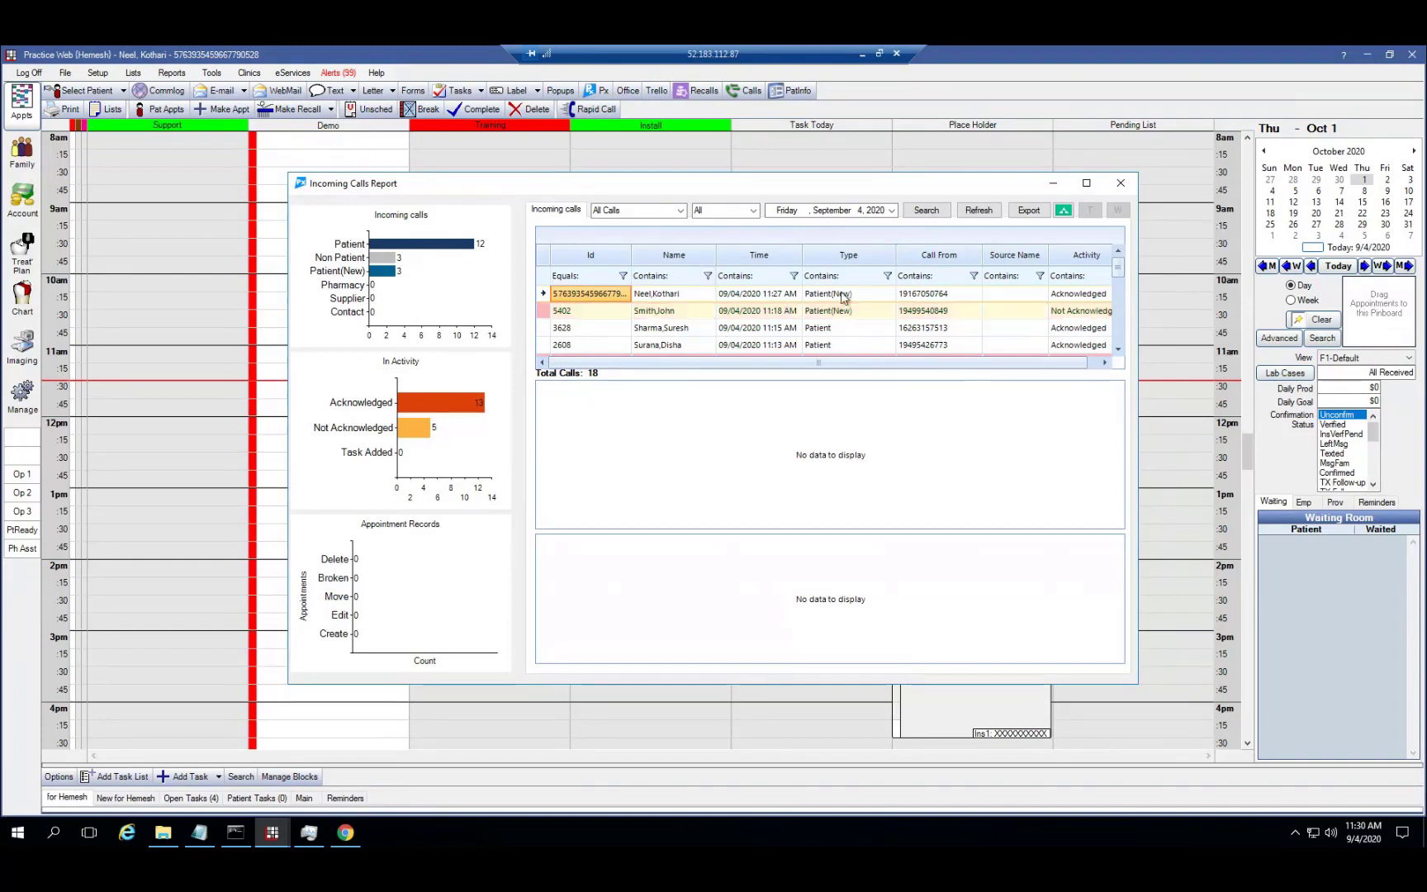
Filter the report to Not Acknowledged calls and bring up actions for the first call
{"action": "left_click", "coordinate": [752, 211]}
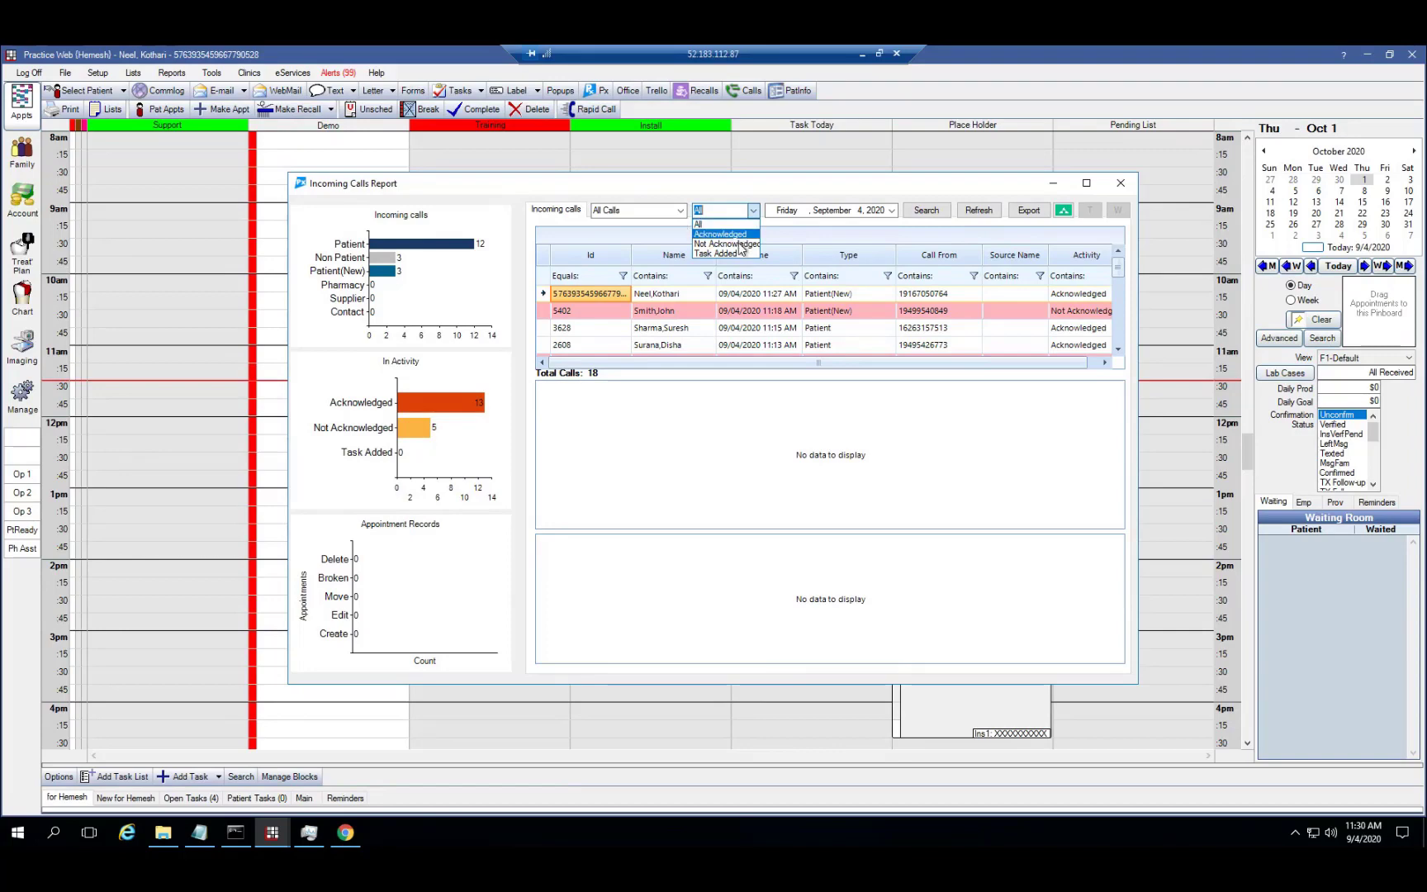
{"action": "left_click", "coordinate": [738, 242]}
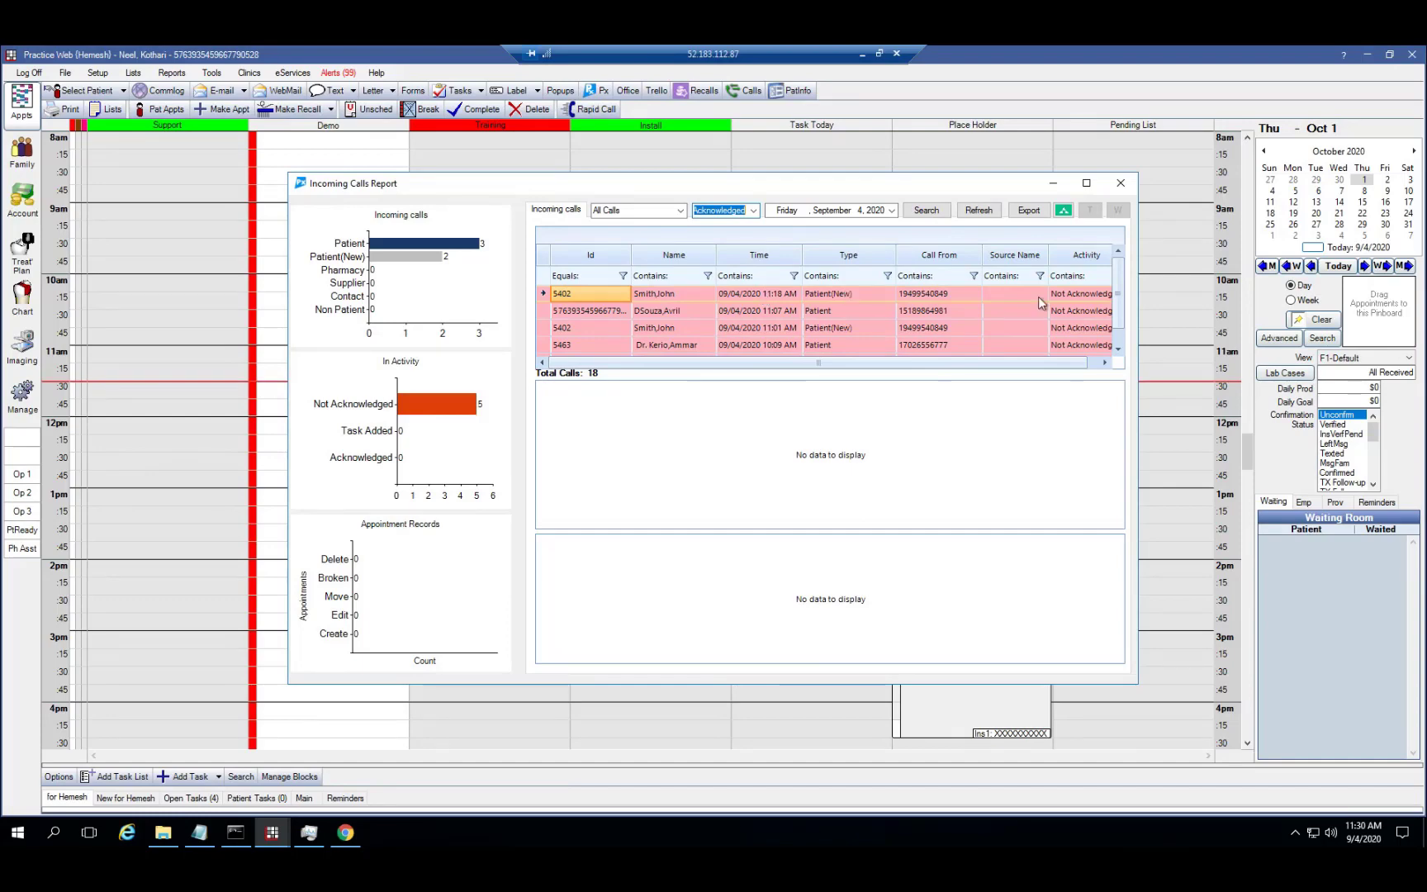
{"action": "scroll", "coordinate": [1117, 312], "scroll_direction": "down", "scroll_amount": 2}
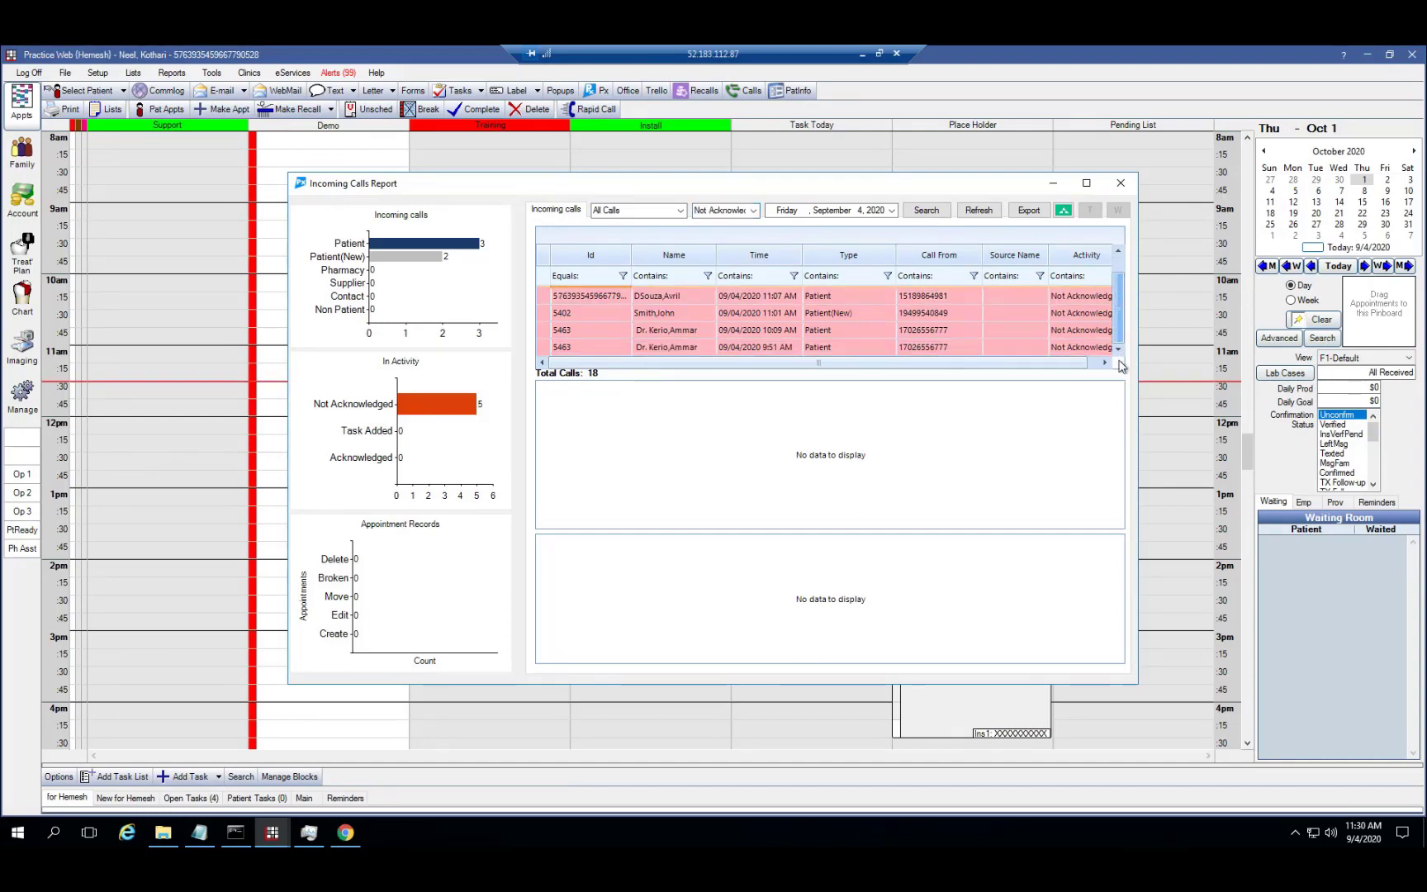
{"action": "scroll", "coordinate": [1121, 283], "scroll_direction": "up", "scroll_amount": 1}
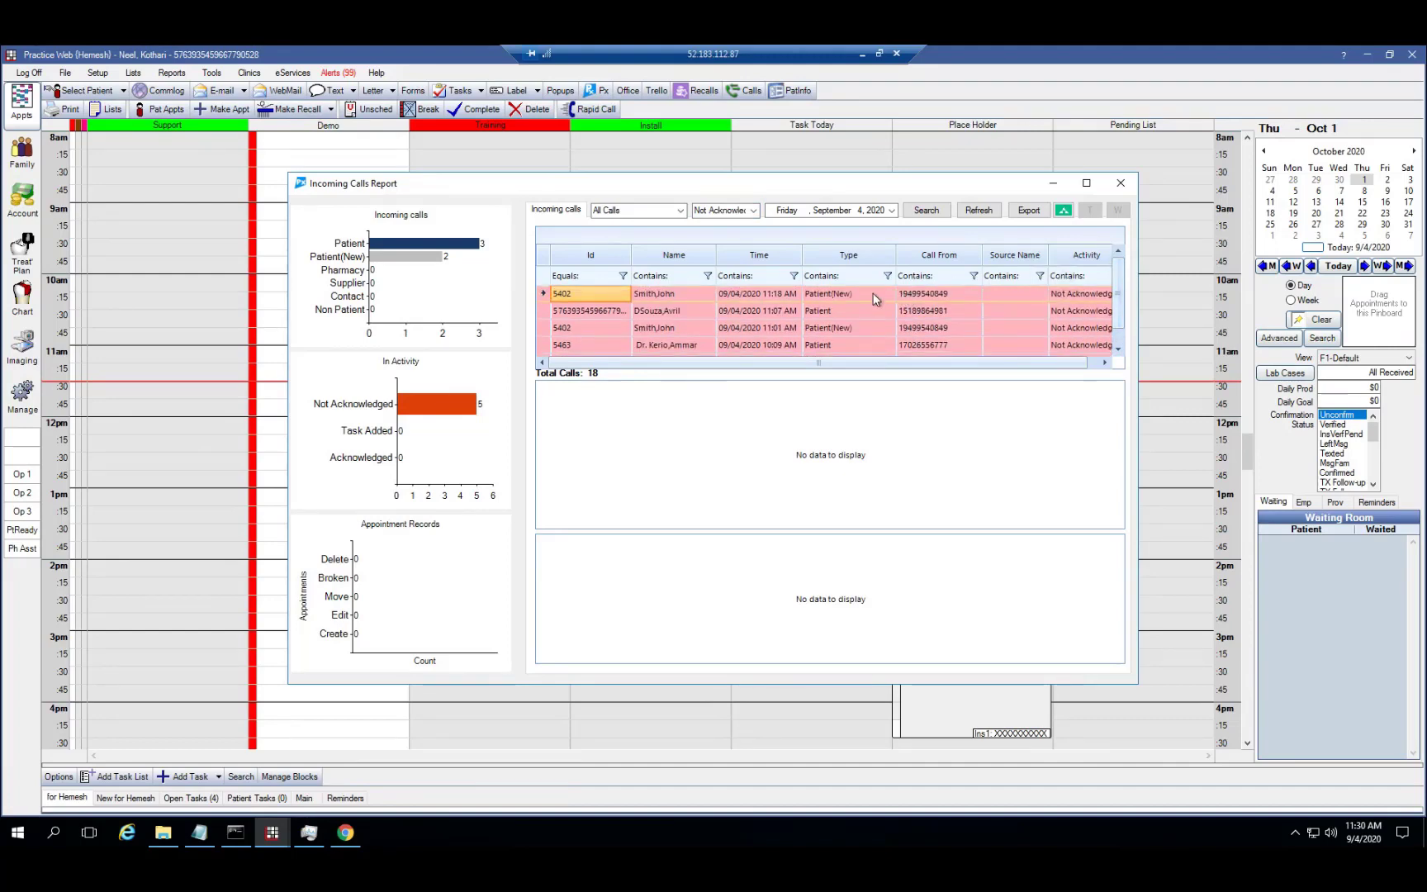
{"action": "right_click", "coordinate": [876, 299]}
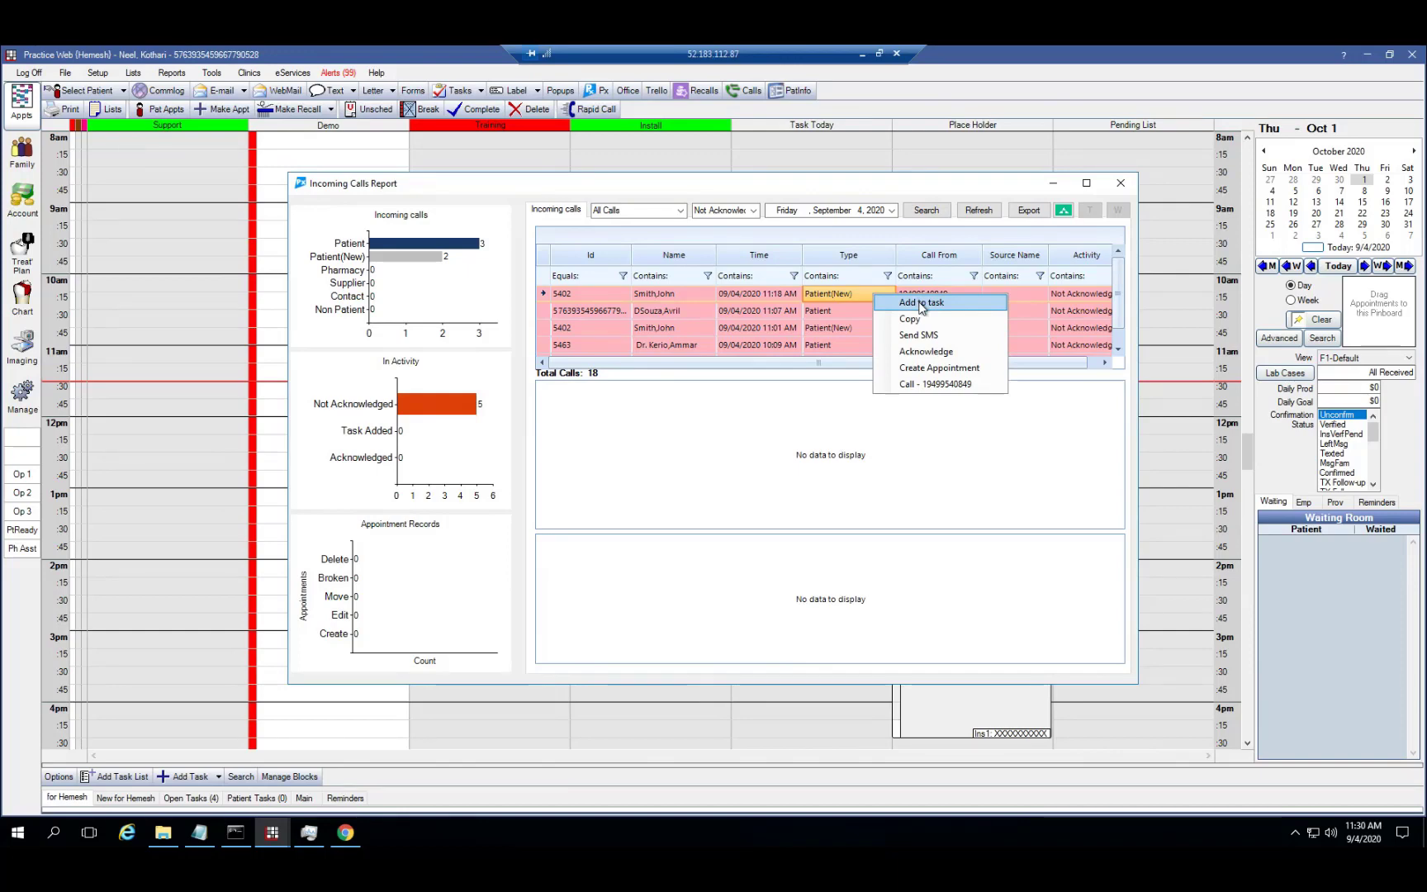
Add a task 'on this missed call - Verify his insurance' for another staff user, then close the report
{"action": "left_click", "coordinate": [921, 304]}
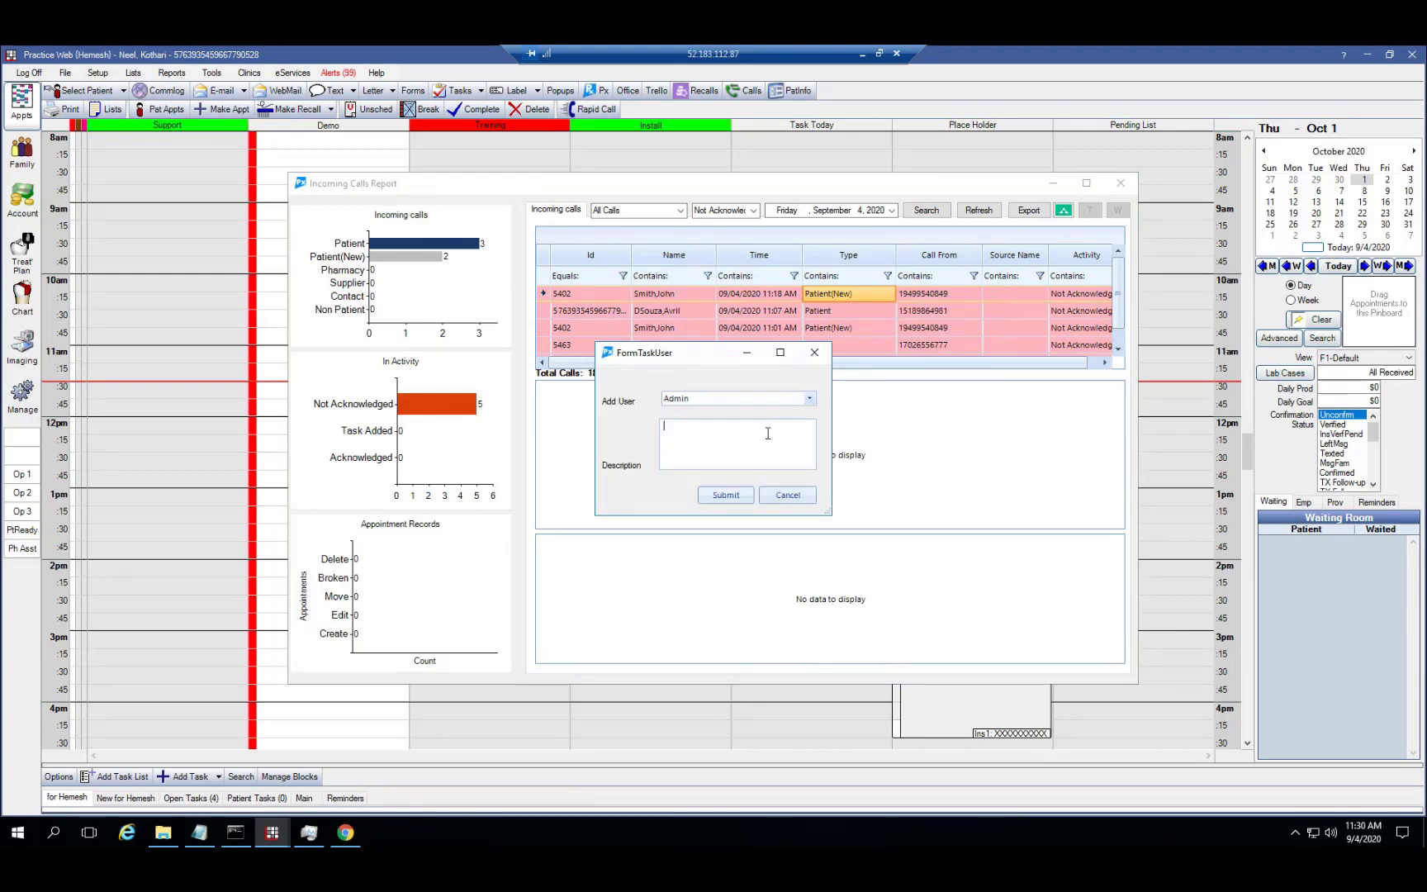
{"action": "left_click", "coordinate": [809, 398]}
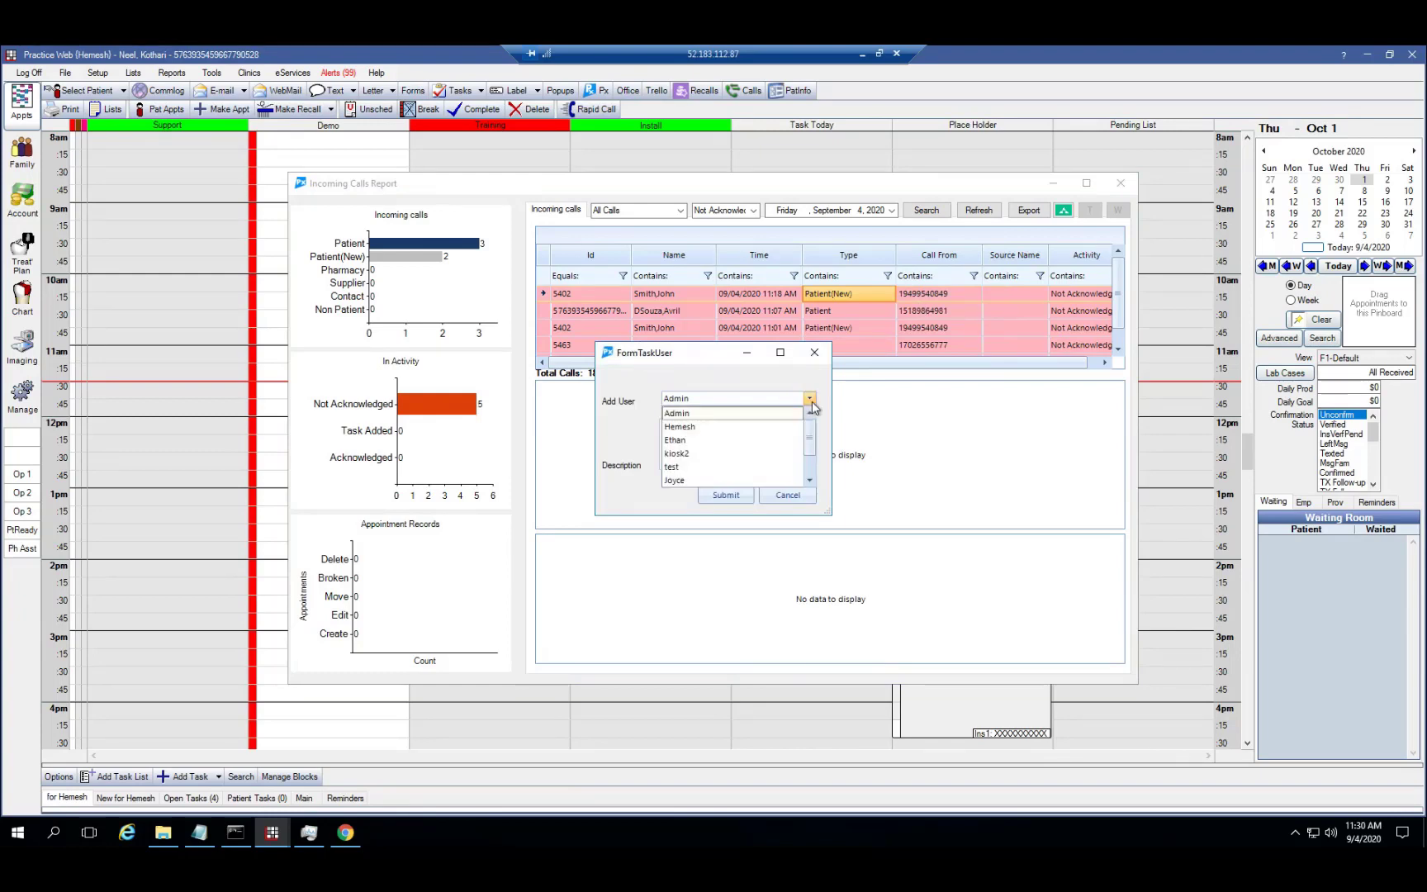
{"action": "left_click", "coordinate": [700, 444]}
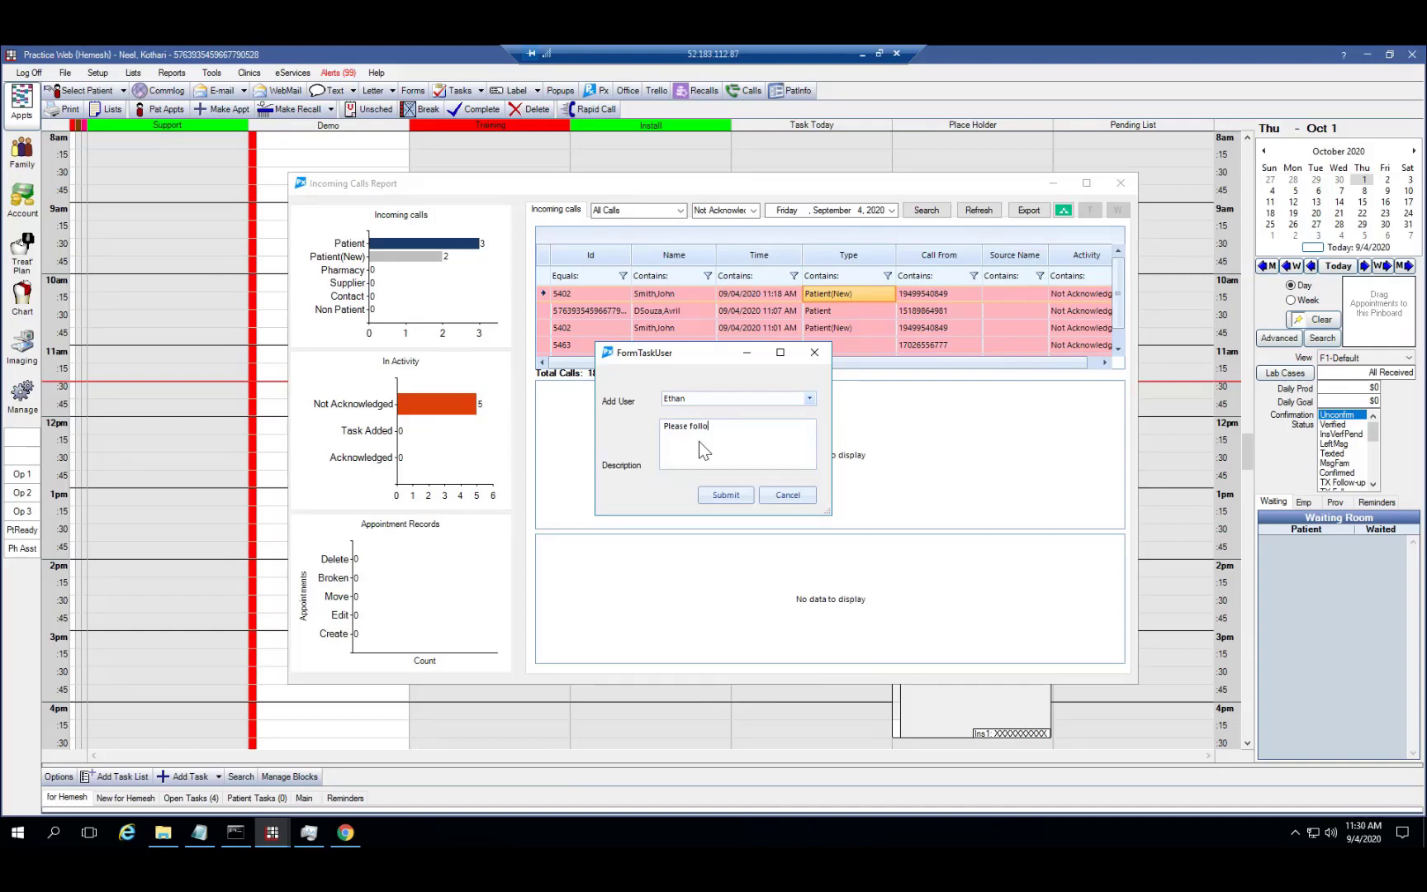
{"action": "type", "text": "on this missed call - Verify his insurance"}
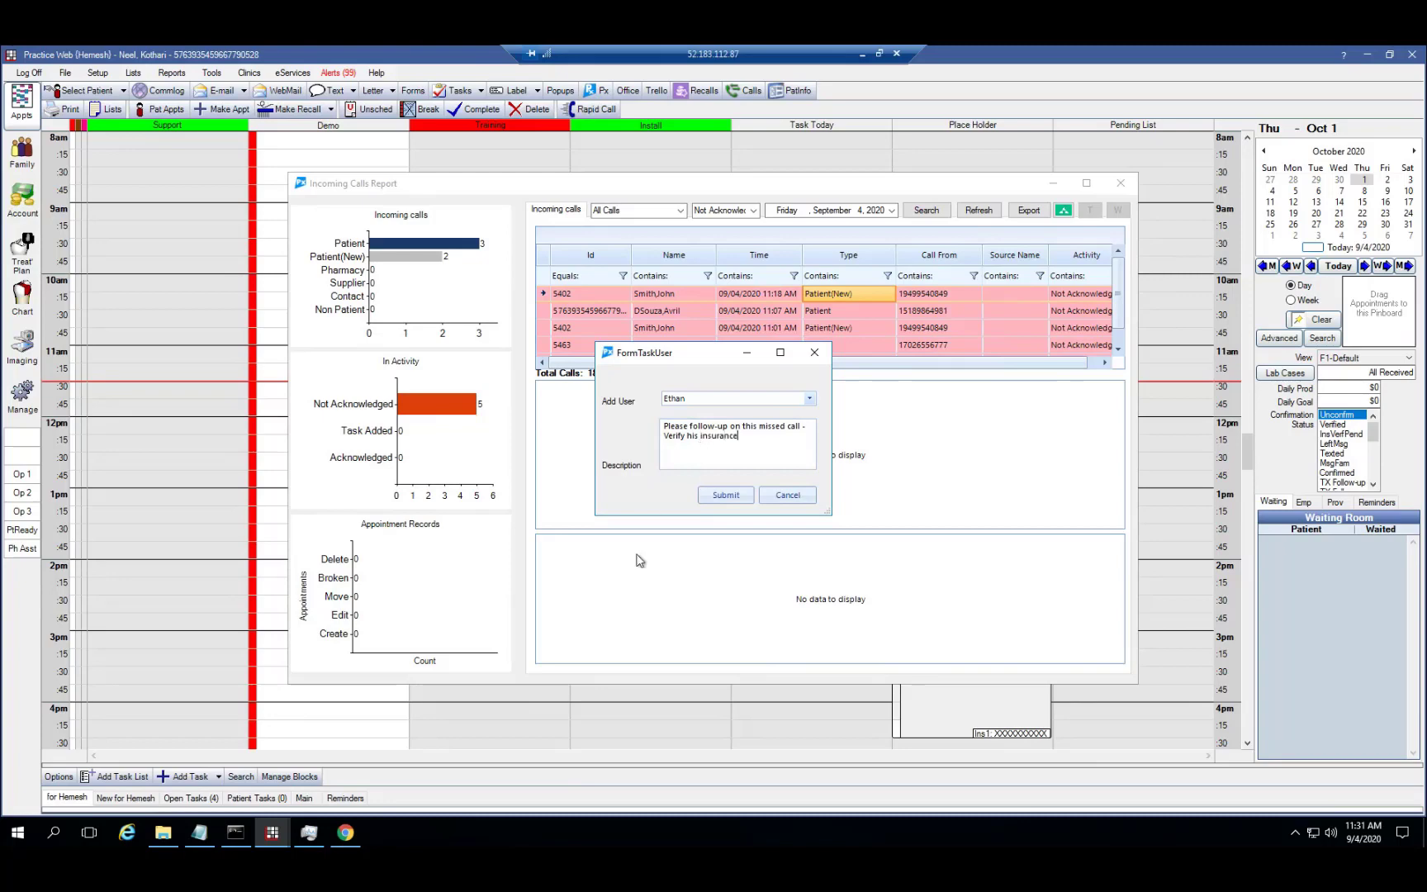
{"action": "left_click", "coordinate": [723, 495]}
{"action": "left_click", "coordinate": [771, 495]}
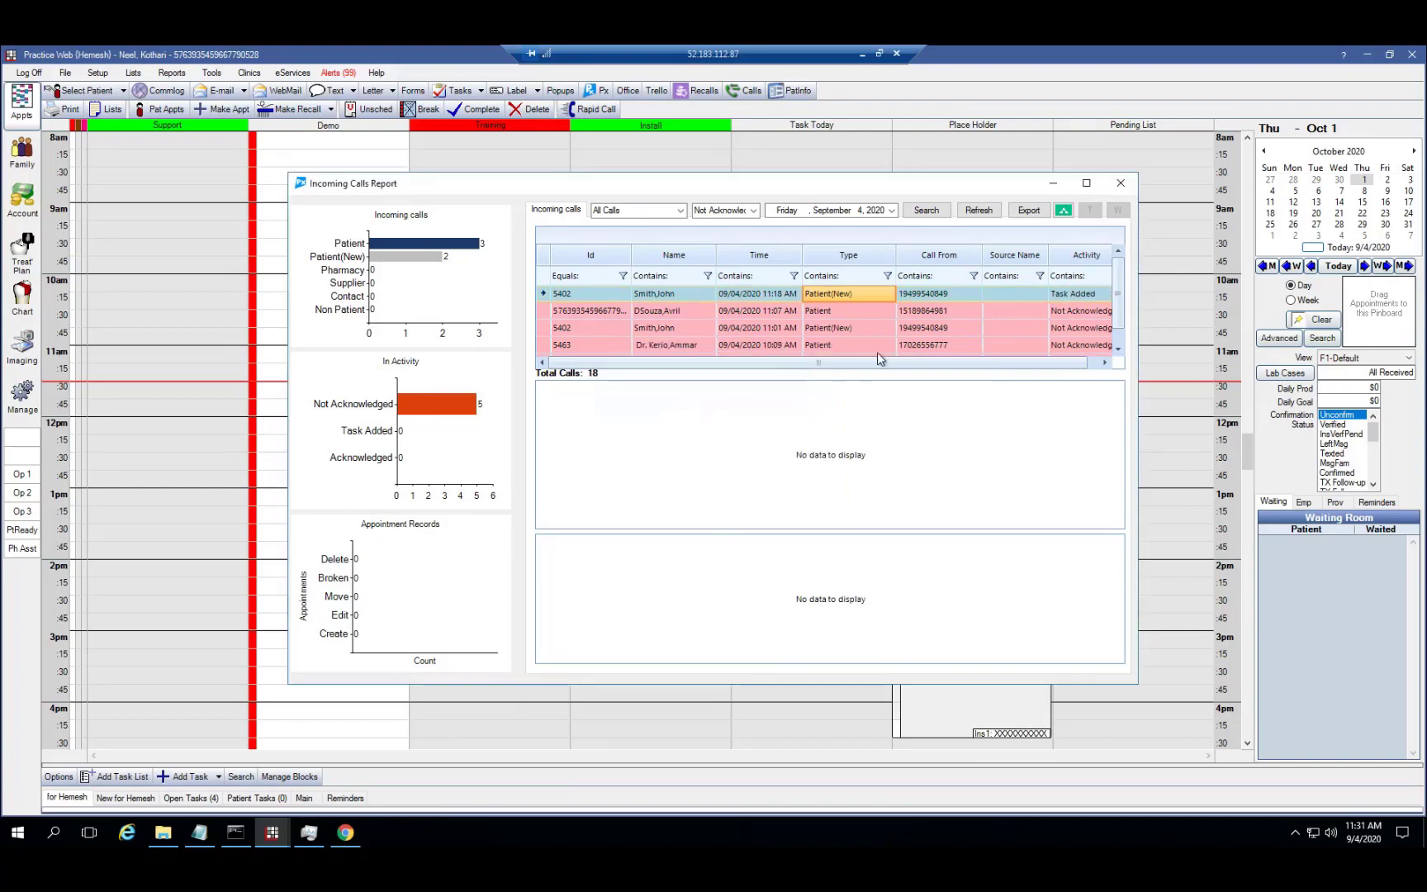
{"action": "left_click", "coordinate": [1121, 183]}
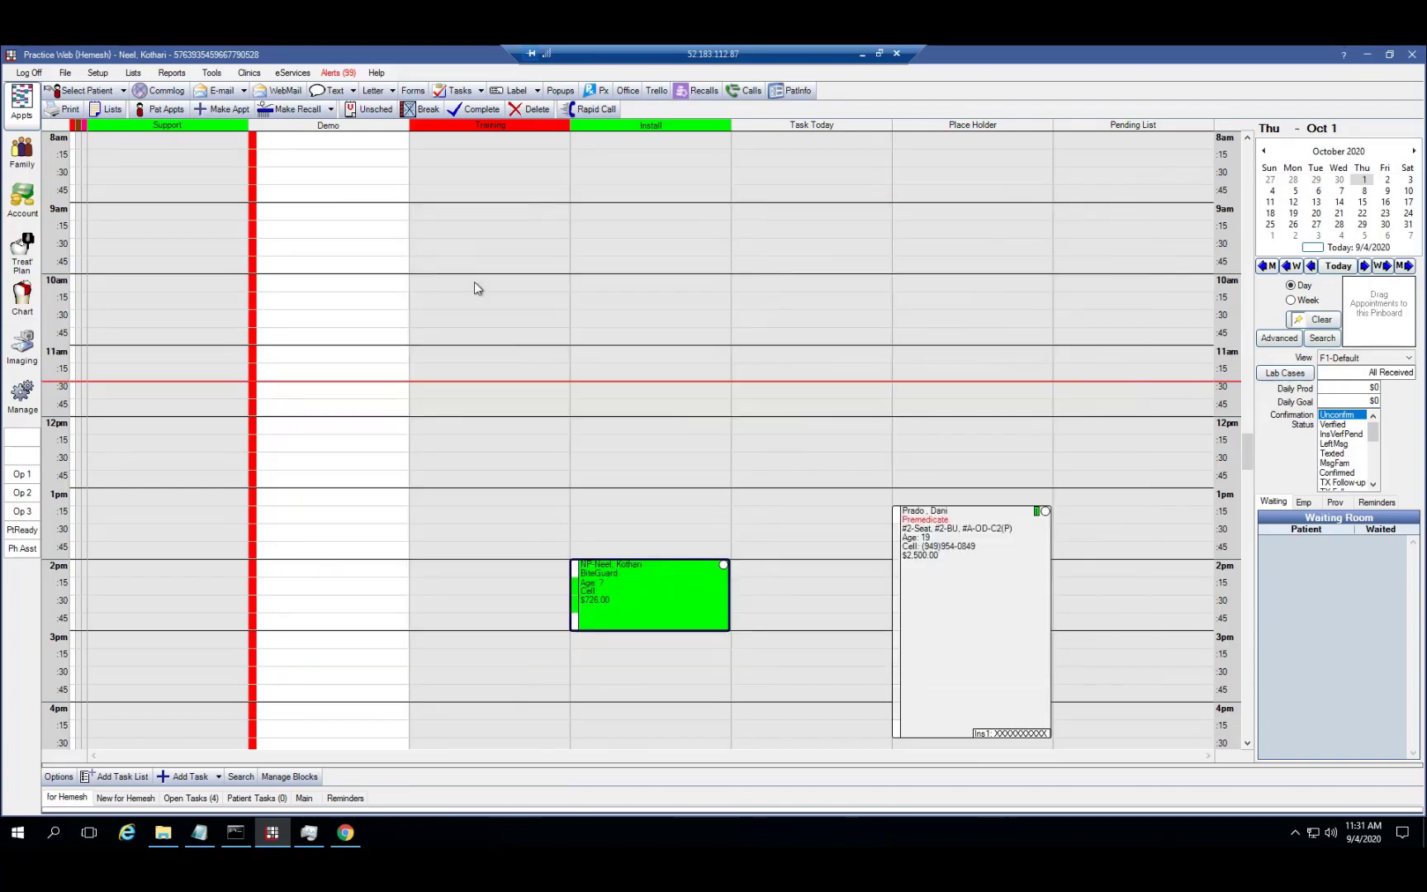
In Manage, review the new missed-call task under Open Tasks, then close the task windows
{"action": "left_click", "coordinate": [21, 398]}
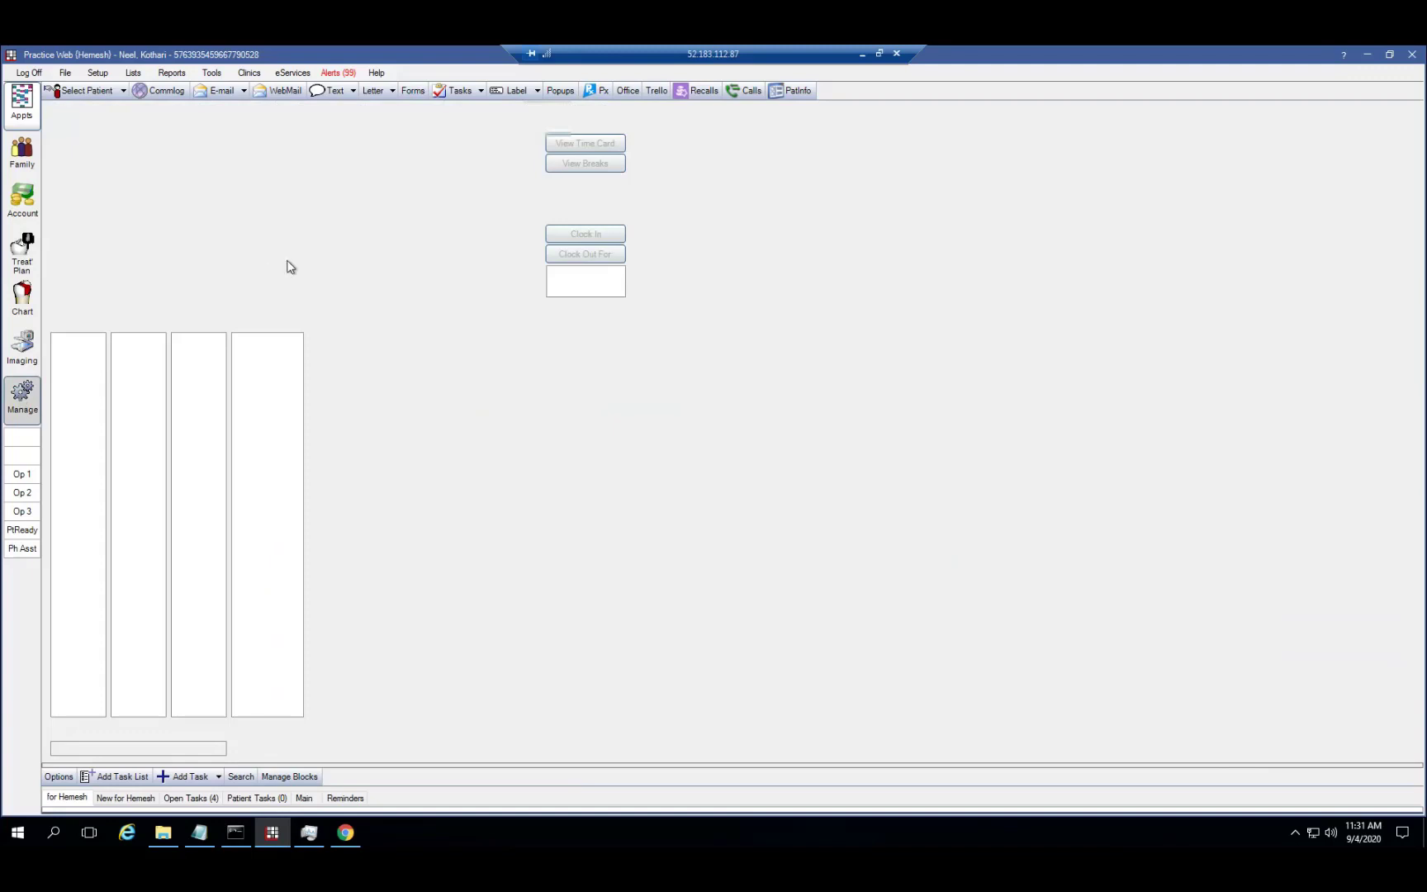
{"action": "left_click", "coordinate": [211, 128]}
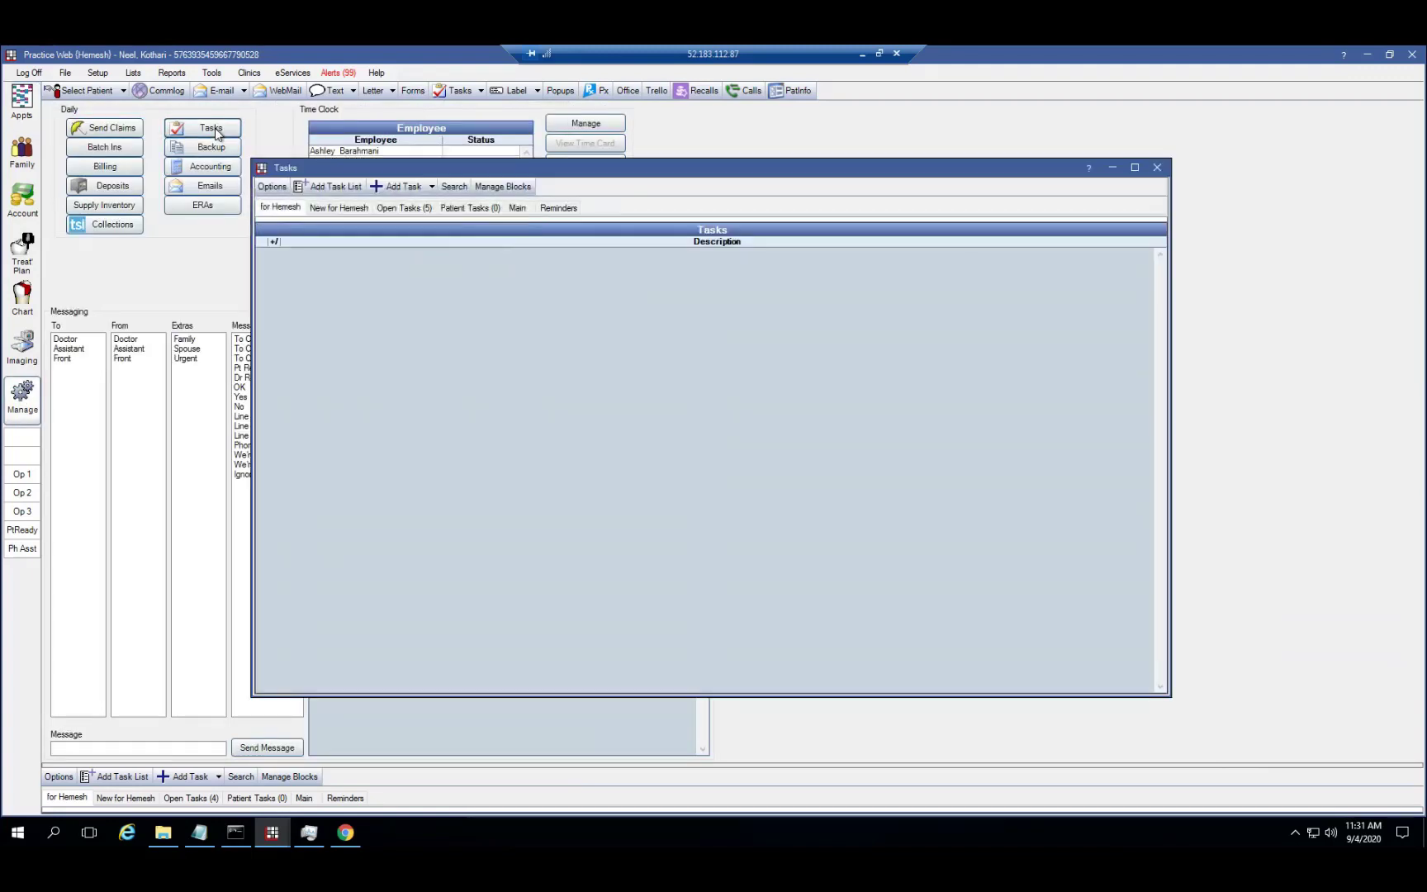
{"action": "left_click", "coordinate": [405, 208]}
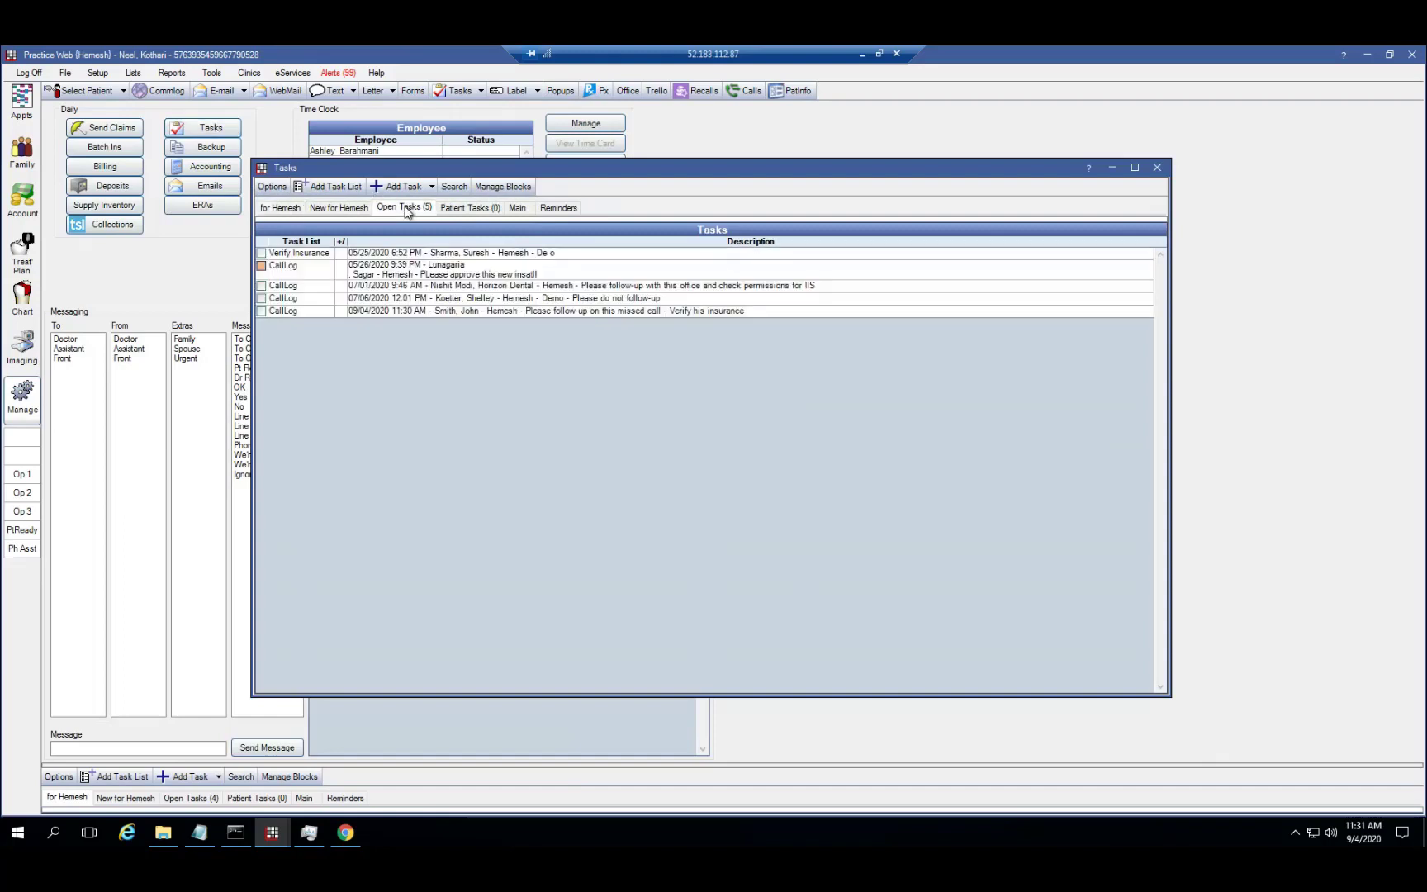
{"action": "left_click", "coordinate": [445, 313]}
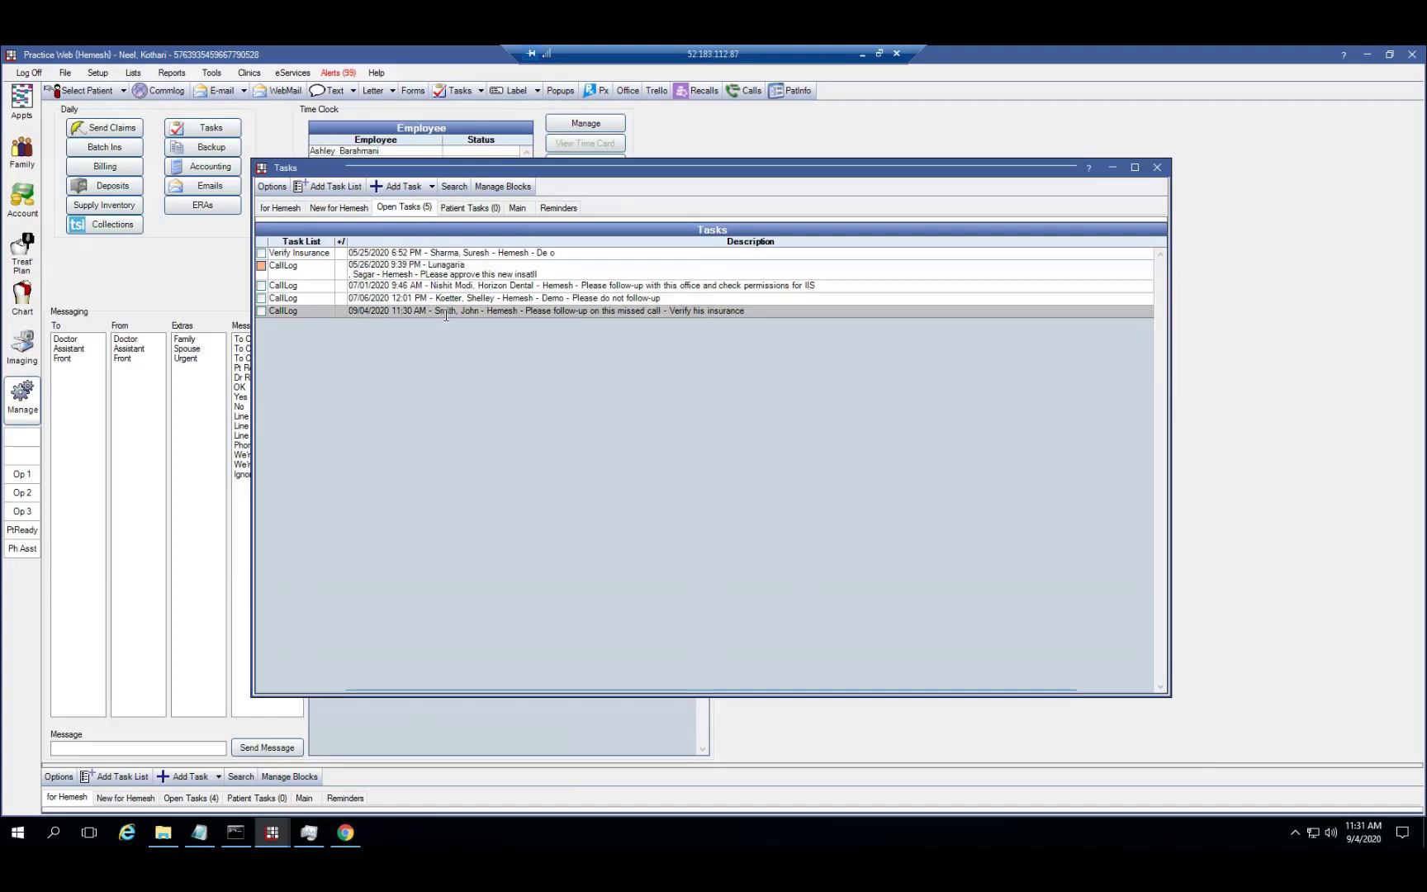
{"action": "double_click", "coordinate": [446, 314]}
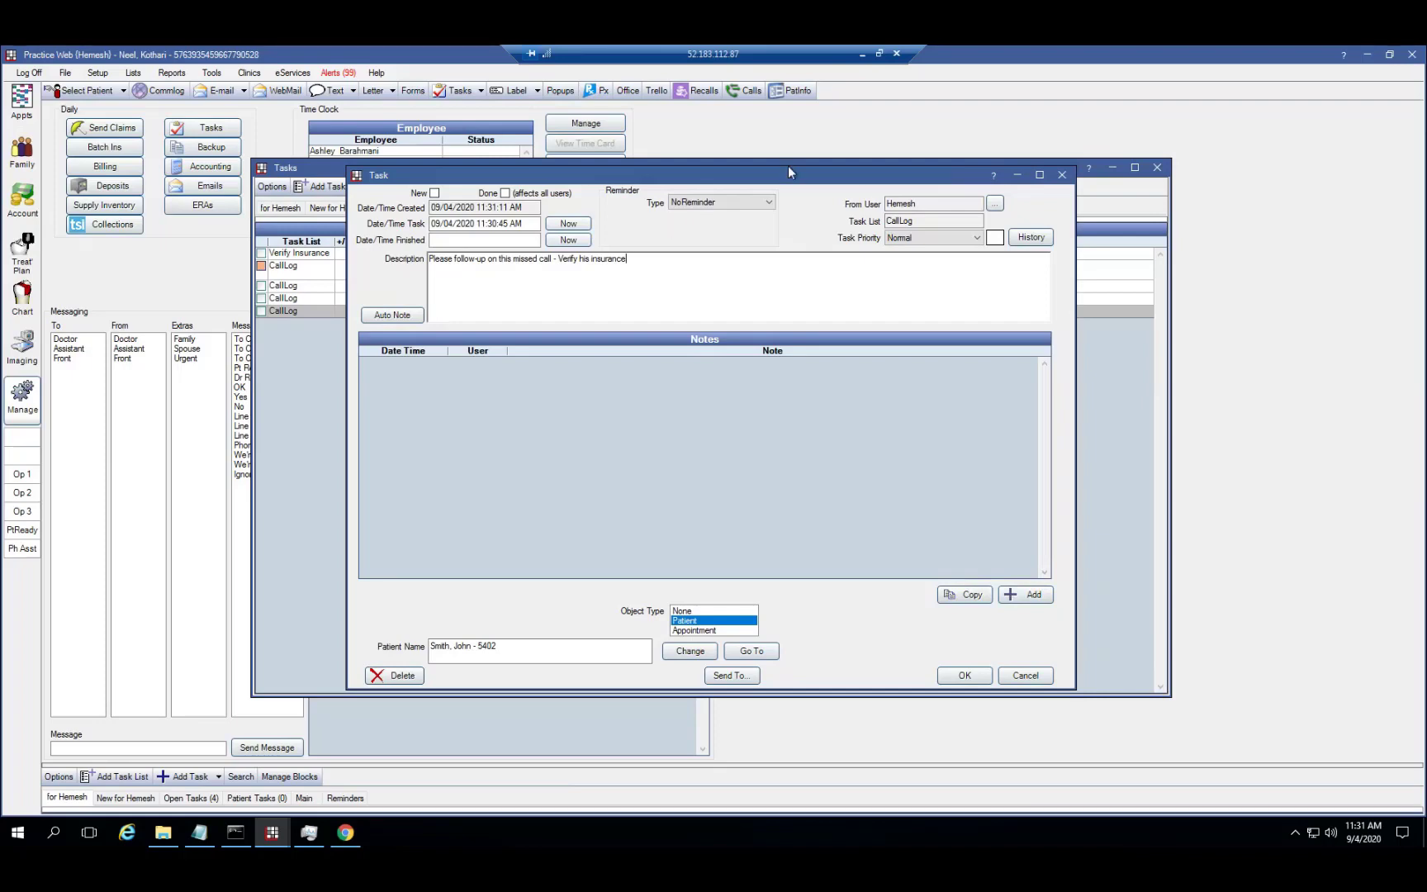
{"action": "left_click", "coordinate": [1061, 176]}
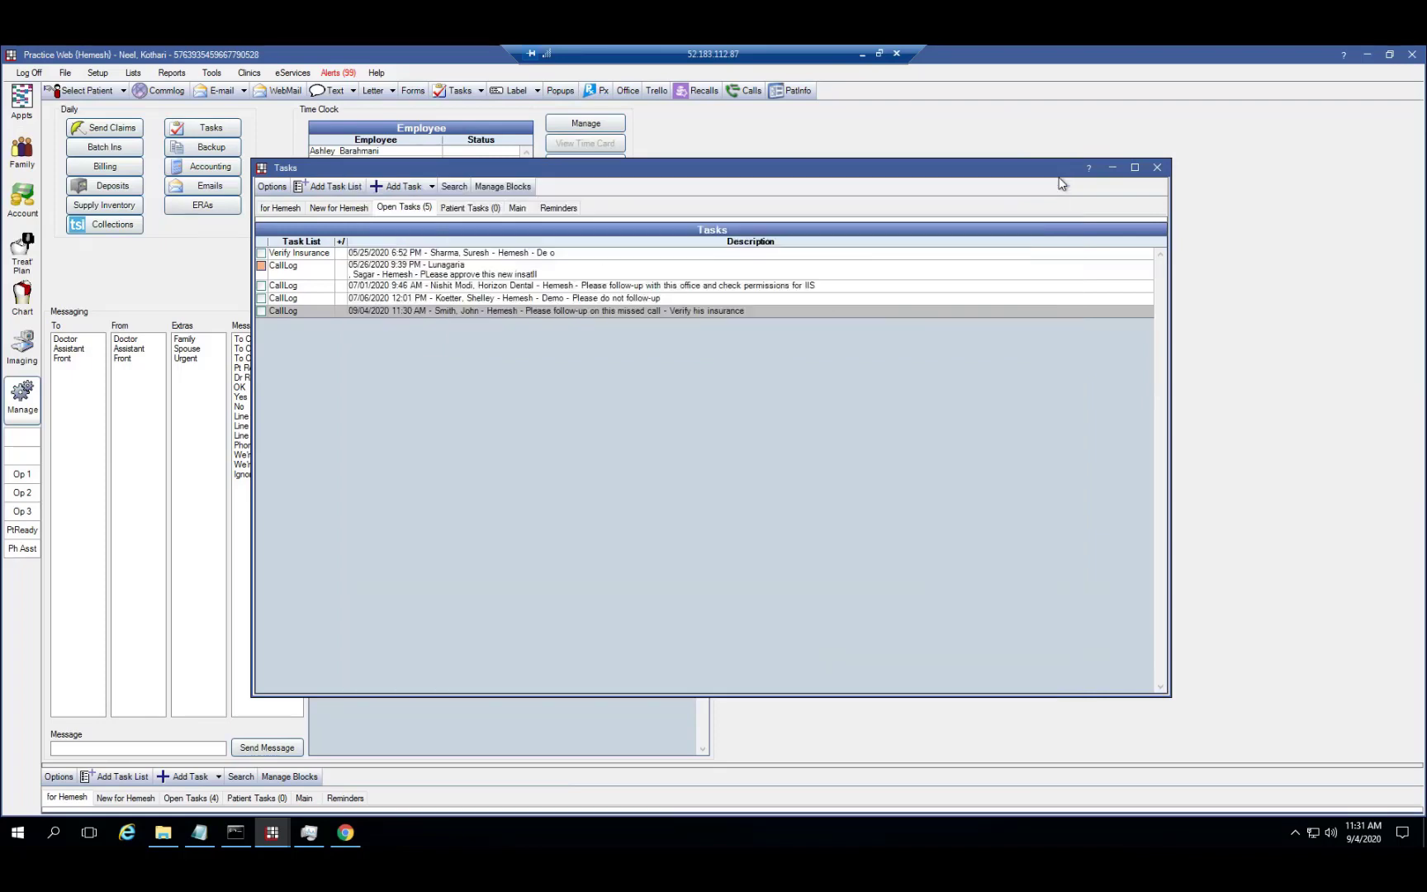
{"action": "left_click", "coordinate": [1154, 169]}
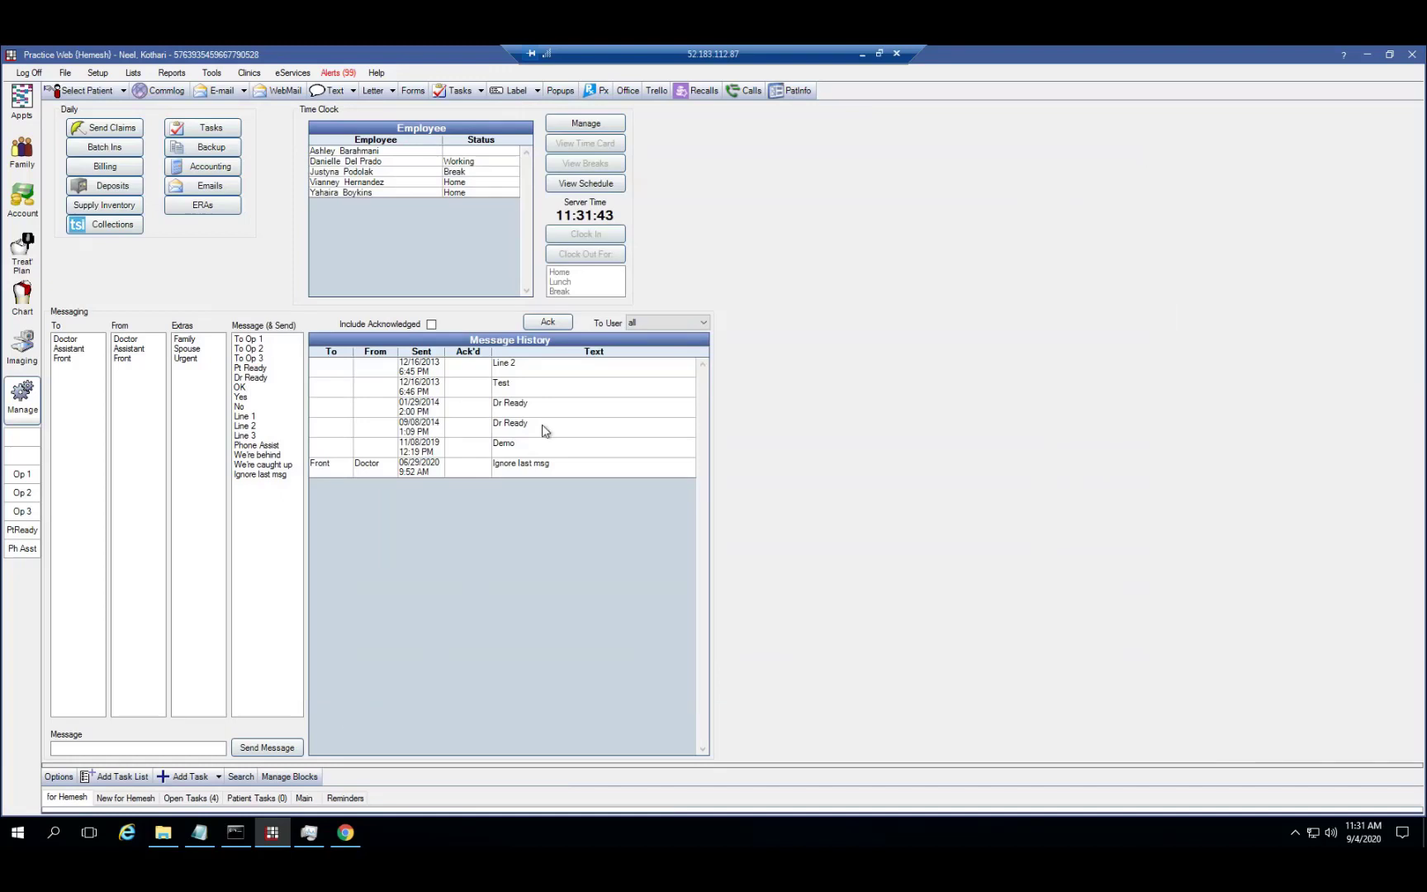
Reopen the Incoming Calls Report and filter it to Not Acknowledged calls
{"action": "left_click", "coordinate": [745, 90]}
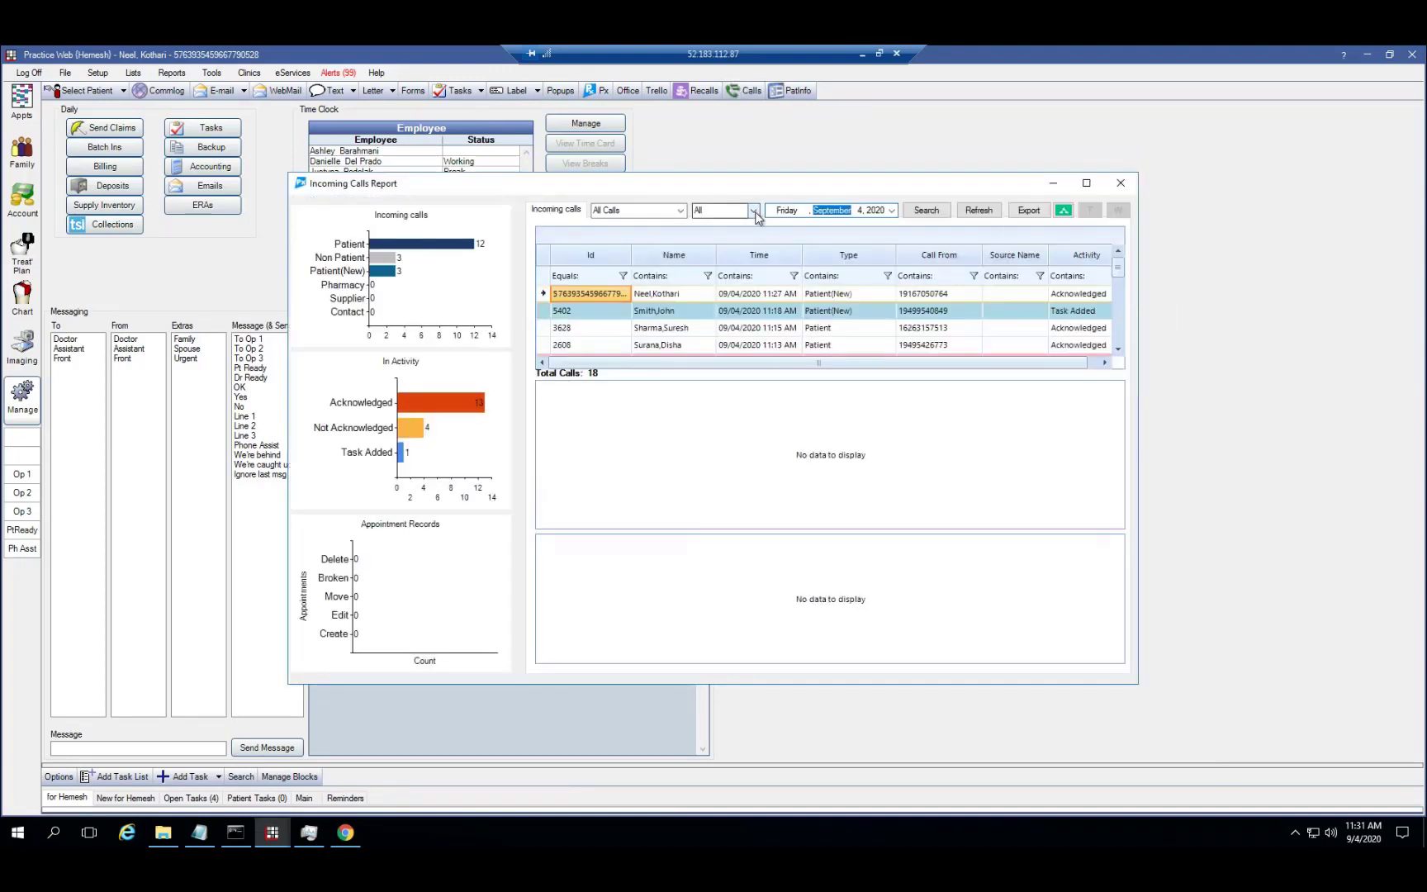
{"action": "left_click", "coordinate": [752, 210]}
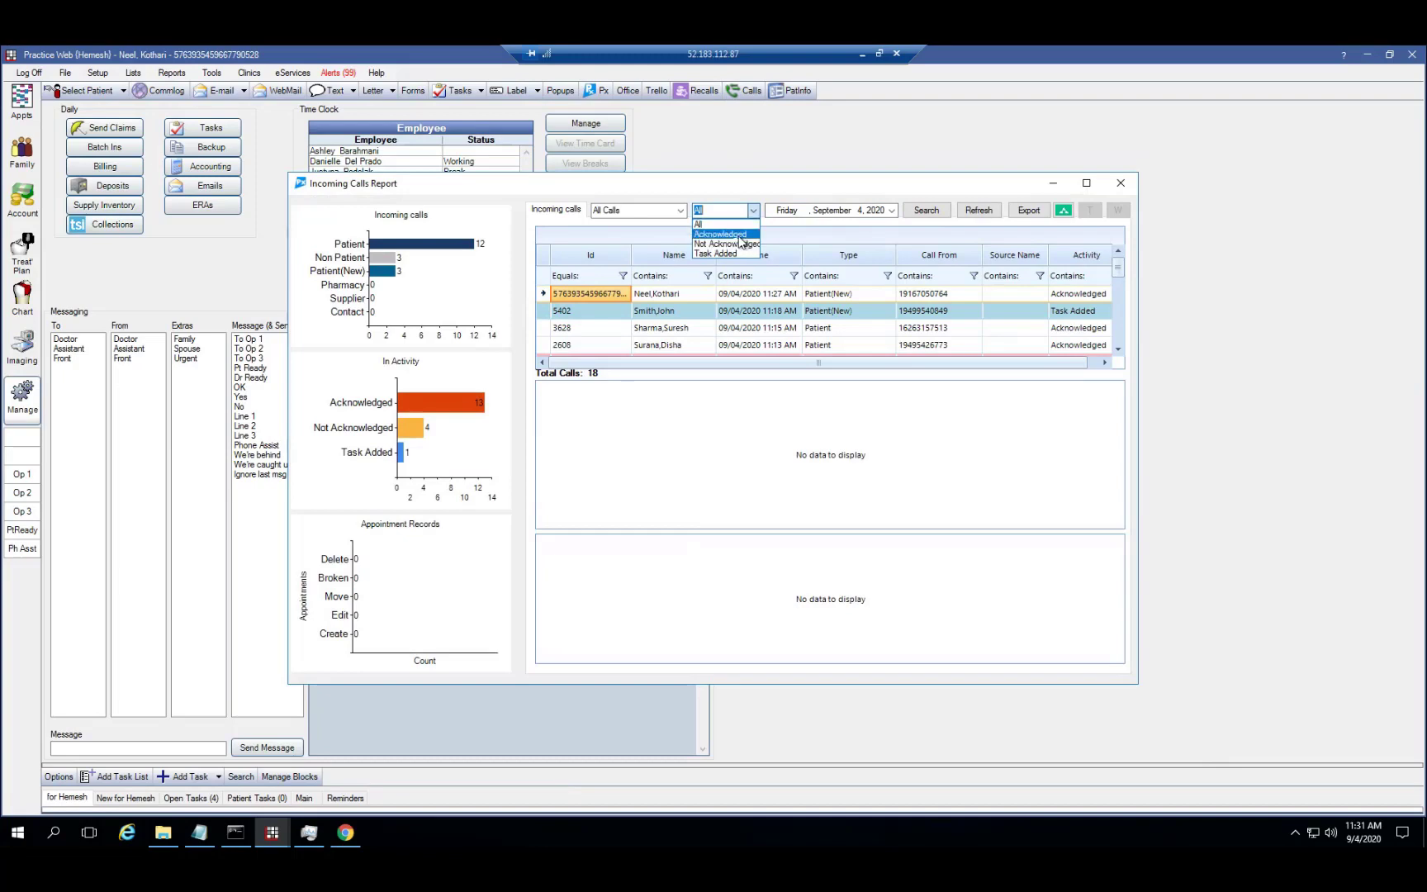
{"action": "left_click", "coordinate": [731, 244]}
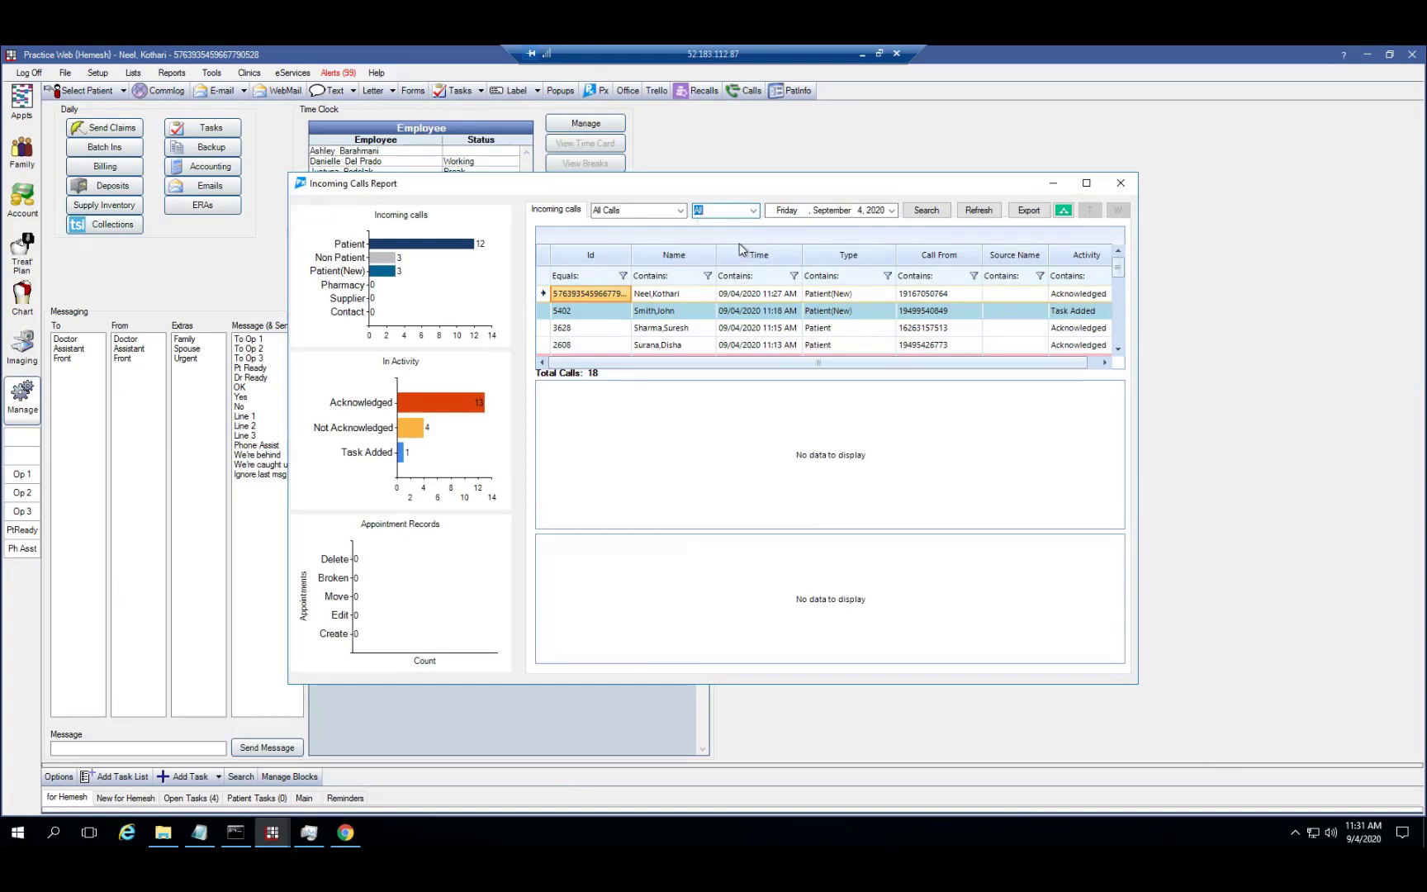
View the first unacknowledged call's actions menu without choosing an action, then list the incoming call sources
{"action": "right_click", "coordinate": [776, 294]}
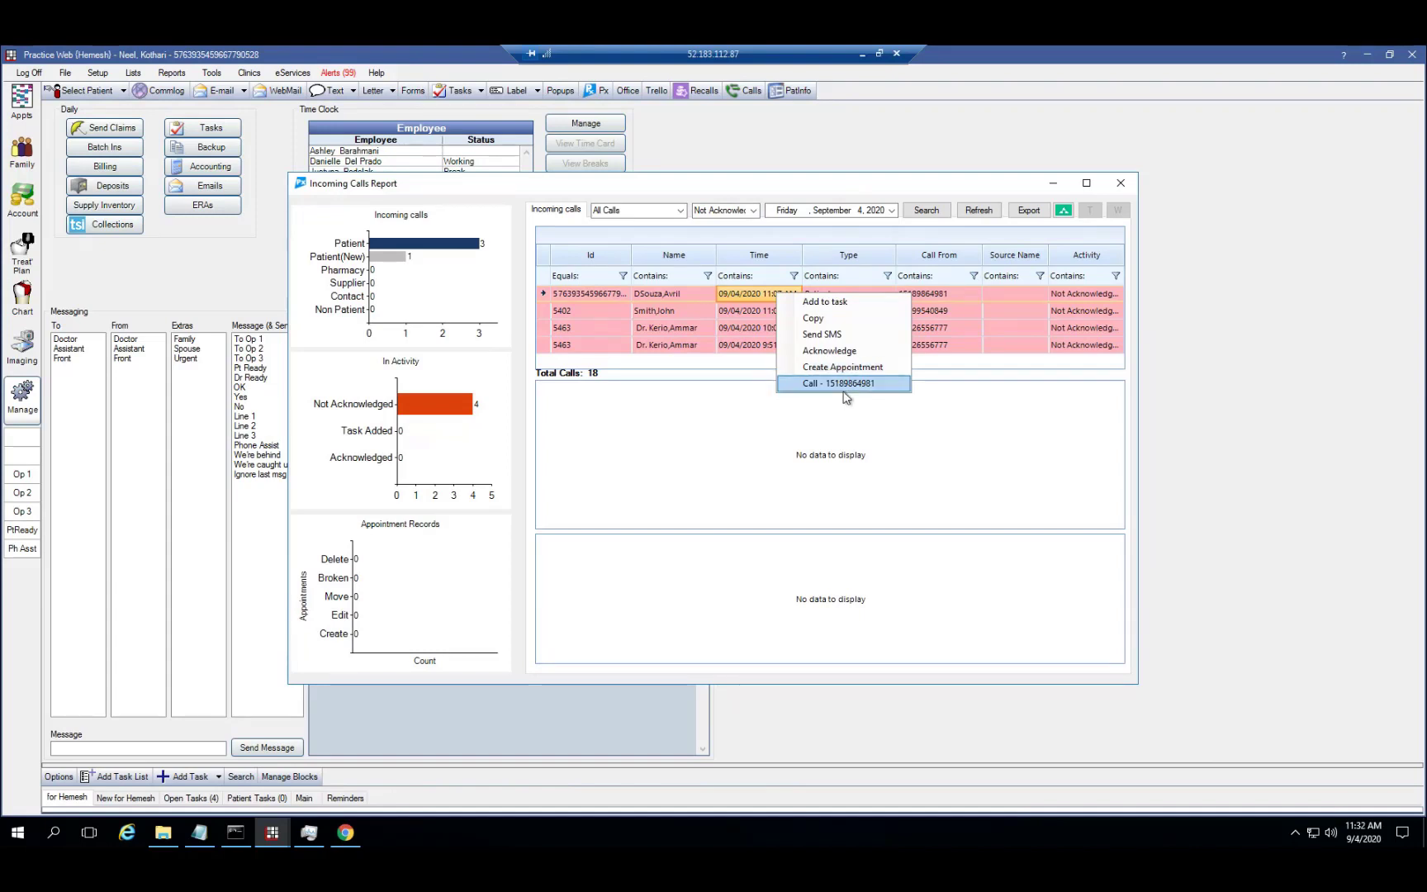
{"action": "left_click", "coordinate": [844, 456]}
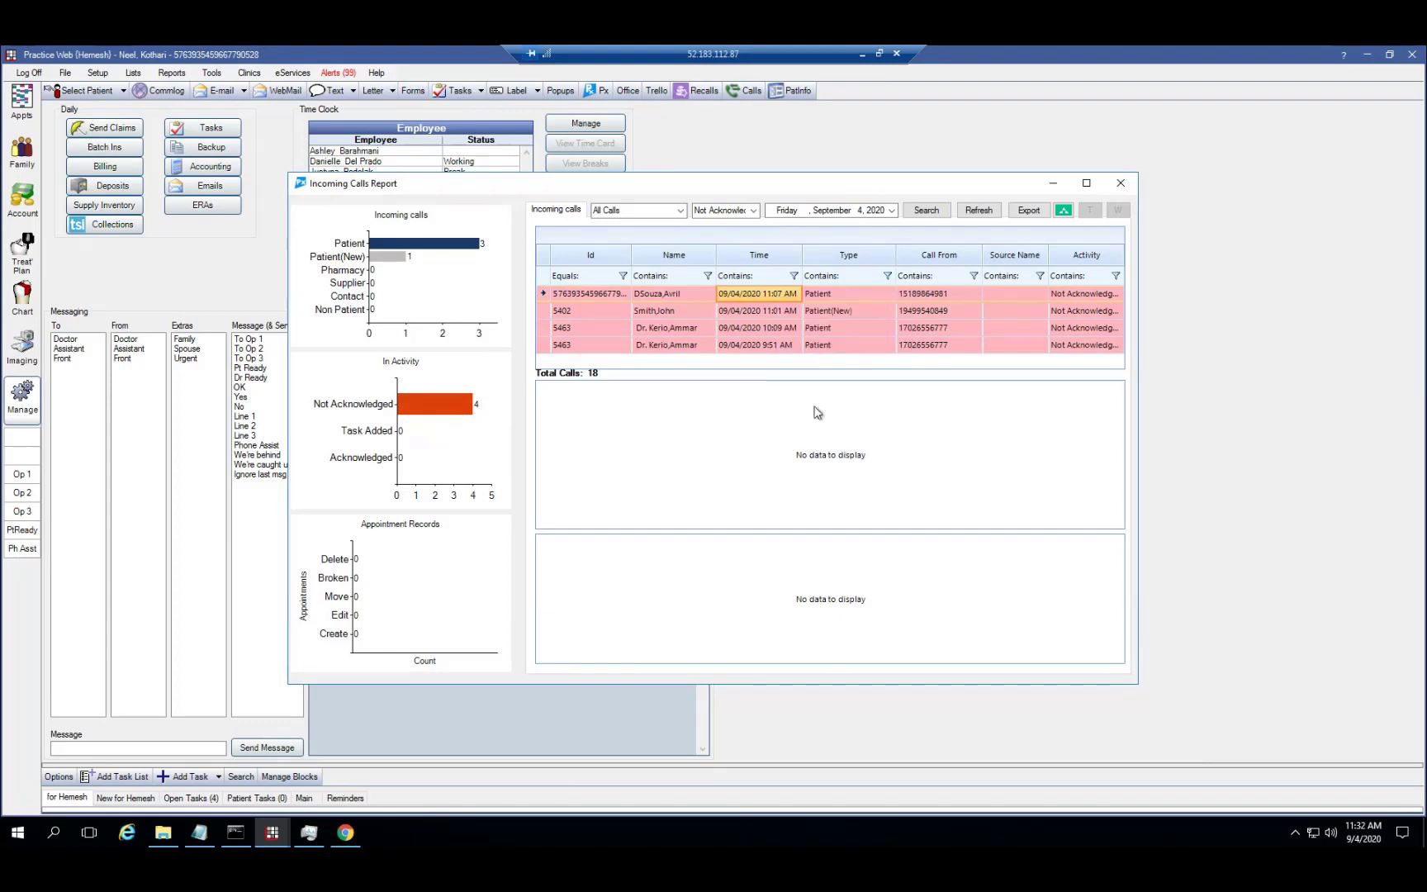
{"action": "left_click", "coordinate": [680, 210]}
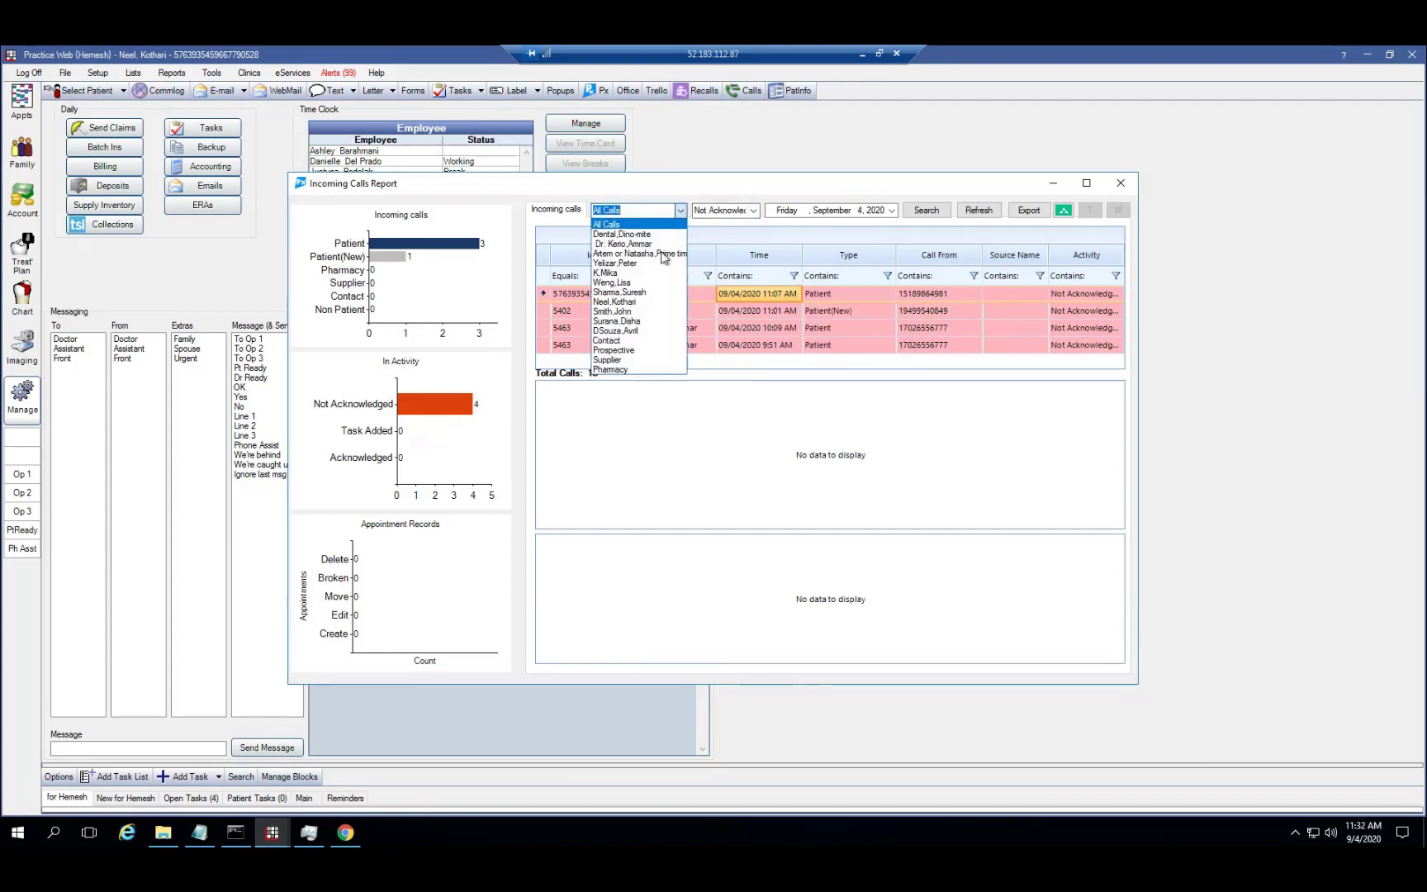
Filter the report to Prospective calls with Activity set to All
{"action": "left_click", "coordinate": [628, 350]}
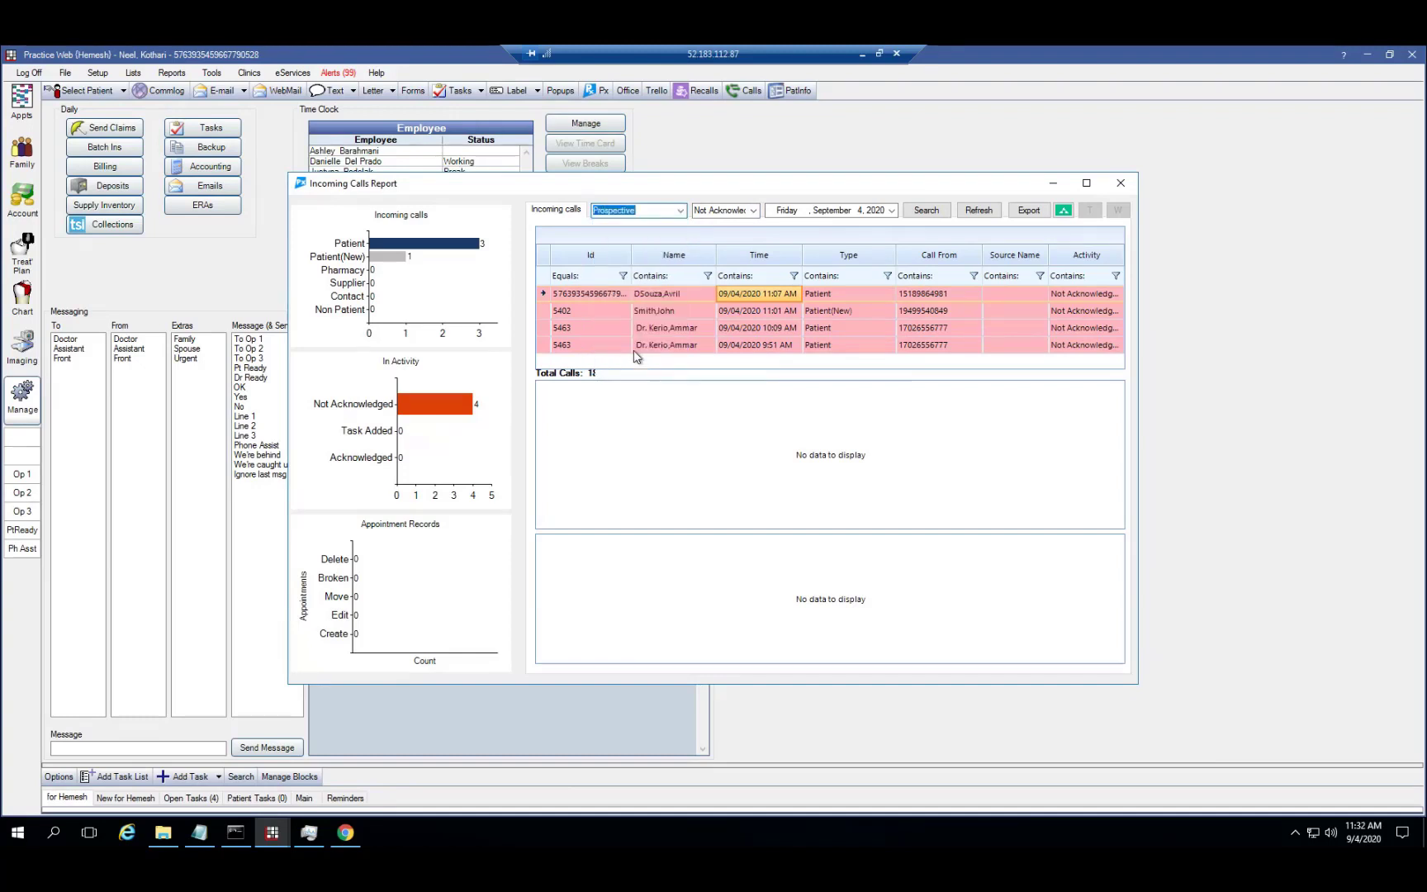
{"action": "left_click", "coordinate": [754, 210]}
{"action": "left_click", "coordinate": [715, 226]}
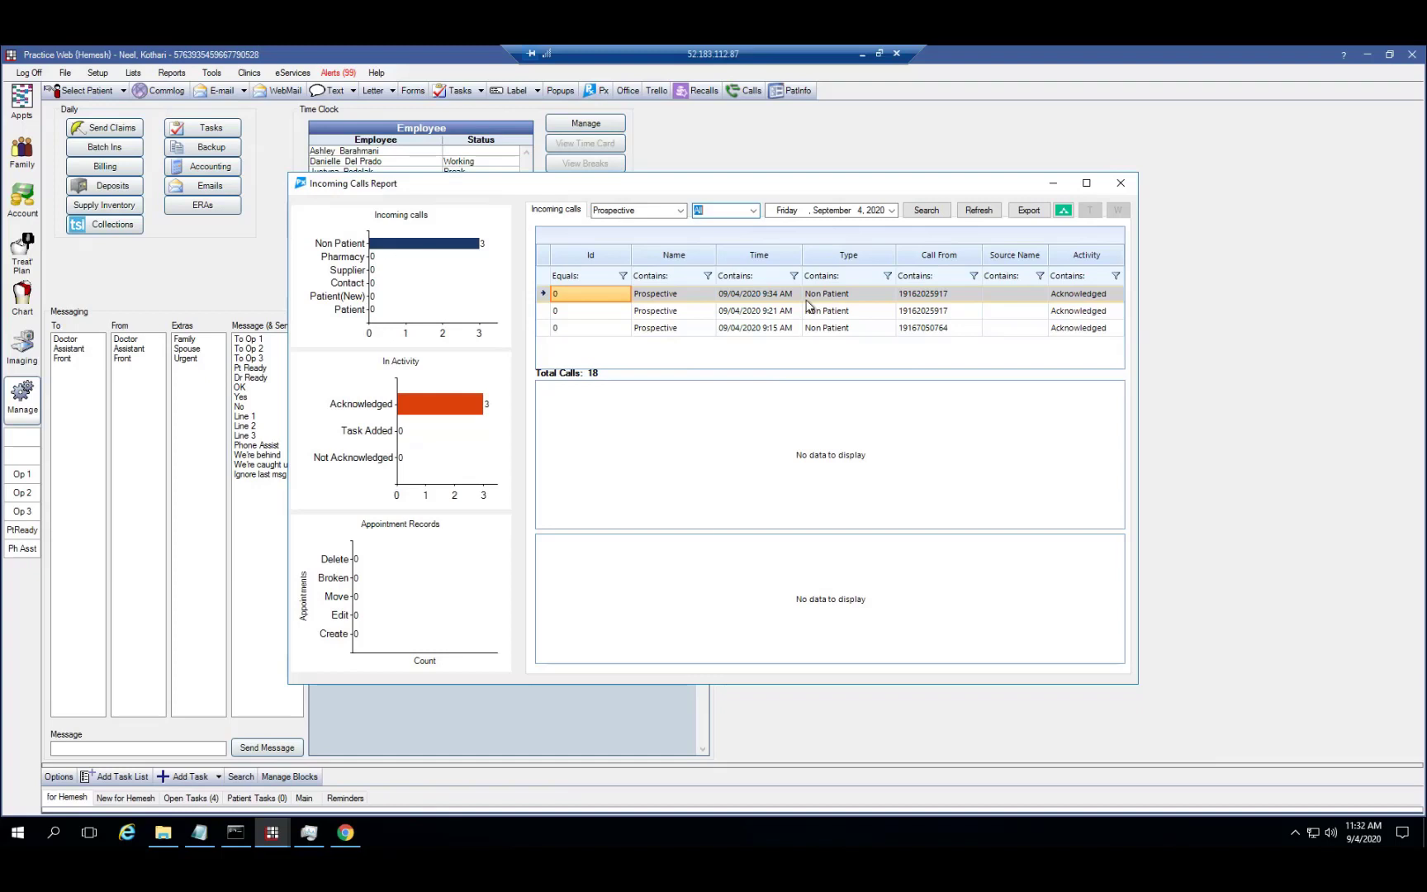
Start adding the first Prospective caller as a new patient, cancel the form, and reopen the report
{"action": "left_click", "coordinate": [807, 299]}
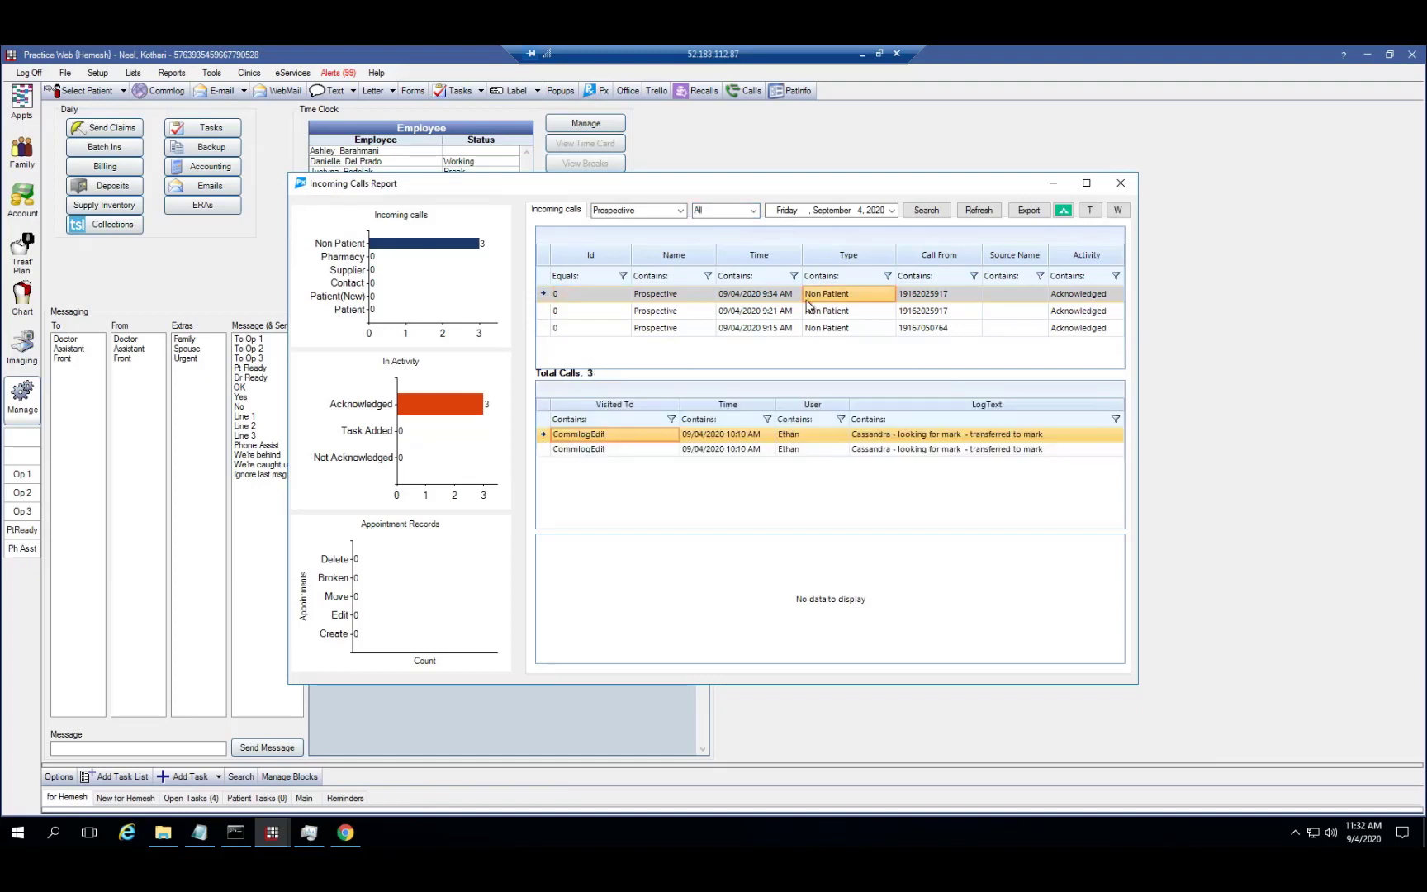
{"action": "right_click", "coordinate": [808, 305]}
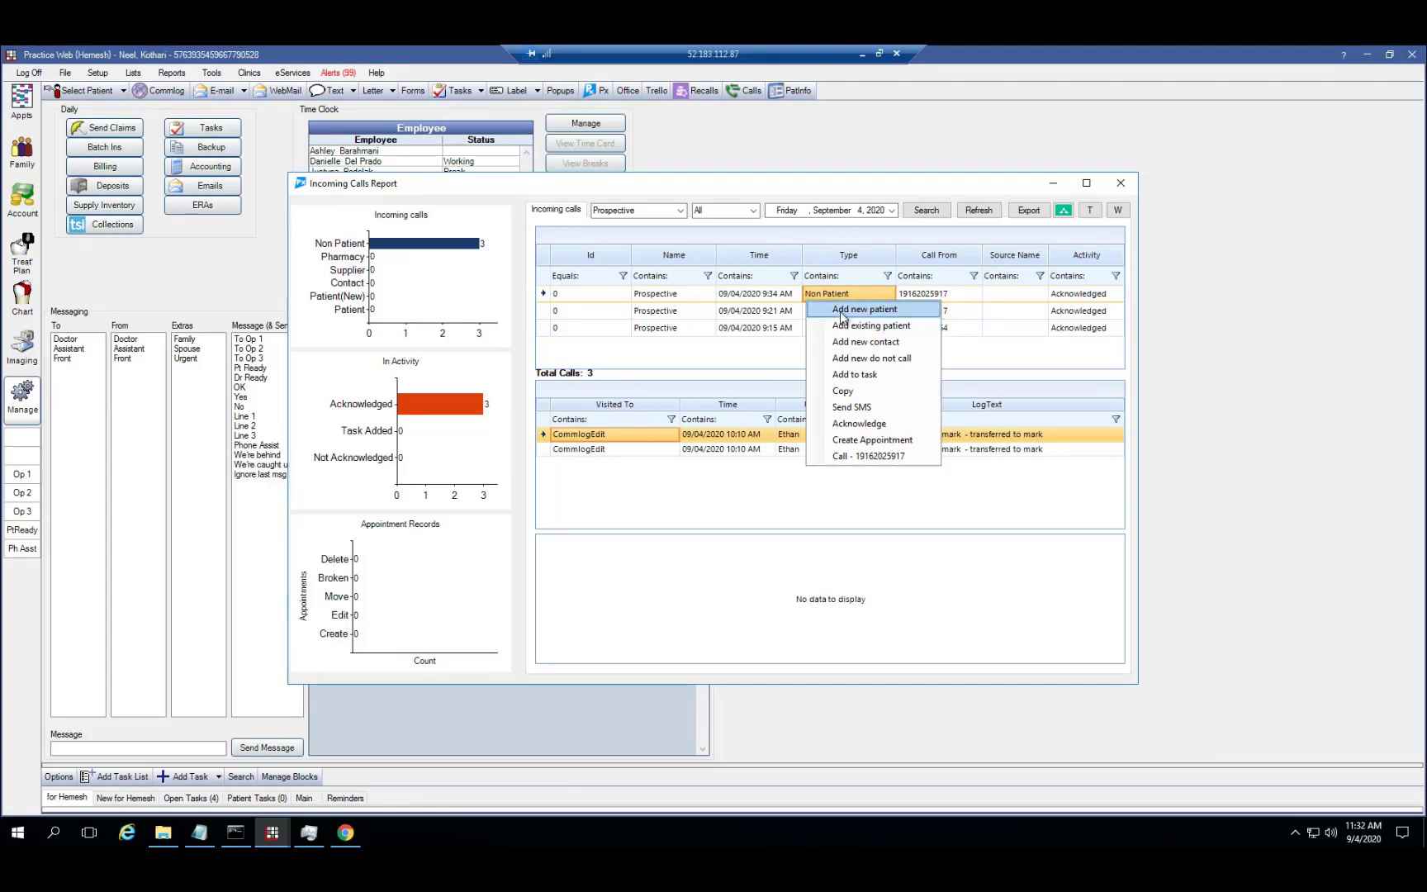
{"action": "left_click", "coordinate": [841, 315]}
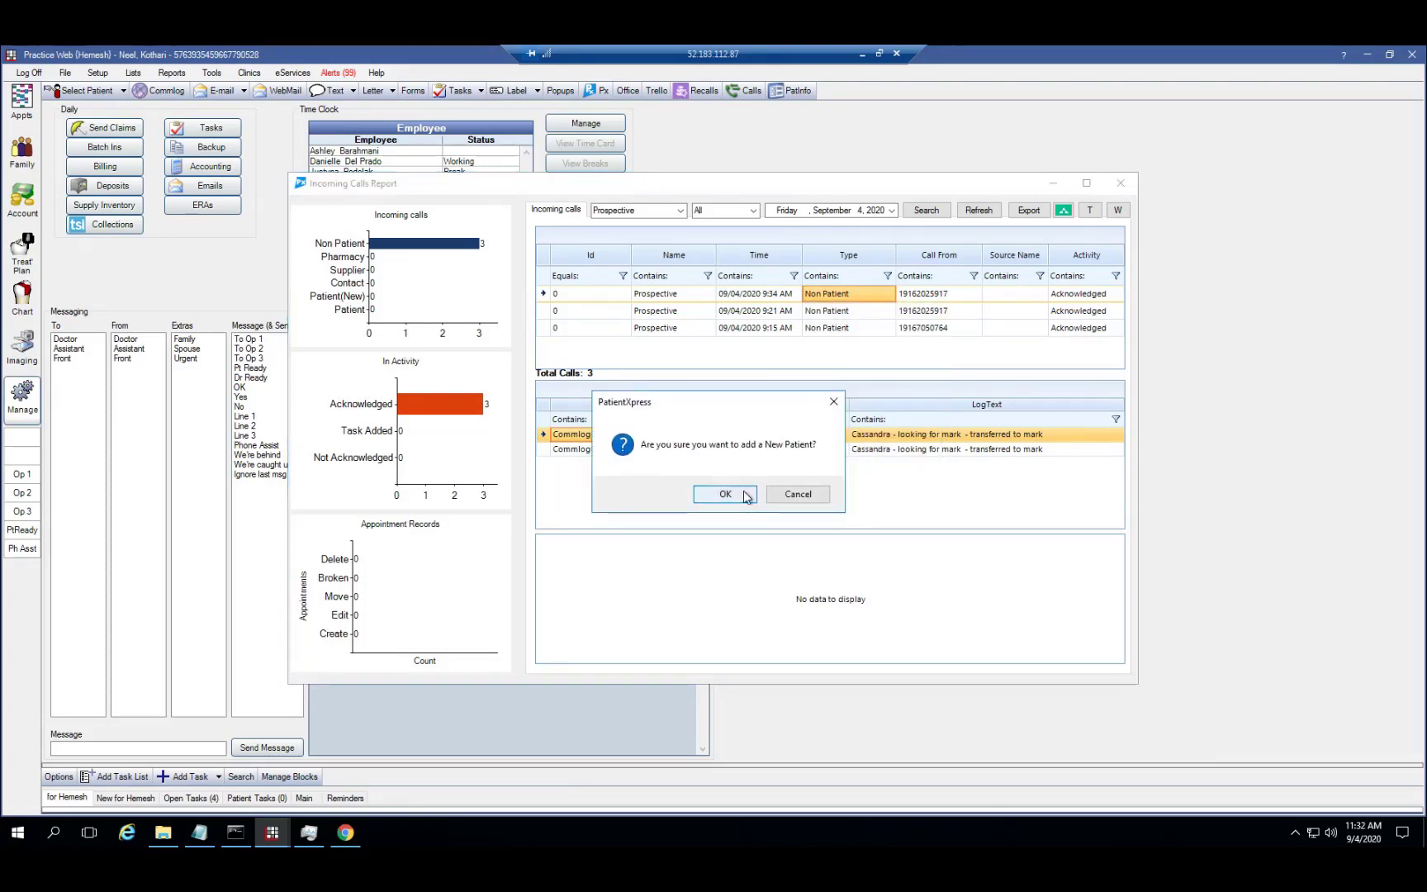
{"action": "left_click", "coordinate": [744, 493]}
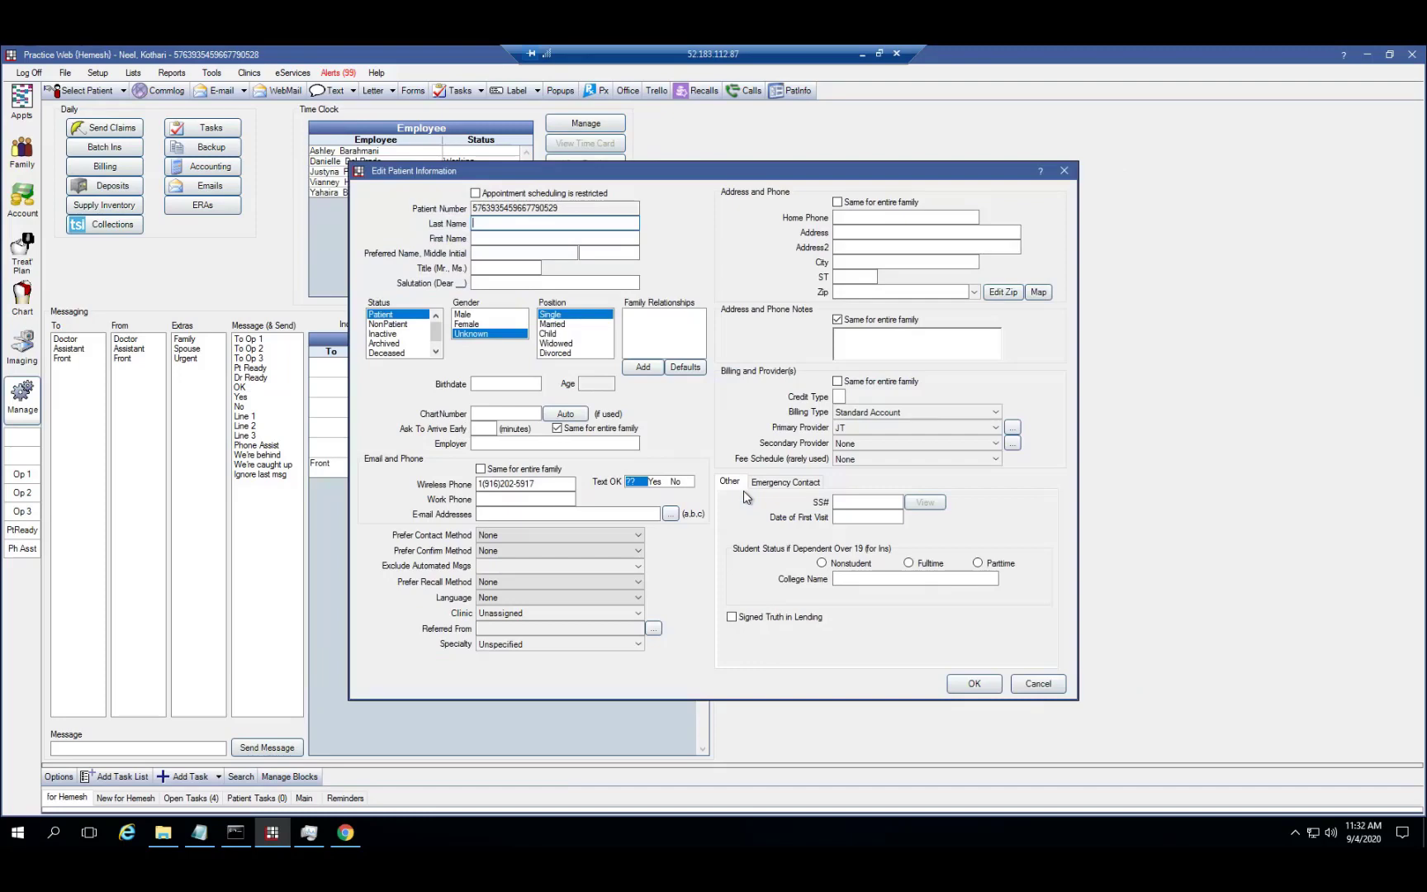
{"action": "left_click", "coordinate": [1037, 684]}
{"action": "left_click", "coordinate": [747, 94]}
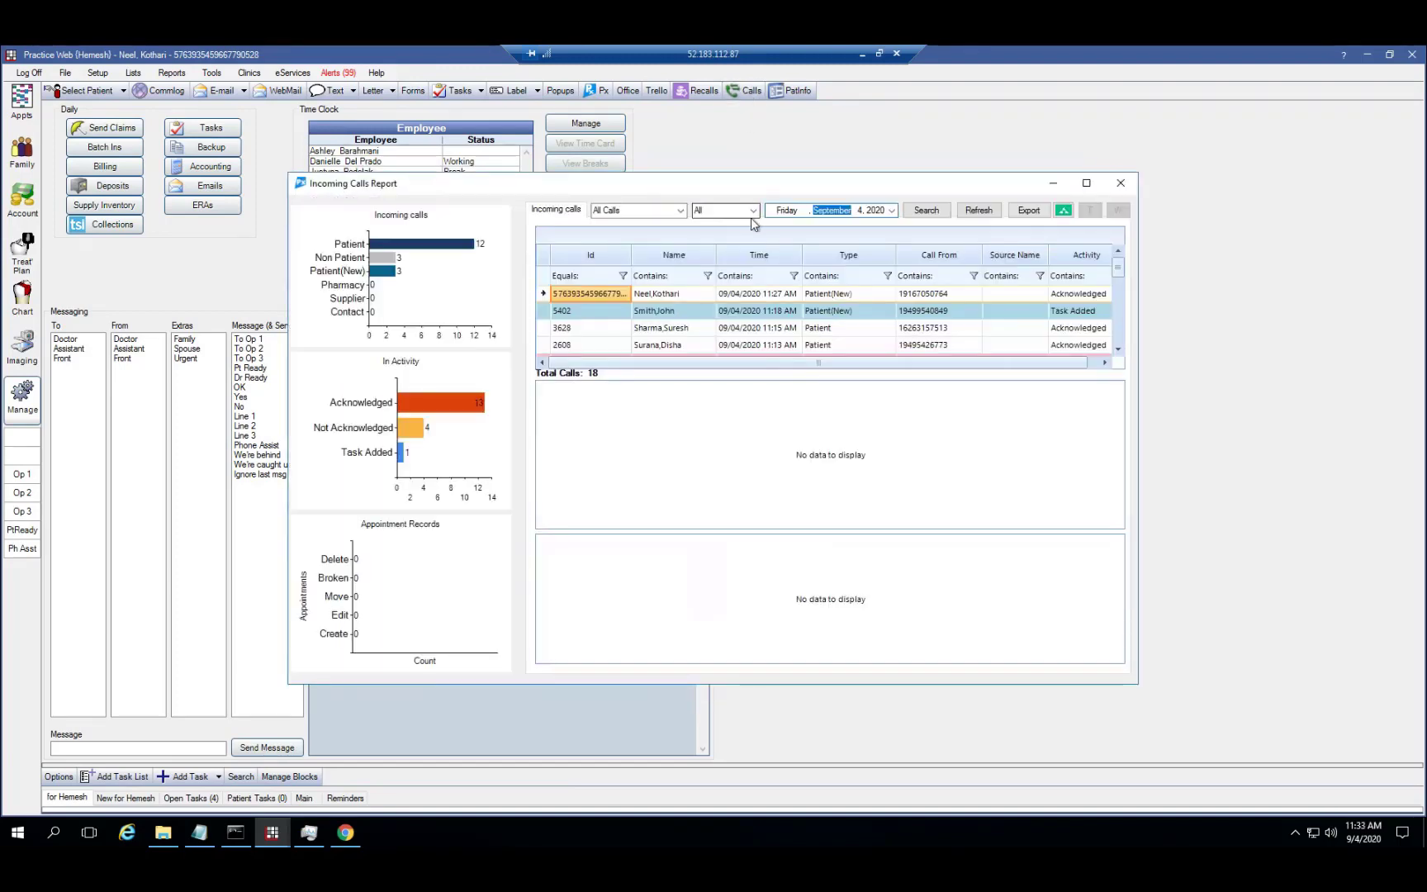
Show only Prospective calls, keeping the activity filter at All
{"action": "left_click", "coordinate": [753, 211]}
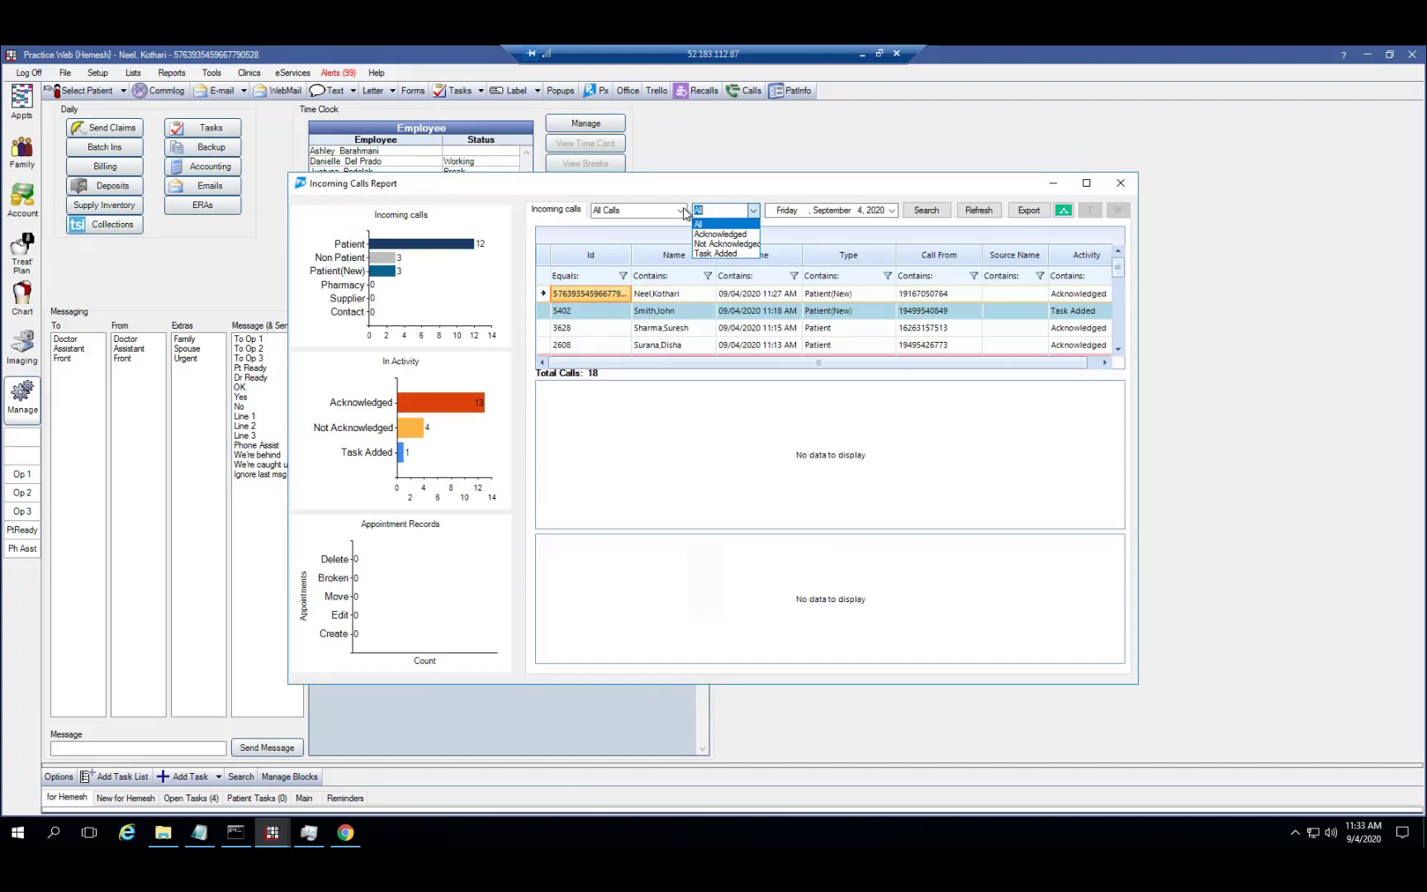
{"action": "left_click", "coordinate": [682, 212]}
{"action": "left_click", "coordinate": [683, 212]}
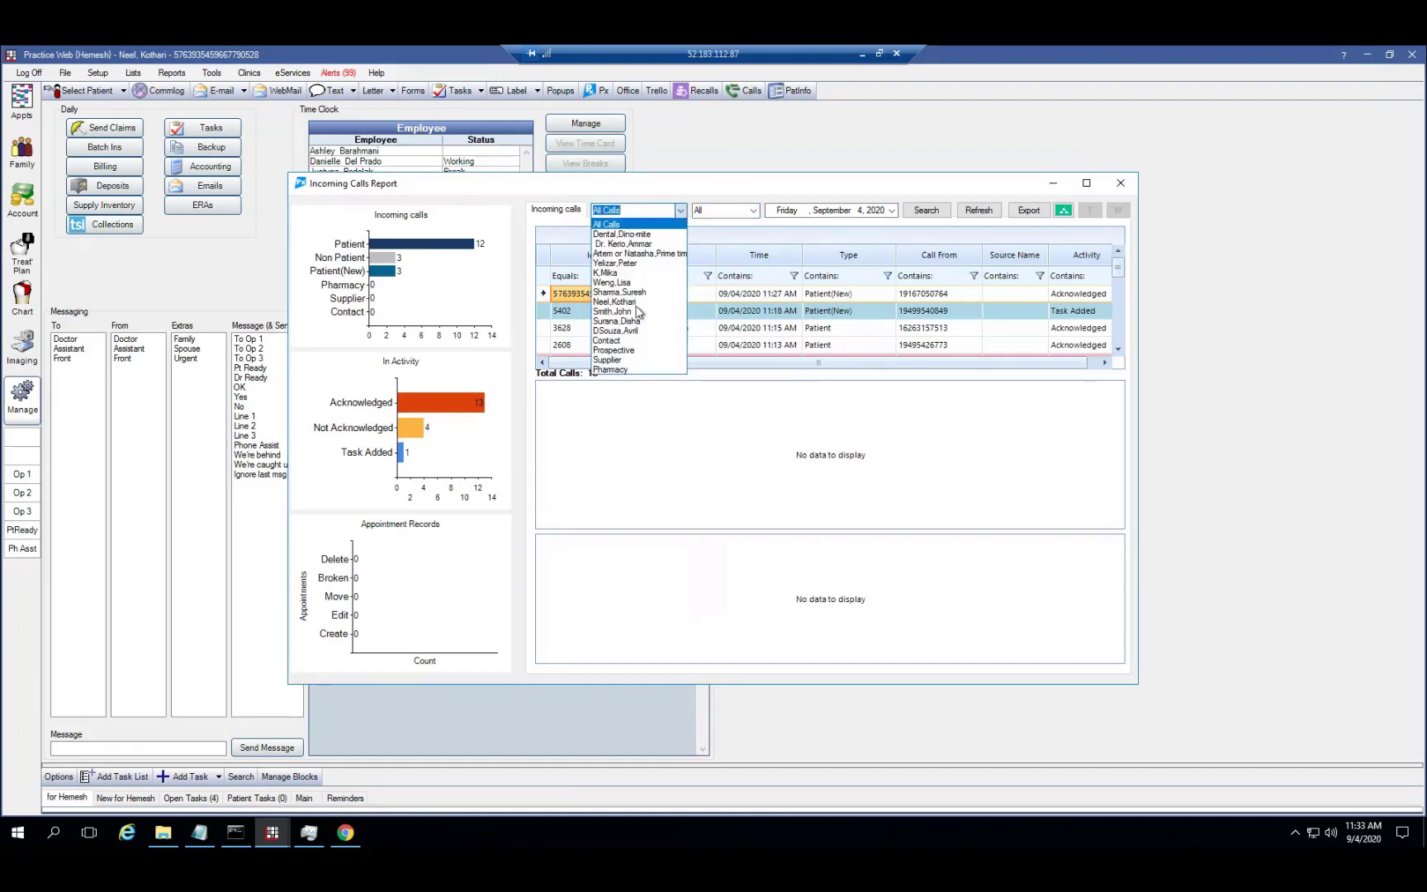
{"action": "left_click", "coordinate": [619, 350]}
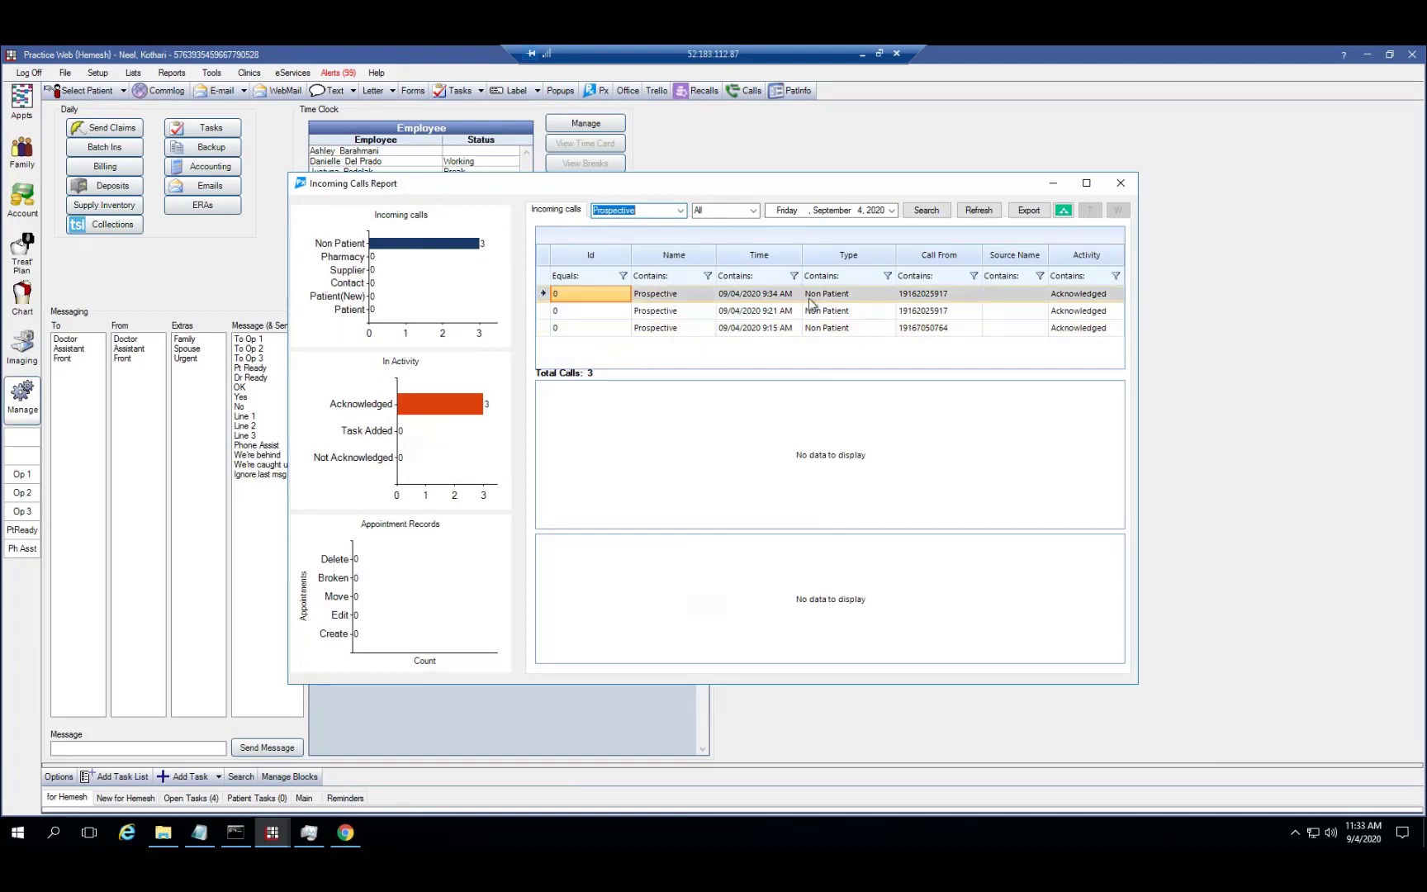
Link the first Prospective call to an existing patient found by last name, saving the number as work phone
{"action": "right_click", "coordinate": [809, 301]}
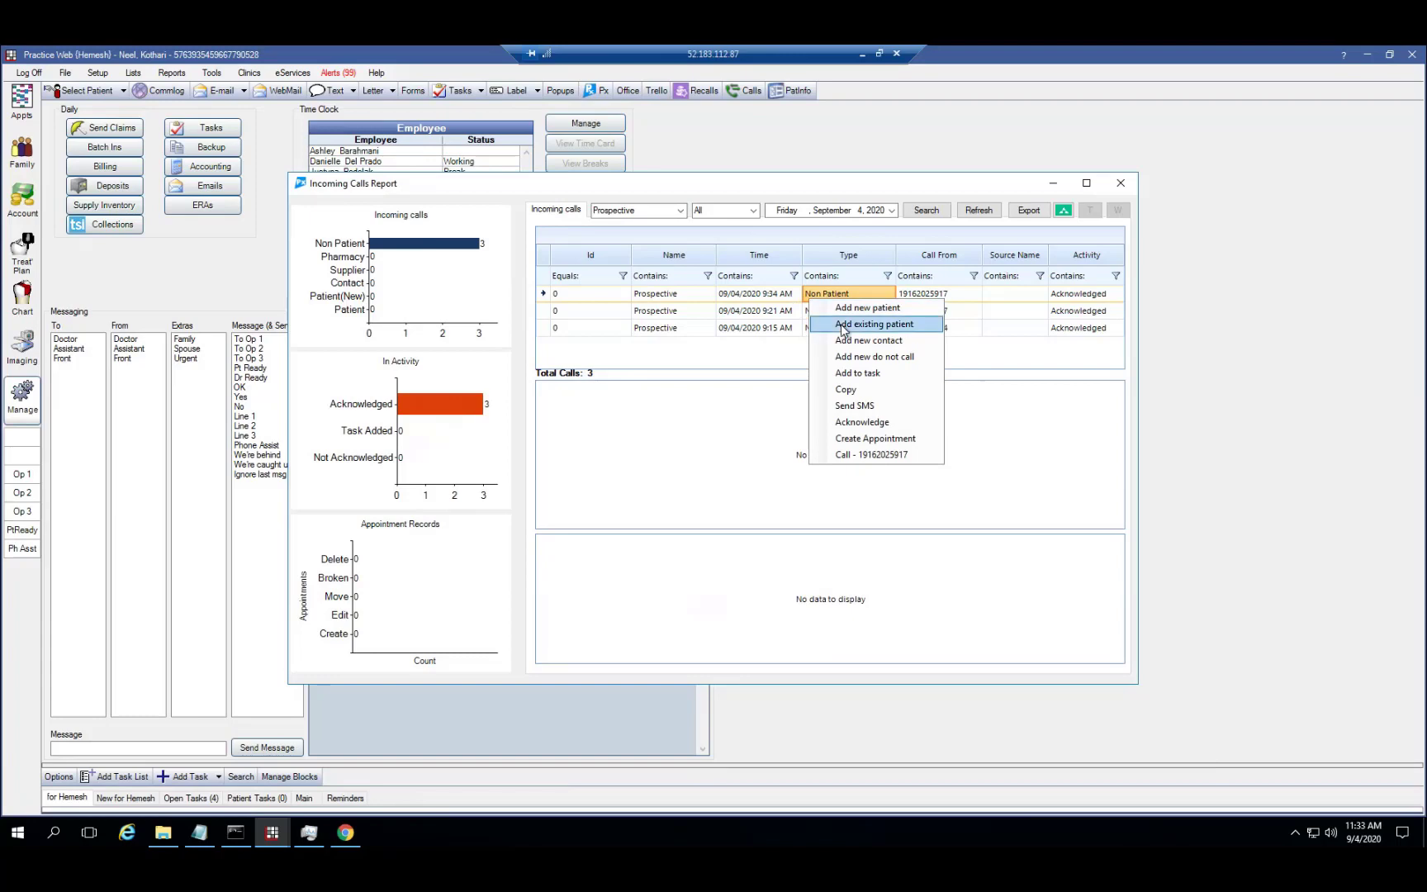
{"action": "left_click", "coordinate": [874, 324]}
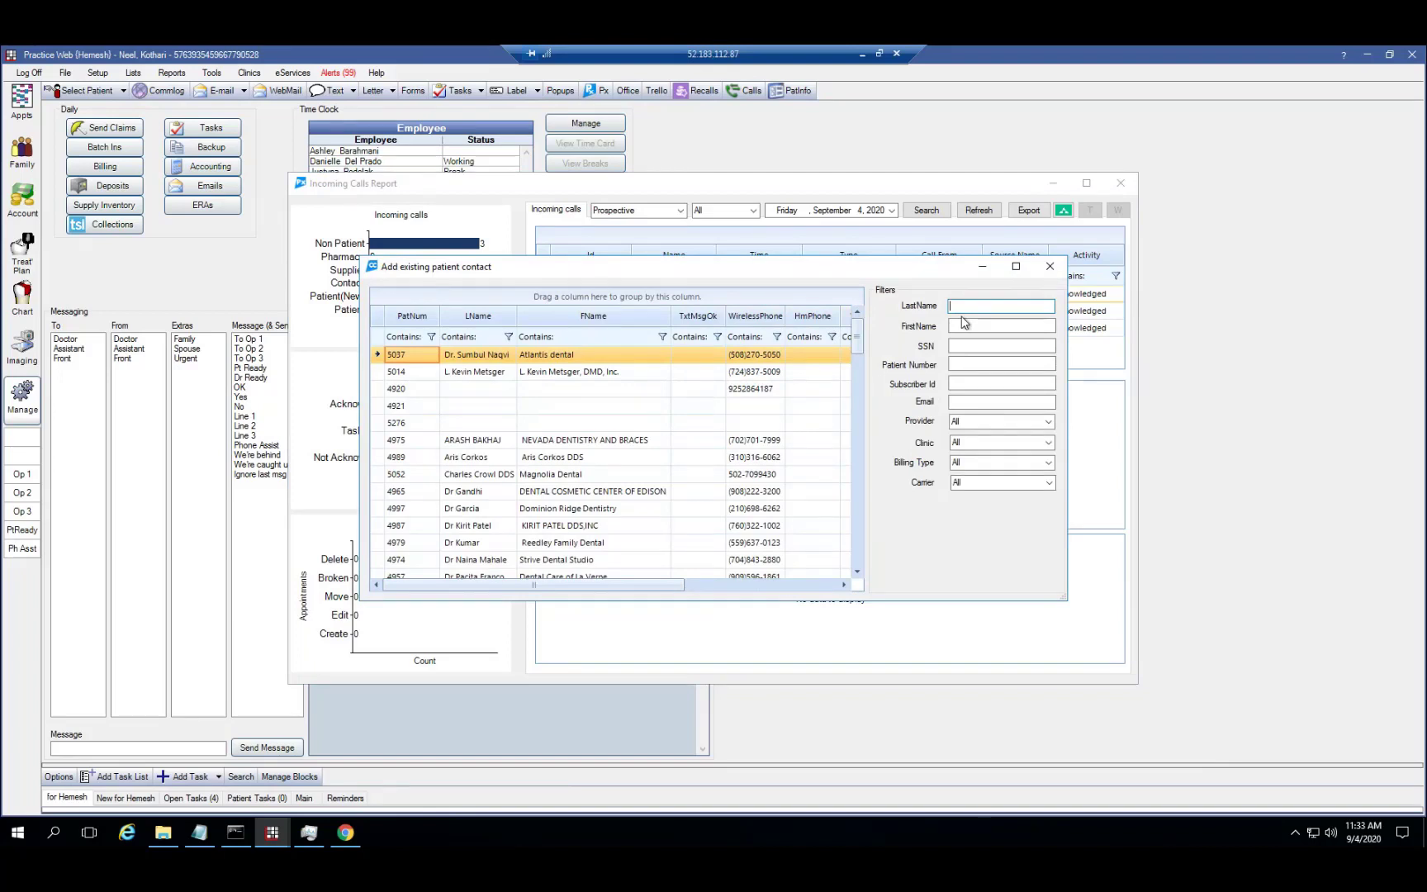
{"action": "type", "text": "neel"}
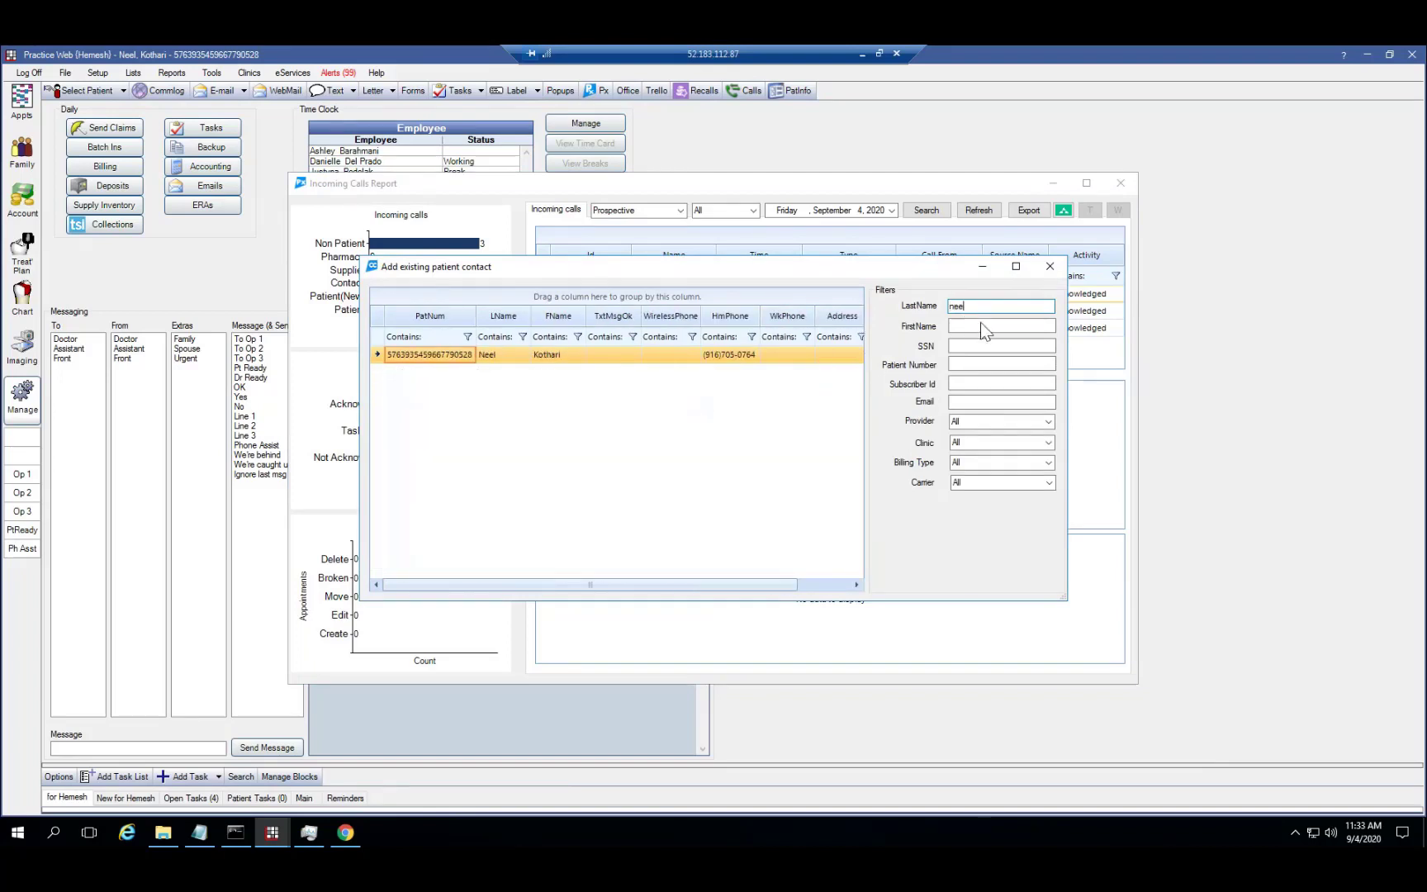
{"action": "right_click", "coordinate": [801, 356]}
{"action": "left_click", "coordinate": [788, 356]}
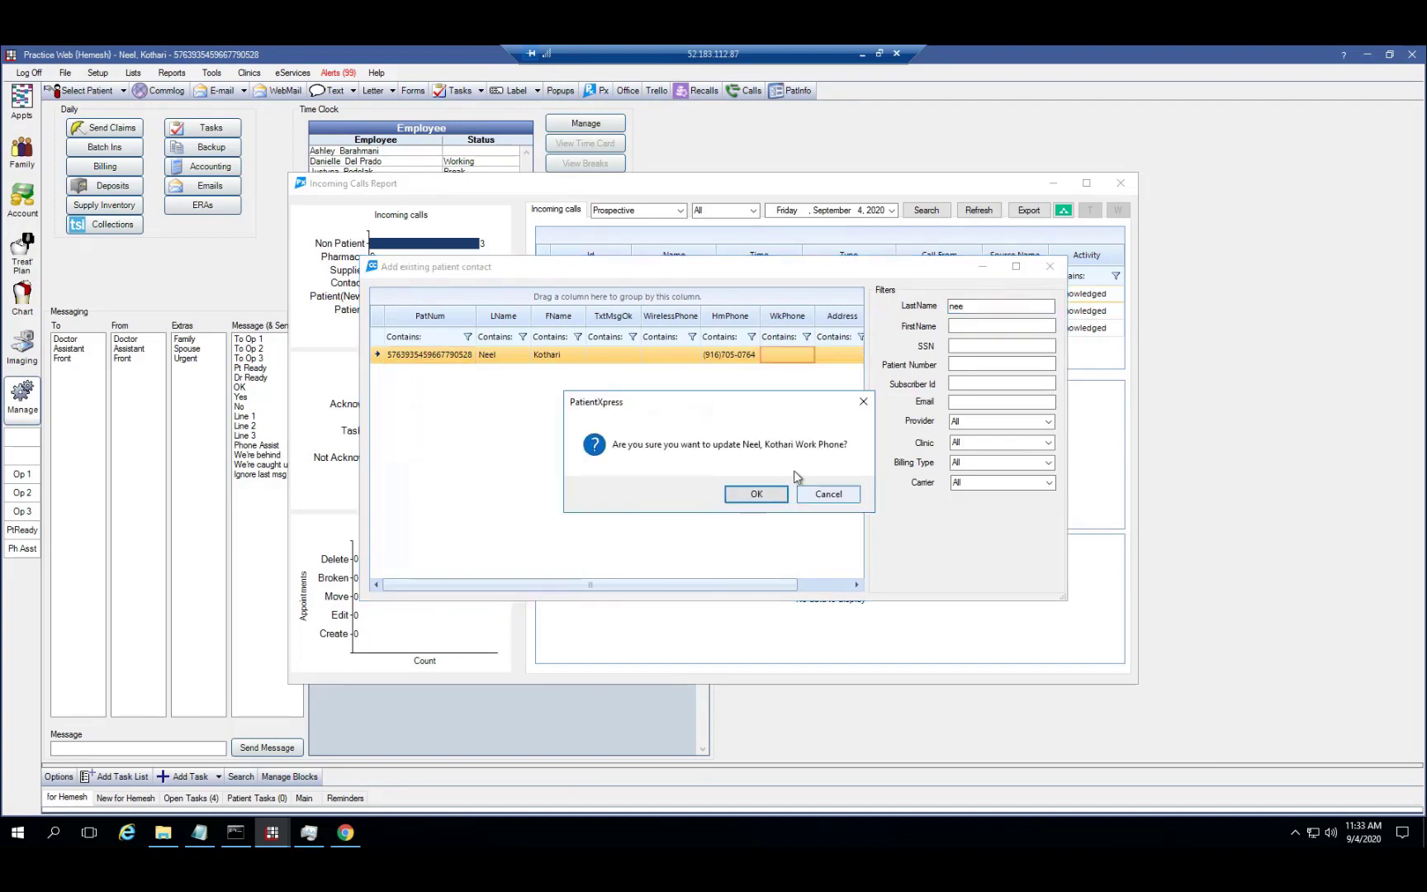
{"action": "left_click", "coordinate": [779, 495]}
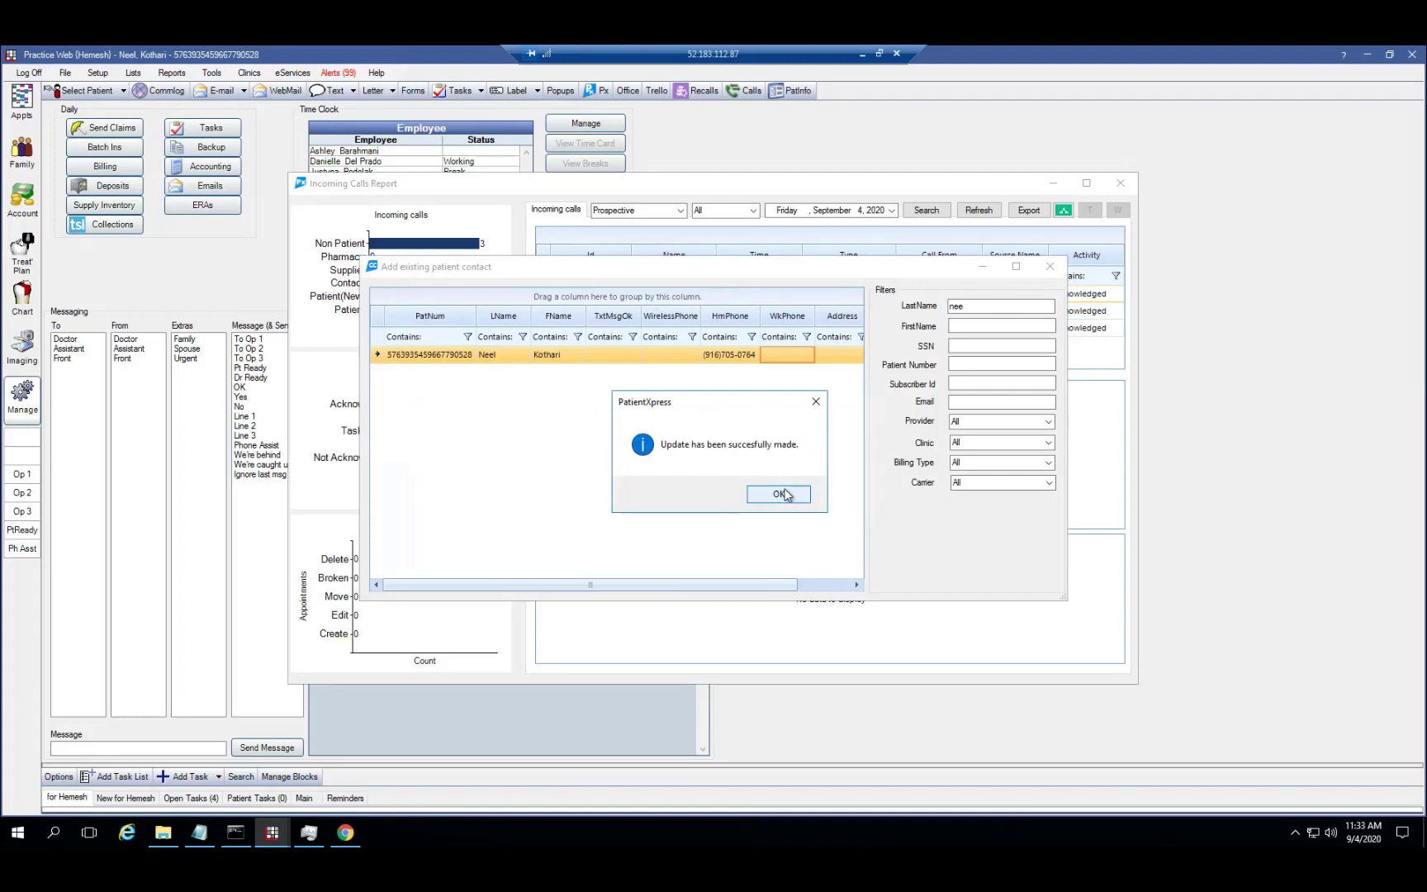
{"action": "key", "text": "Return"}
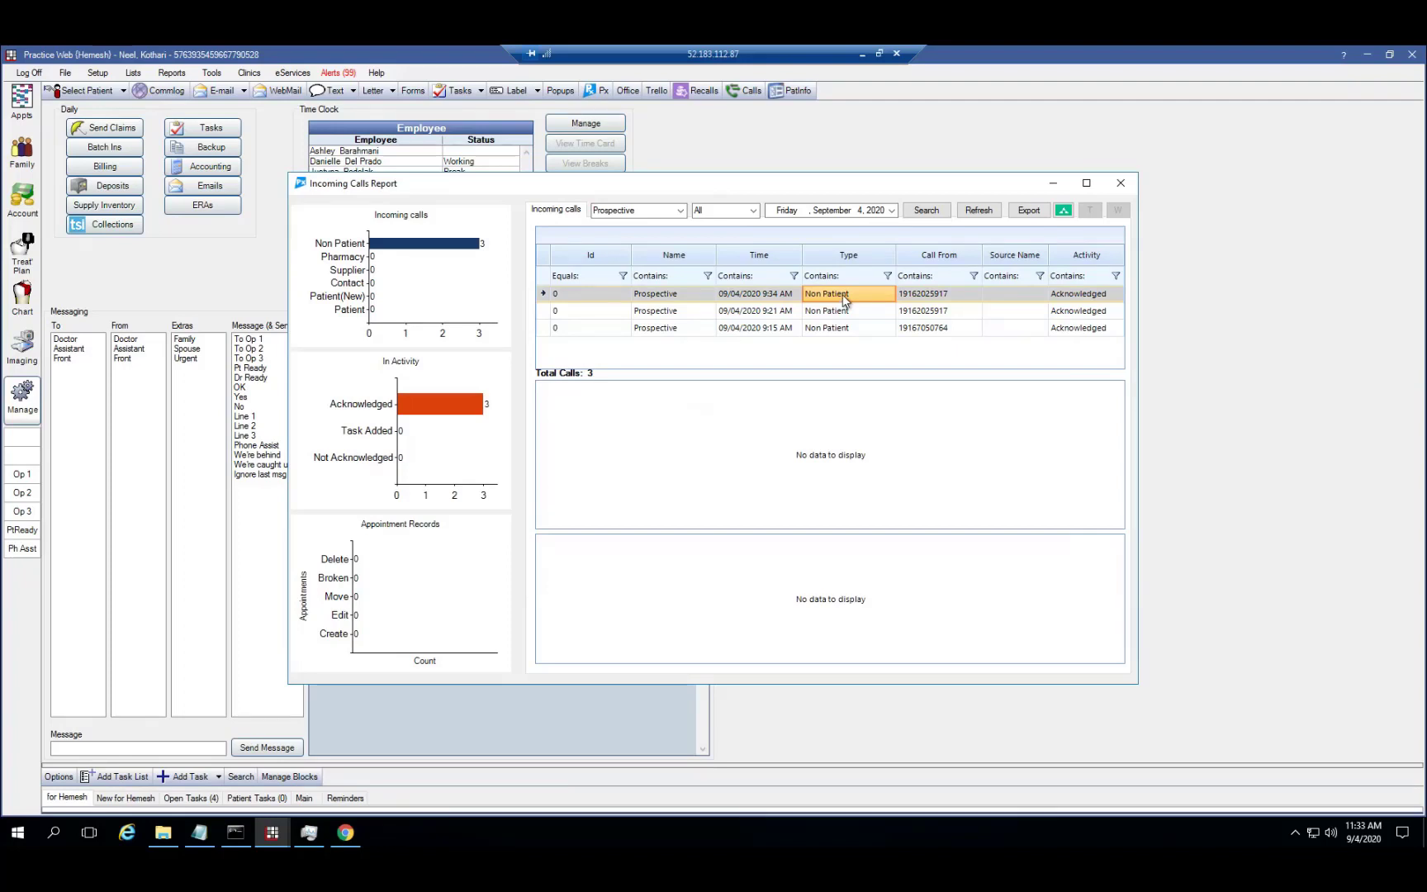
Keep the activity filter at All and check the third call's log and number details
{"action": "left_click", "coordinate": [753, 213]}
{"action": "left_click", "coordinate": [920, 294]}
{"action": "left_click", "coordinate": [949, 327]}
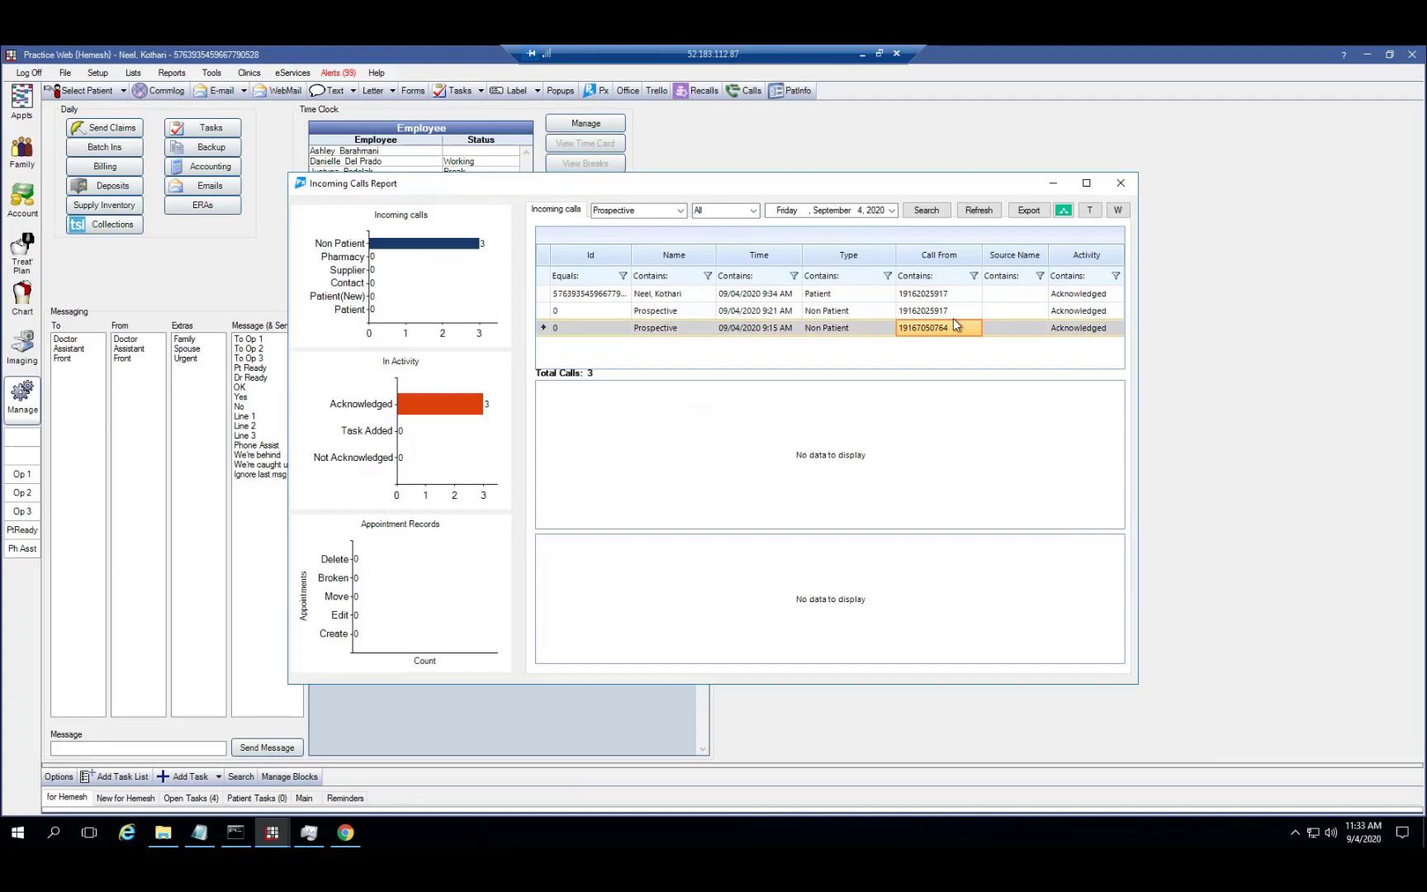
{"action": "left_click", "coordinate": [1063, 211]}
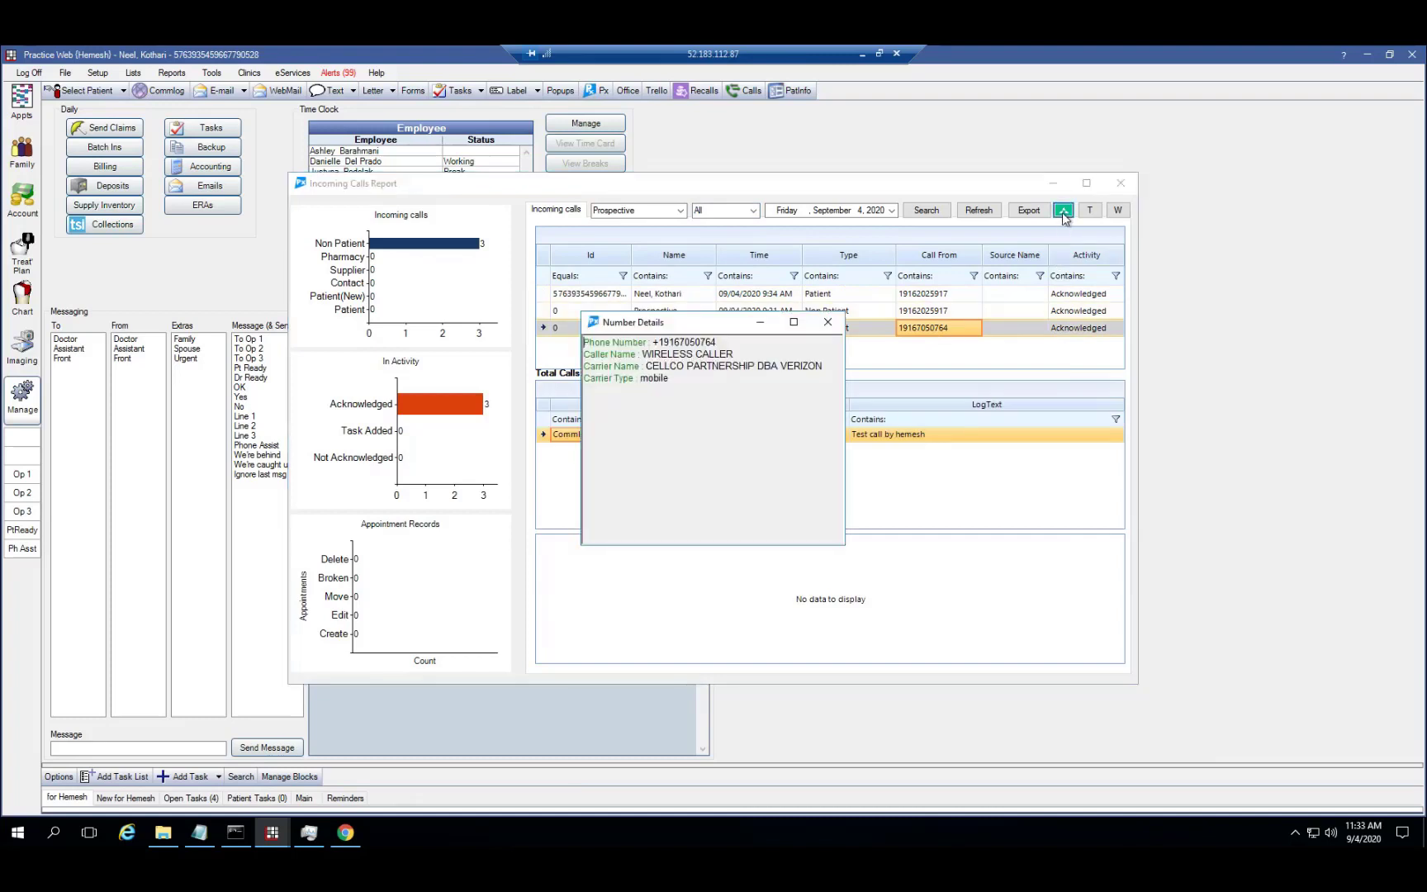
{"action": "left_click", "coordinate": [829, 322]}
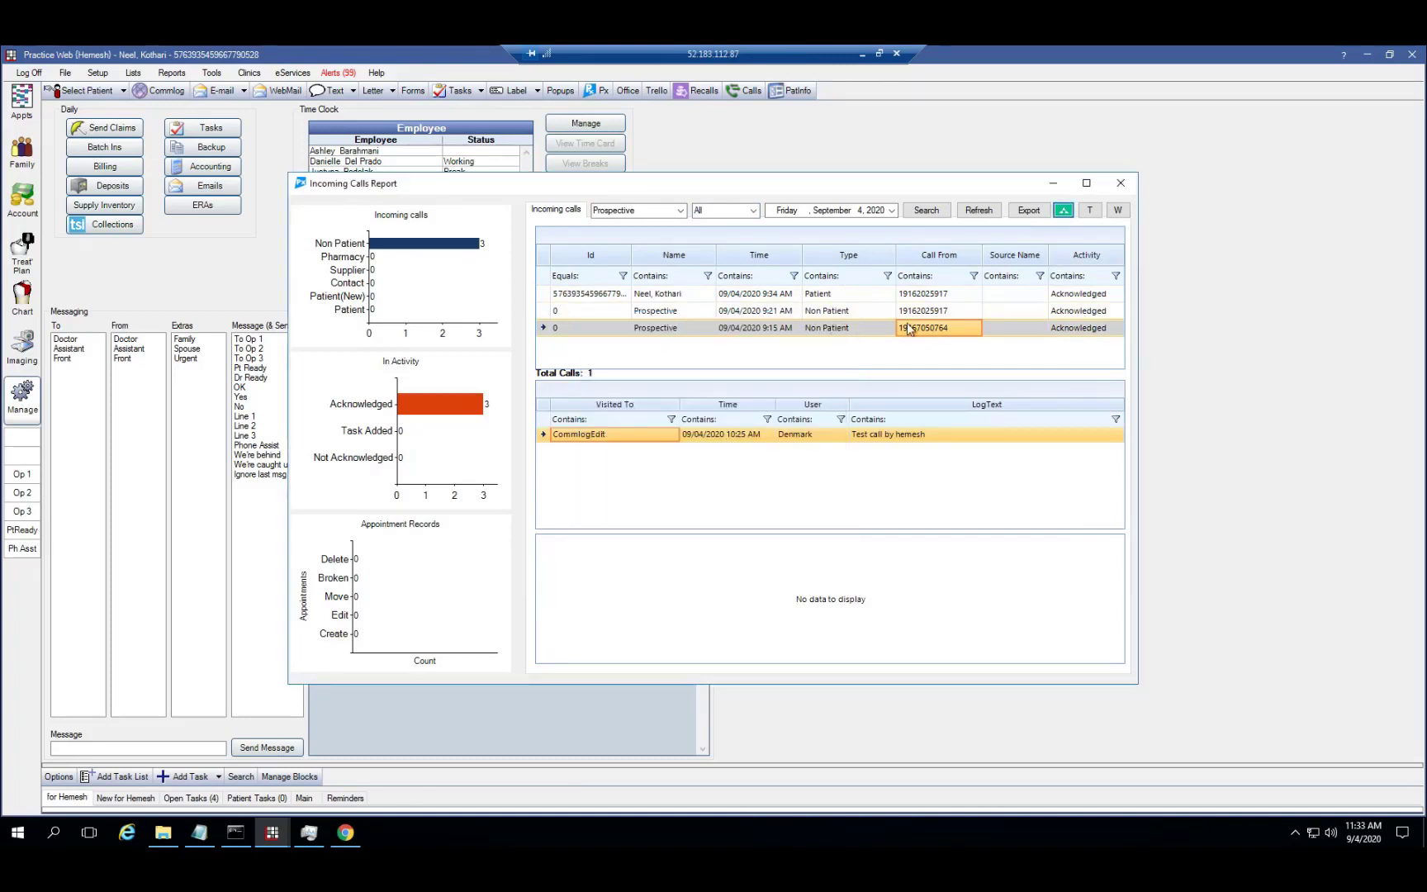
Look up the next caller's number details, highlighting the caller name and carrier T-MOBILE USA, INC
{"action": "left_click", "coordinate": [921, 312]}
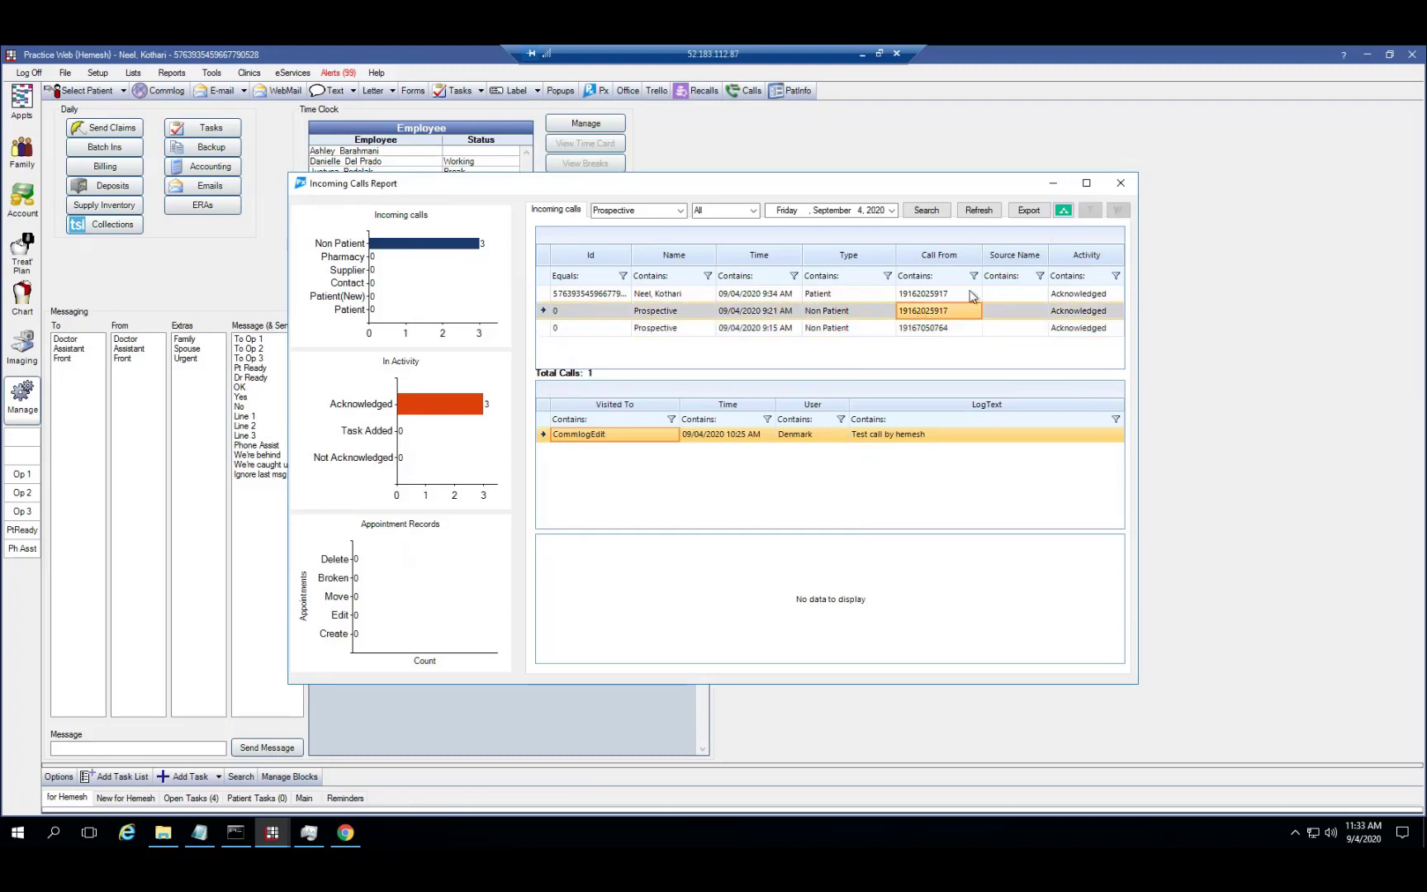
{"action": "left_click", "coordinate": [1063, 212]}
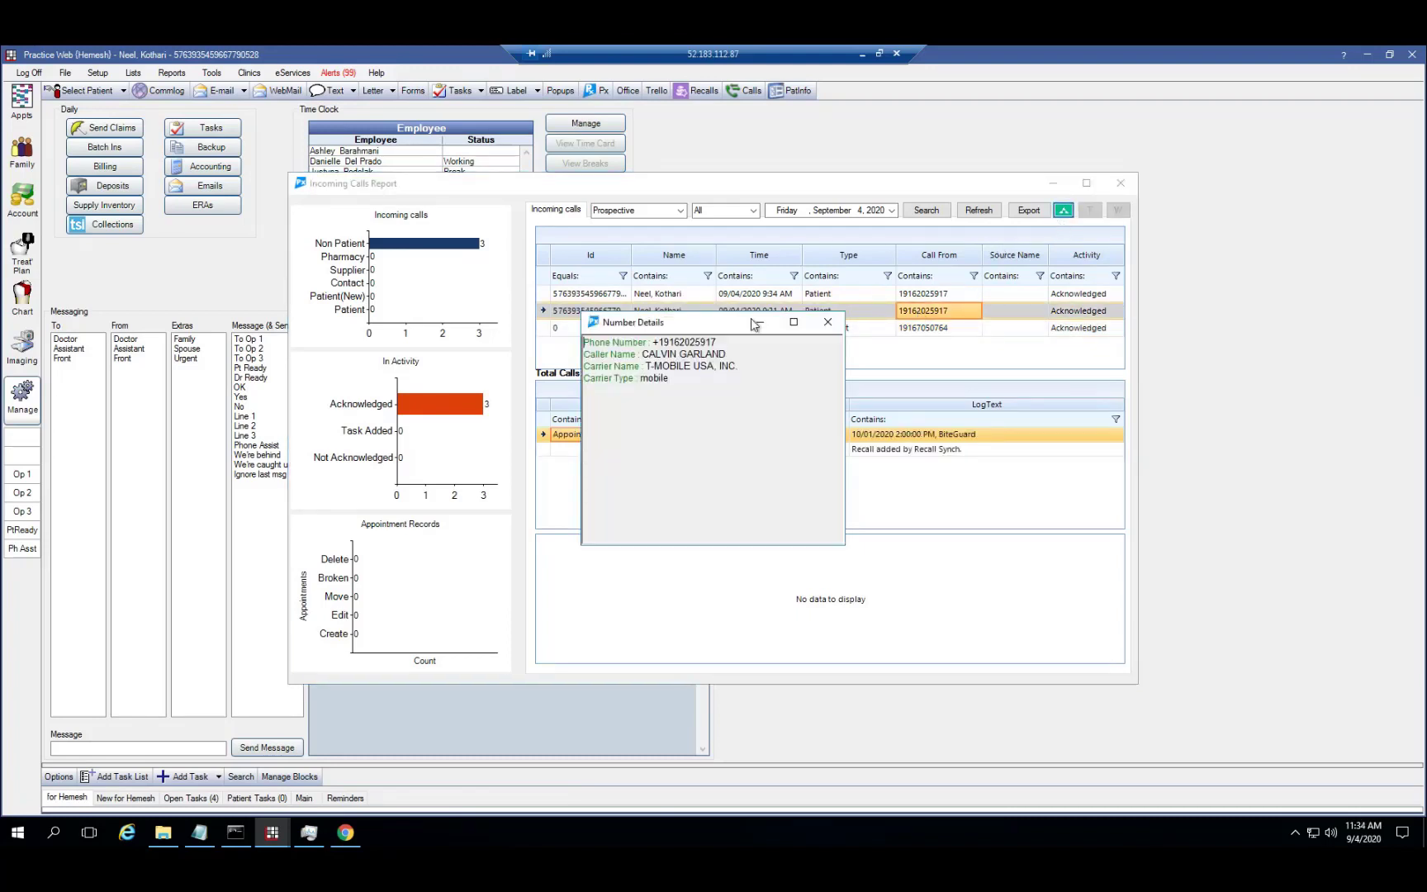
{"action": "double_click", "coordinate": [660, 357]}
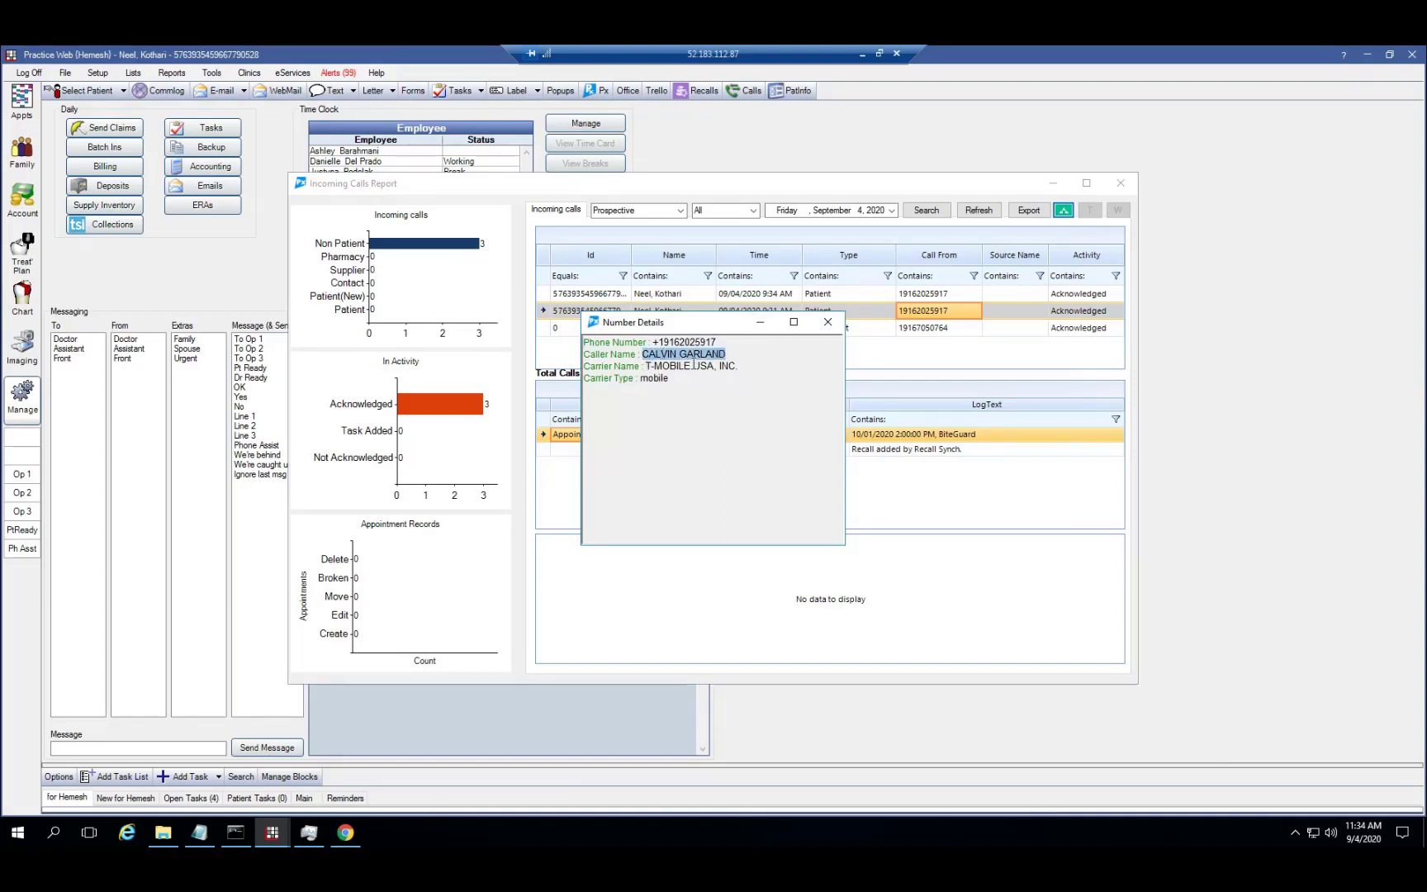
{"action": "mouse_move", "coordinate": [647, 366]}
{"action": "left_mouse_down"}
{"action": "mouse_move", "coordinate": [734, 367]}
{"action": "mouse_move", "coordinate": [643, 379]}
{"action": "left_mouse_up"}
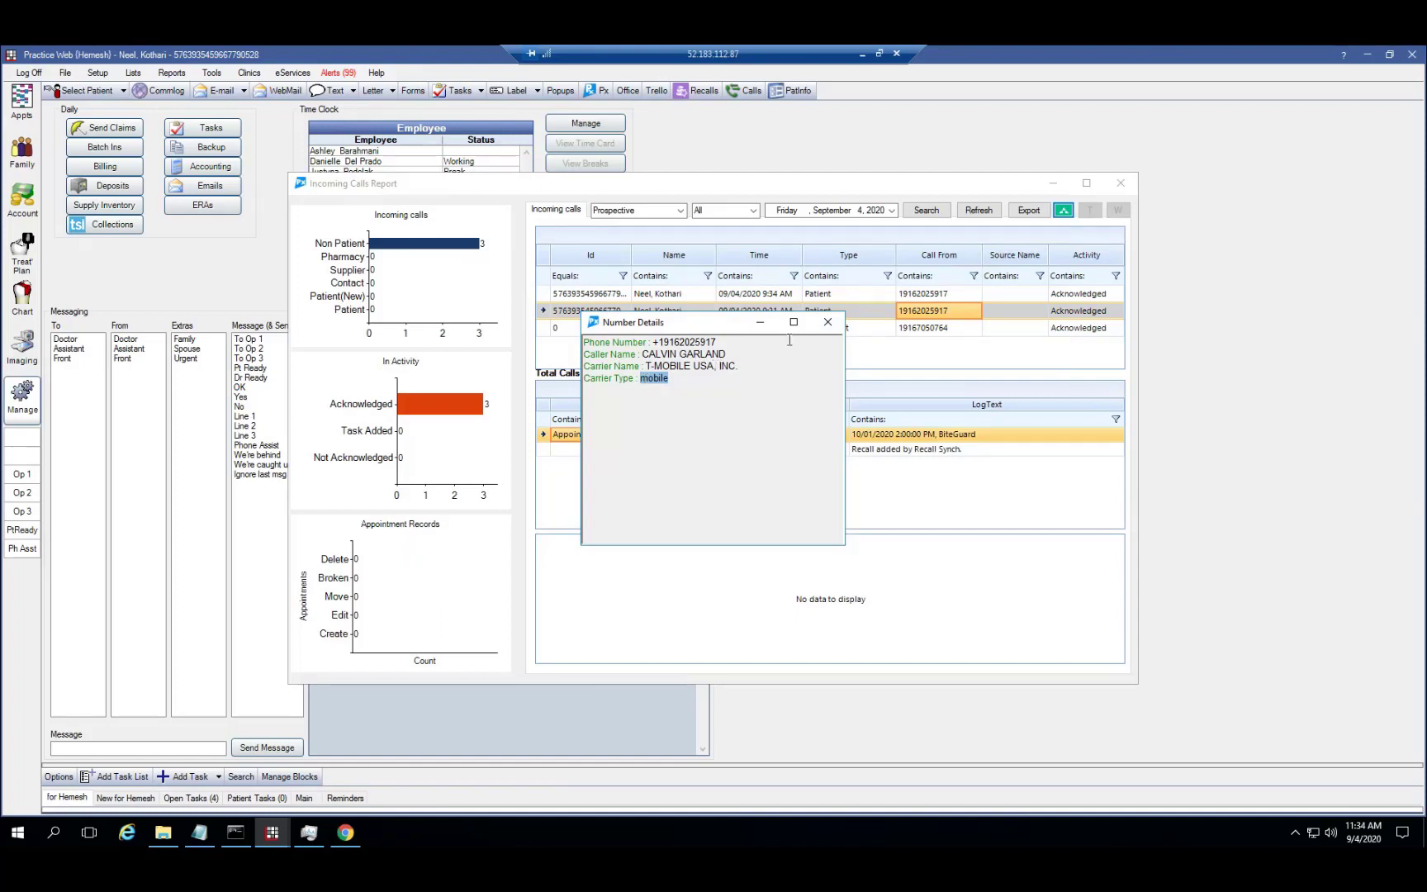
{"action": "left_click", "coordinate": [827, 322]}
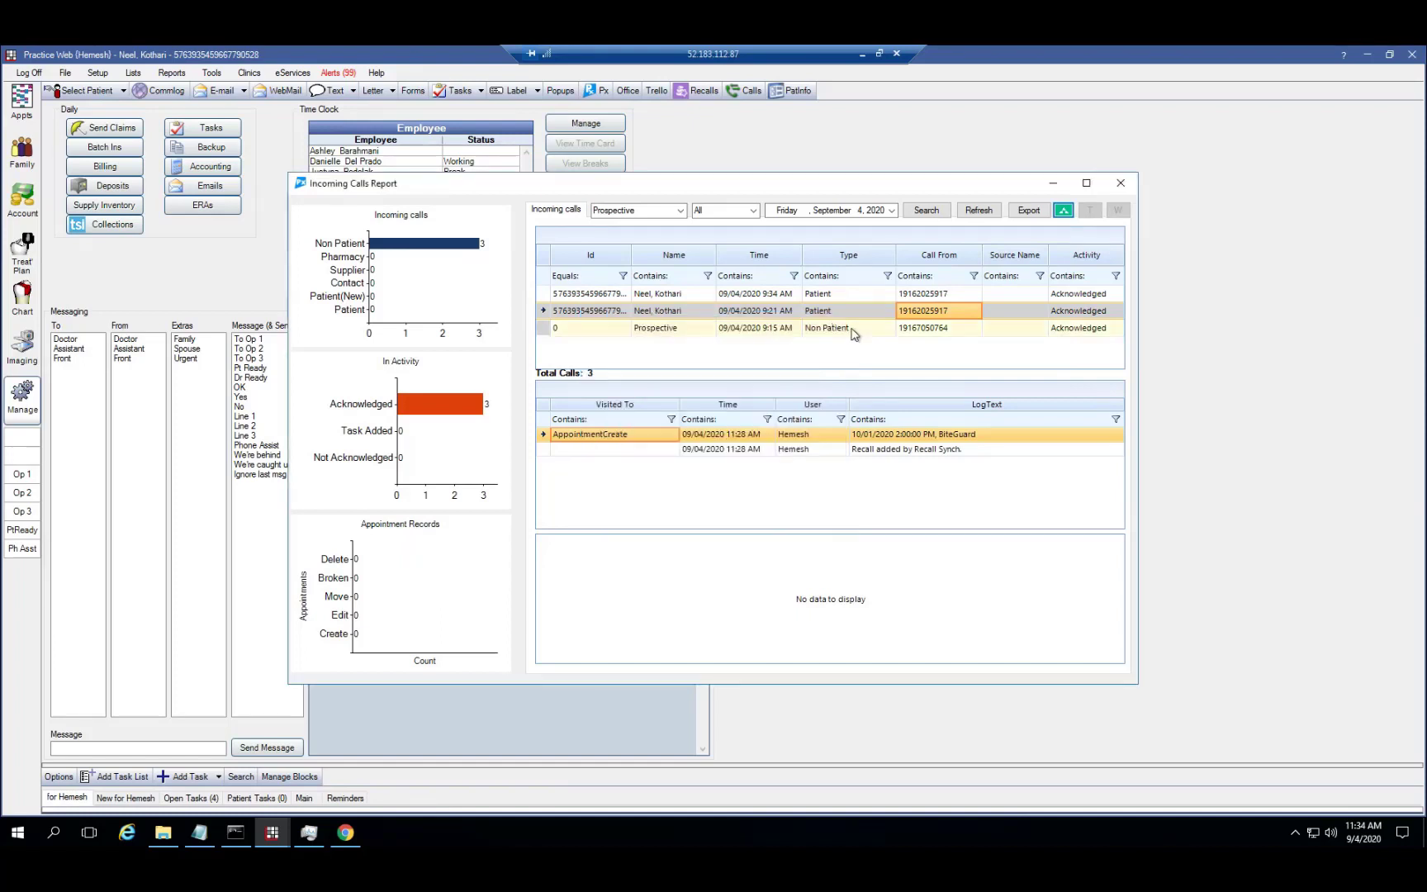
Select the prospective non-patient call and check its number details
{"action": "left_click", "coordinate": [852, 330]}
{"action": "left_click", "coordinate": [1063, 215]}
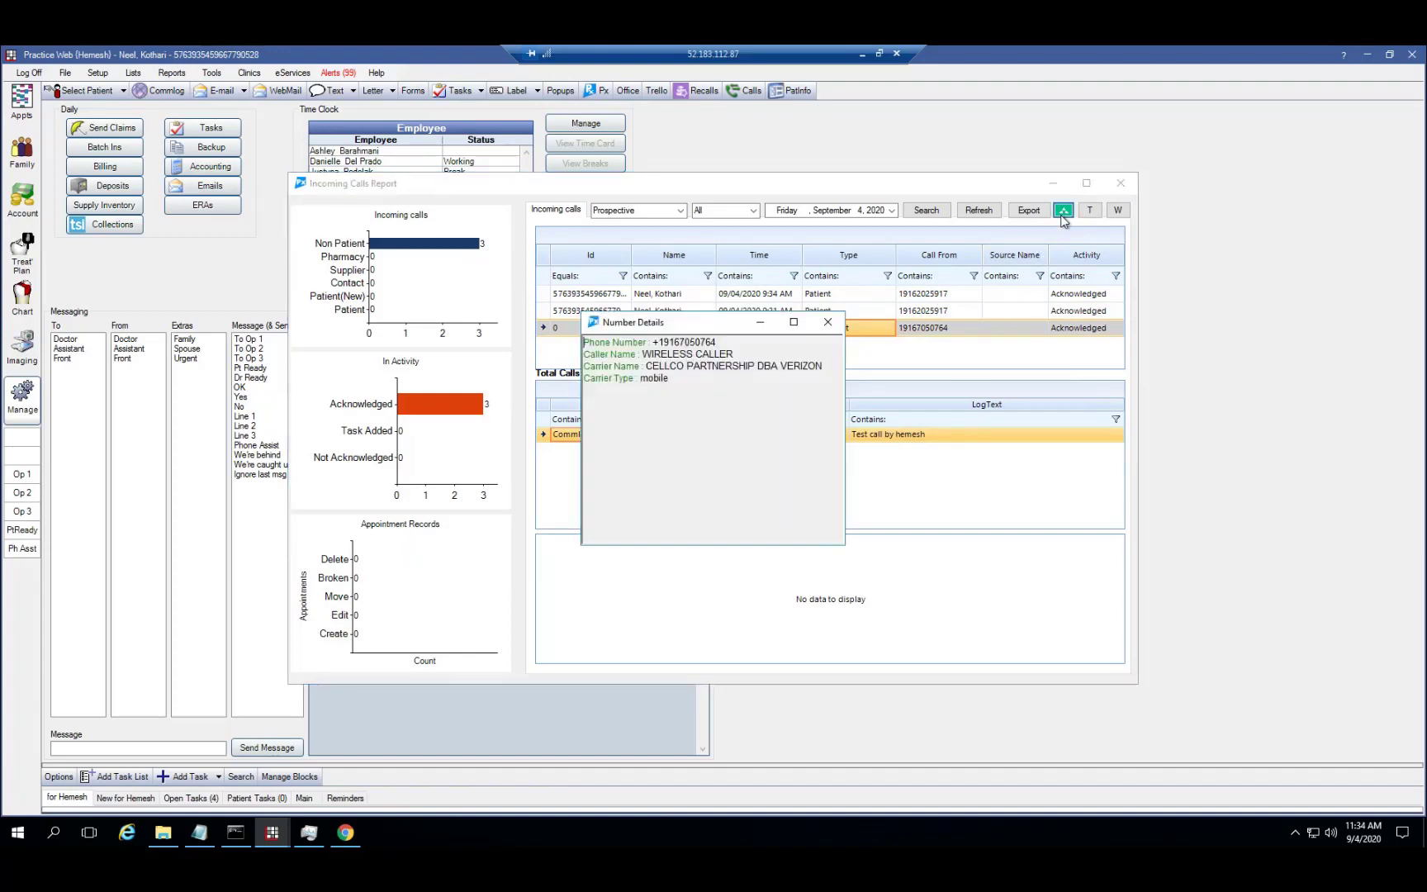
{"action": "left_click", "coordinate": [827, 326]}
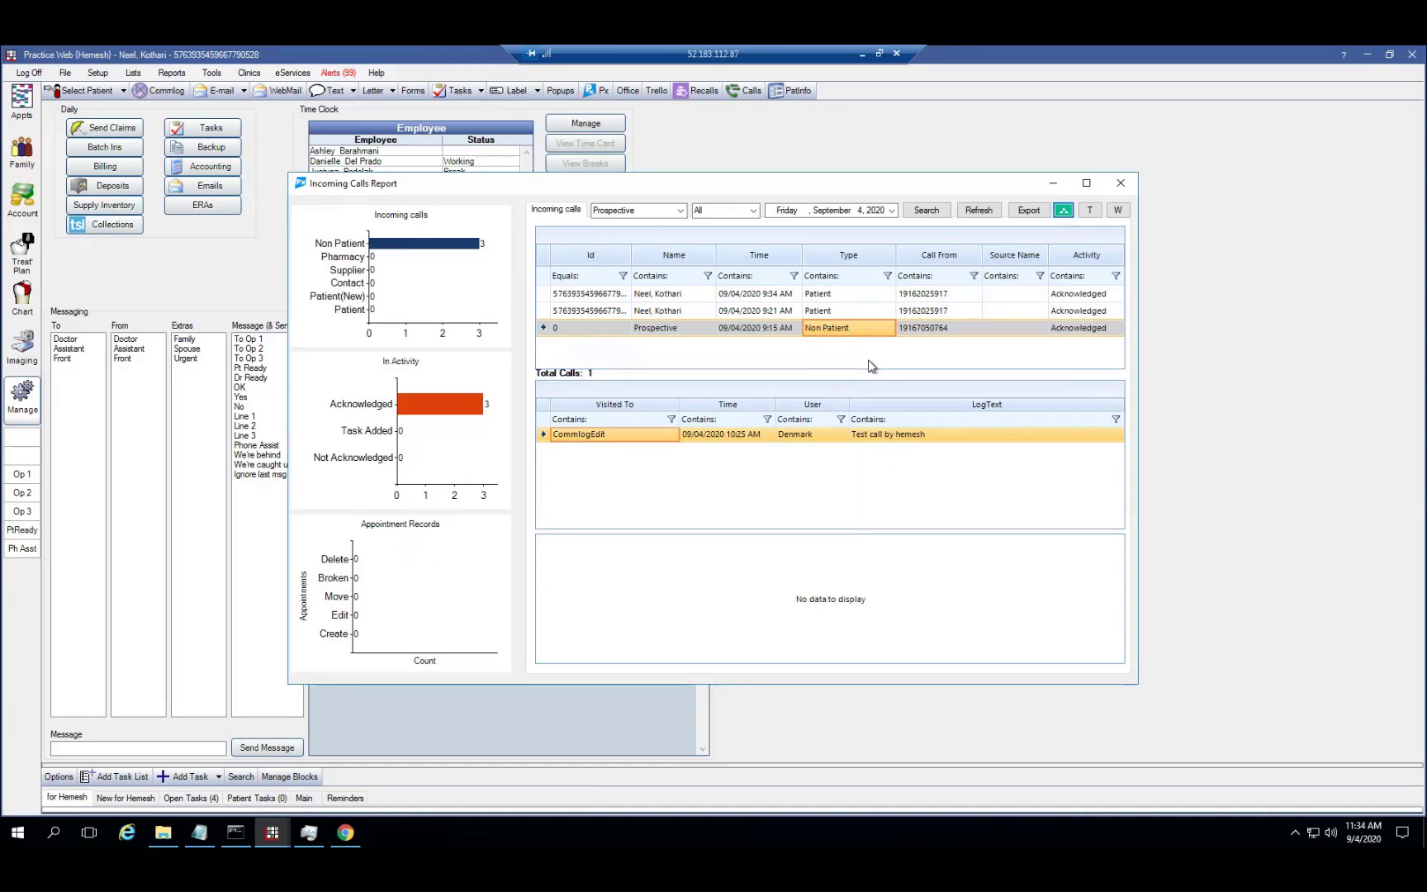
Switch the Incoming calls filter to All Calls and confirm the date is Friday, September 4, 2020
{"action": "left_click", "coordinate": [753, 211]}
{"action": "left_click", "coordinate": [682, 211]}
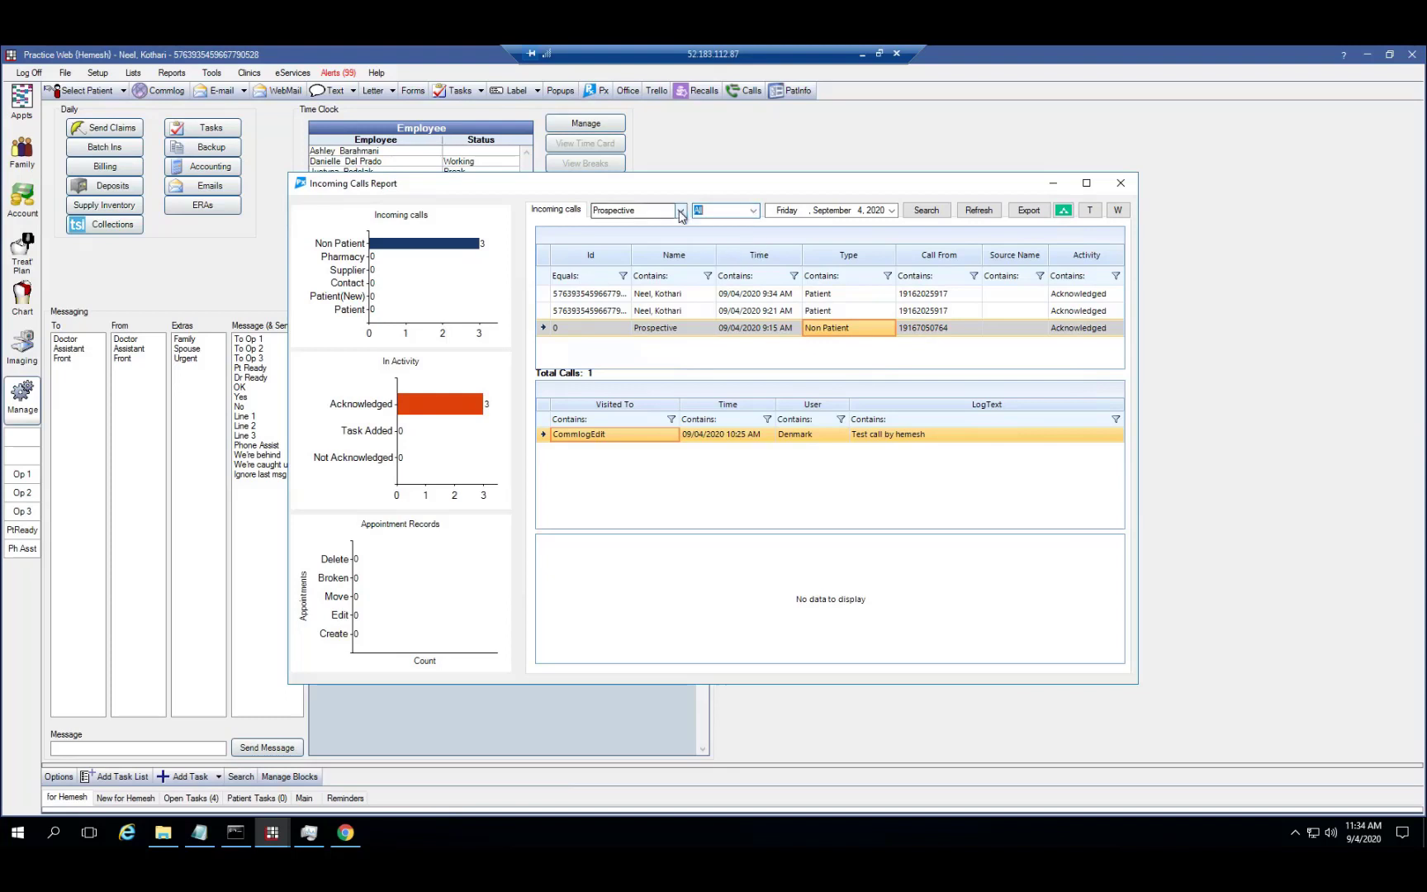
{"action": "left_click", "coordinate": [682, 212]}
{"action": "left_click", "coordinate": [636, 227]}
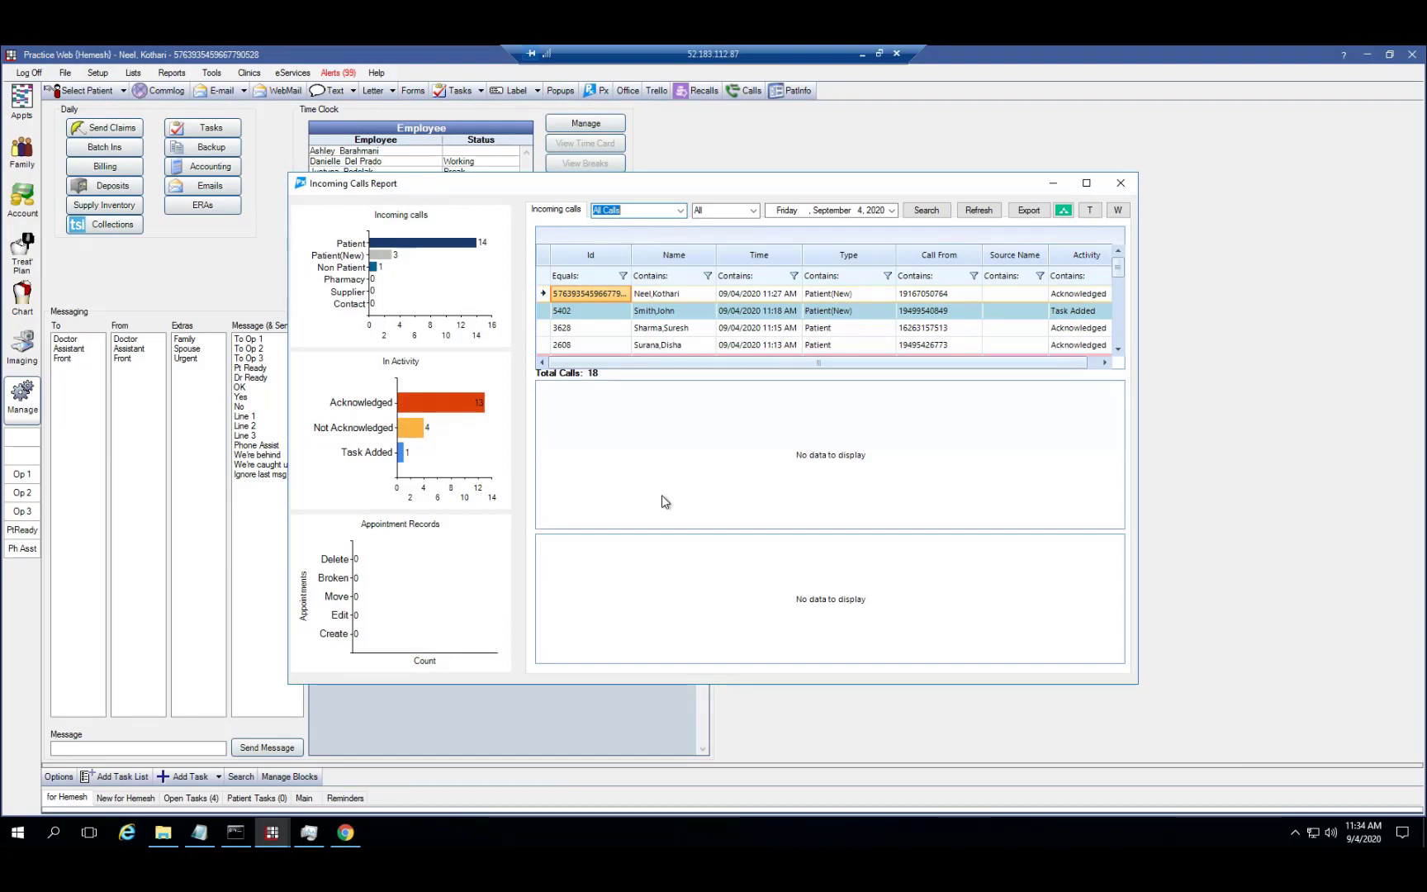
{"action": "left_click", "coordinate": [892, 211]}
{"action": "left_click", "coordinate": [892, 211]}
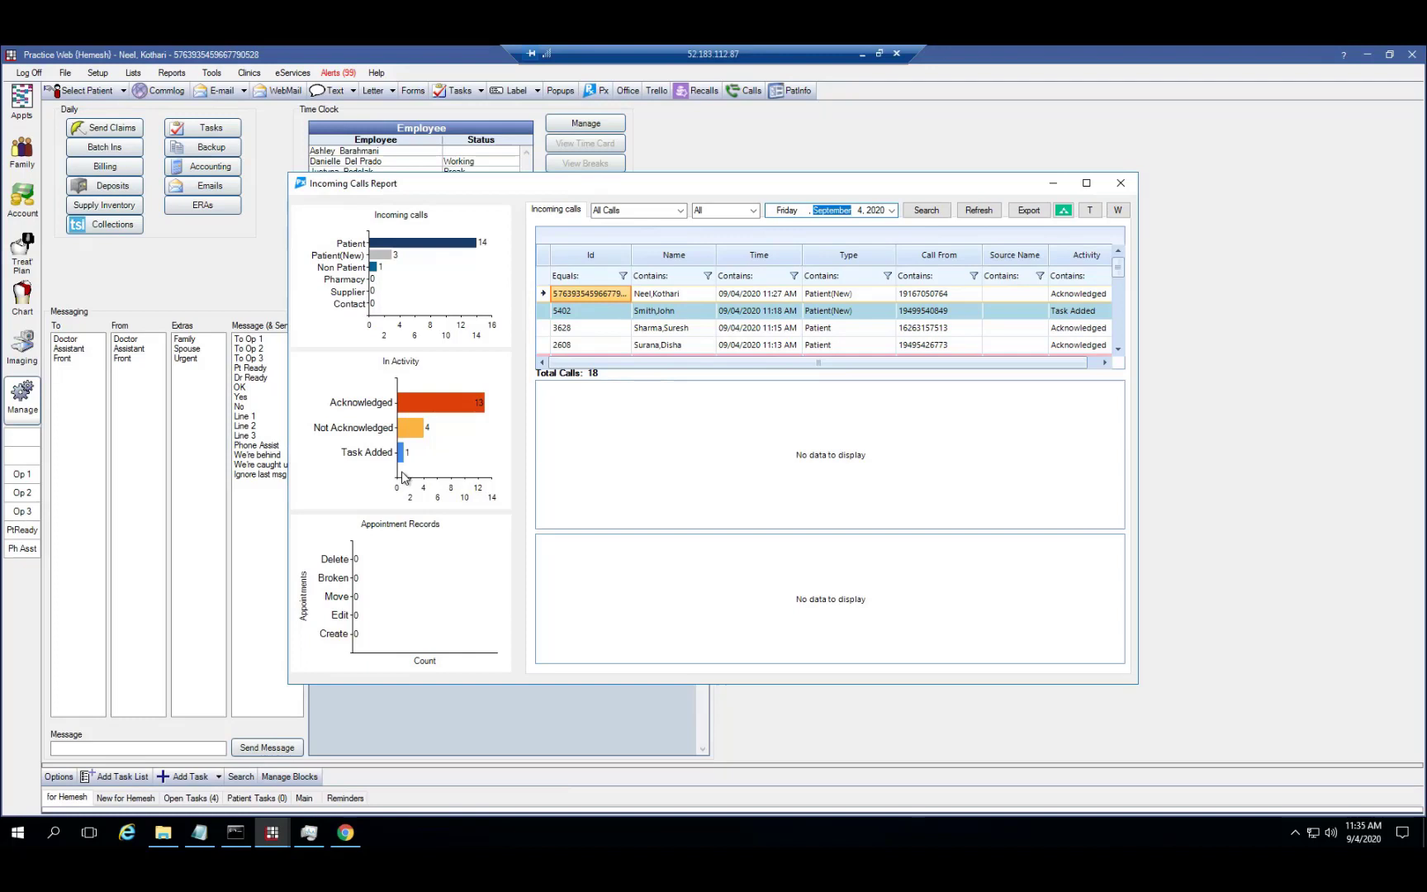
Review the logs of the 11:15 AM and 11:13 AM patient calls, then select the 7:05 AM call
{"action": "right_click", "coordinate": [705, 329]}
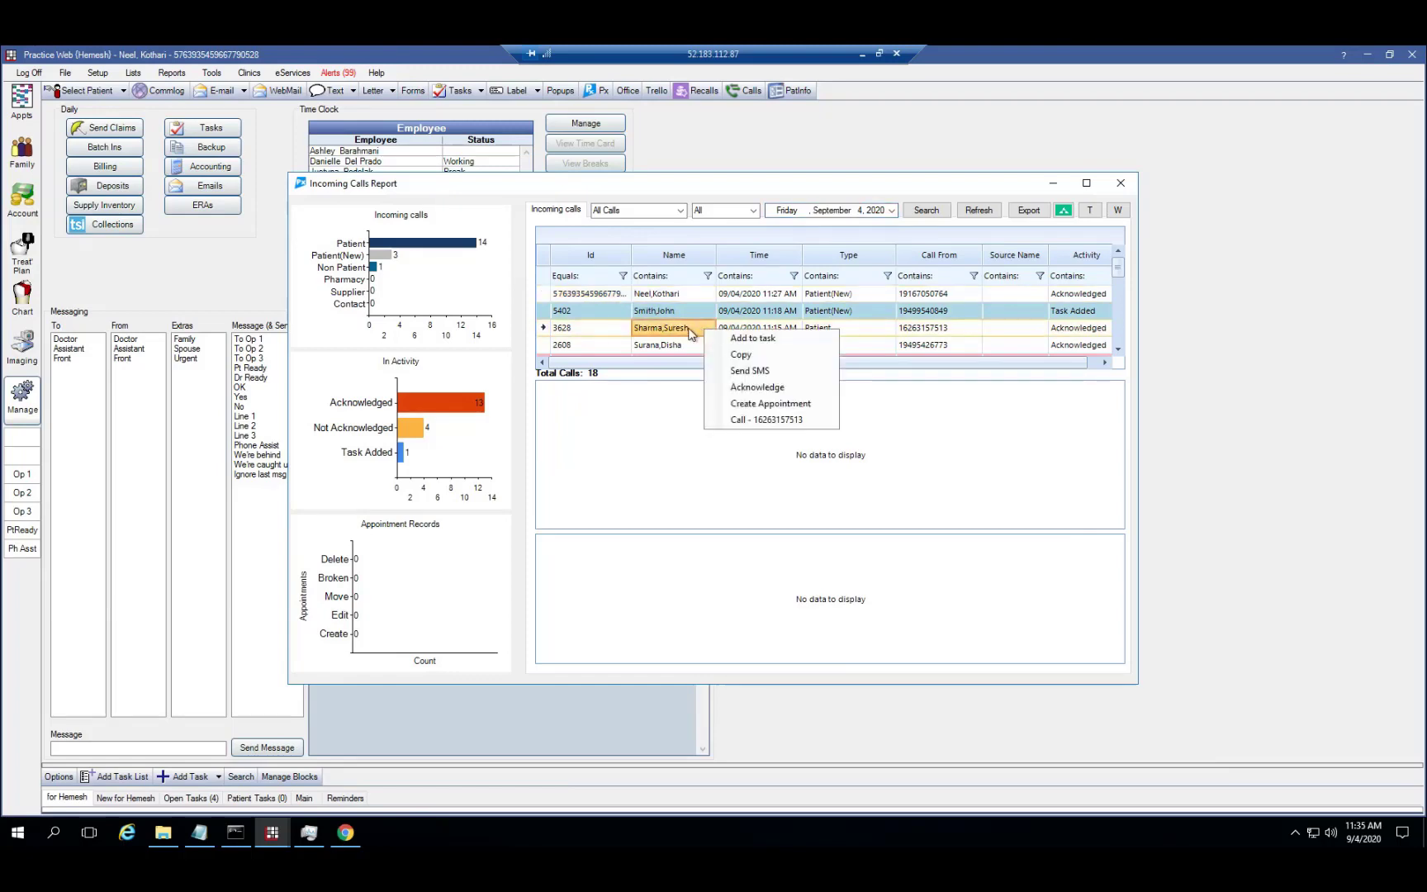
{"action": "left_click", "coordinate": [691, 330]}
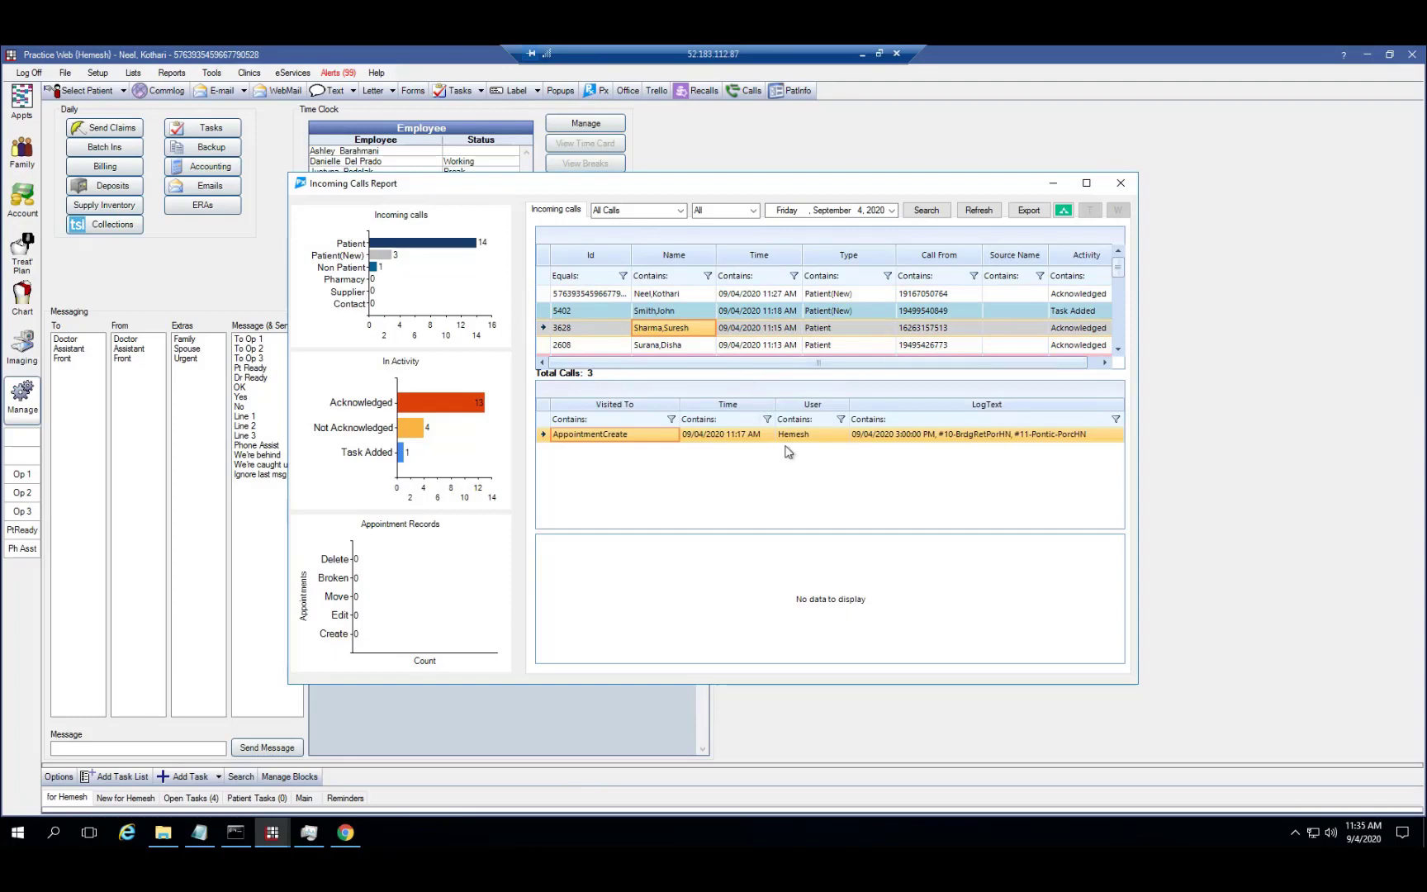
{"action": "left_click", "coordinate": [890, 441]}
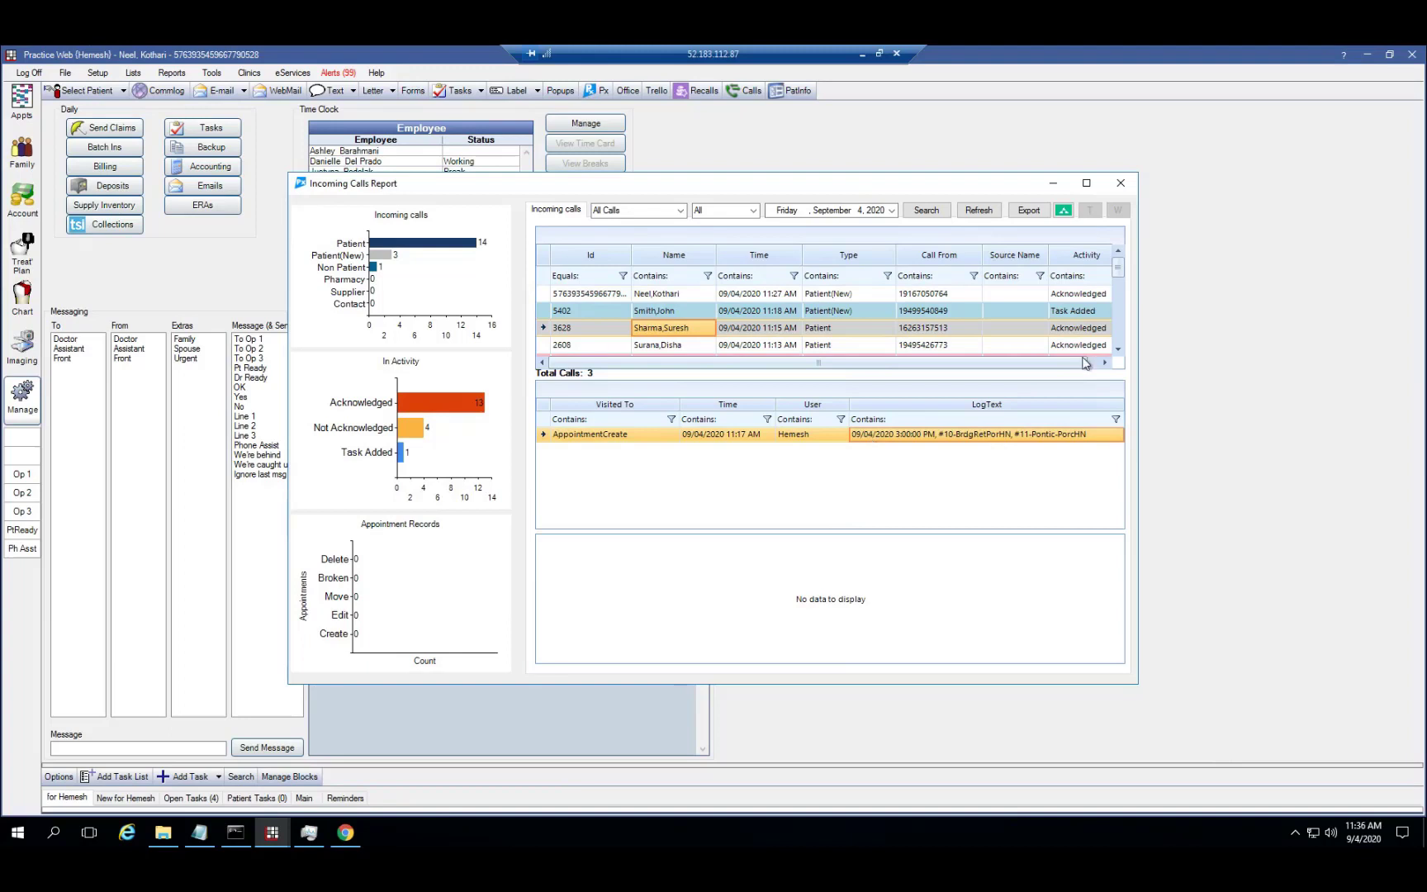
{"action": "left_click", "coordinate": [1117, 351]}
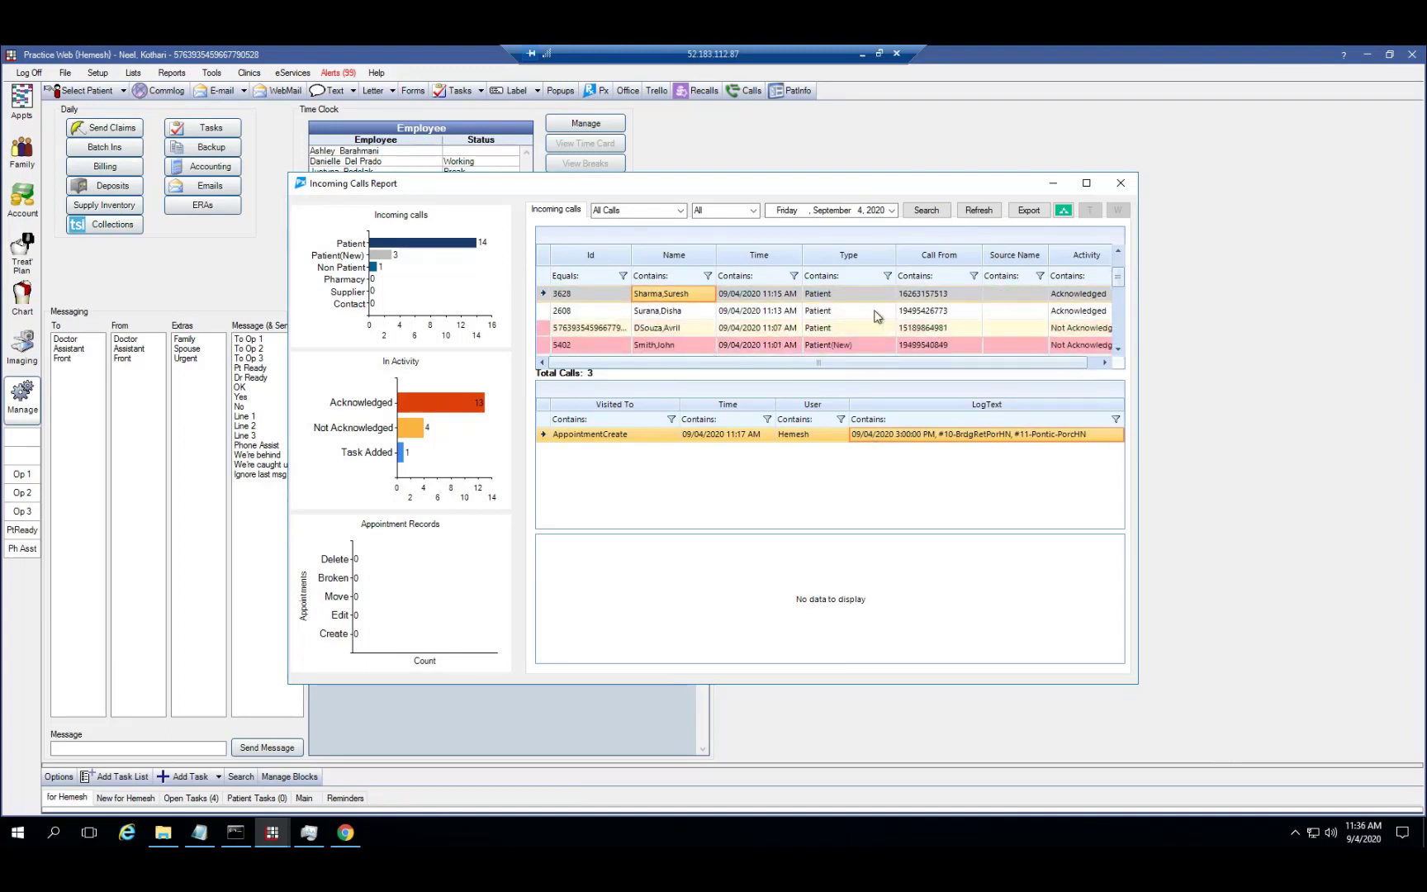
{"action": "left_click", "coordinate": [867, 312]}
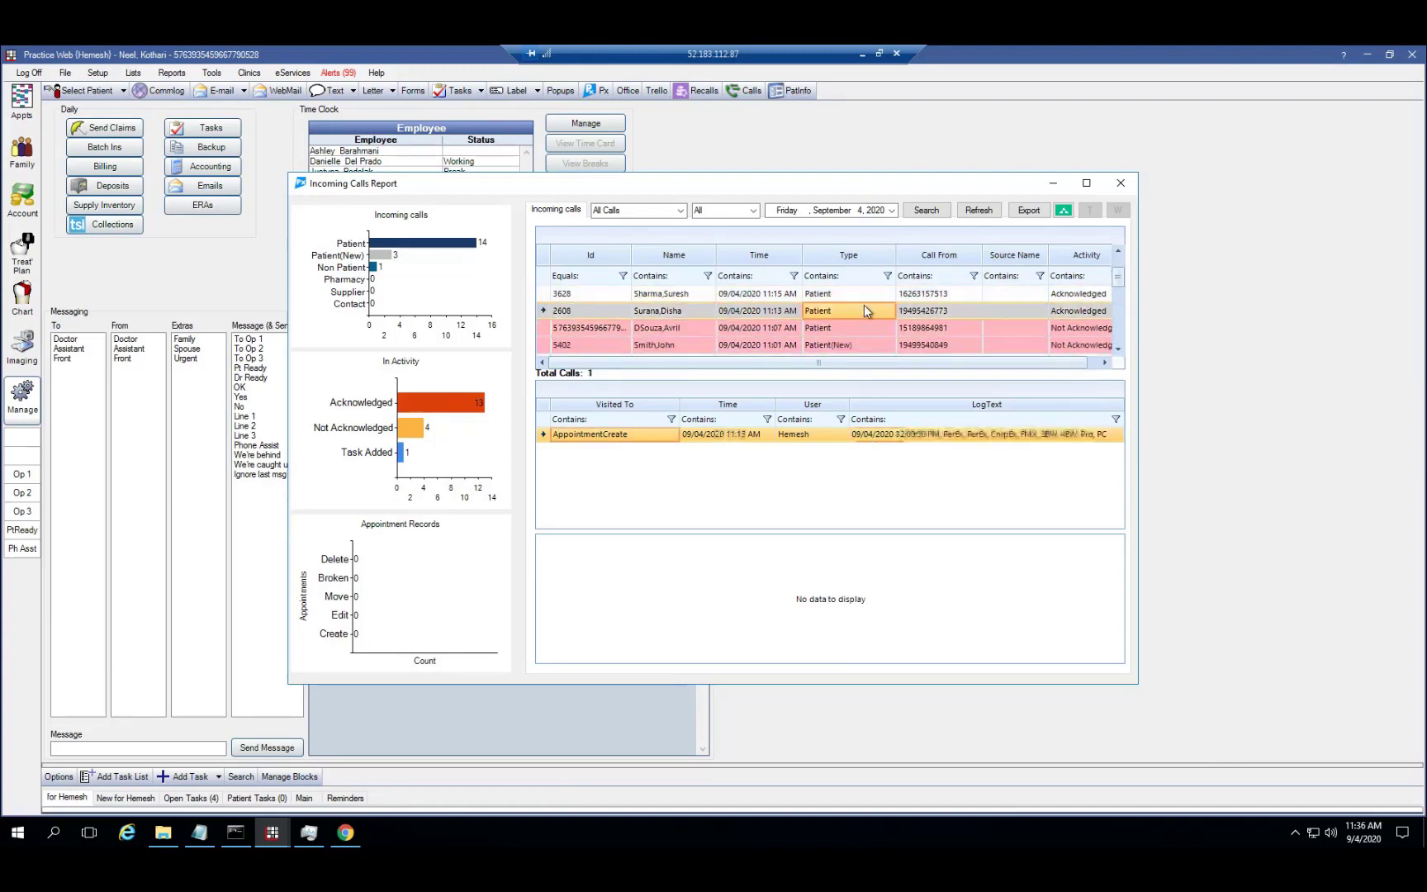
{"action": "scroll", "coordinate": [1116, 319], "scroll_direction": "down", "scroll_amount": 5}
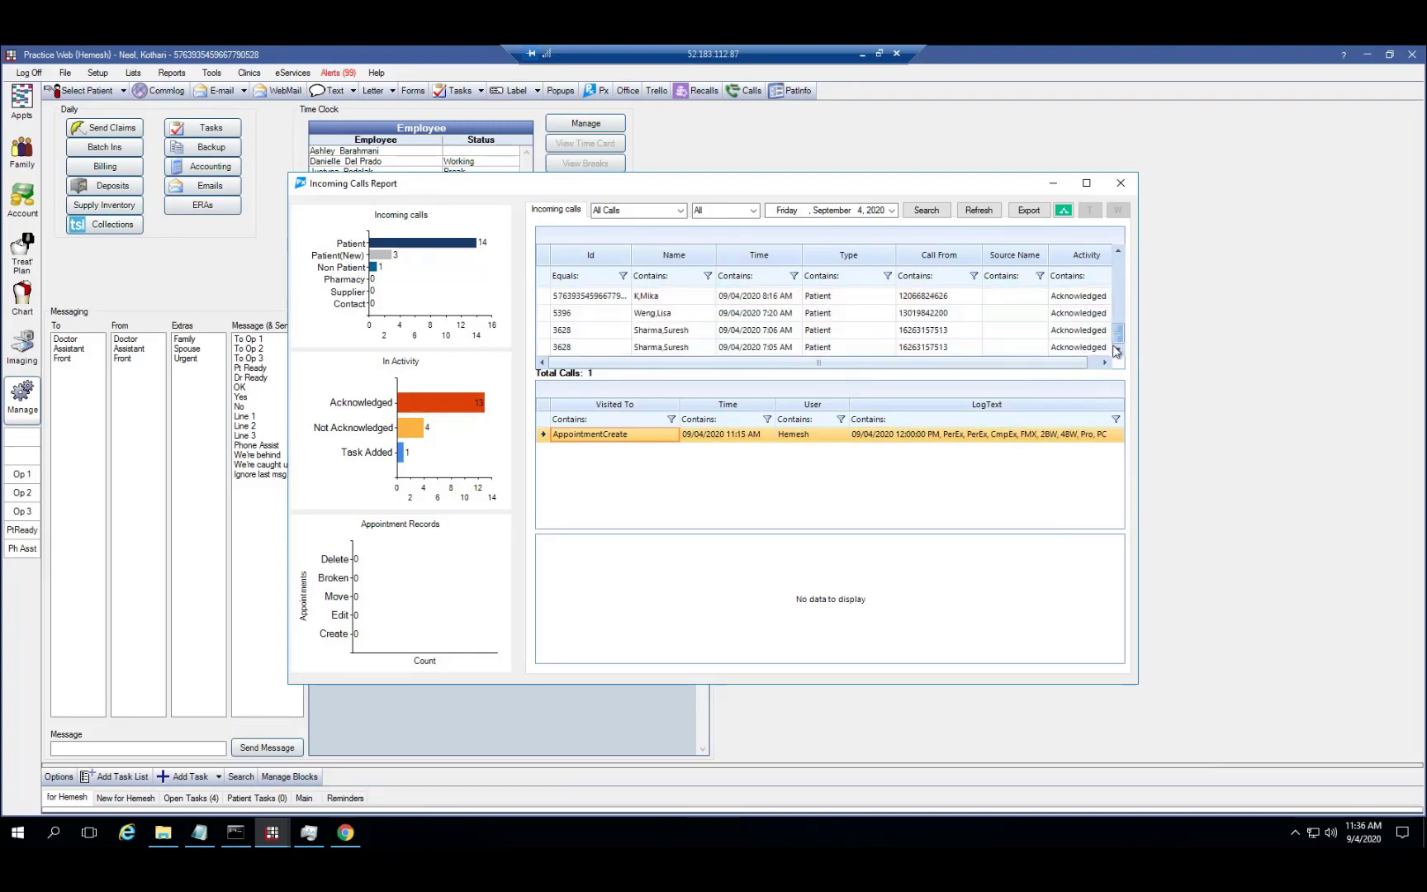
{"action": "left_click", "coordinate": [728, 346]}
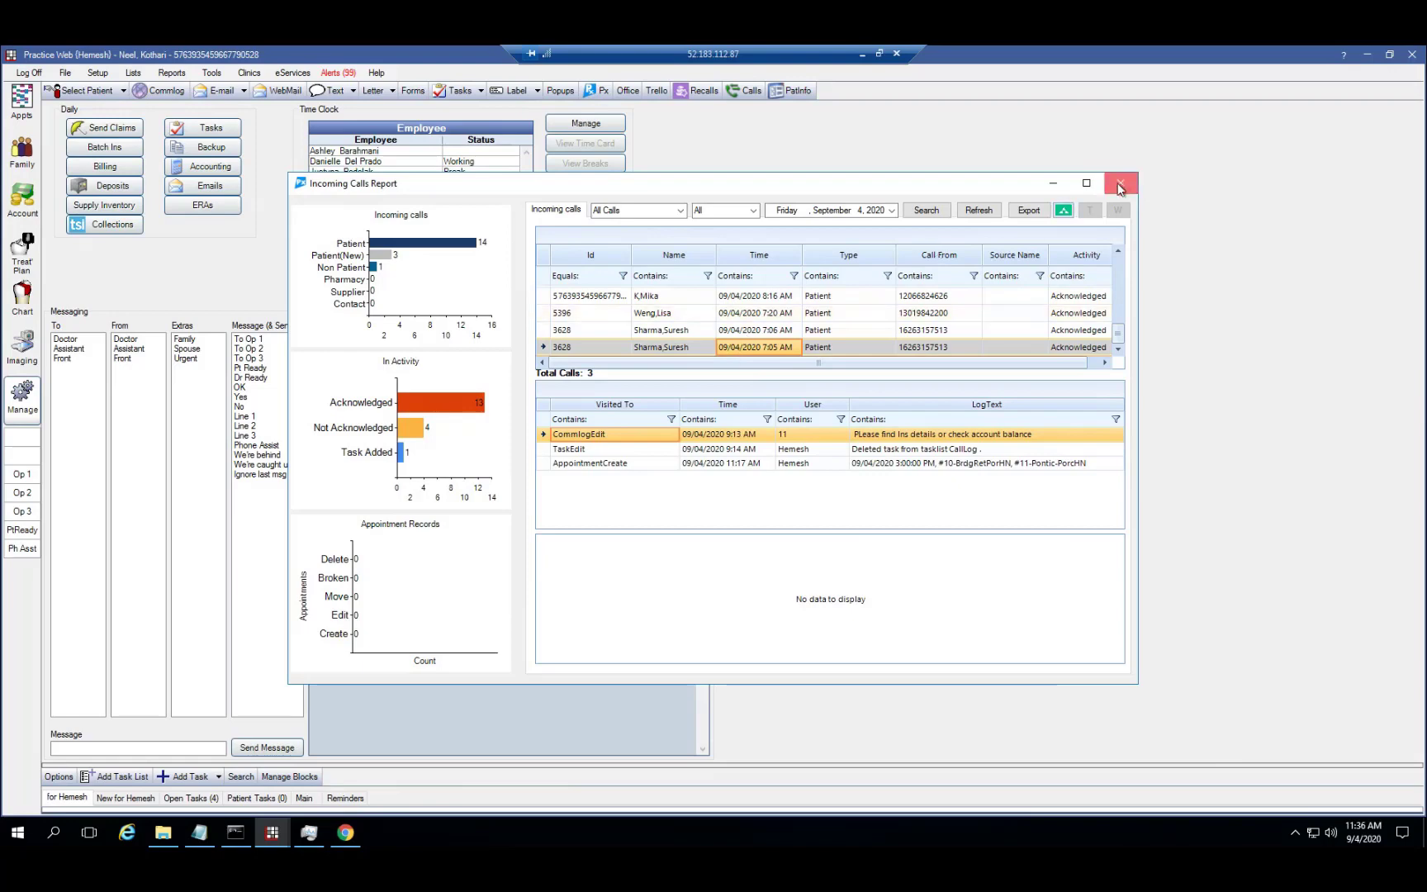
Make the 7:05 AM caller the current patient and show today's appointment schedule
{"action": "double_click", "coordinate": [679, 350]}
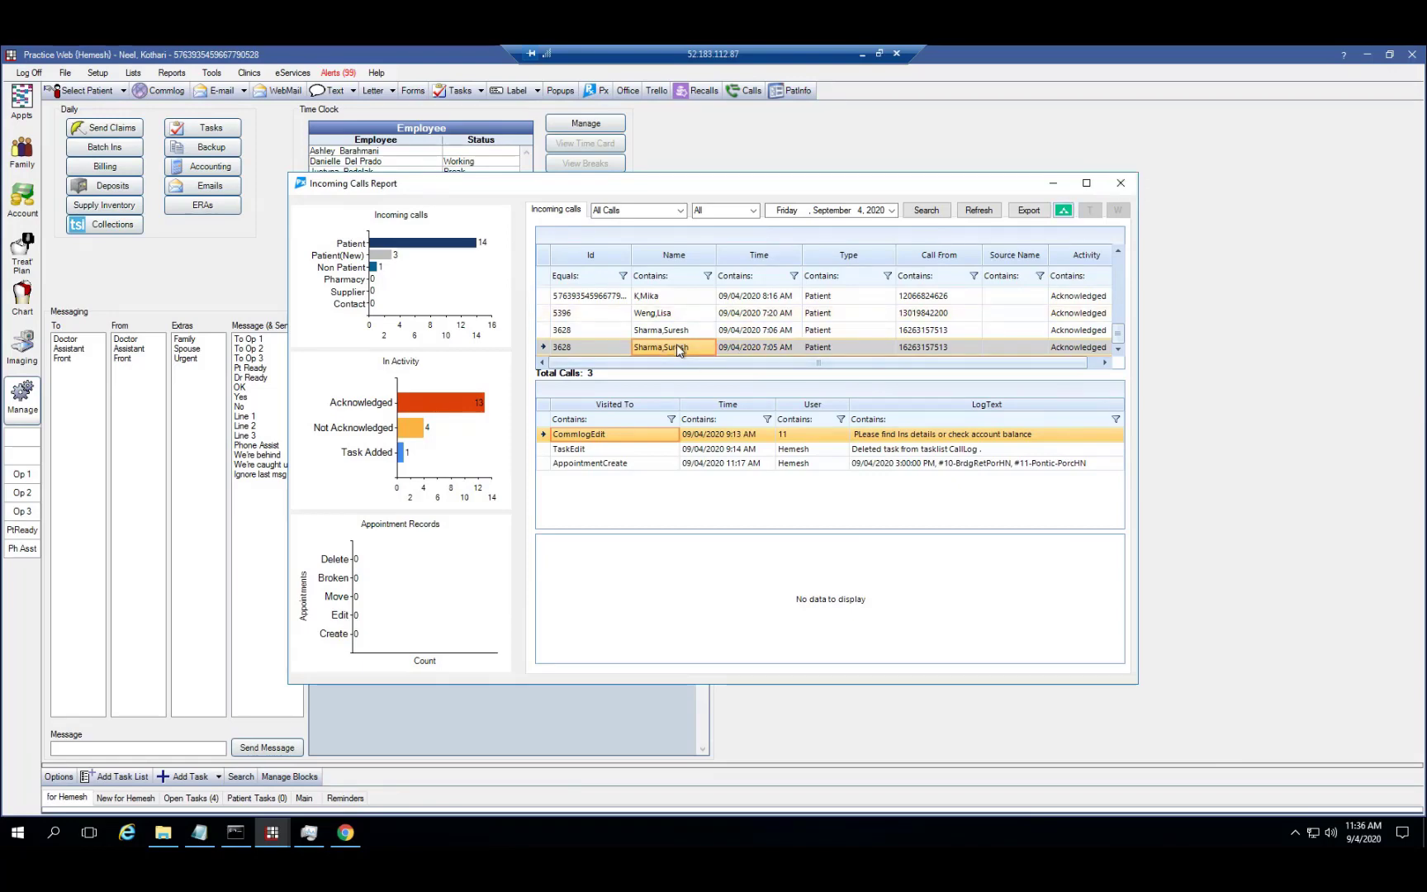
{"action": "left_click", "coordinate": [823, 504]}
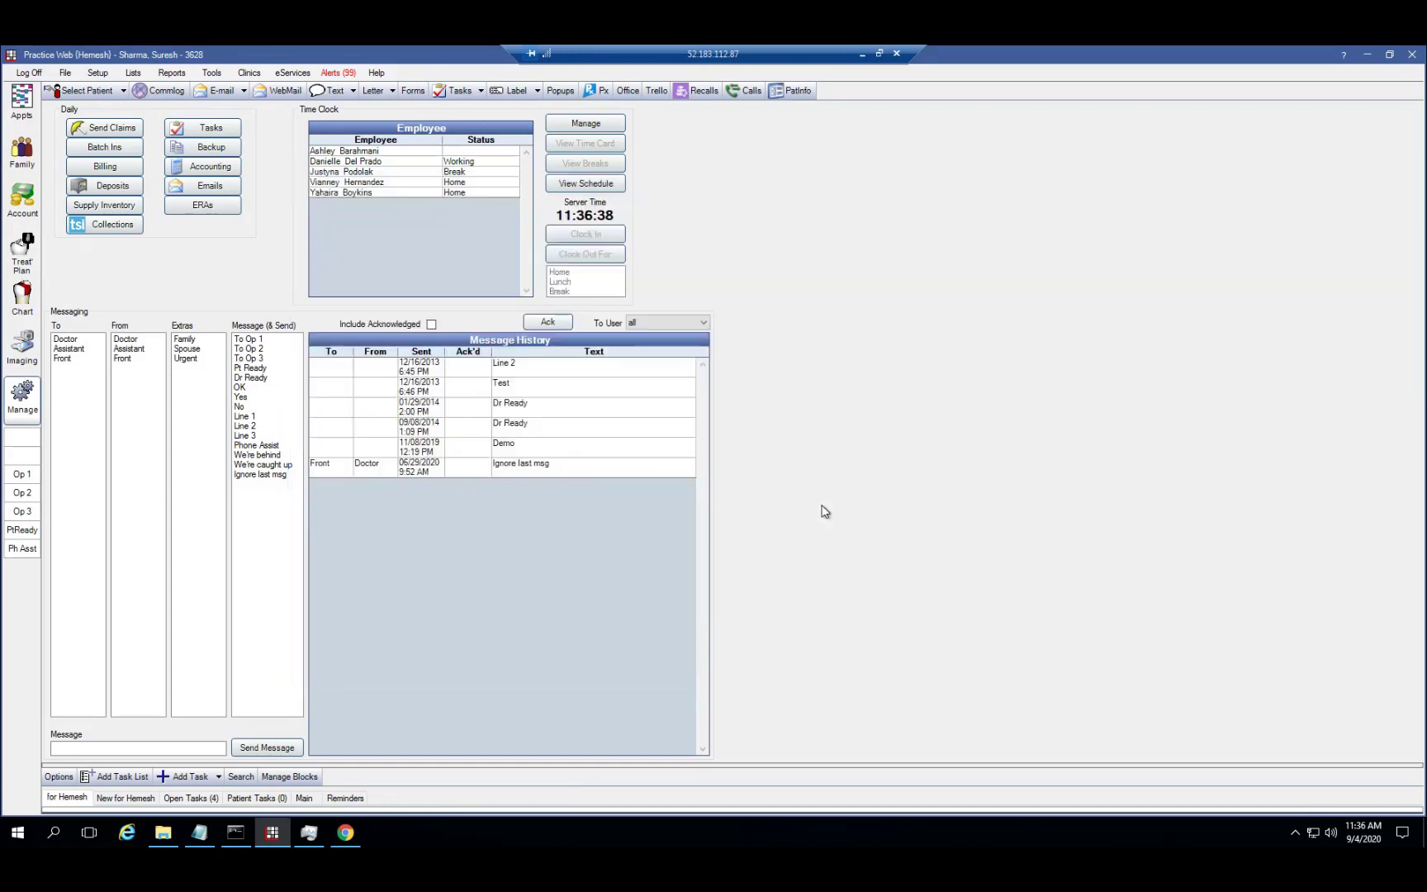
{"action": "left_click", "coordinate": [25, 114]}
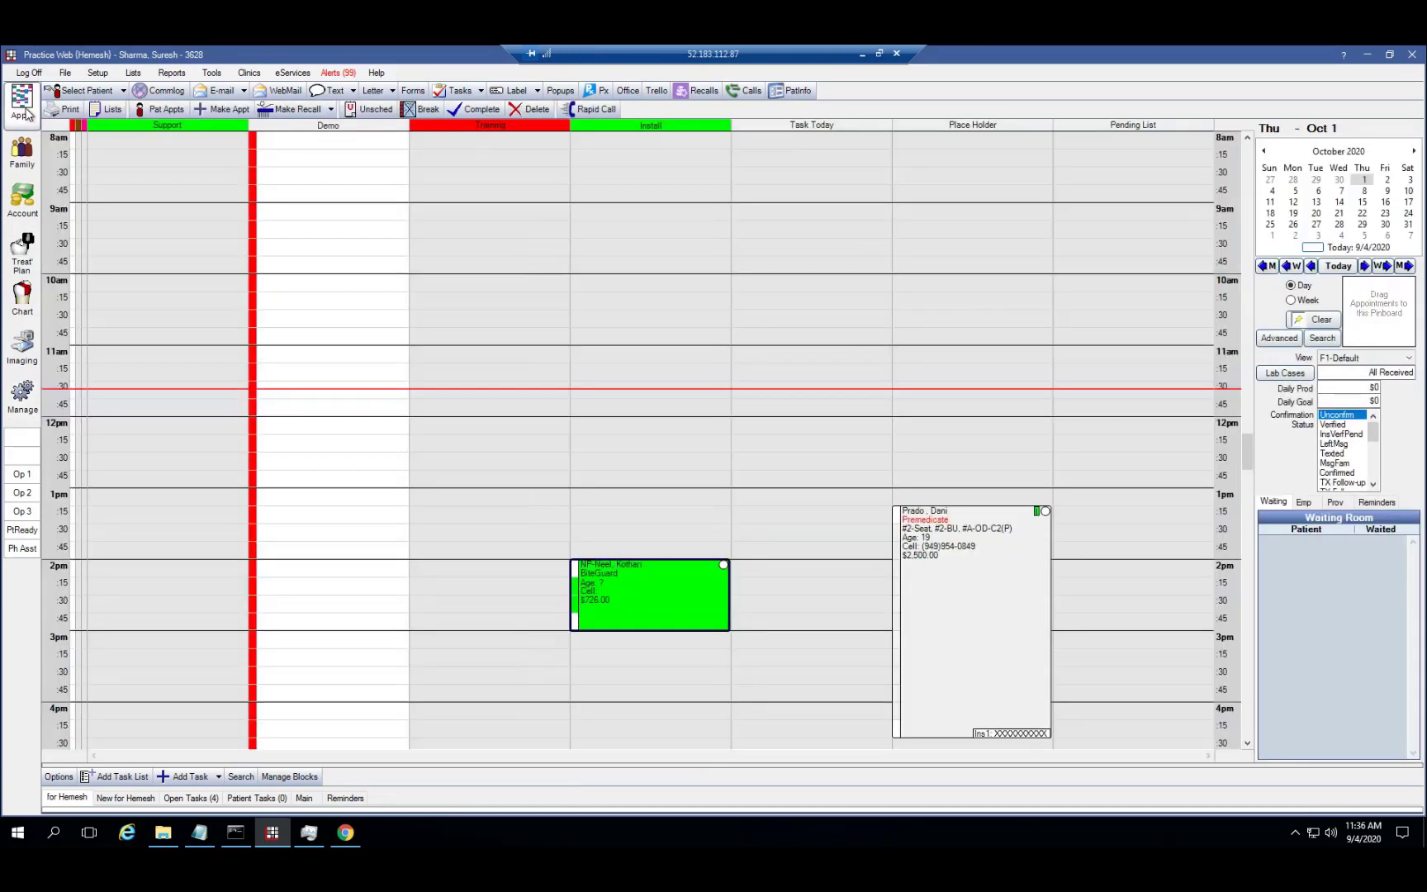
{"action": "left_click", "coordinate": [1337, 265]}
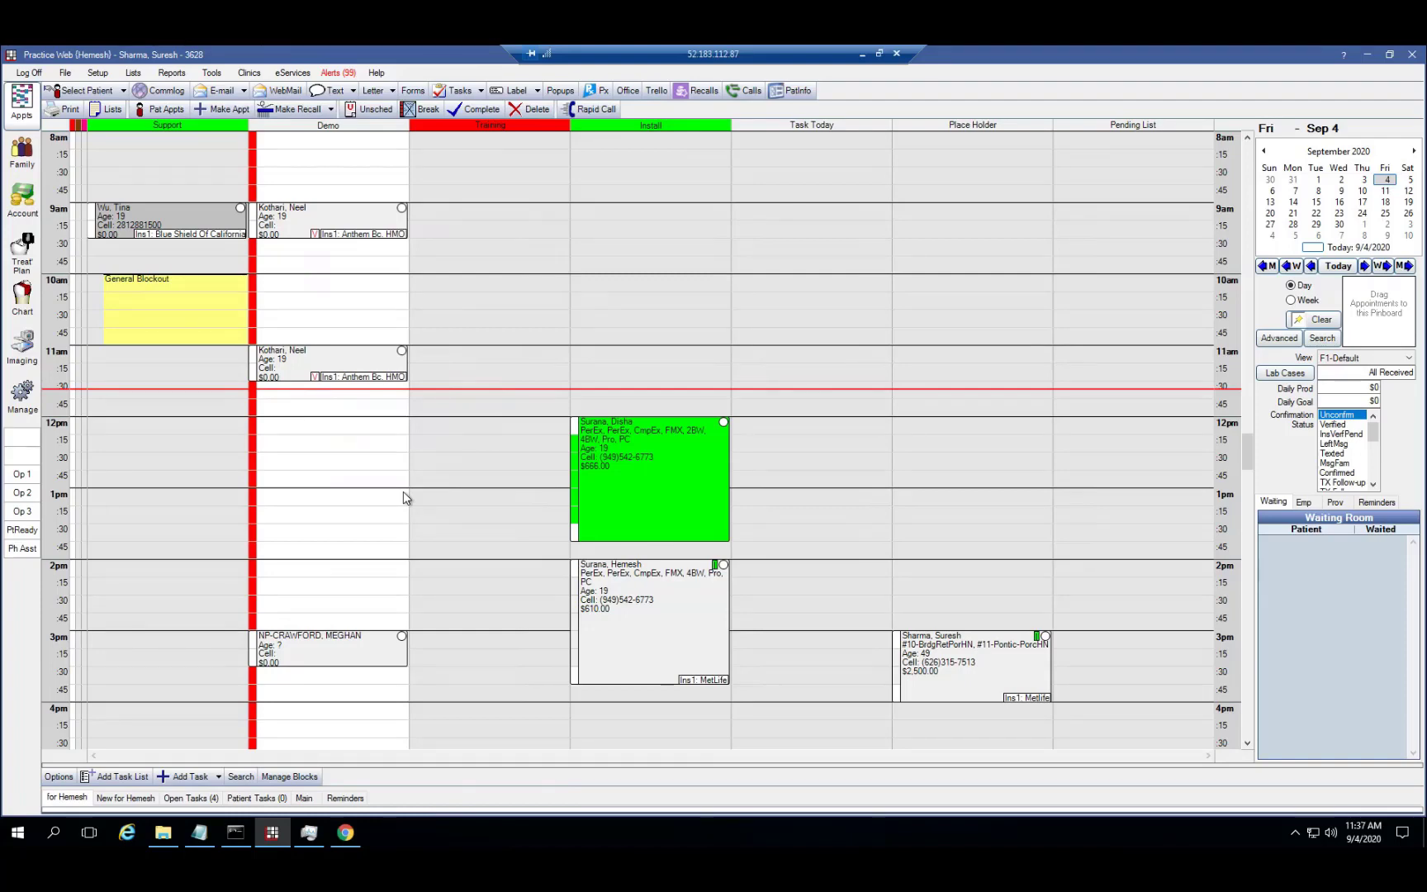
Open the PatientXpress Pat Info panel for the 3:00 PM appointment's patient
{"action": "left_click", "coordinate": [627, 583]}
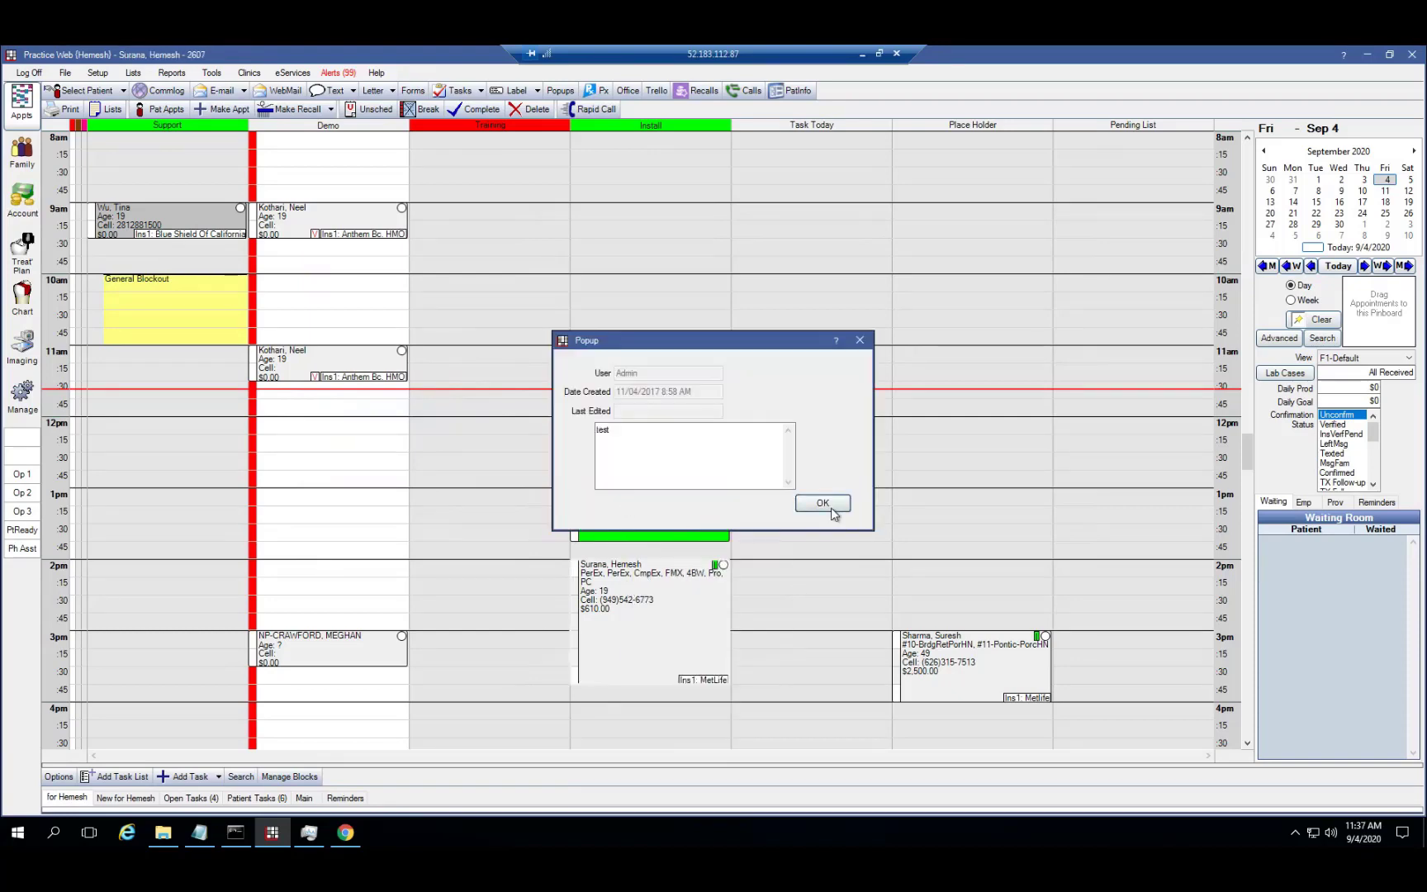
{"action": "left_click", "coordinate": [824, 503]}
{"action": "left_click", "coordinate": [941, 678]}
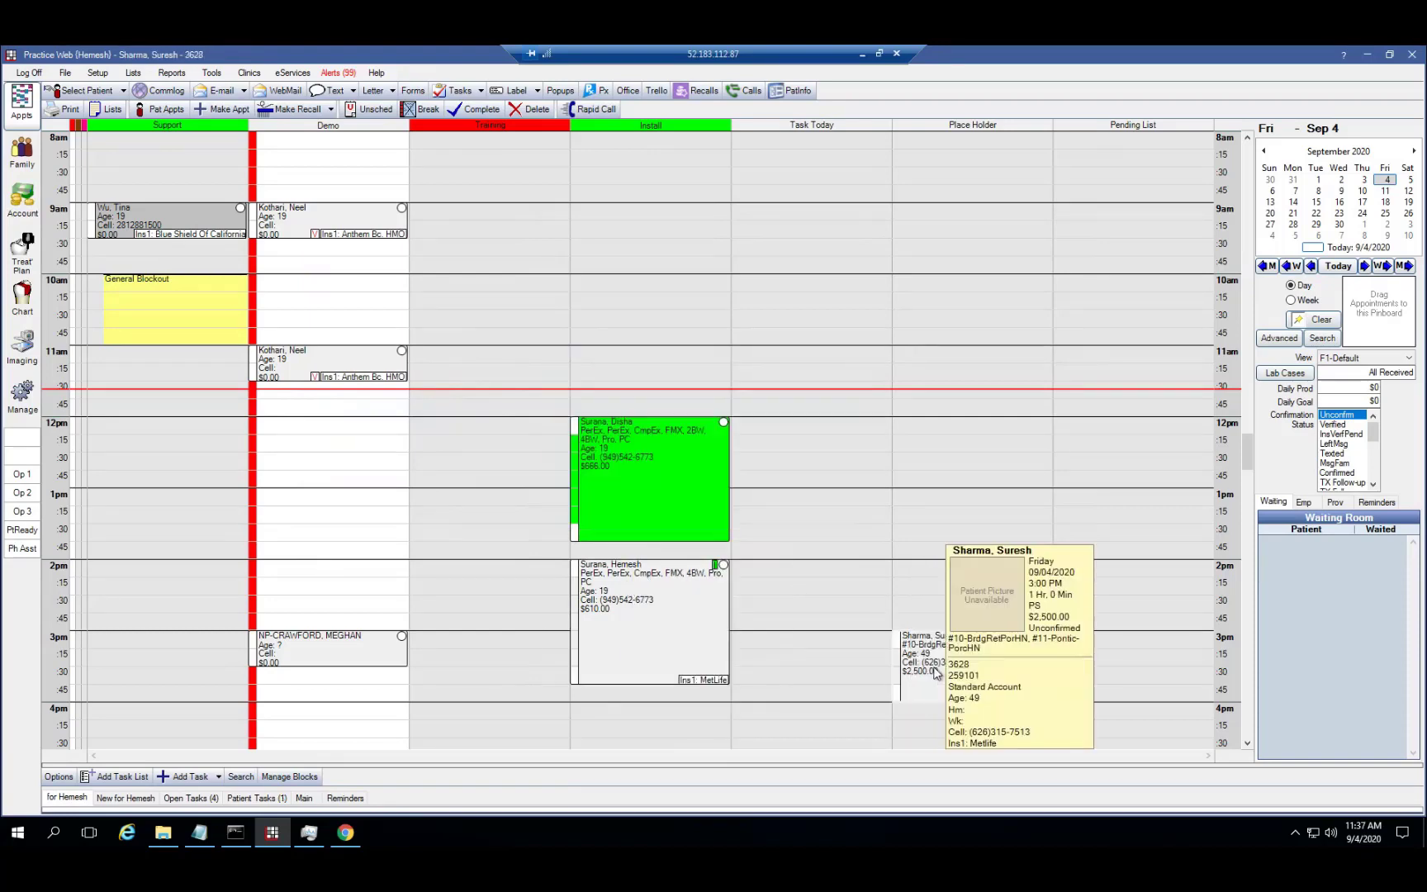
{"action": "left_click", "coordinate": [802, 94]}
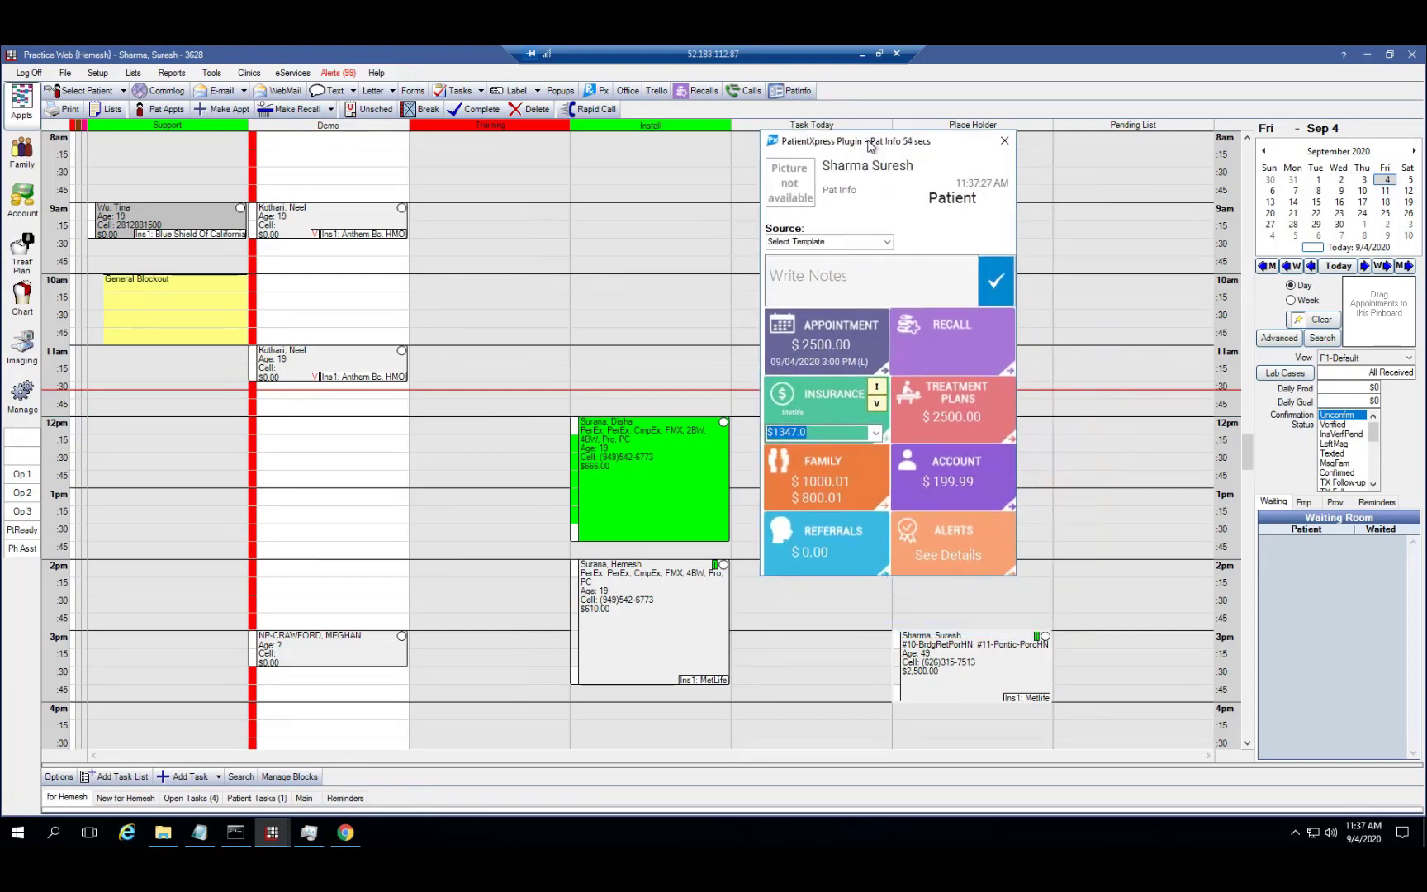
View the patient's insurance notes in Pat Info, then close the panel
{"action": "left_click", "coordinate": [815, 393]}
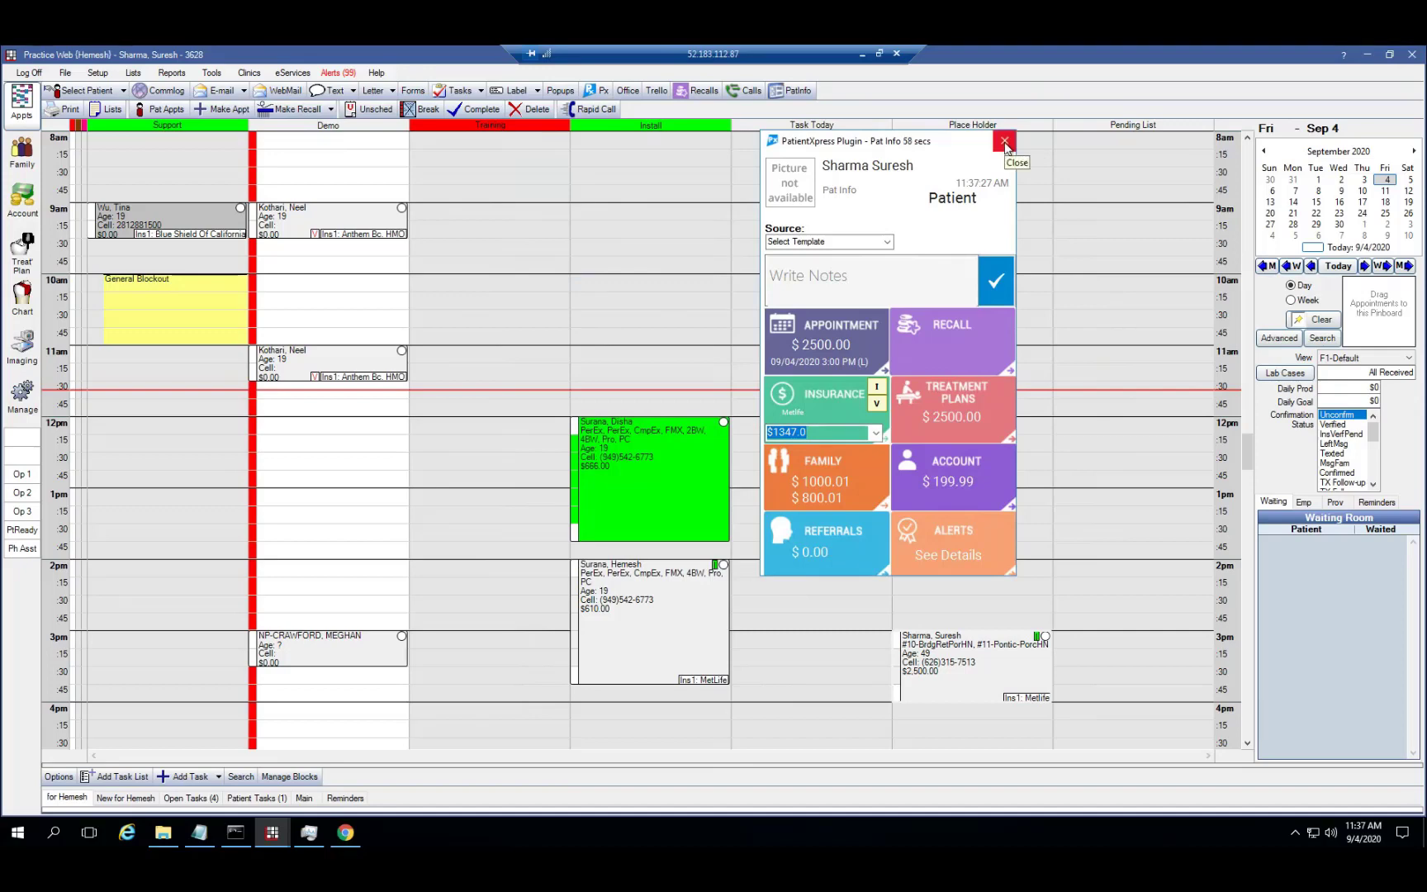
{"action": "left_click", "coordinate": [1006, 146]}
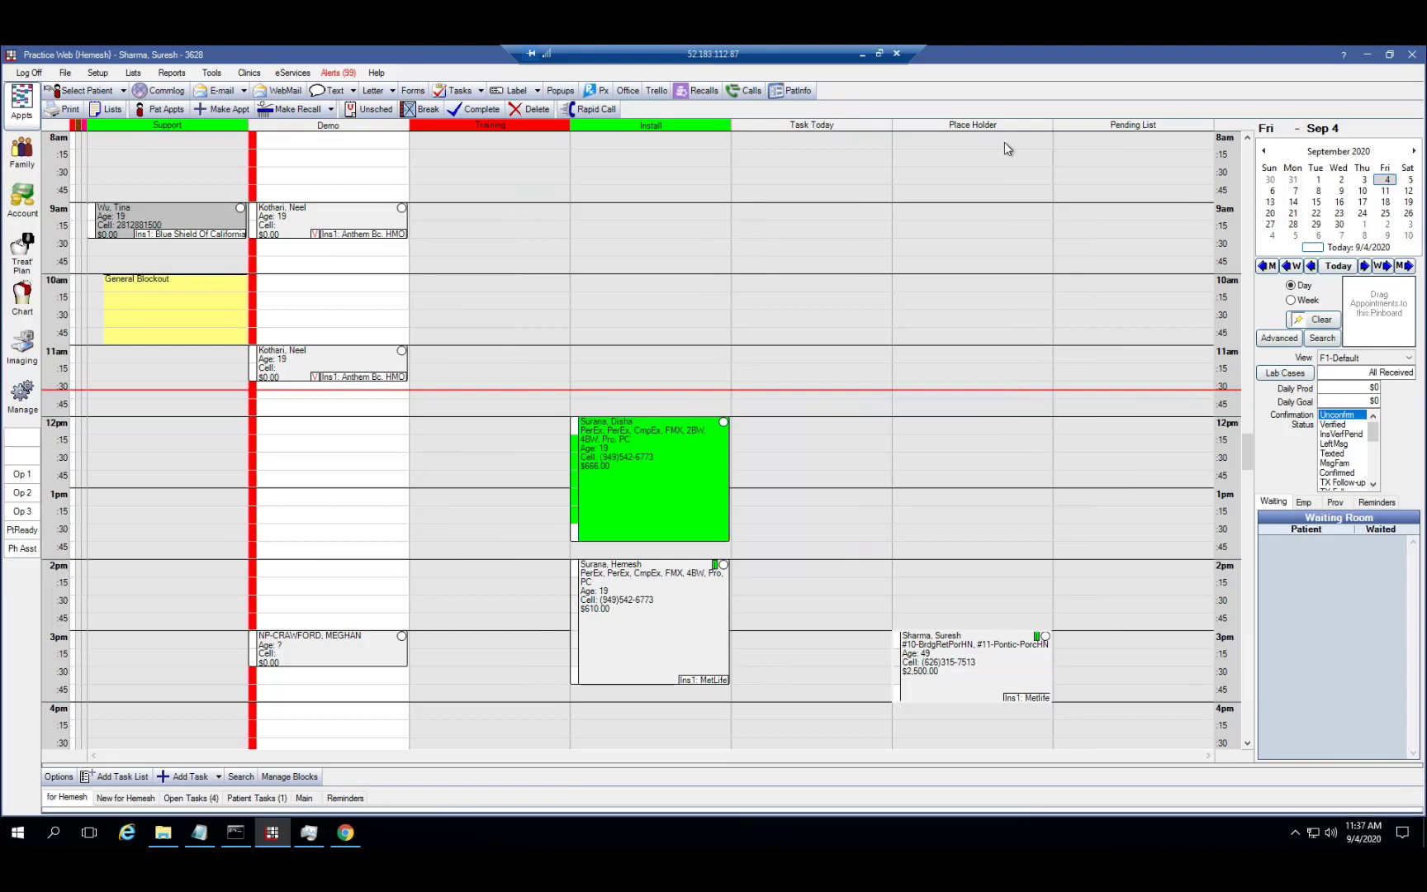
Minimise the remote Practice Web session and reveal the slide's first bullet about digital or VoIP phone service
{"action": "left_click", "coordinate": [863, 54]}
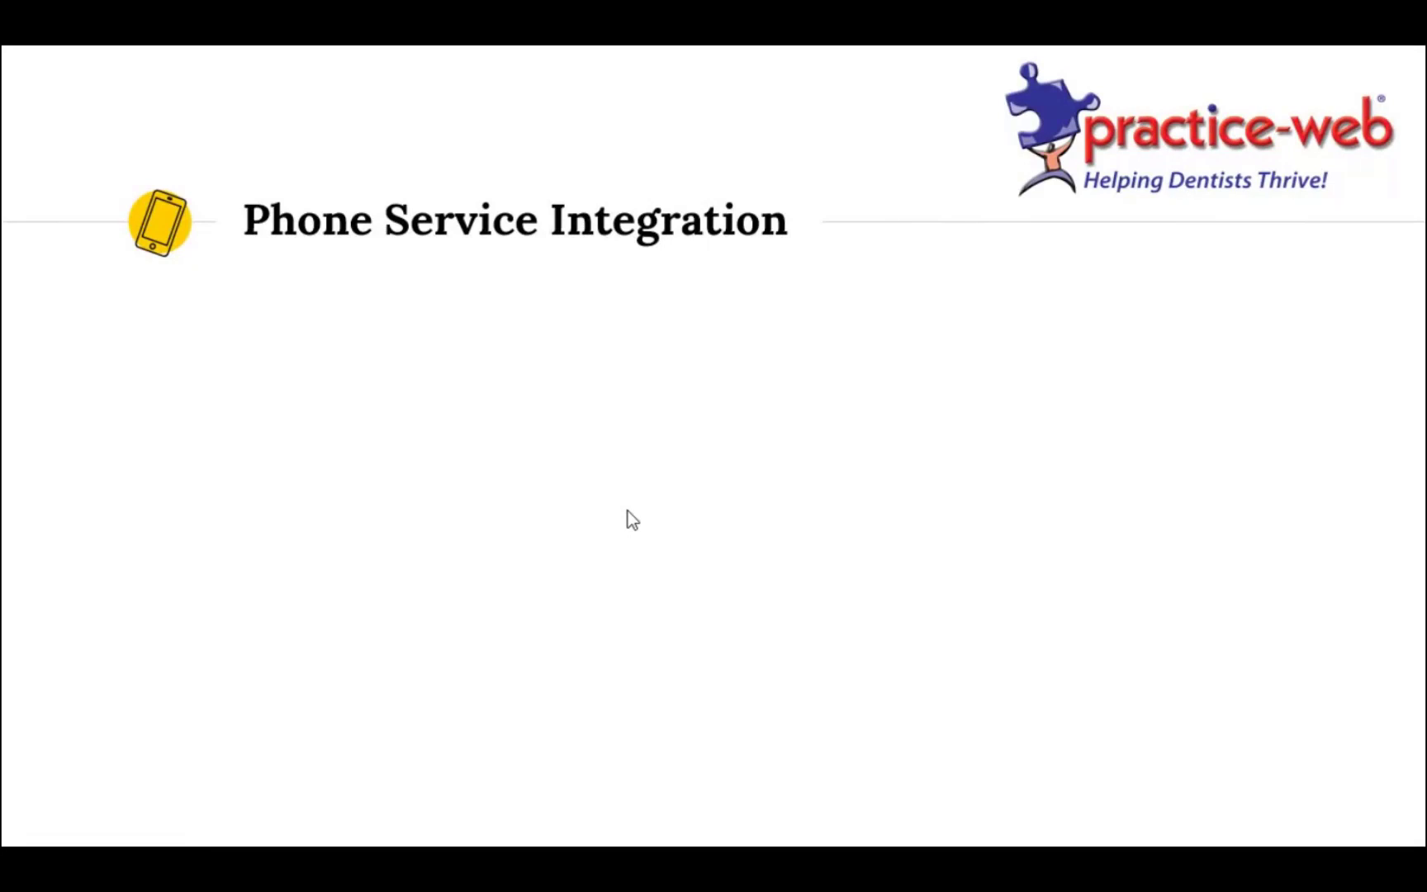
{"action": "left_click", "coordinate": [627, 510]}
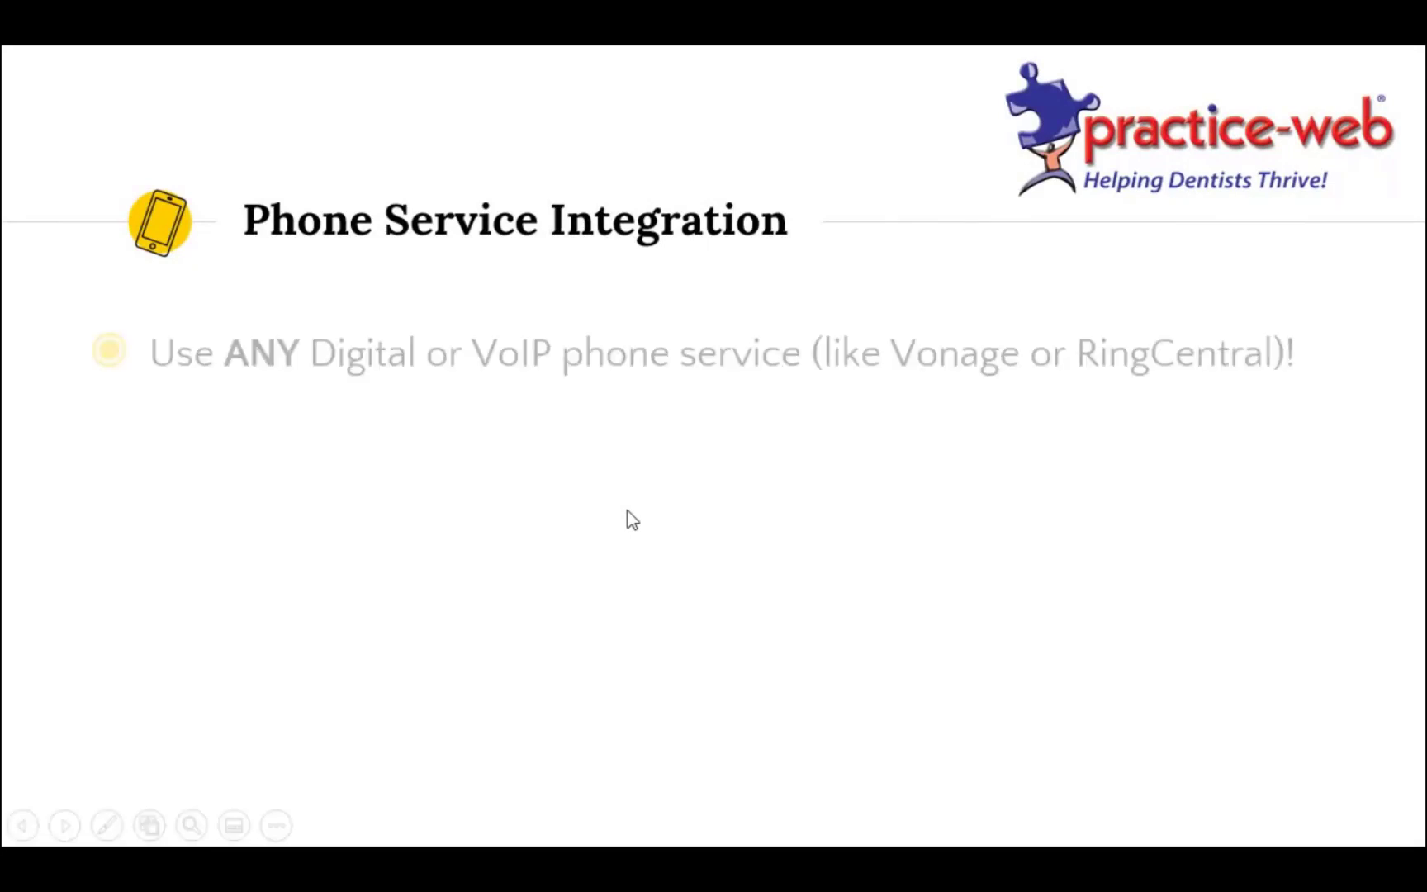